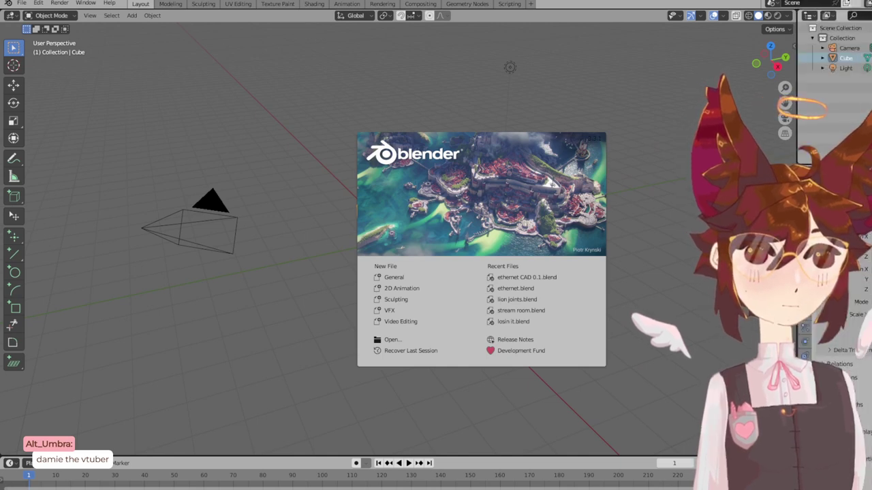
- Load ethernet CAD 0.1.blend from recent files and orbit into a perspective view of the block
{"action": "left_click", "coordinate": [576, 278]}
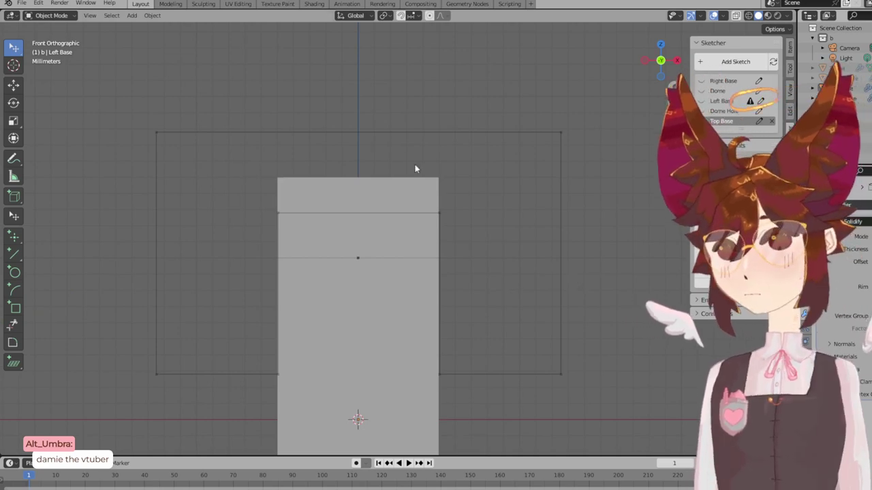
{"action": "scroll", "coordinate": [414, 168], "scroll_direction": "down", "scroll_amount": 3}
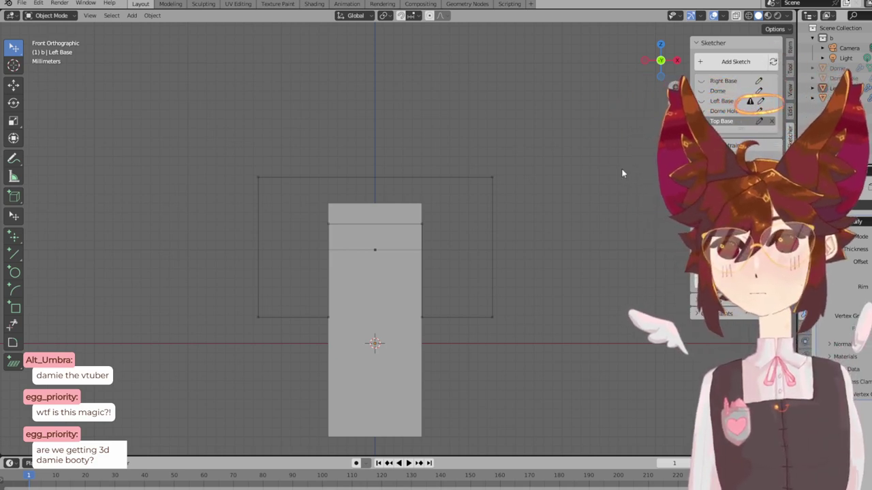
{"action": "middle_click_drag", "start_coordinate": [412, 183], "coordinate": [481, 194]}
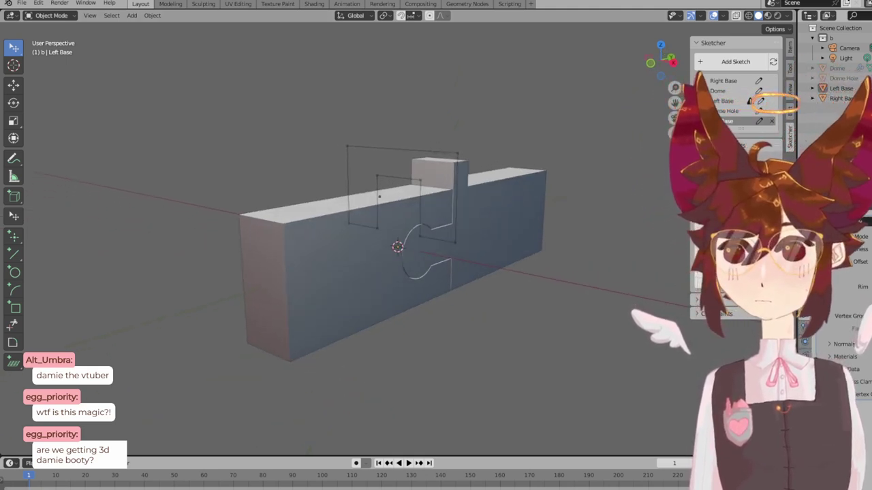
- Edit the Top Base sketch in zoomed front view, keeping its conversion type at None
{"action": "middle_click_drag", "start_coordinate": [510, 194], "coordinate": [545, 184]}
{"action": "left_click", "coordinate": [759, 120]}
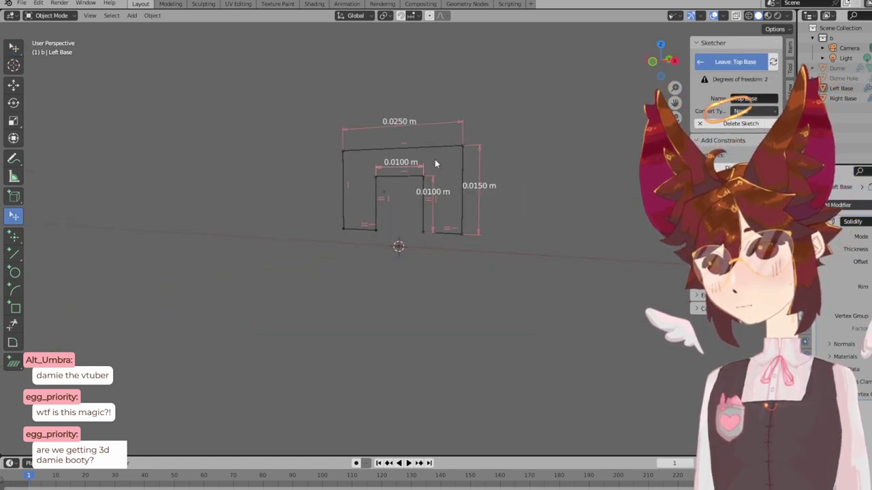
{"action": "key", "text": "KP_1"}
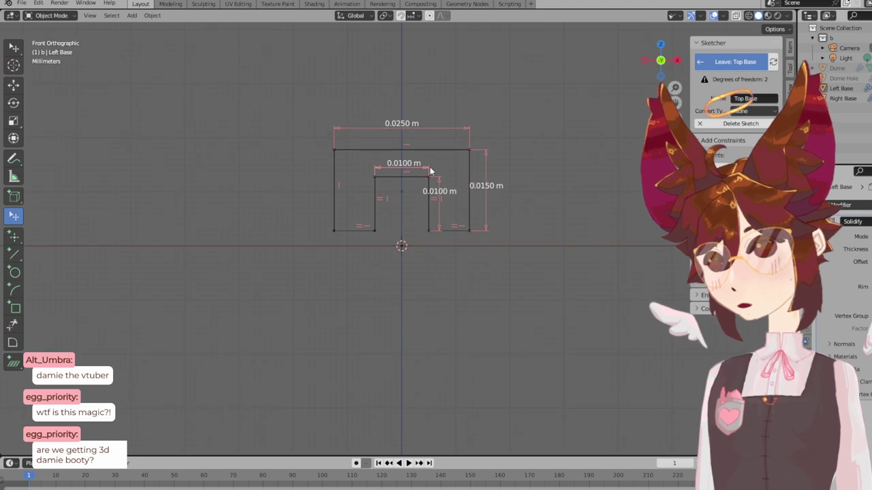
{"action": "scroll", "coordinate": [431, 181], "scroll_direction": "up", "scroll_amount": 4}
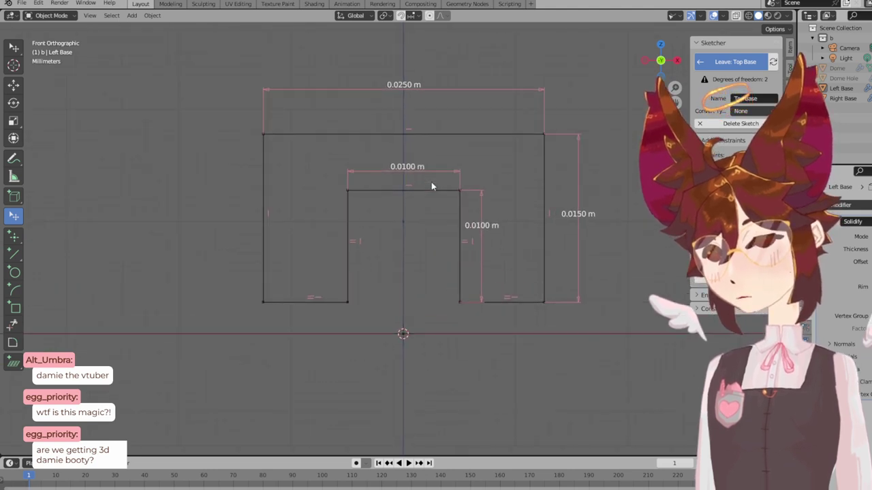
{"action": "scroll", "coordinate": [431, 182], "scroll_direction": "up", "scroll_amount": 1}
{"action": "left_click", "coordinate": [432, 181]}
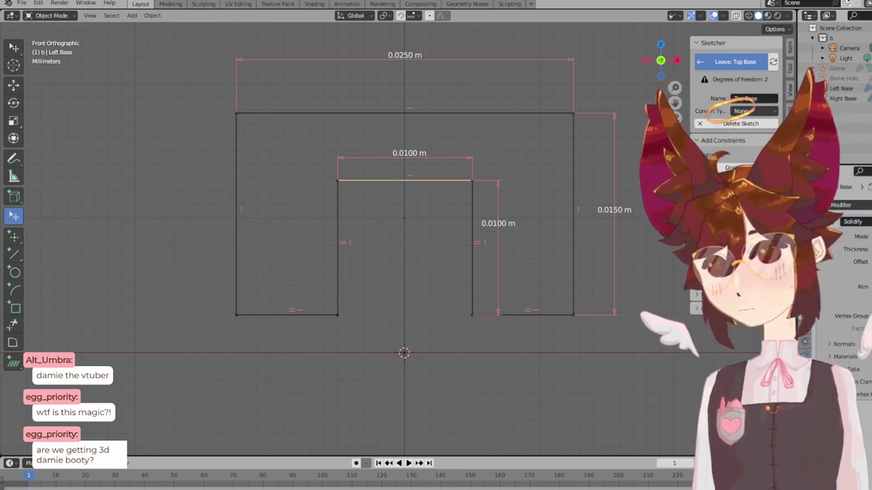
{"action": "left_click", "coordinate": [411, 267]}
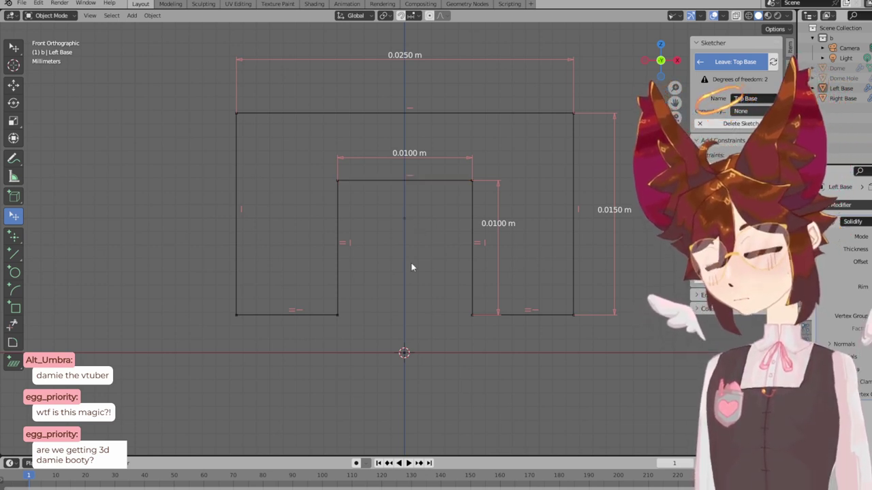
{"action": "mouse_move", "coordinate": [443, 226]}
{"action": "middle_mouse_down"}
{"action": "mouse_move", "coordinate": [364, 248]}
{"action": "mouse_move", "coordinate": [324, 227]}
{"action": "middle_mouse_up"}
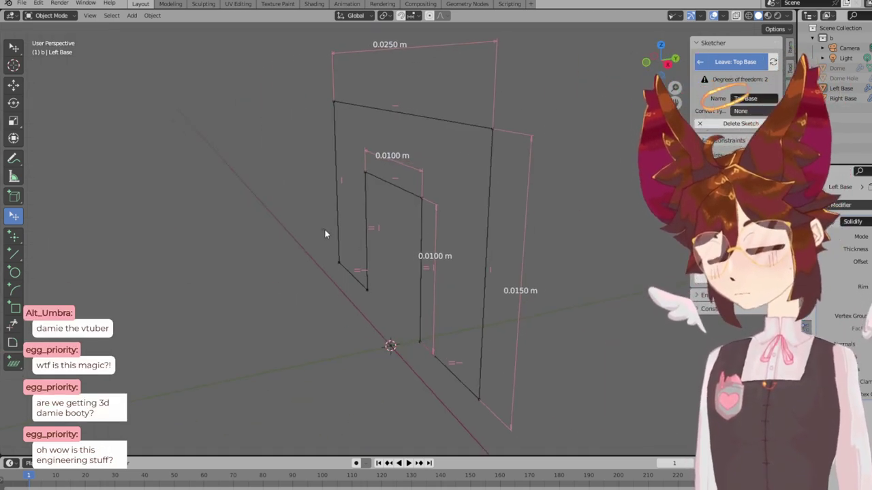
{"action": "key", "text": "KP_1"}
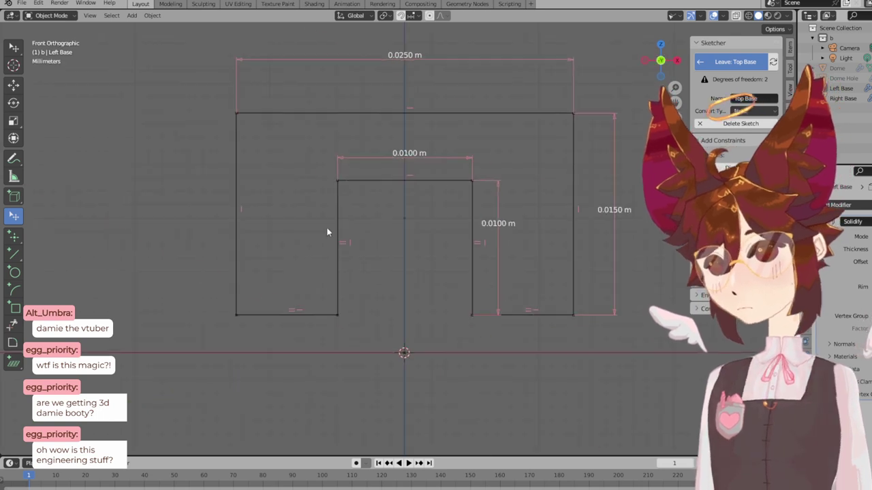
{"action": "left_click", "coordinate": [751, 112]}
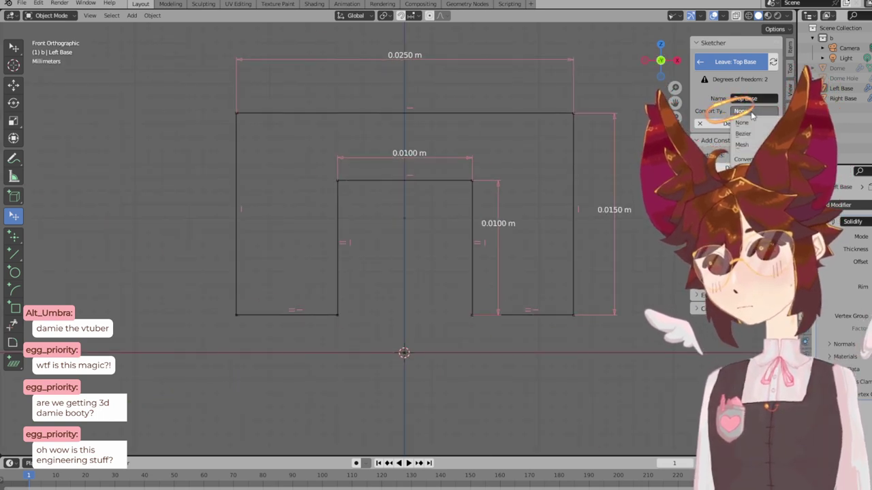
{"action": "left_click", "coordinate": [756, 112]}
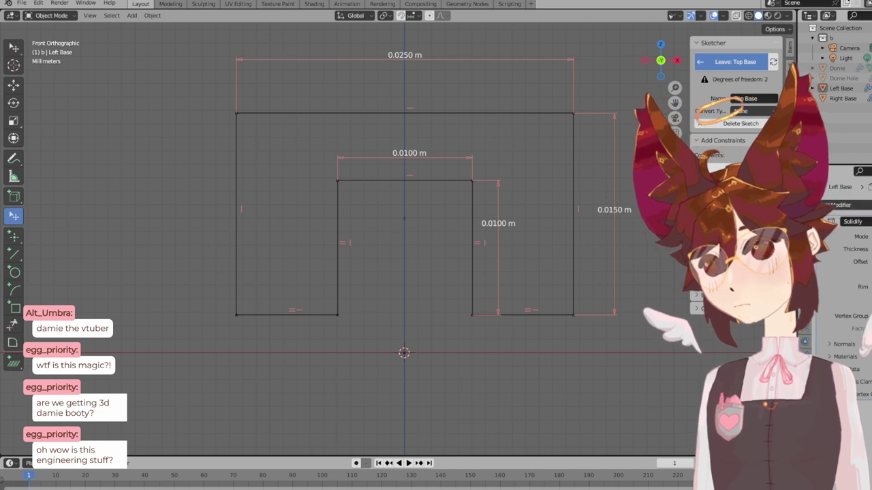
- Place a 2D point on the Z axis inside the opening and exit the sketch
{"action": "left_click", "coordinate": [14, 237]}
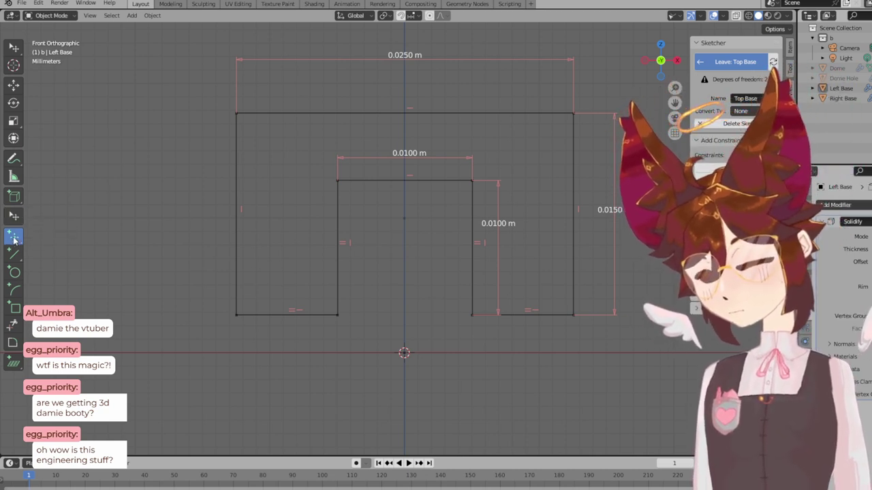
{"action": "left_click", "coordinate": [404, 219]}
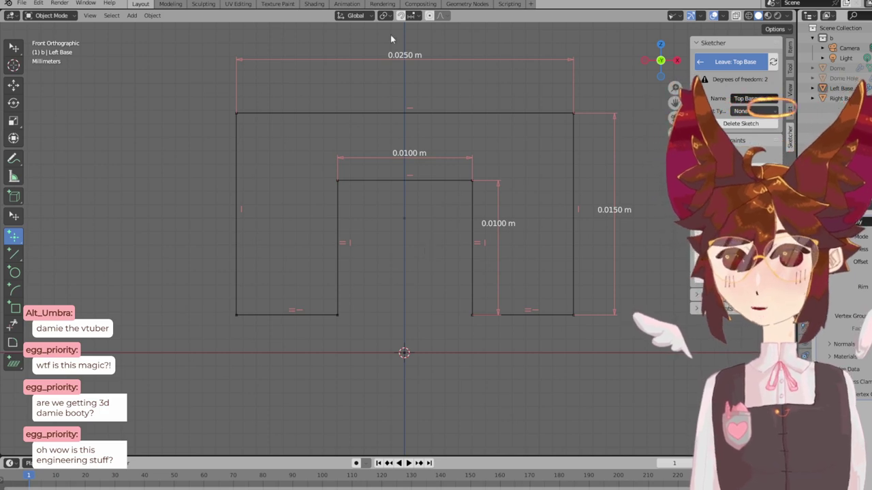
{"action": "mouse_move", "coordinate": [482, 129]}
{"action": "middle_mouse_down"}
{"action": "mouse_move", "coordinate": [479, 193]}
{"action": "mouse_move", "coordinate": [447, 205]}
{"action": "middle_mouse_up"}
{"action": "key", "text": "Escape"}
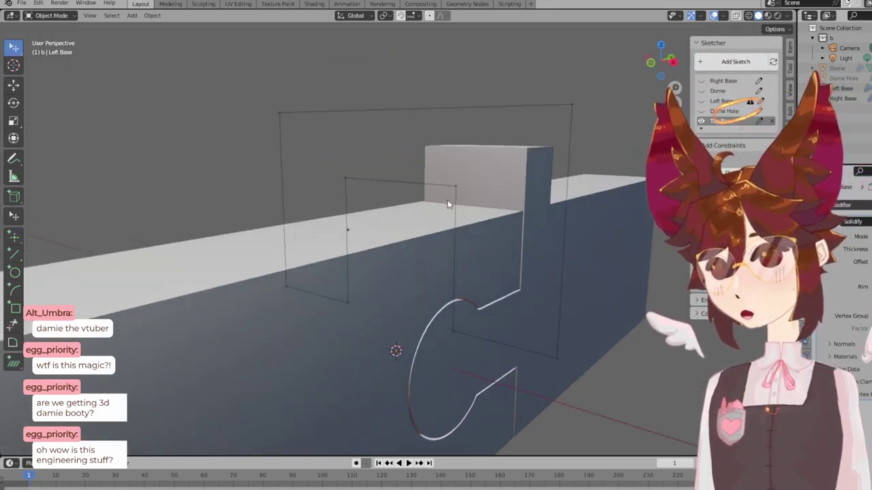
{"action": "scroll", "coordinate": [447, 204], "scroll_direction": "down", "scroll_amount": 5}
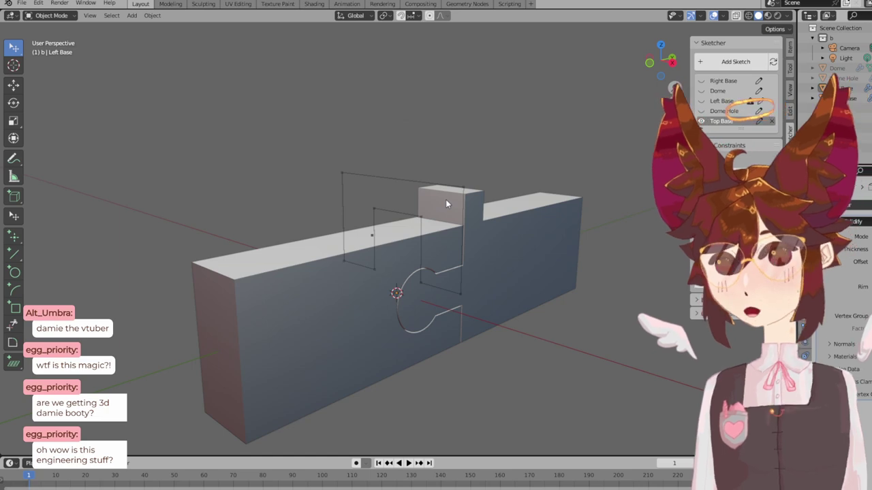
{"action": "mouse_move", "coordinate": [450, 239]}
{"action": "middle_mouse_down"}
{"action": "mouse_move", "coordinate": [458, 206]}
{"action": "mouse_move", "coordinate": [401, 197]}
{"action": "mouse_move", "coordinate": [474, 198]}
{"action": "mouse_move", "coordinate": [398, 200]}
{"action": "middle_mouse_up"}
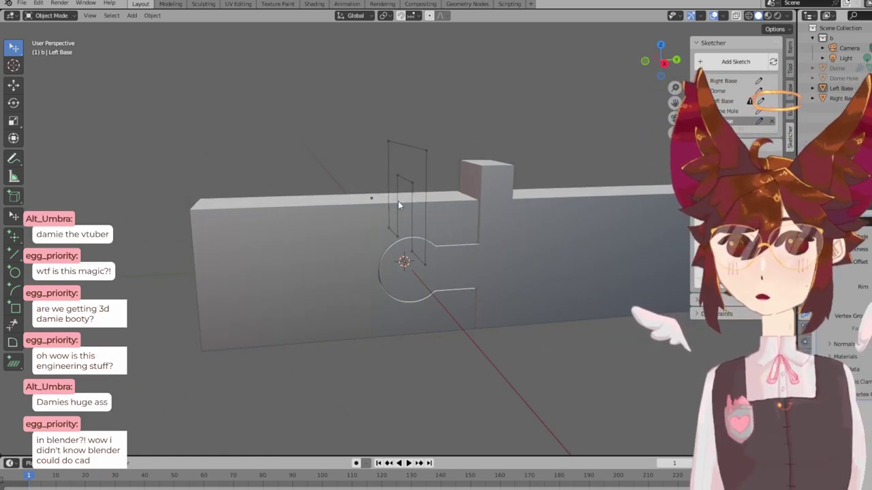
{"action": "middle_click_drag", "start_coordinate": [398, 201], "coordinate": [436, 208]}
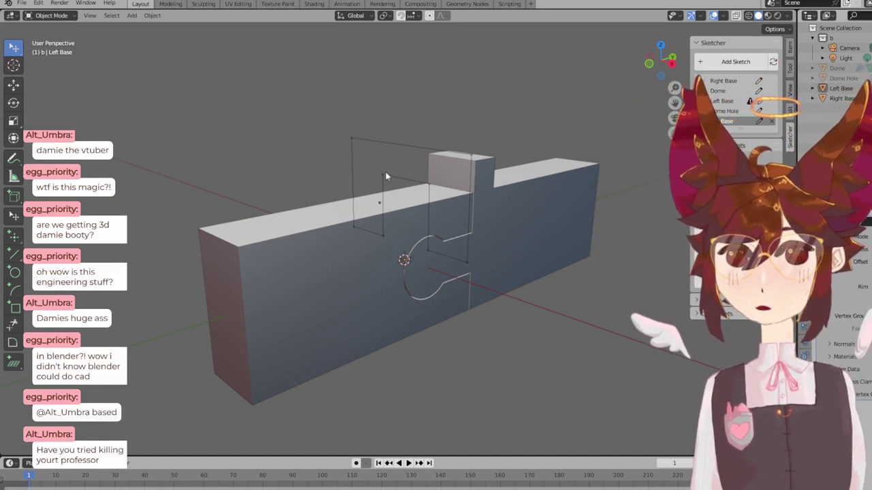
{"action": "middle_click_drag", "start_coordinate": [386, 171], "coordinate": [441, 163]}
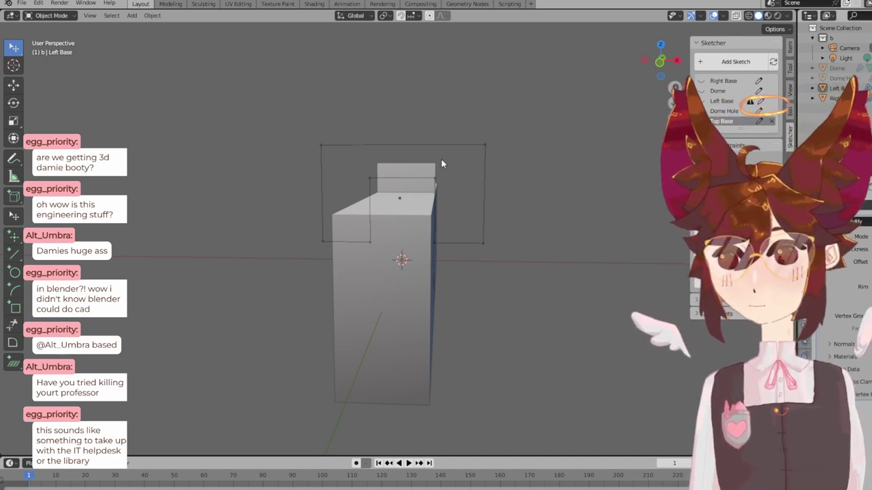
{"action": "middle_click_drag", "start_coordinate": [466, 159], "coordinate": [433, 165]}
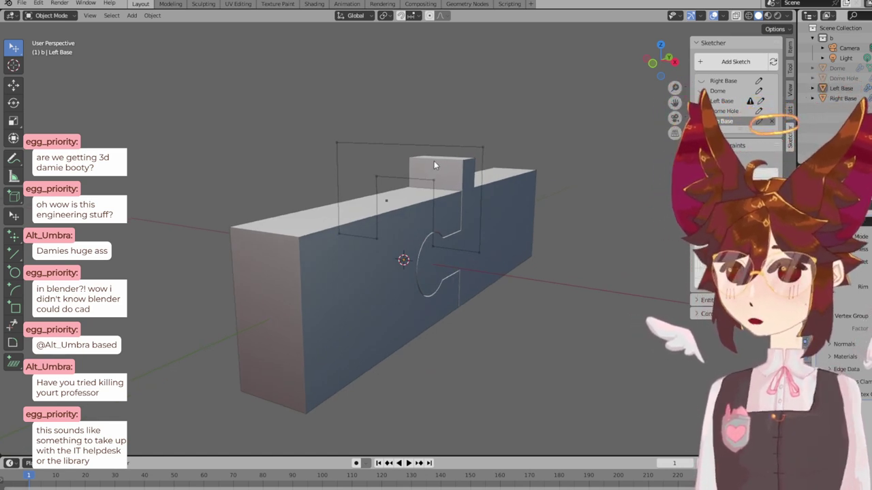
{"action": "key", "text": "KP_1"}
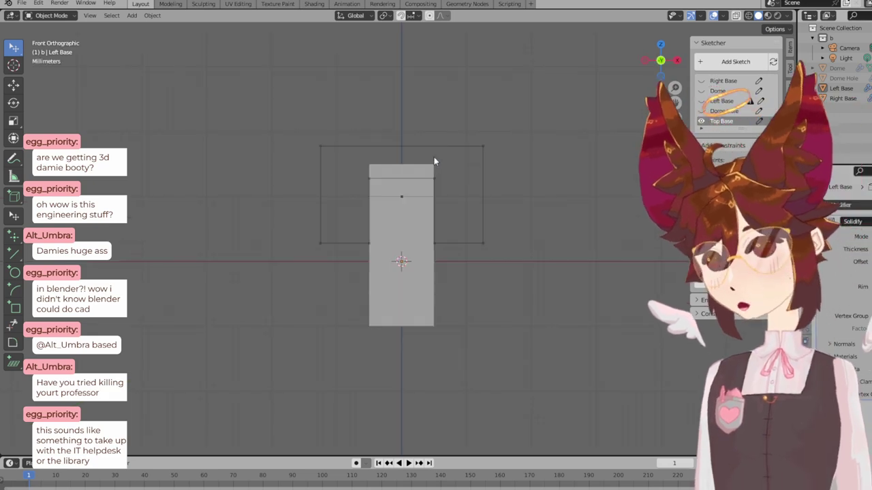
{"action": "scroll", "coordinate": [430, 118], "scroll_direction": "down", "scroll_amount": 2}
{"action": "scroll", "coordinate": [430, 118], "scroll_direction": "up", "scroll_amount": 4}
{"action": "scroll", "coordinate": [430, 124], "scroll_direction": "up", "scroll_amount": 1}
{"action": "mouse_move", "coordinate": [430, 123]}
{"action": "middle_mouse_down"}
{"action": "mouse_move", "coordinate": [419, 164]}
{"action": "mouse_move", "coordinate": [345, 197]}
{"action": "mouse_move", "coordinate": [358, 183]}
{"action": "mouse_move", "coordinate": [390, 179]}
{"action": "mouse_move", "coordinate": [539, 184]}
{"action": "mouse_move", "coordinate": [461, 160]}
{"action": "mouse_move", "coordinate": [437, 190]}
{"action": "middle_mouse_up"}
{"action": "key", "text": "KP_1"}
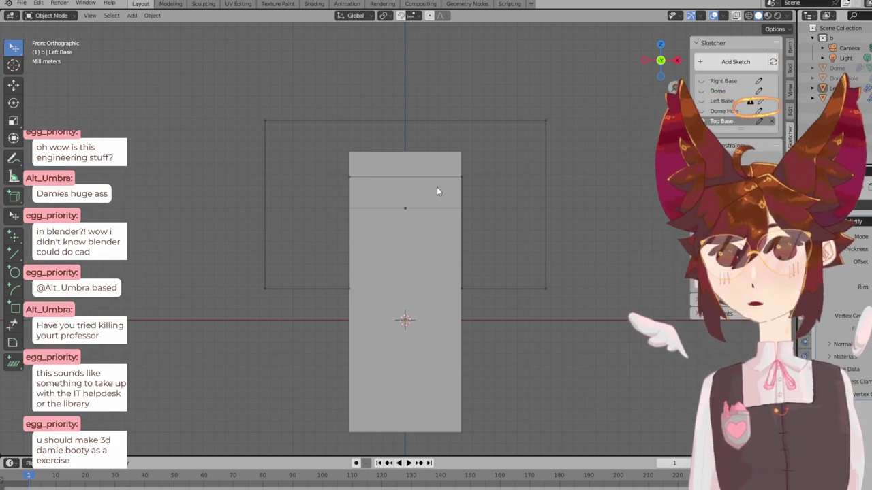
{"action": "scroll", "coordinate": [436, 186], "scroll_direction": "down", "scroll_amount": 1}
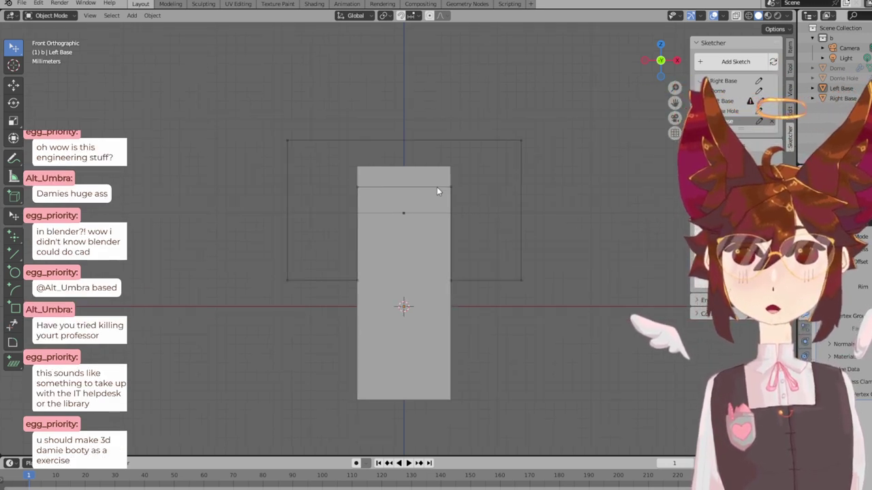
{"action": "scroll", "coordinate": [436, 187], "scroll_direction": "down", "scroll_amount": 1}
{"action": "mouse_move", "coordinate": [473, 189]}
{"action": "middle_mouse_down"}
{"action": "mouse_move", "coordinate": [451, 203]}
{"action": "mouse_move", "coordinate": [462, 199]}
{"action": "middle_mouse_up"}
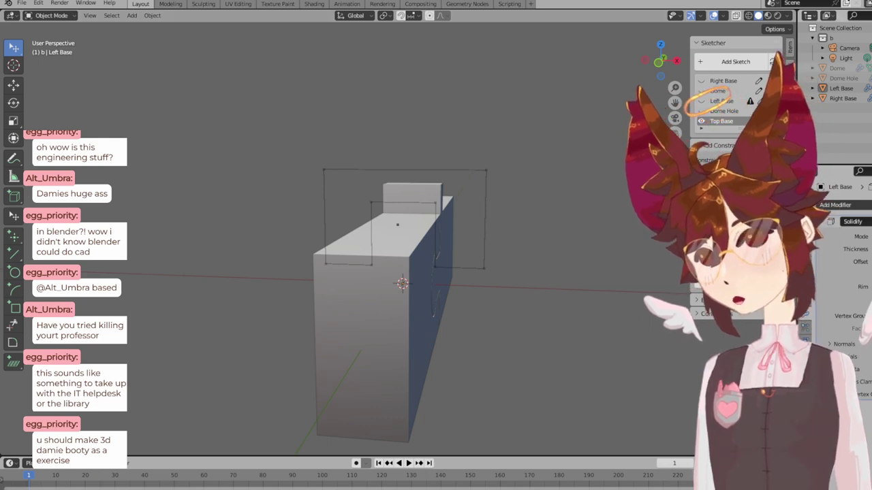
- Select Left Base and browse the sidebar's Item, Tool, View and Bool Tool panels
{"action": "left_click", "coordinate": [722, 101]}
{"action": "scroll", "coordinate": [500, 144], "scroll_direction": "down", "scroll_amount": 5}
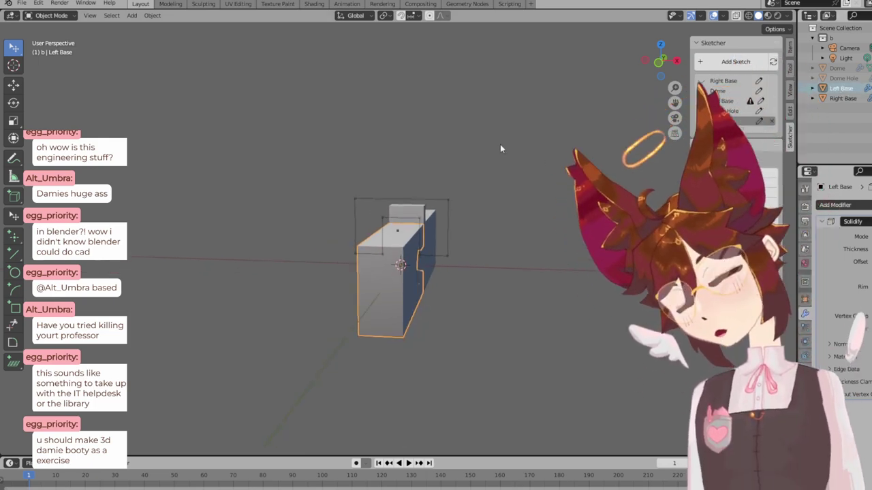
{"action": "left_click", "coordinate": [790, 52]}
{"action": "left_click", "coordinate": [790, 68]}
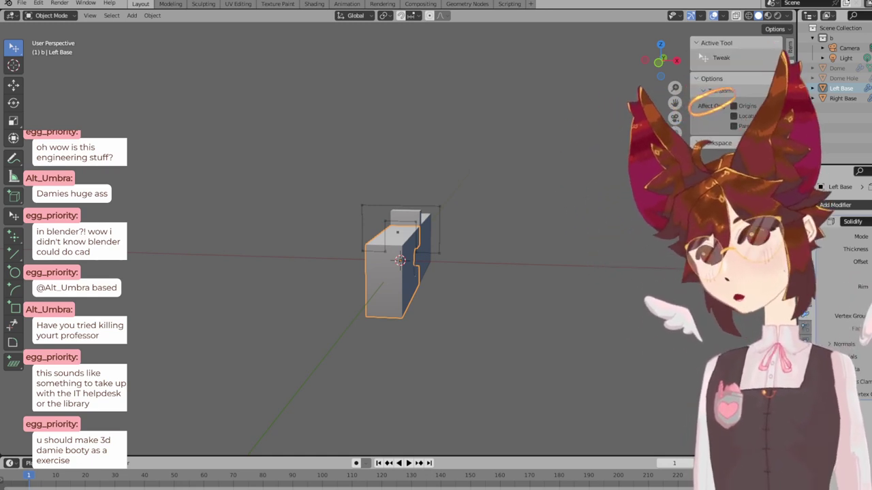
{"action": "left_click", "coordinate": [790, 88]}
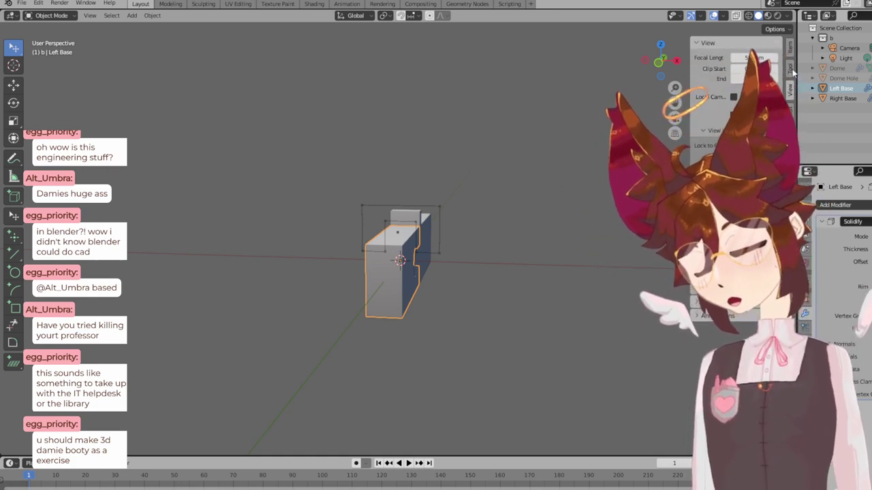
{"action": "left_click", "coordinate": [790, 68]}
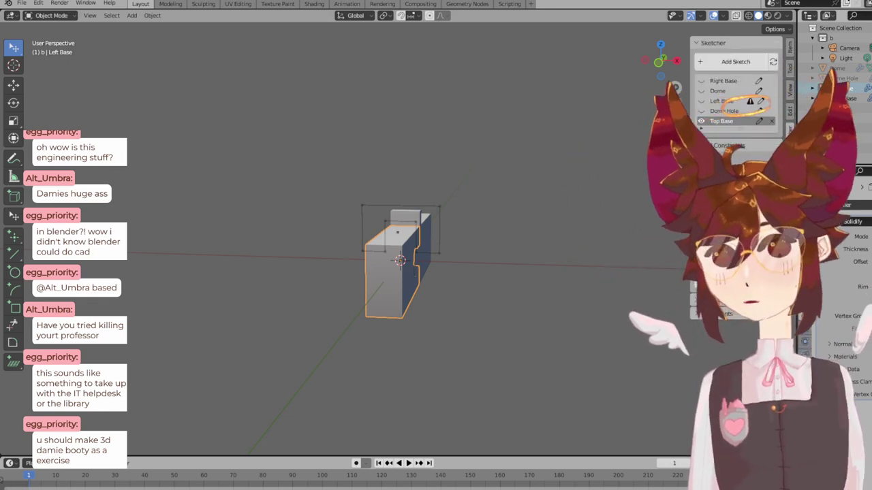
{"action": "left_click", "coordinate": [790, 104]}
{"action": "left_click", "coordinate": [790, 88]}
{"action": "left_click", "coordinate": [790, 46]}
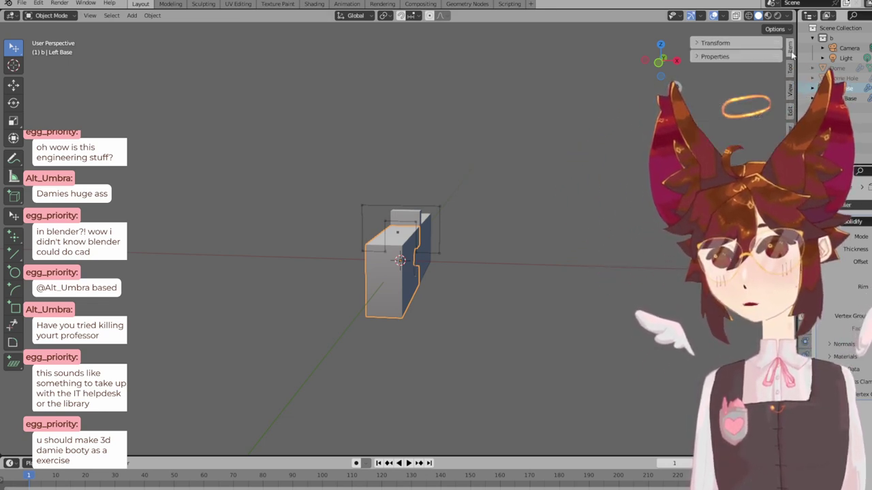
- Collapse the Sketcher sidebar panel to reveal Add Constraints, then toggle Left Base's Edit Mode
{"action": "left_click", "coordinate": [790, 140]}
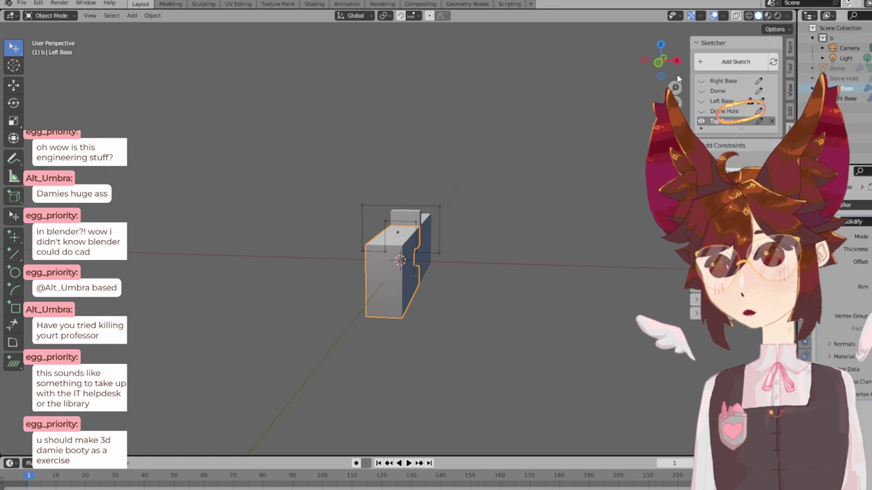
{"action": "left_click", "coordinate": [712, 42]}
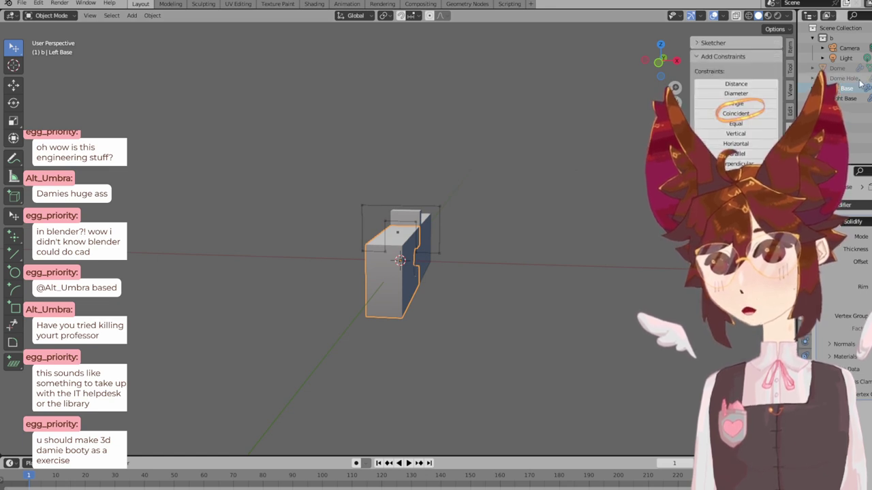
{"action": "key", "text": "Tab"}
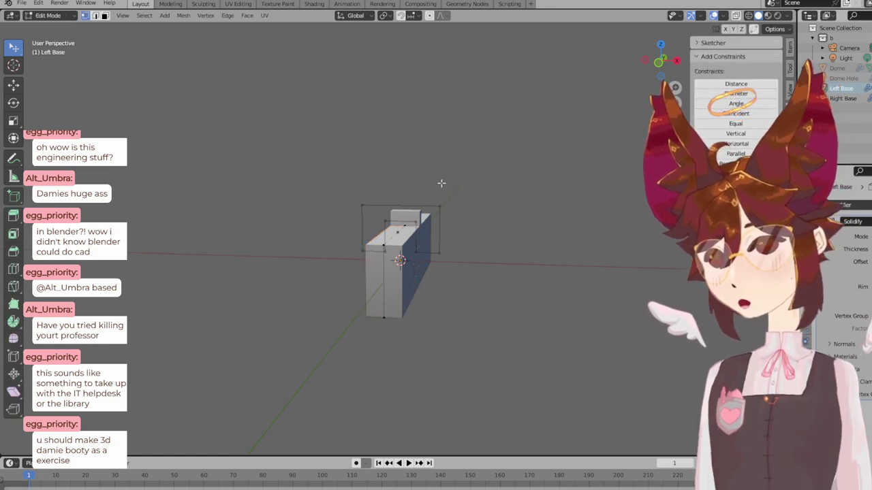
{"action": "key", "text": "Tab"}
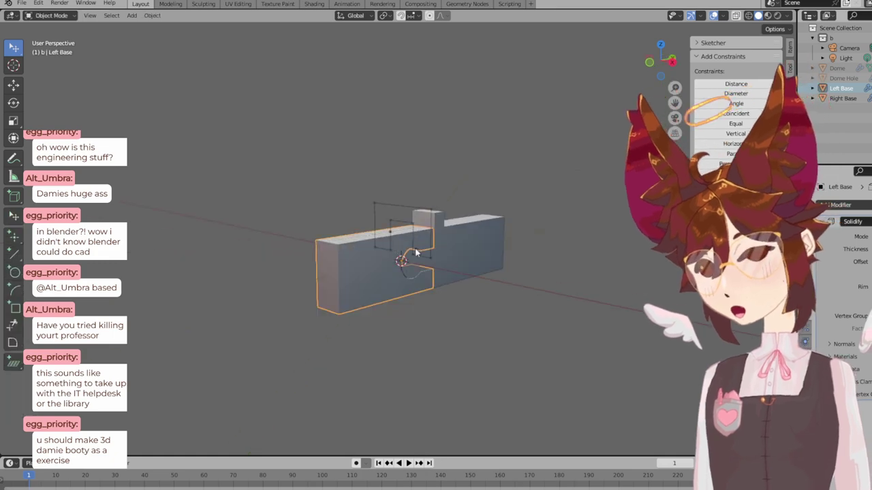
{"action": "key", "text": "shift+a"}
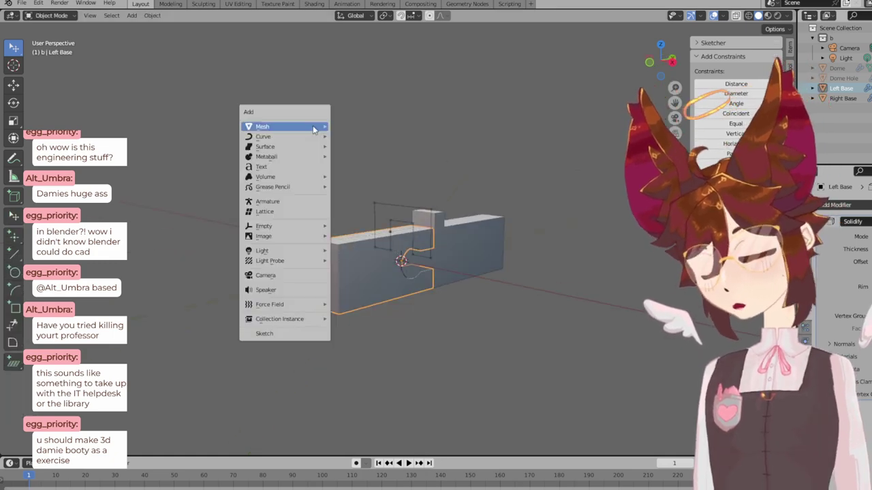
{"action": "mouse_move", "coordinate": [328, 129]}
{"action": "left_click", "coordinate": [352, 136]}
{"action": "scroll", "coordinate": [364, 211], "scroll_direction": "down", "scroll_amount": 6}
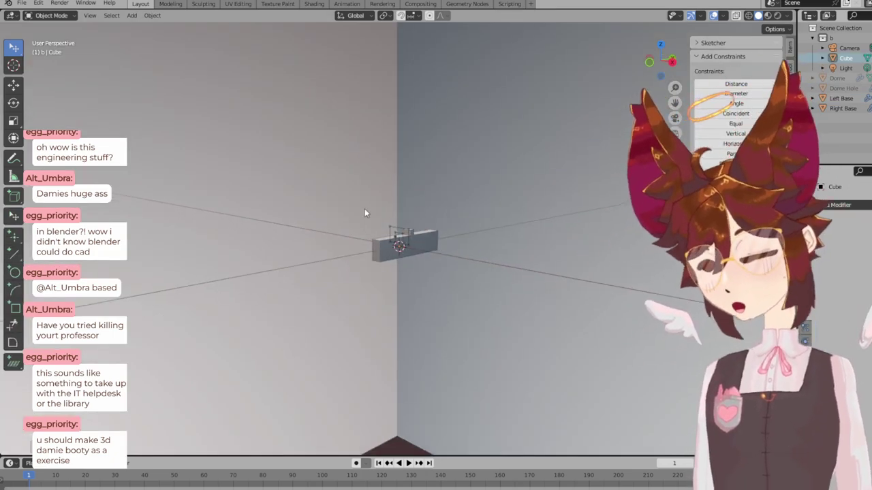
{"action": "scroll", "coordinate": [365, 208], "scroll_direction": "down", "scroll_amount": 5}
{"action": "key", "text": "KP_1"}
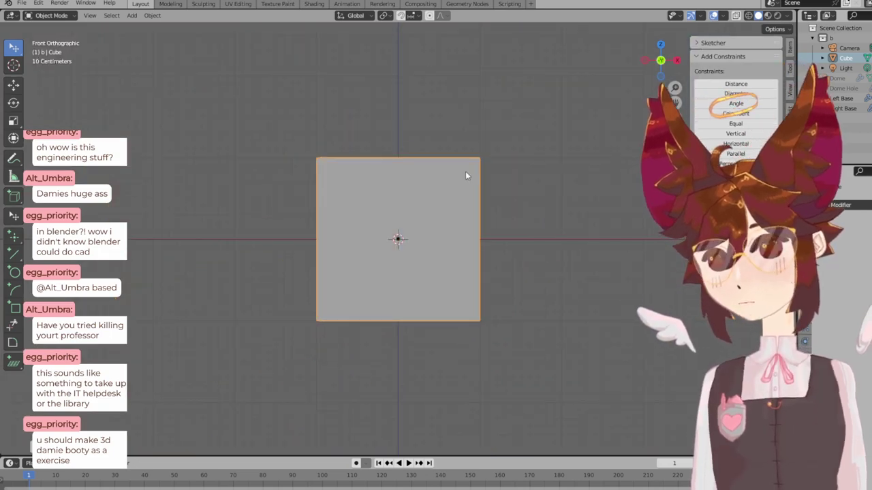
{"action": "middle_click_drag", "start_coordinate": [466, 175], "coordinate": [444, 223], "text": "shift"}
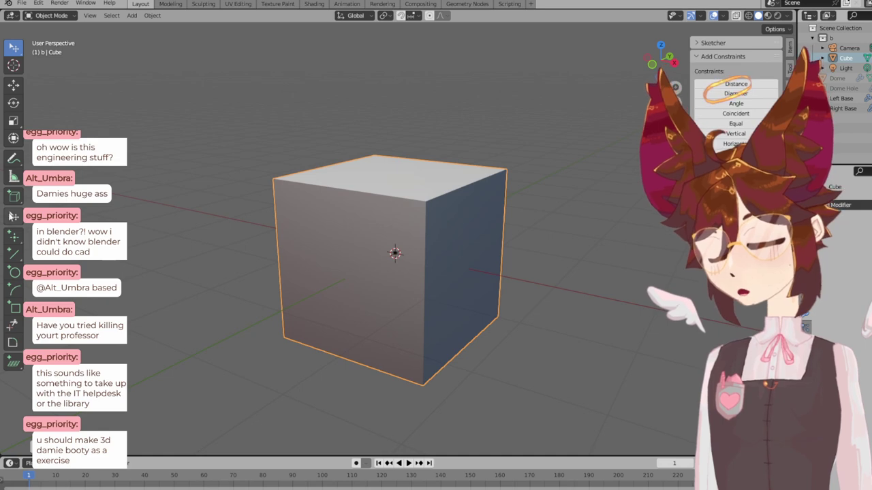
{"action": "key", "text": "Tab"}
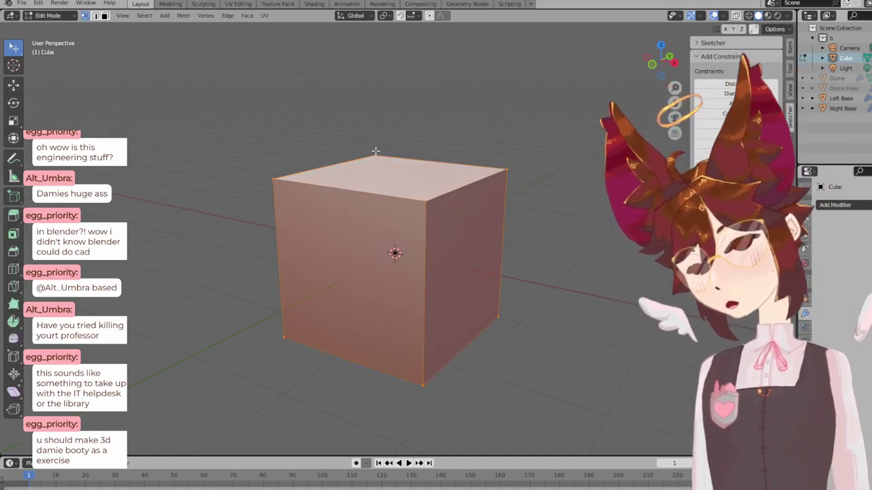
{"action": "left_click", "coordinate": [436, 147]}
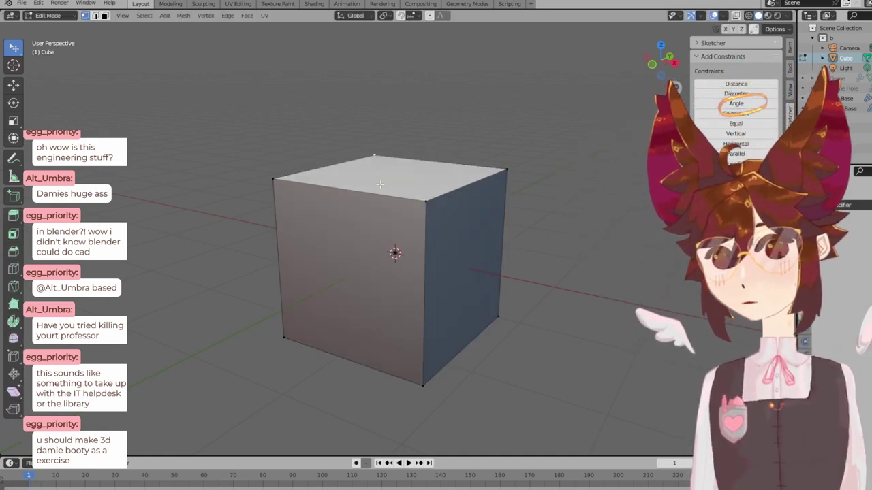
{"action": "middle_click_drag", "start_coordinate": [379, 185], "coordinate": [465, 198]}
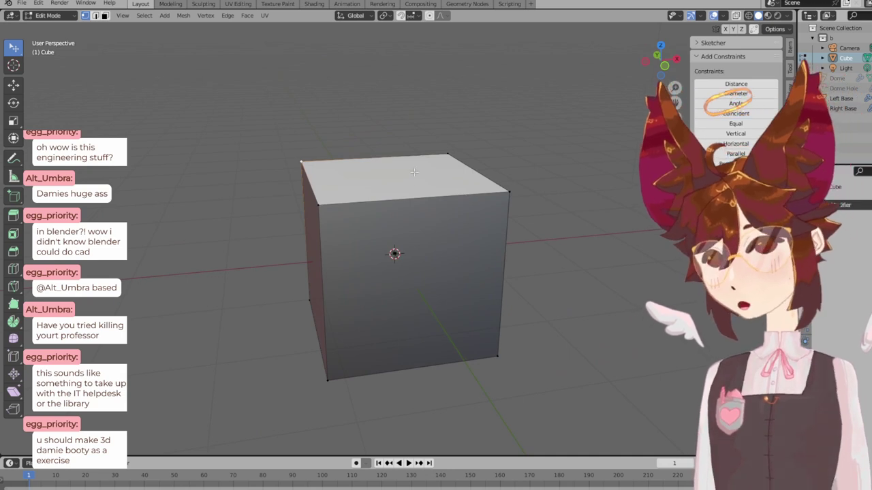
{"action": "middle_click_drag", "start_coordinate": [414, 172], "coordinate": [402, 225]}
{"action": "left_click", "coordinate": [104, 15]}
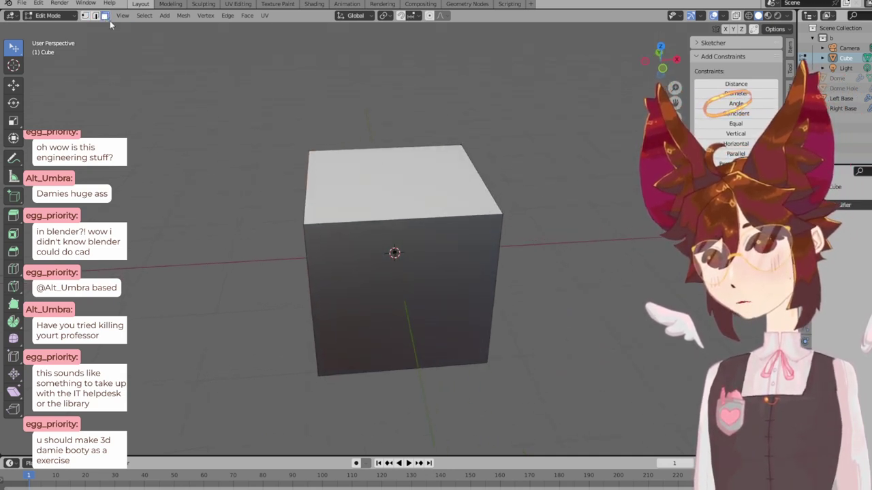
{"action": "left_click", "coordinate": [380, 177]}
{"action": "right_click", "coordinate": [378, 179]}
{"action": "left_click", "coordinate": [373, 179]}
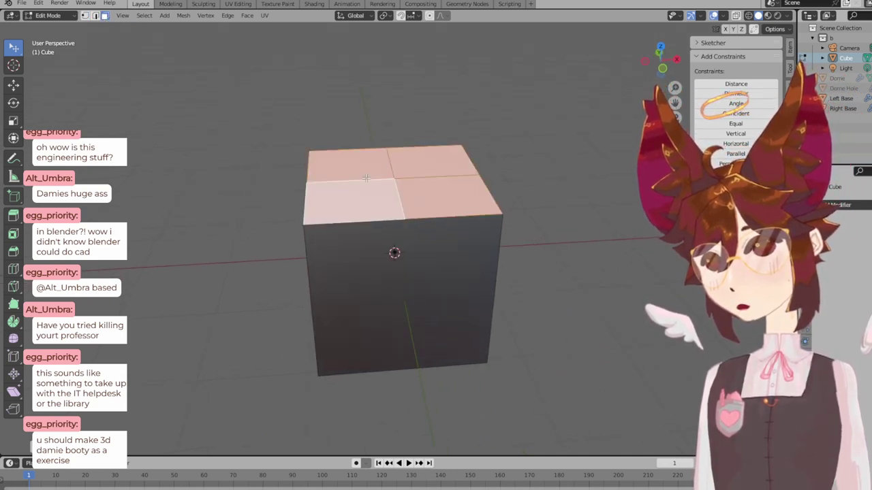
{"action": "left_click", "coordinate": [341, 160]}
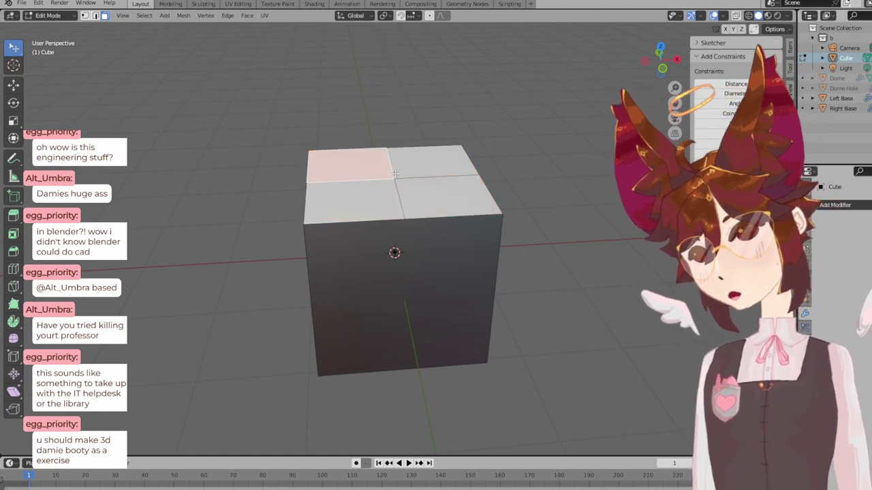
{"action": "left_click", "coordinate": [85, 15]}
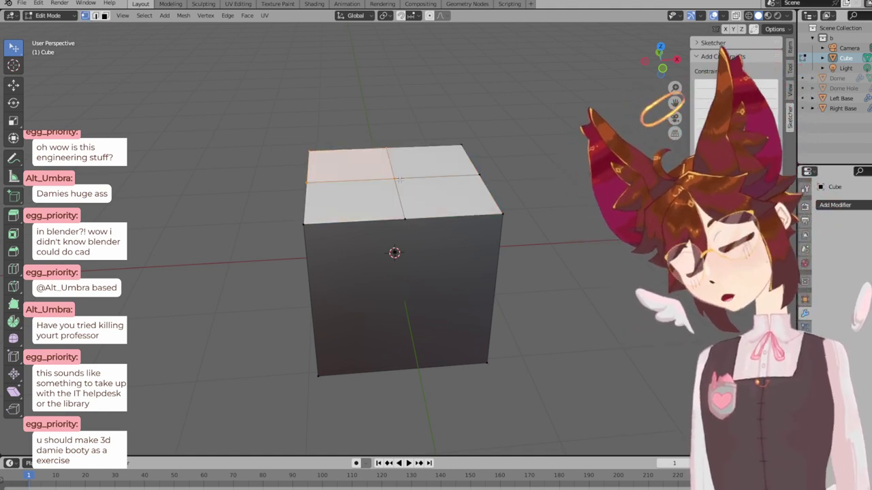
{"action": "left_click", "coordinate": [394, 178]}
{"action": "key", "text": "g"}
{"action": "key", "text": "z"}
{"action": "left_click", "coordinate": [418, 194]}
{"action": "middle_click_drag", "start_coordinate": [418, 195], "coordinate": [341, 169]}
{"action": "key", "text": "ctrl+z"}
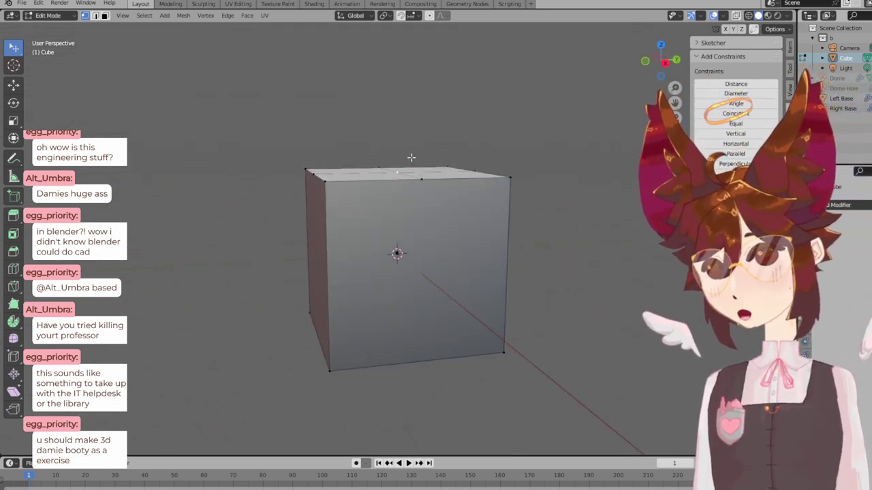
{"action": "middle_click_drag", "start_coordinate": [412, 157], "coordinate": [395, 164]}
{"action": "left_click", "coordinate": [354, 163], "text": "shift"}
{"action": "key", "text": "3"}
{"action": "left_click", "coordinate": [341, 198], "text": "shift"}
{"action": "left_click", "coordinate": [482, 184], "text": "shift"}
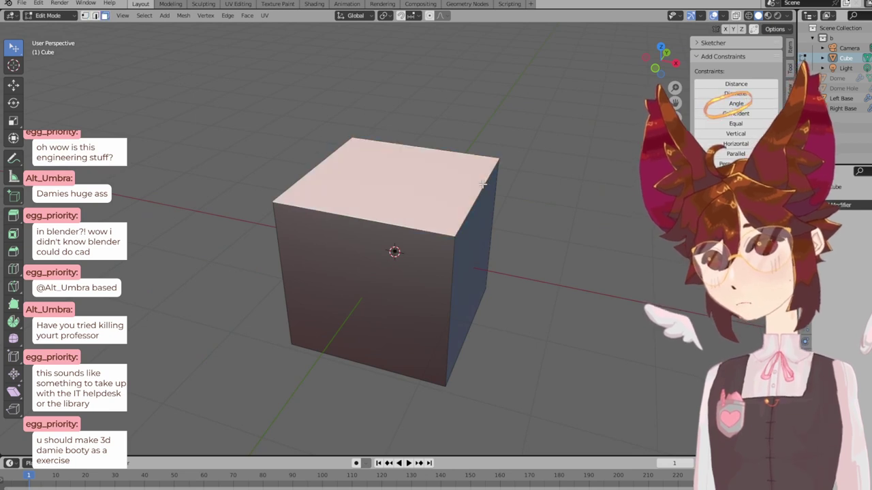
{"action": "key", "text": "alt+a"}
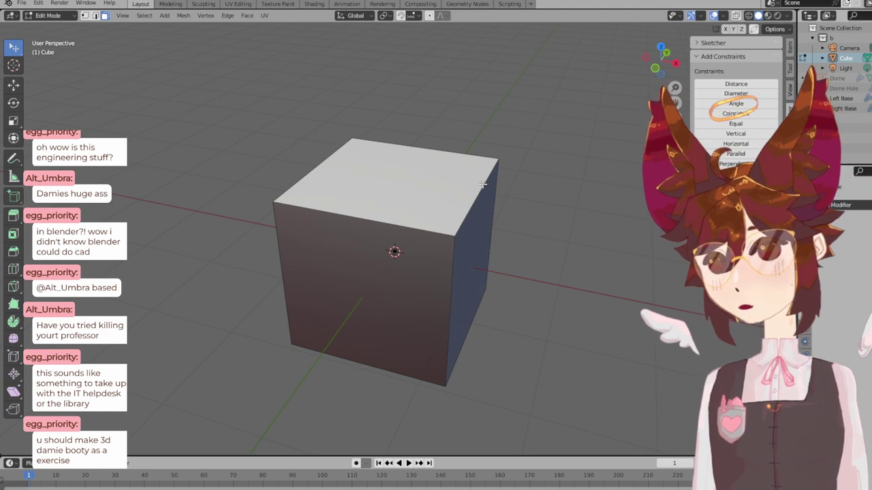
{"action": "scroll", "coordinate": [387, 165], "scroll_direction": "up", "scroll_amount": 2}
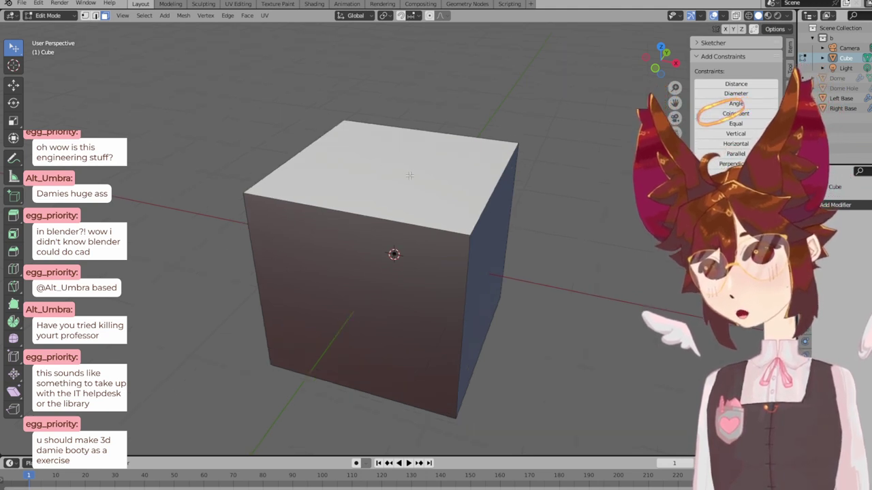
{"action": "key", "text": "ctrl+z"}
{"action": "key", "text": "ctrl+z"}
{"action": "key", "text": "ctrl+z"}
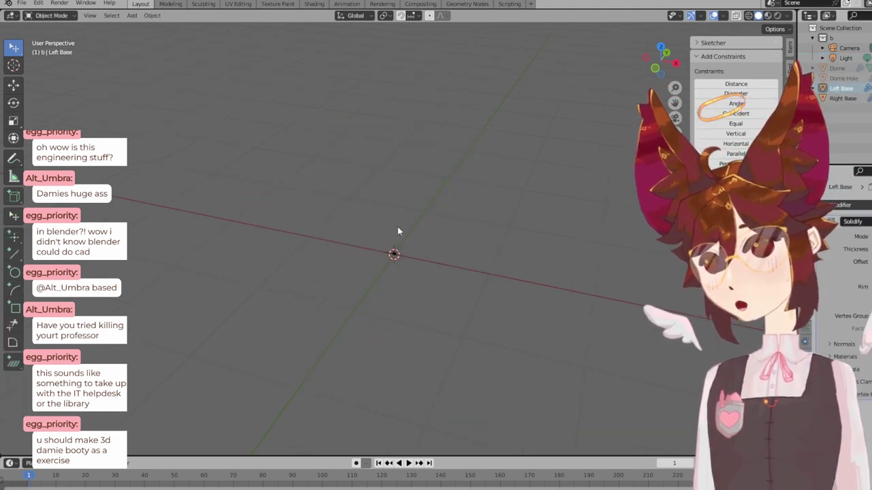
{"action": "middle_click_drag", "start_coordinate": [399, 270], "coordinate": [436, 188], "text": "shift"}
{"action": "scroll", "coordinate": [493, 175], "scroll_direction": "up", "scroll_amount": 1}
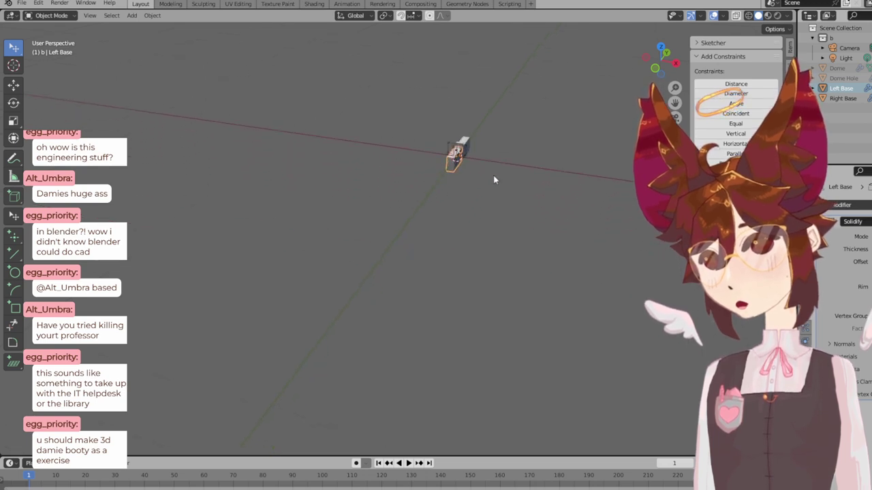
{"action": "middle_click_drag", "start_coordinate": [493, 175], "coordinate": [437, 236], "text": "shift"}
{"action": "scroll", "coordinate": [427, 235], "scroll_direction": "up", "scroll_amount": 3}
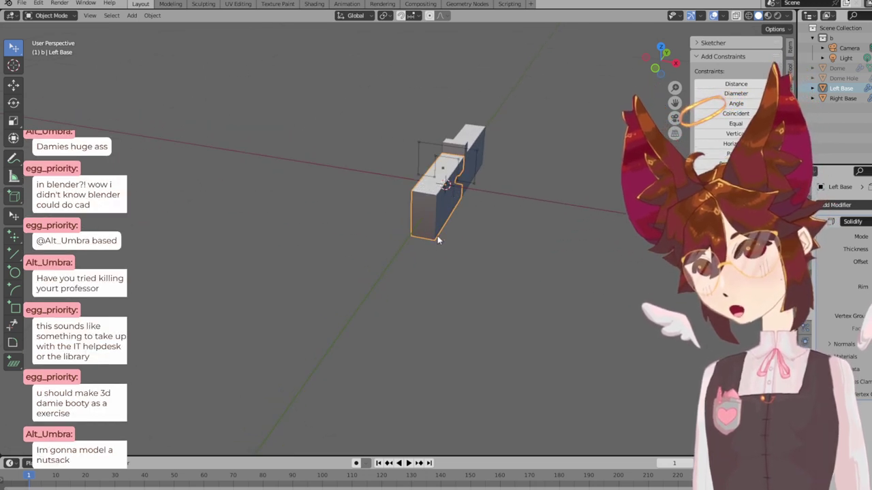
{"action": "key", "text": "KP_1"}
{"action": "middle_click_drag", "start_coordinate": [391, 317], "coordinate": [442, 170], "text": "shift"}
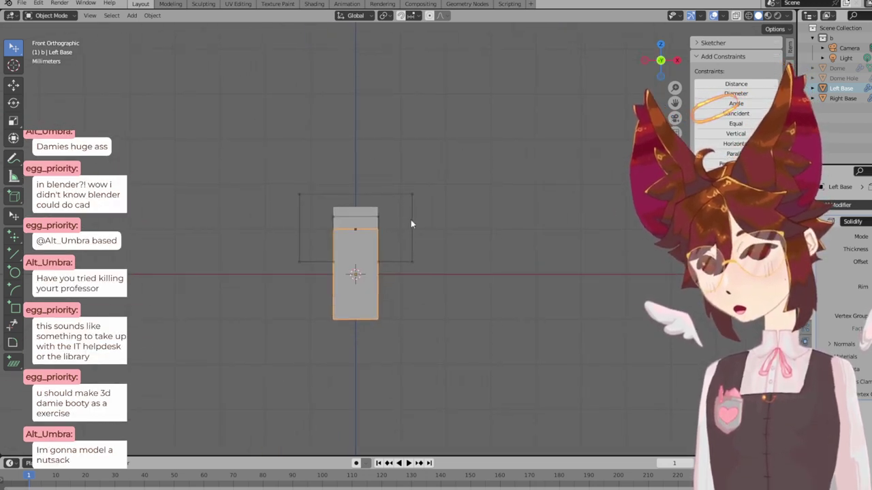
{"action": "scroll", "coordinate": [411, 224], "scroll_direction": "up", "scroll_amount": 3}
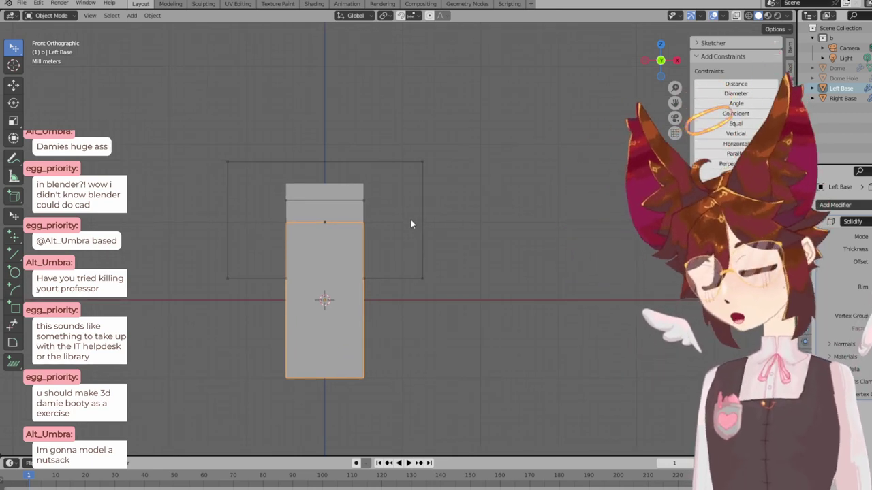
{"action": "key", "text": "shift+a"}
{"action": "mouse_move", "coordinate": [419, 220]}
{"action": "left_click", "coordinate": [450, 220]}
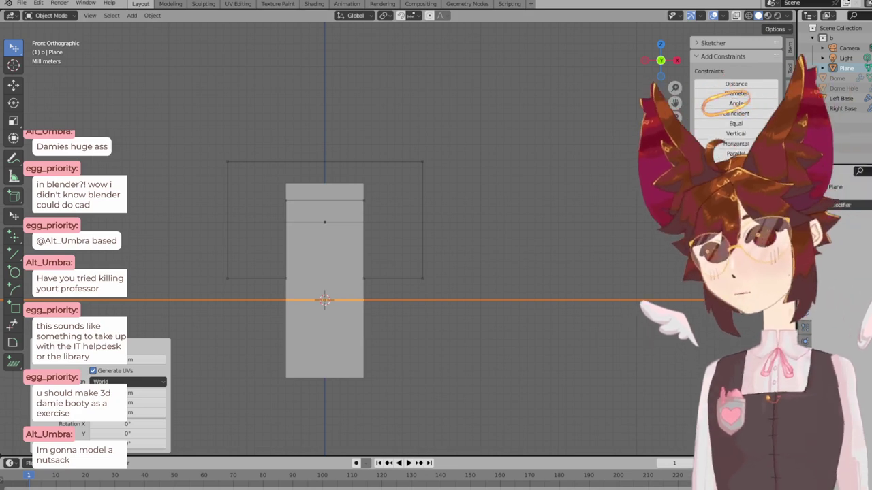
{"action": "scroll", "coordinate": [395, 262], "scroll_direction": "down", "scroll_amount": 8}
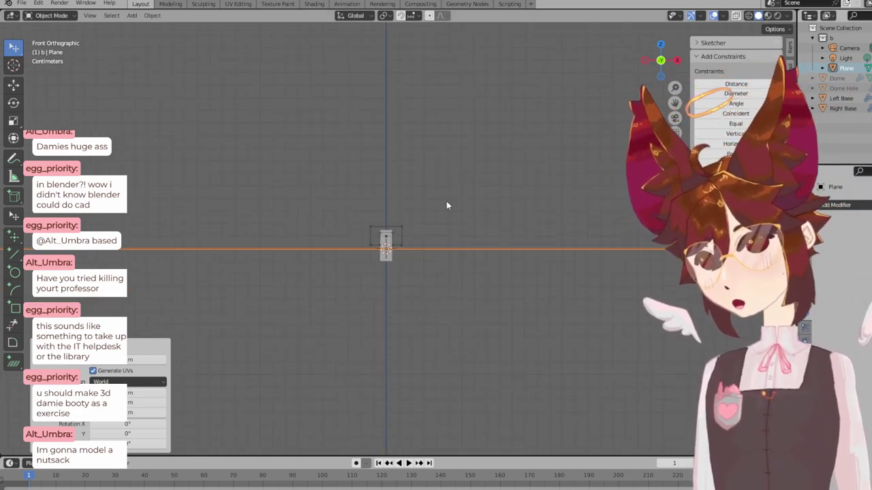
{"action": "middle_click_drag", "start_coordinate": [446, 205], "coordinate": [415, 210]}
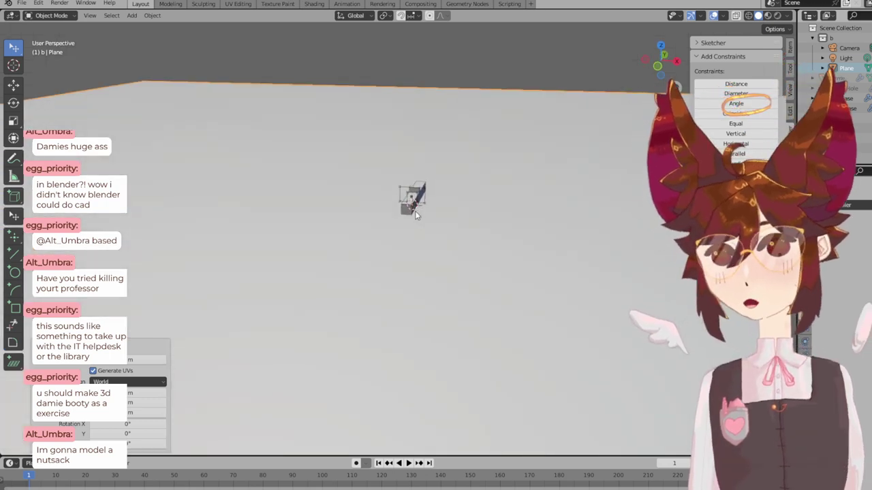
{"action": "key", "text": "Delete"}
{"action": "left_click", "coordinate": [413, 203]}
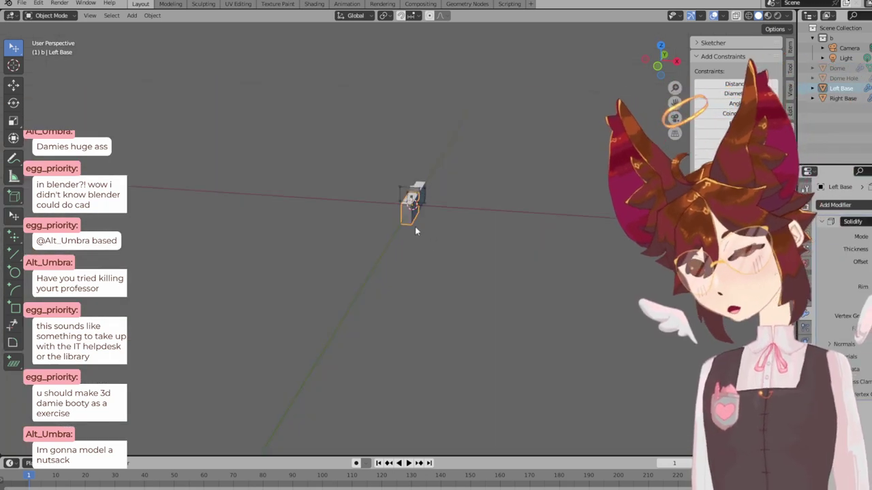
{"action": "key", "text": "KP_1"}
{"action": "scroll", "coordinate": [414, 226], "scroll_direction": "up", "scroll_amount": 4}
{"action": "scroll", "coordinate": [414, 219], "scroll_direction": "up", "scroll_amount": 4}
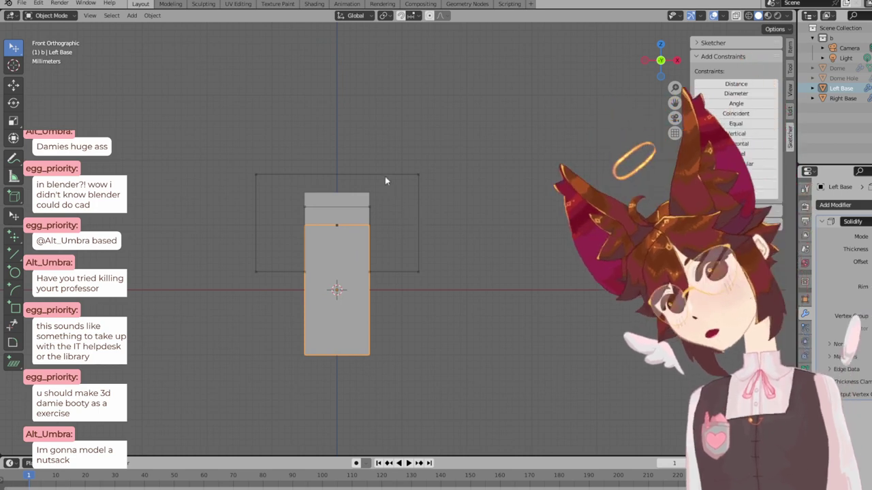
{"action": "scroll", "coordinate": [384, 176], "scroll_direction": "up", "scroll_amount": 3}
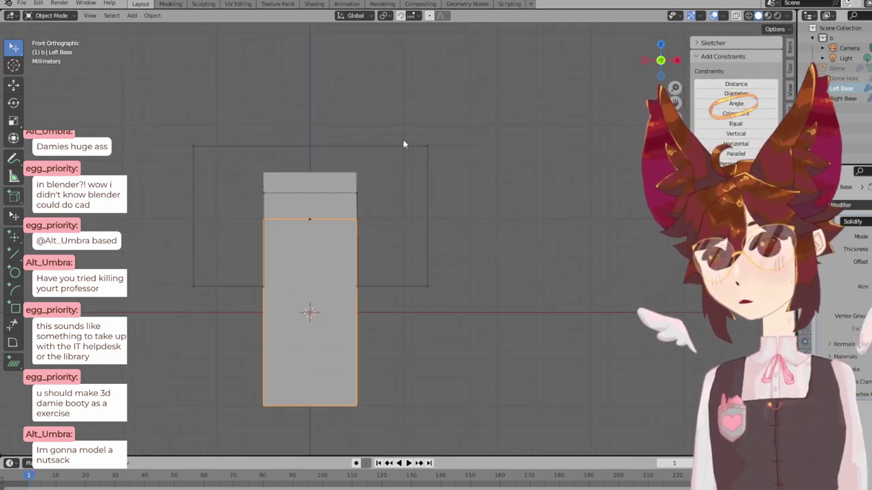
{"action": "left_click", "coordinate": [403, 144]}
{"action": "left_click", "coordinate": [728, 43]}
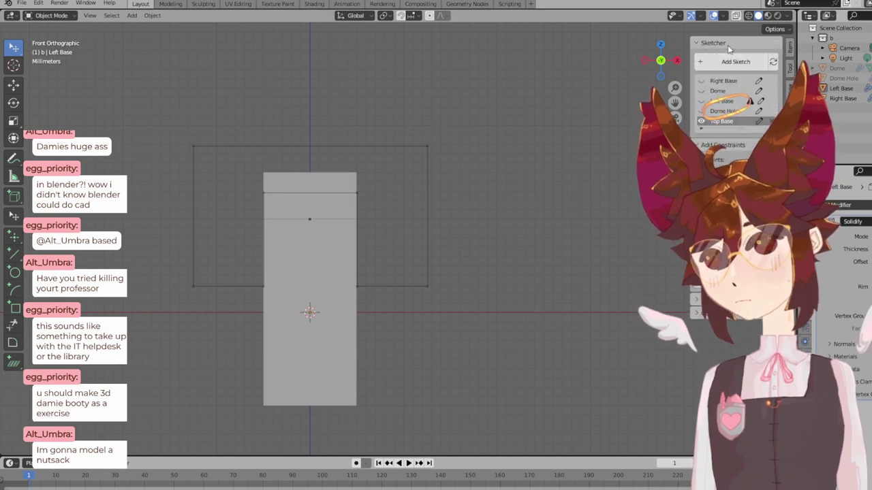
{"action": "middle_click_drag", "start_coordinate": [292, 205], "coordinate": [504, 137], "text": "shift"}
{"action": "scroll", "coordinate": [495, 125], "scroll_direction": "down", "scroll_amount": 5}
{"action": "key", "text": "KP_5"}
{"action": "key", "text": "KP_3"}
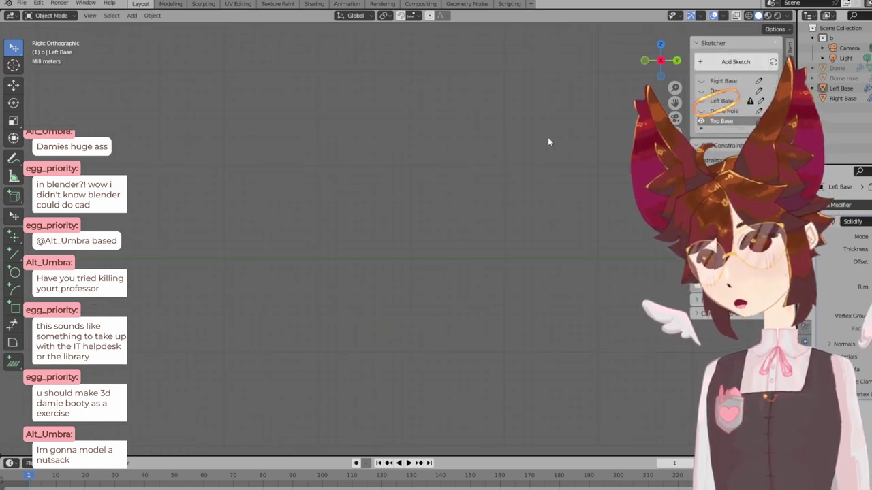
{"action": "key", "text": "KP_Decimal"}
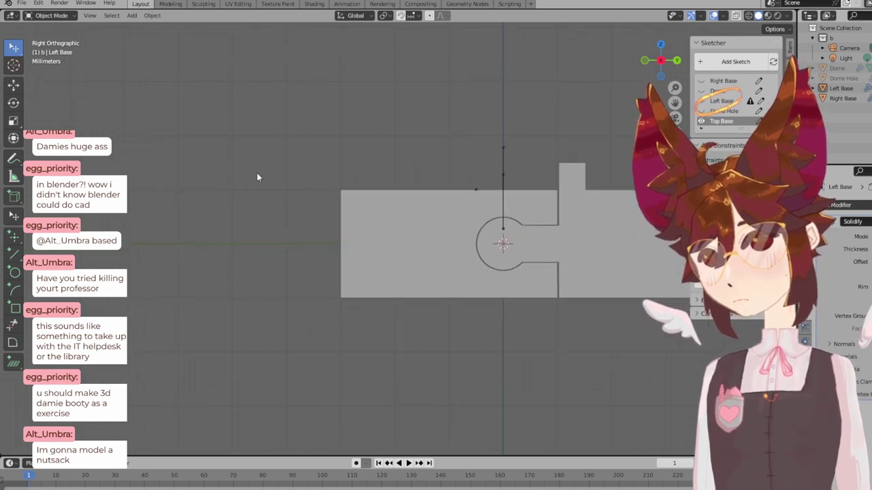
{"action": "scroll", "coordinate": [352, 138], "scroll_direction": "up", "scroll_amount": 1}
{"action": "middle_click_drag", "start_coordinate": [352, 138], "coordinate": [402, 191]}
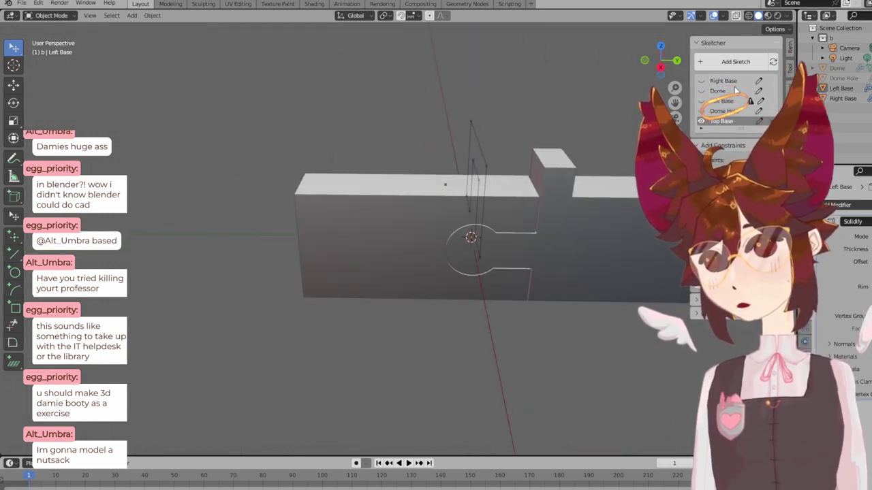
{"action": "left_click", "coordinate": [423, 199]}
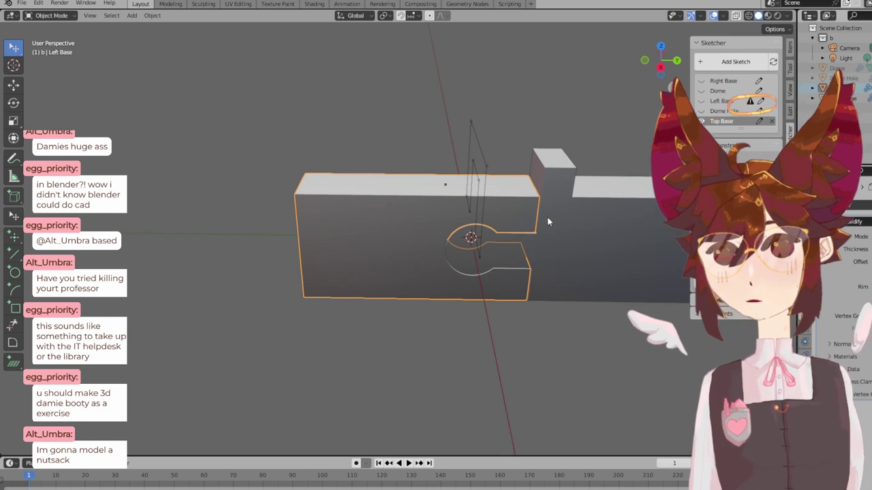
{"action": "left_click", "coordinate": [762, 101]}
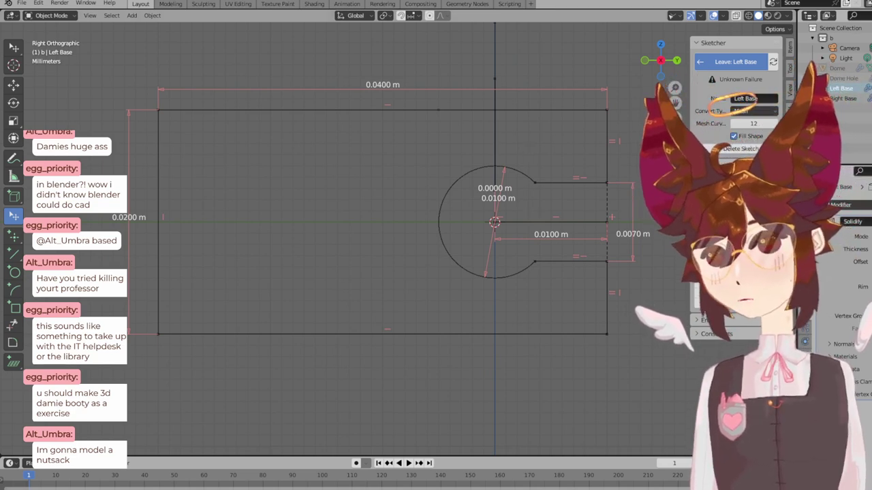
{"action": "left_click", "coordinate": [712, 61]}
{"action": "scroll", "coordinate": [341, 189], "scroll_direction": "down", "scroll_amount": 3}
{"action": "mouse_move", "coordinate": [340, 189]}
{"action": "middle_mouse_down"}
{"action": "mouse_move", "coordinate": [346, 171]}
{"action": "mouse_move", "coordinate": [422, 202]}
{"action": "middle_mouse_up"}
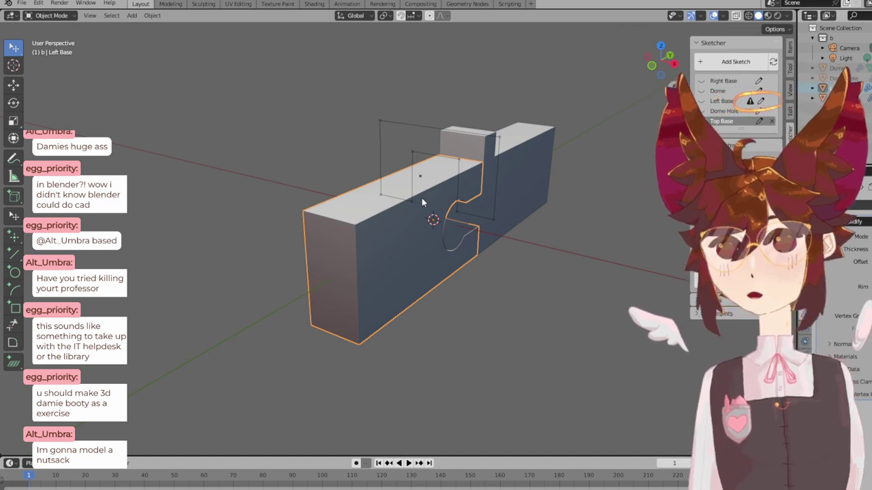
{"action": "key", "text": "KP_1"}
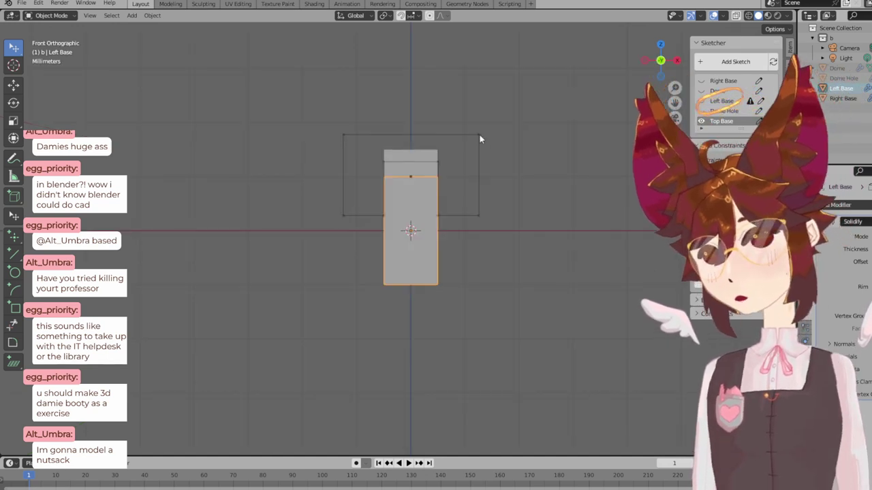
- Add a new sketch named Sketch on the front origin workplane
{"action": "left_click", "coordinate": [735, 61]}
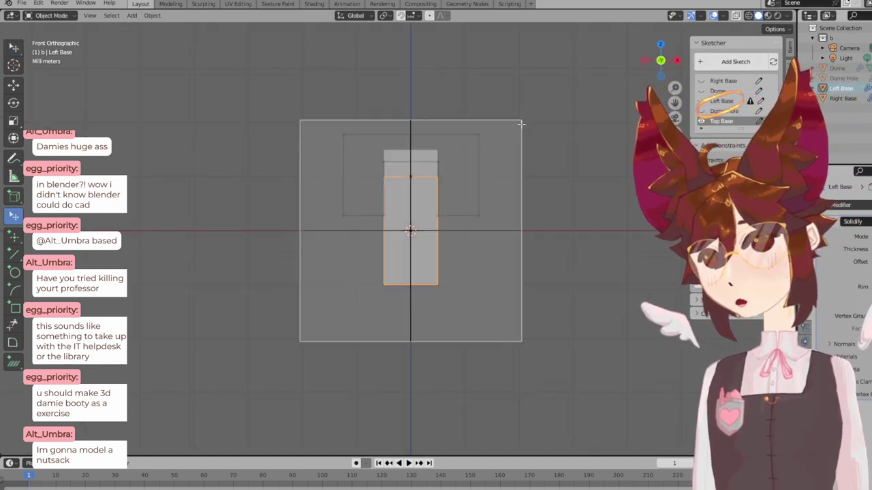
{"action": "left_click", "coordinate": [521, 123]}
{"action": "scroll", "coordinate": [489, 250], "scroll_direction": "up", "scroll_amount": 2}
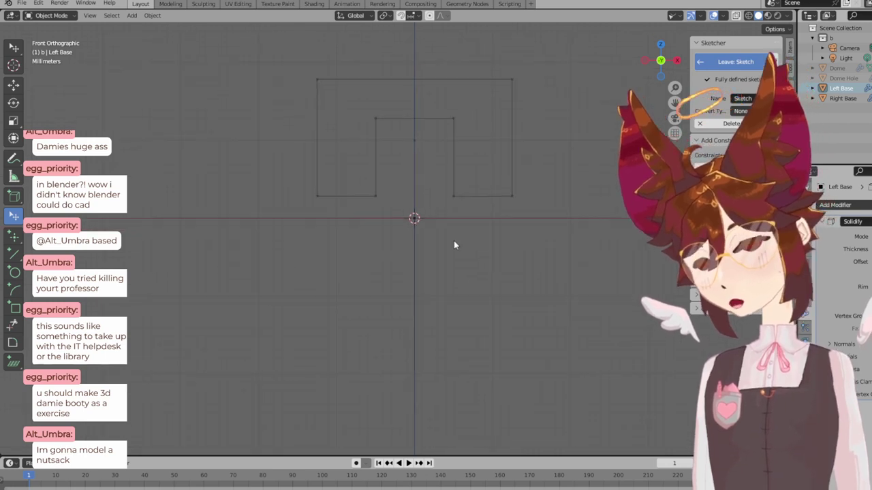
{"action": "middle_click_drag", "start_coordinate": [459, 243], "coordinate": [459, 147], "text": "shift"}
- Draw a V-shaped outline of line segments in the new sketch
{"action": "key", "text": "l"}
{"action": "left_click", "coordinate": [387, 204]}
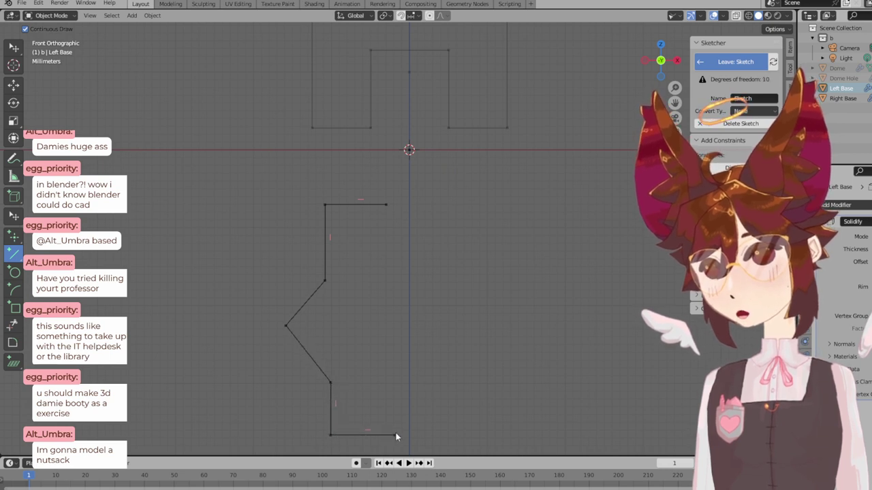
{"action": "left_click", "coordinate": [396, 386]}
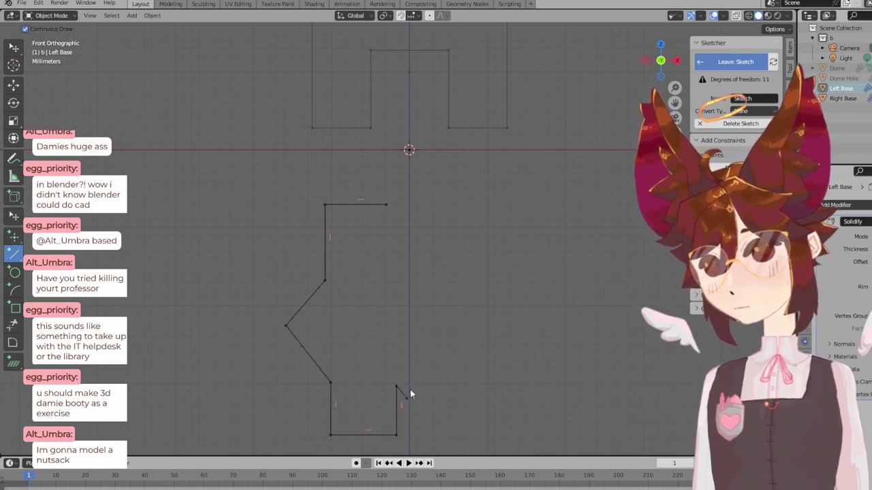
{"action": "left_click", "coordinate": [402, 385]}
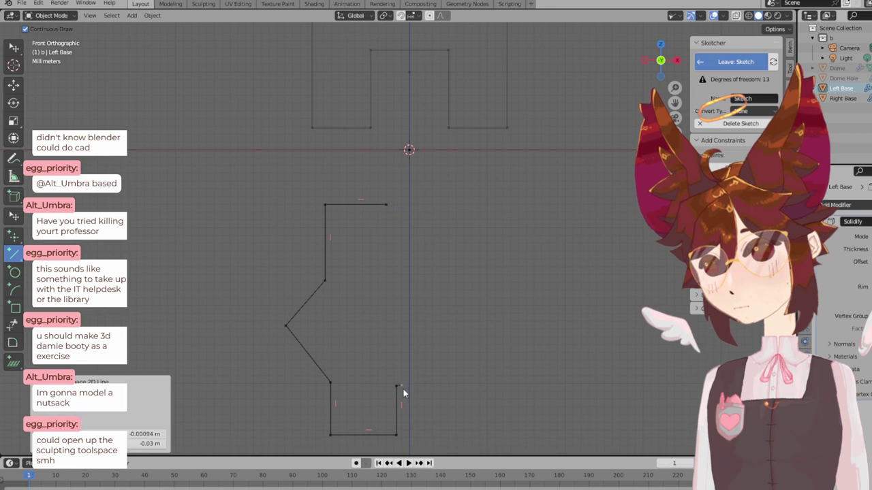
{"action": "left_click", "coordinate": [400, 434]}
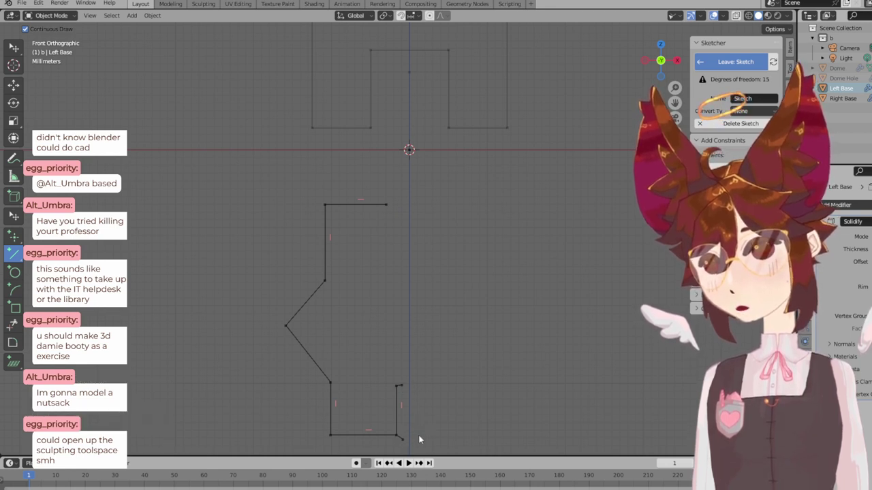
{"action": "left_click", "coordinate": [402, 386]}
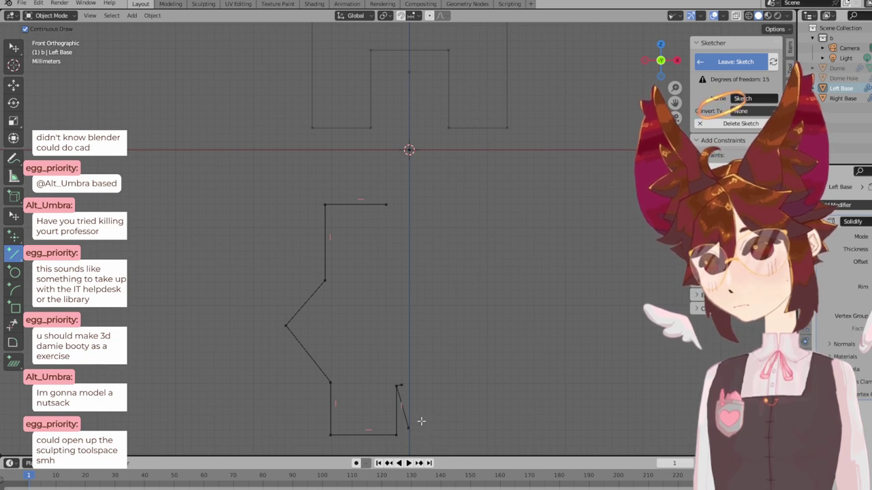
{"action": "left_click", "coordinate": [421, 421]}
{"action": "left_click", "coordinate": [424, 389]}
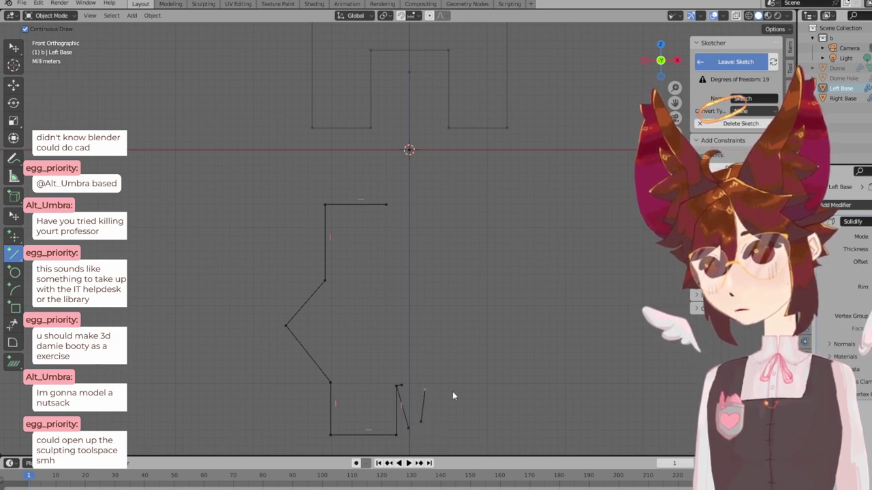
- Undo all the drawn outline segments with Ctrl+Z
{"action": "key", "text": "ctrl+z"}
{"action": "key", "text": "ctrl+z"}
{"action": "middle_click_drag", "start_coordinate": [463, 392], "coordinate": [480, 287], "text": "shift"}
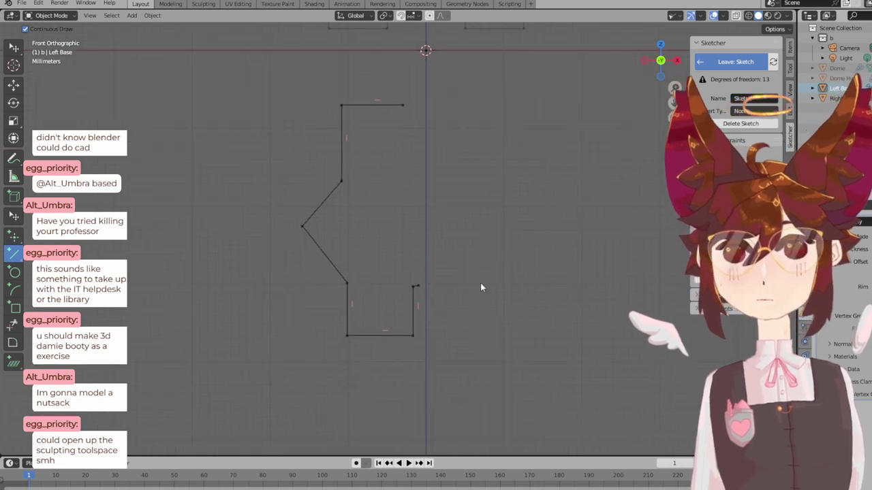
{"action": "scroll", "coordinate": [480, 287], "scroll_direction": "up", "scroll_amount": 2}
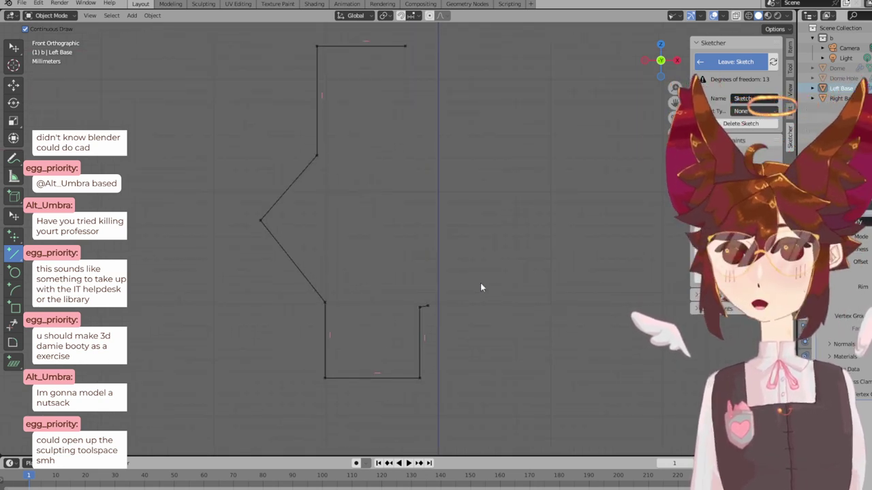
{"action": "key", "text": "ctrl+z"}
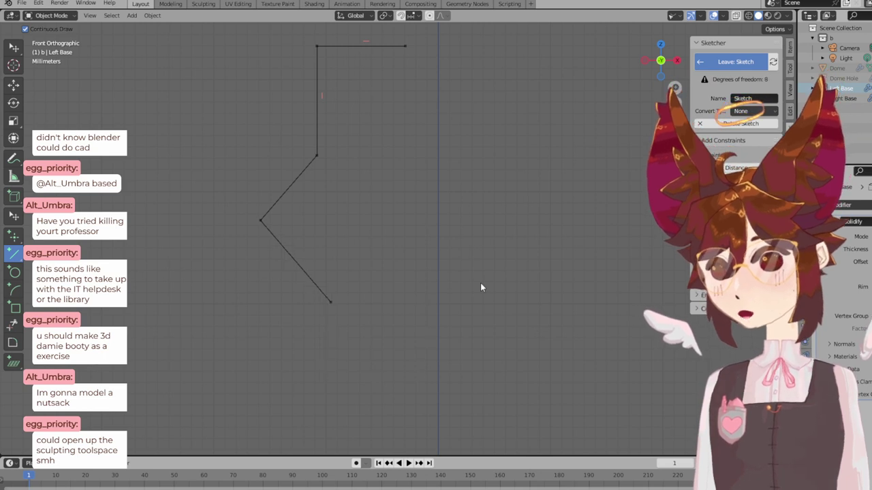
{"action": "key", "text": "ctrl+z"}
{"action": "key", "text": "ctrl+z"}
- Leave the new sketch and delete the empty Sketch
{"action": "left_click", "coordinate": [756, 62]}
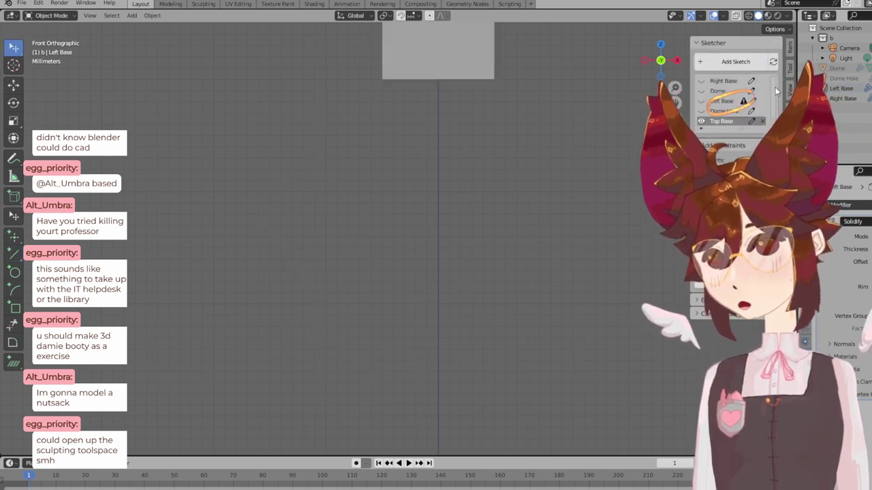
{"action": "scroll", "coordinate": [775, 87], "scroll_direction": "down", "scroll_amount": 1}
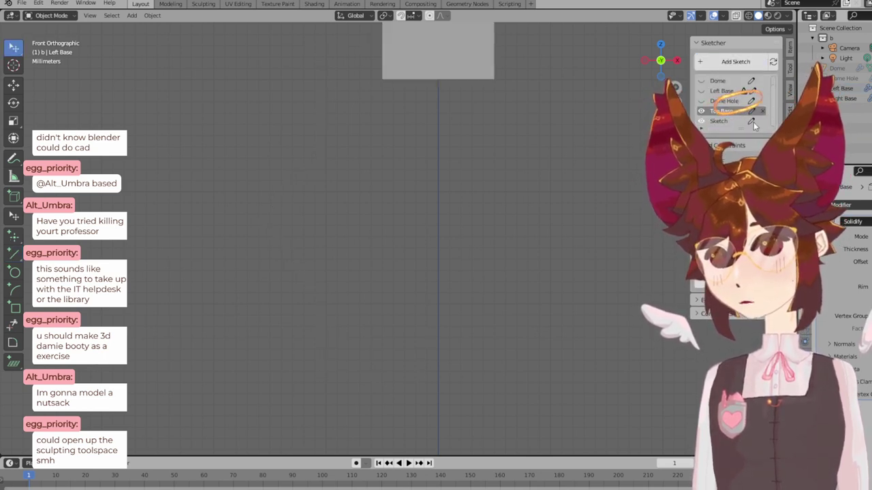
{"action": "left_click", "coordinate": [752, 122]}
{"action": "left_click", "coordinate": [739, 122]}
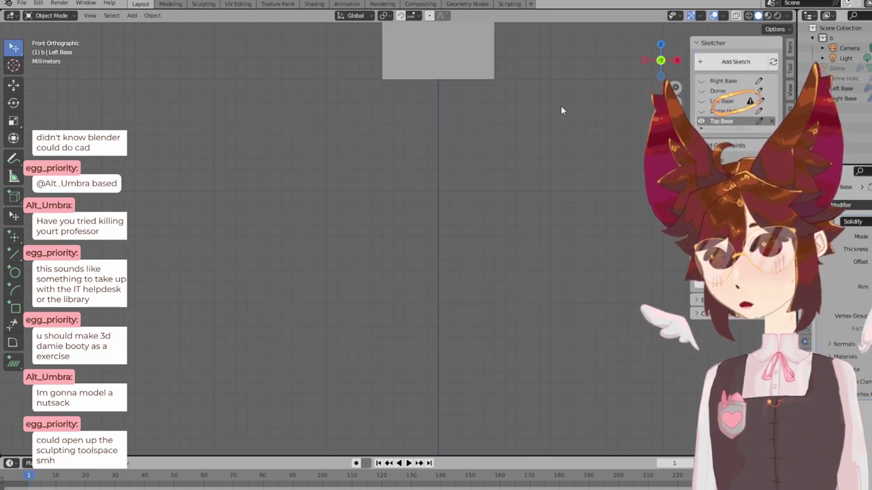
- Orbit around the box with its cut-out, including a front view
{"action": "middle_click_drag", "start_coordinate": [560, 110], "coordinate": [465, 363], "text": "shift"}
{"action": "scroll", "coordinate": [470, 132], "scroll_direction": "up", "scroll_amount": 2}
{"action": "mouse_move", "coordinate": [471, 132]}
{"action": "middle_mouse_down"}
{"action": "mouse_move", "coordinate": [414, 181]}
{"action": "mouse_move", "coordinate": [419, 133]}
{"action": "mouse_move", "coordinate": [411, 243]}
{"action": "mouse_move", "coordinate": [458, 164]}
{"action": "middle_mouse_up"}
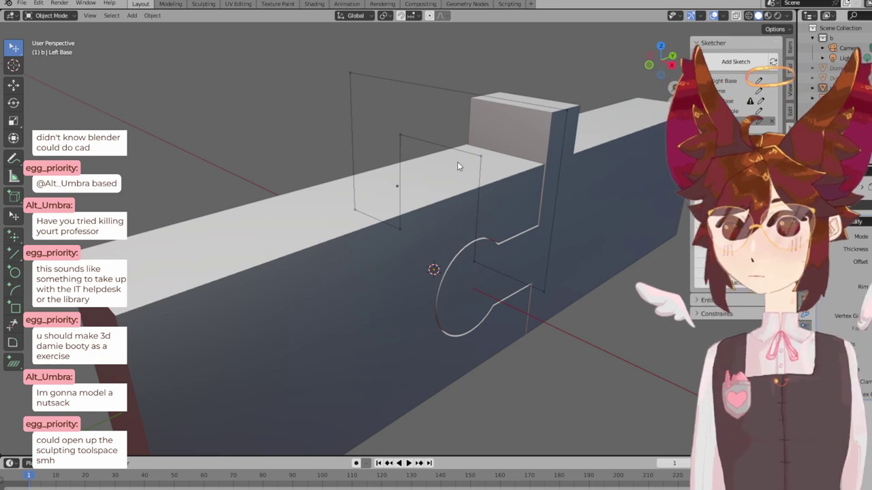
{"action": "key", "text": "KP_1"}
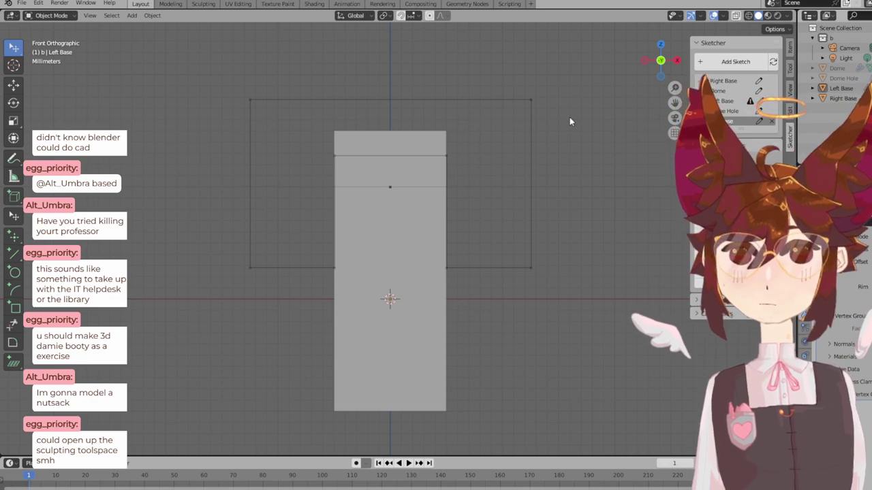
{"action": "middle_click_drag", "start_coordinate": [572, 121], "coordinate": [476, 140]}
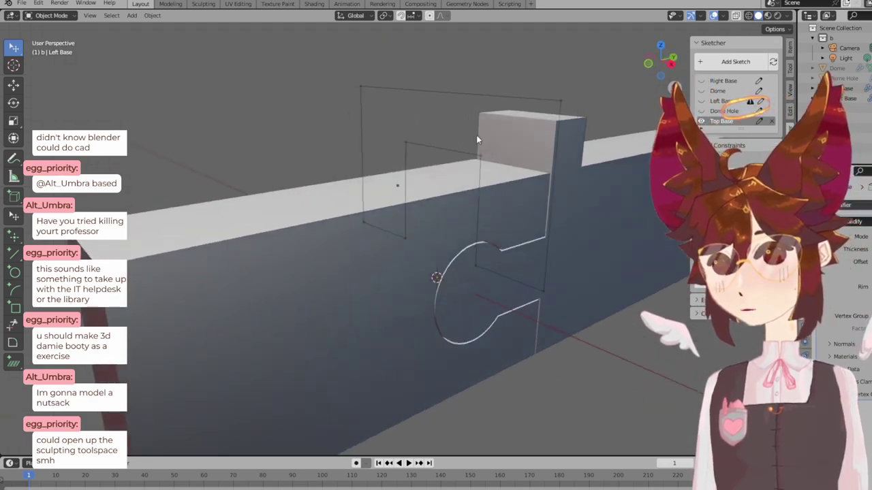
- Toggle editing of the Left Base and Top Base sketches without changes
{"action": "left_click", "coordinate": [760, 101]}
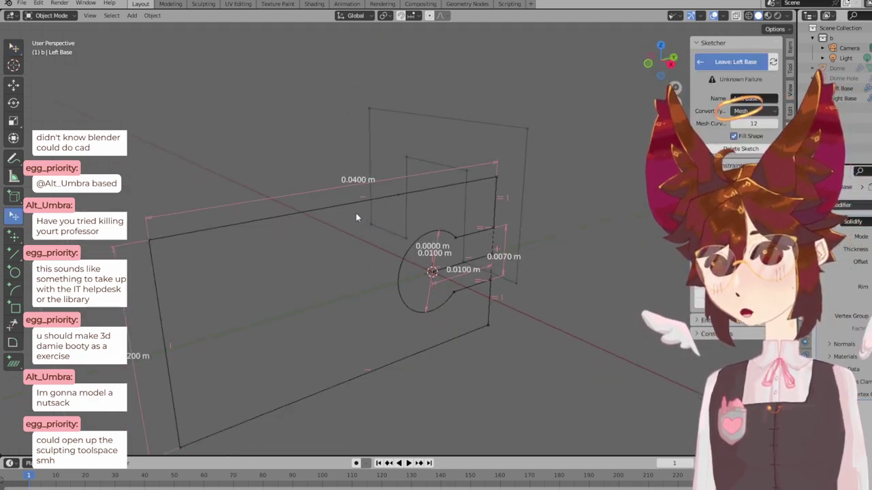
{"action": "key", "text": "Escape"}
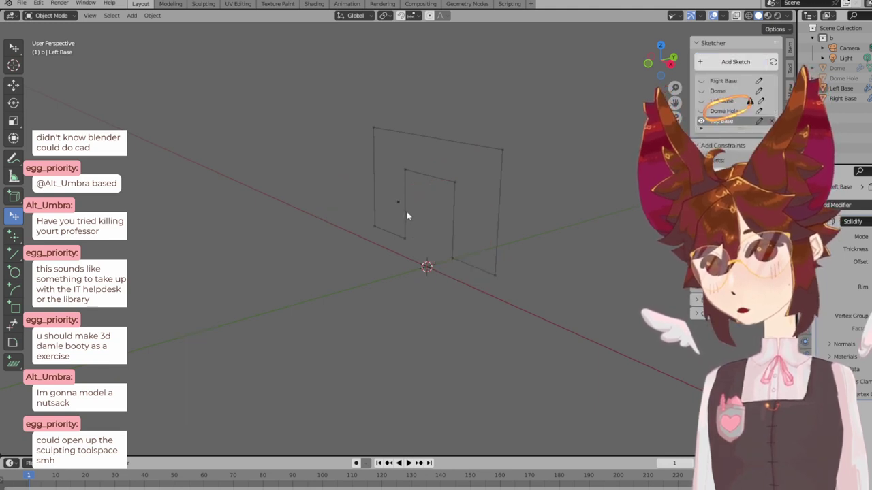
{"action": "left_click", "coordinate": [438, 210]}
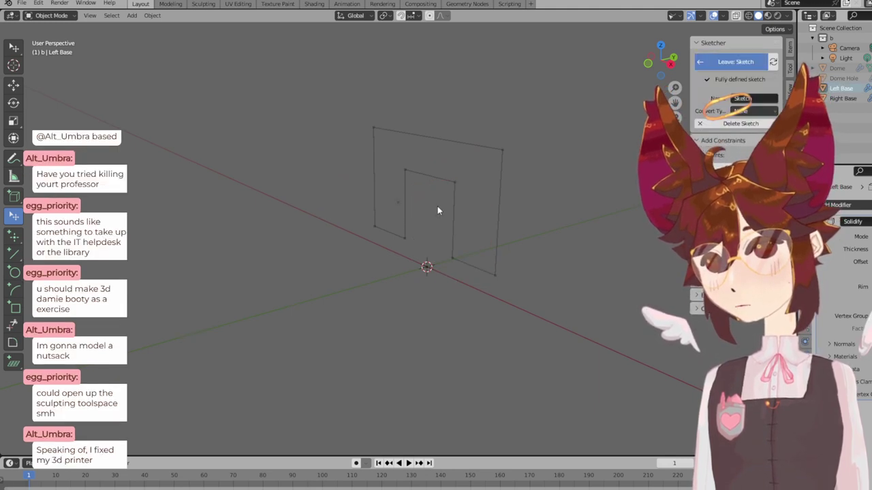
{"action": "left_click", "coordinate": [437, 208]}
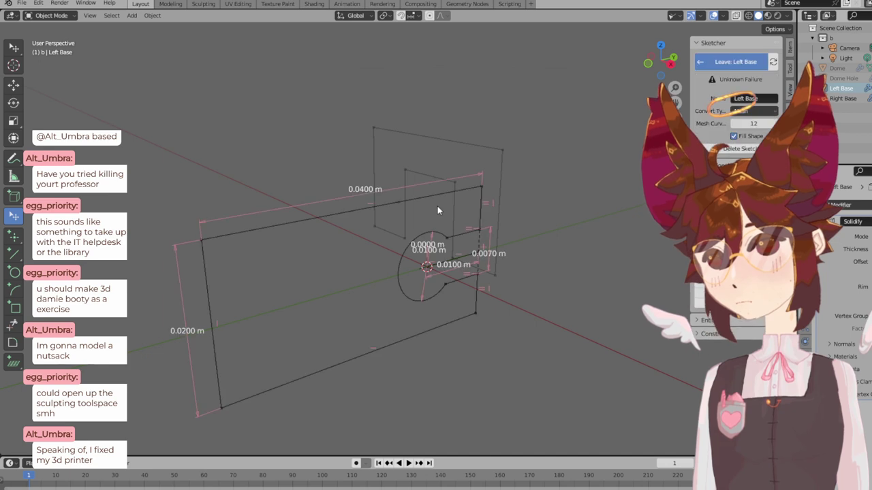
{"action": "key", "text": "Escape"}
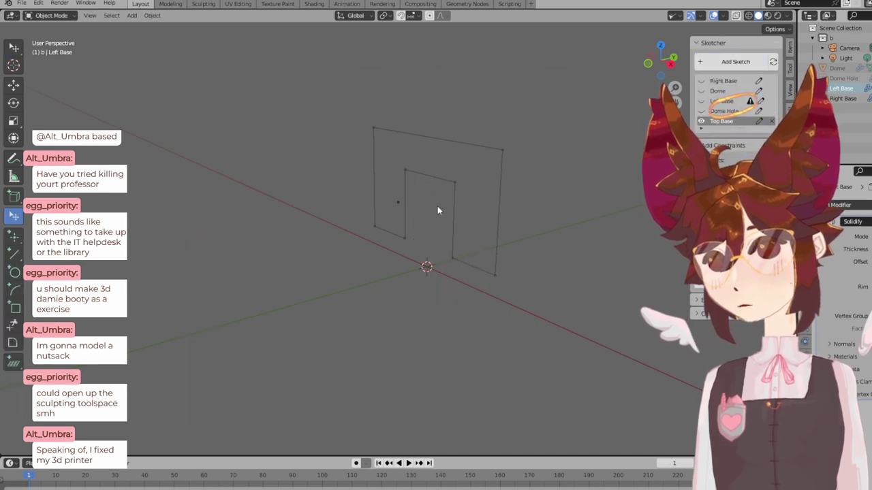
{"action": "left_click", "coordinate": [438, 207]}
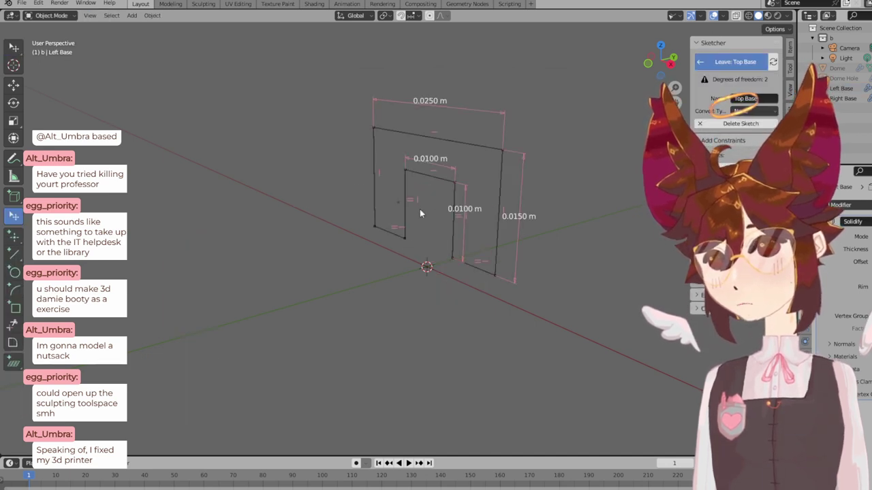
{"action": "key", "text": "Escape"}
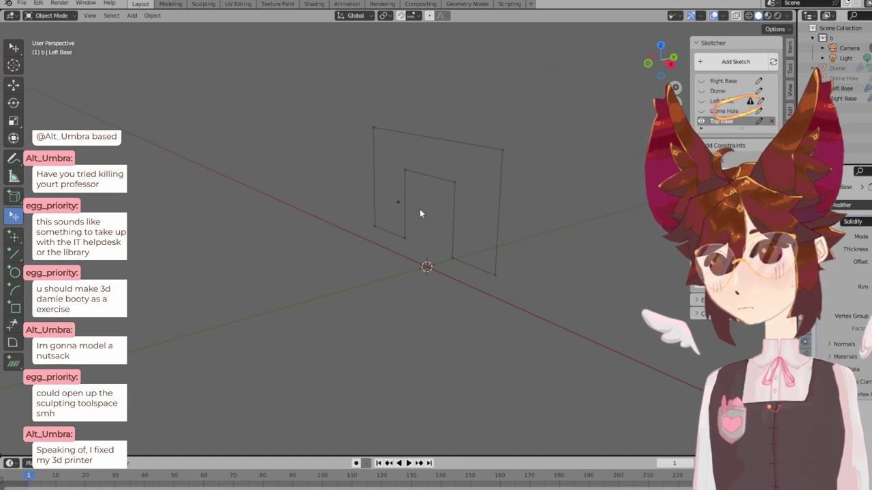
- Browse File > Open Recent, then quit Blender choosing Don't Save
{"action": "left_click", "coordinate": [22, 4]}
{"action": "mouse_move", "coordinate": [47, 35]}
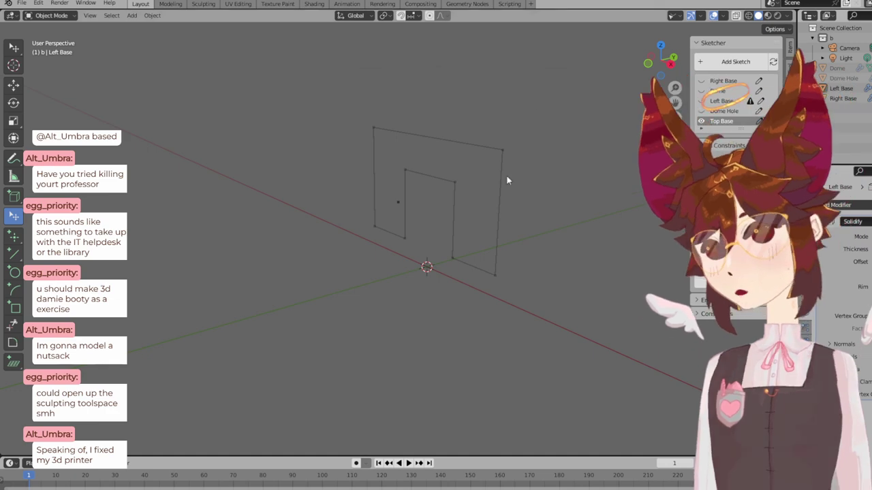
{"action": "left_click", "coordinate": [741, 111]}
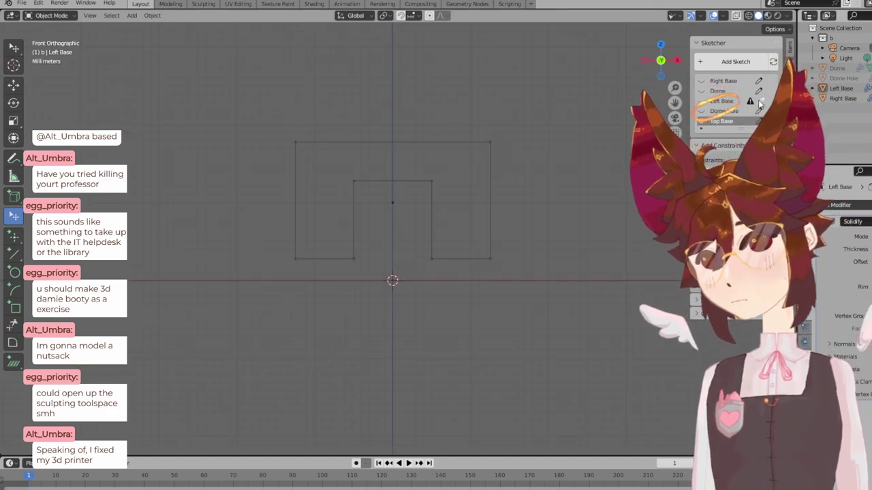
{"action": "left_click", "coordinate": [736, 109]}
{"action": "mouse_move", "coordinate": [410, 173]}
{"action": "middle_mouse_down"}
{"action": "mouse_move", "coordinate": [433, 166]}
{"action": "mouse_move", "coordinate": [331, 177]}
{"action": "mouse_move", "coordinate": [351, 159]}
{"action": "mouse_move", "coordinate": [331, 174]}
{"action": "middle_mouse_up"}
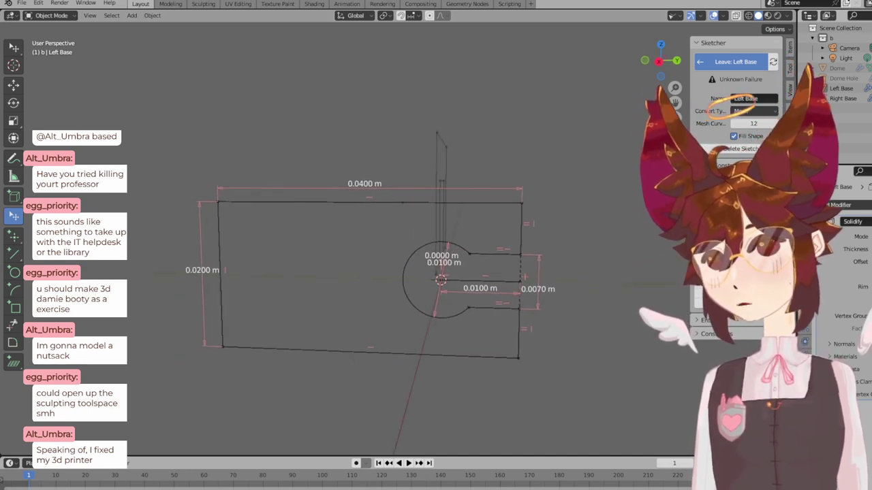
{"action": "key", "text": "ctrl+q"}
{"action": "left_click", "coordinate": [500, 267]}
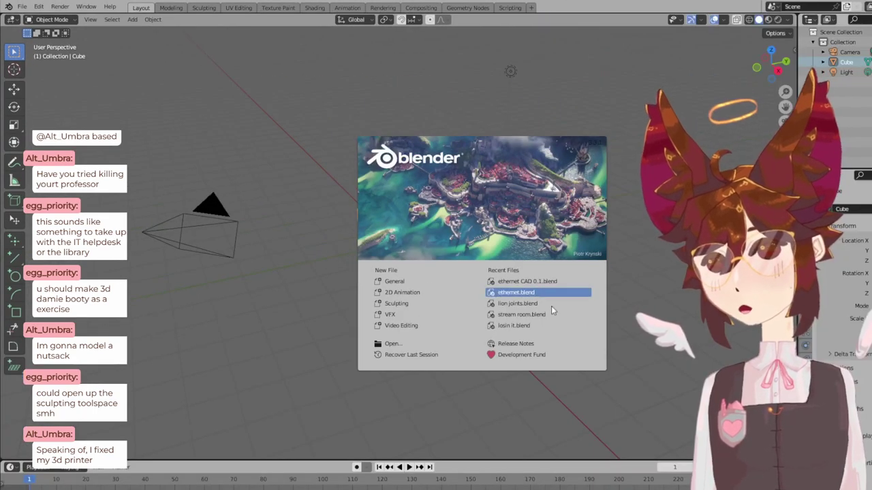
- Reopen ethernet CAD 0.1.blend, briefly edit Left Base, and orbit around the block
{"action": "left_click", "coordinate": [526, 282]}
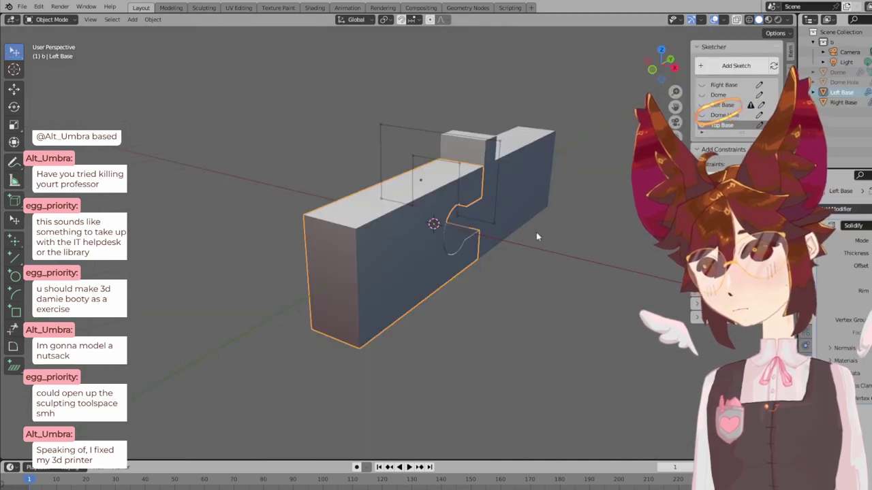
{"action": "middle_click_drag", "start_coordinate": [491, 220], "coordinate": [477, 207]}
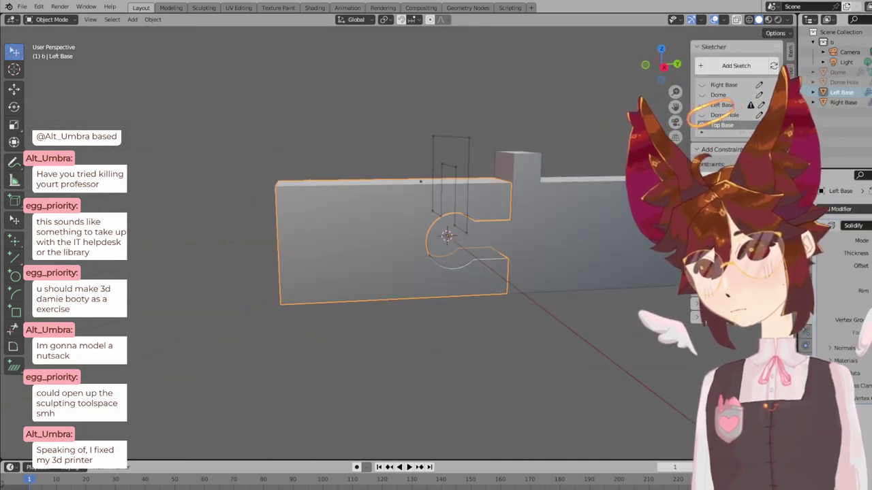
{"action": "left_click", "coordinate": [761, 106]}
{"action": "left_click", "coordinate": [721, 65]}
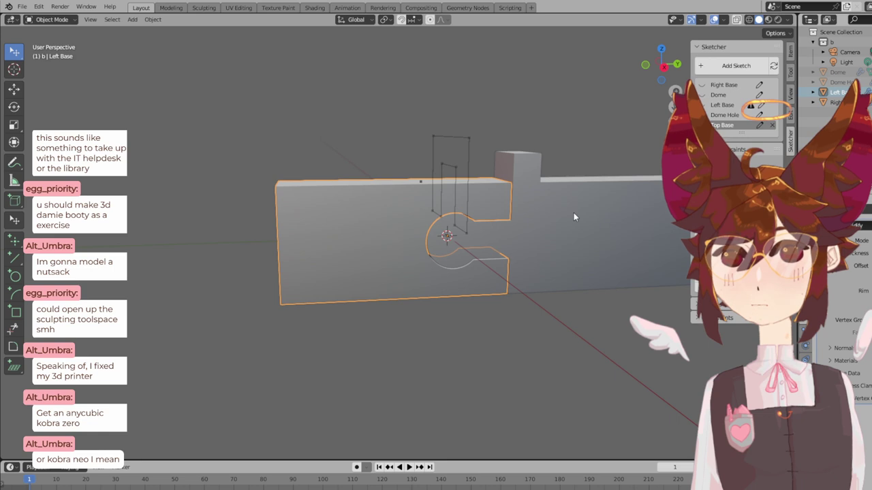
{"action": "middle_click_drag", "start_coordinate": [454, 163], "coordinate": [436, 201]}
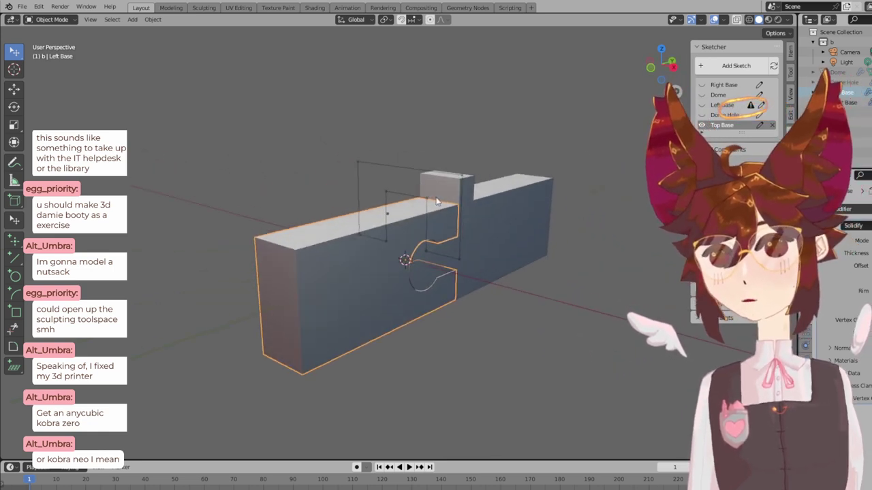
{"action": "scroll", "coordinate": [436, 200], "scroll_direction": "up", "scroll_amount": 2}
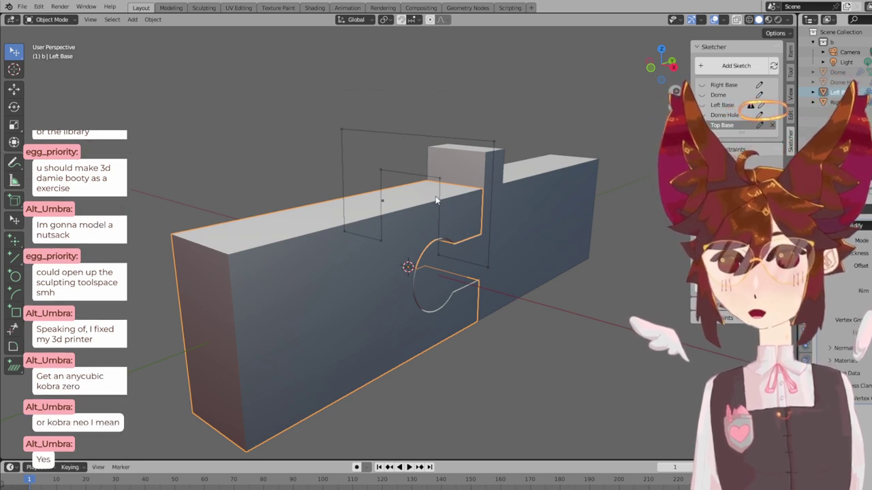
{"action": "key", "text": "KP_1"}
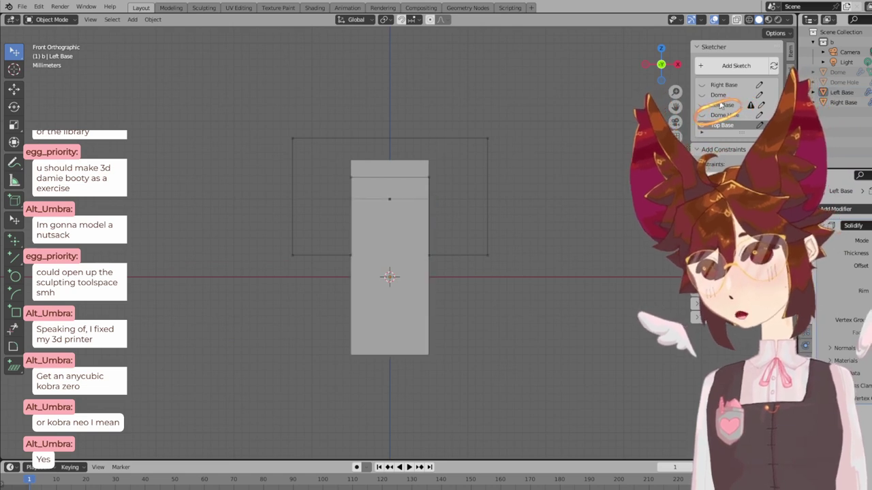
{"action": "middle_click_drag", "start_coordinate": [457, 192], "coordinate": [425, 208]}
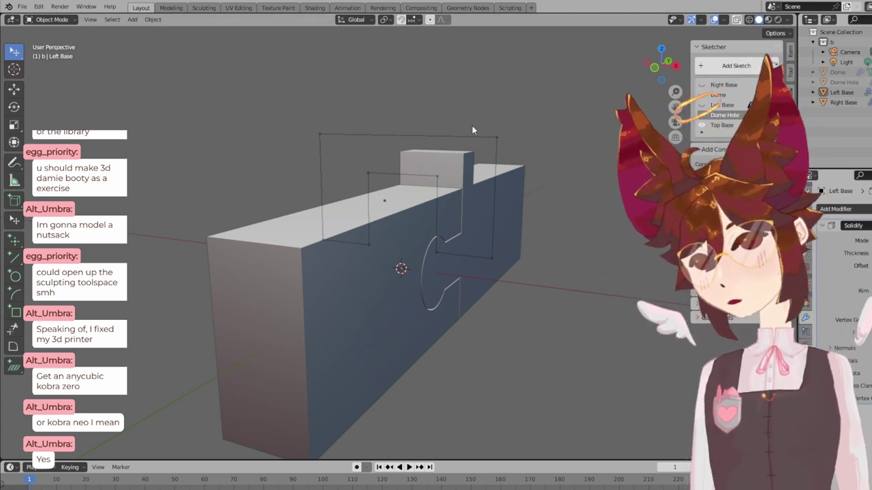
{"action": "mouse_move", "coordinate": [483, 202]}
{"action": "middle_mouse_down", "text": "shift"}
{"action": "mouse_move", "coordinate": [529, 152]}
{"action": "mouse_move", "coordinate": [540, 152]}
{"action": "middle_mouse_up", "text": "shift"}
{"action": "scroll", "coordinate": [525, 162], "scroll_direction": "up", "scroll_amount": 3}
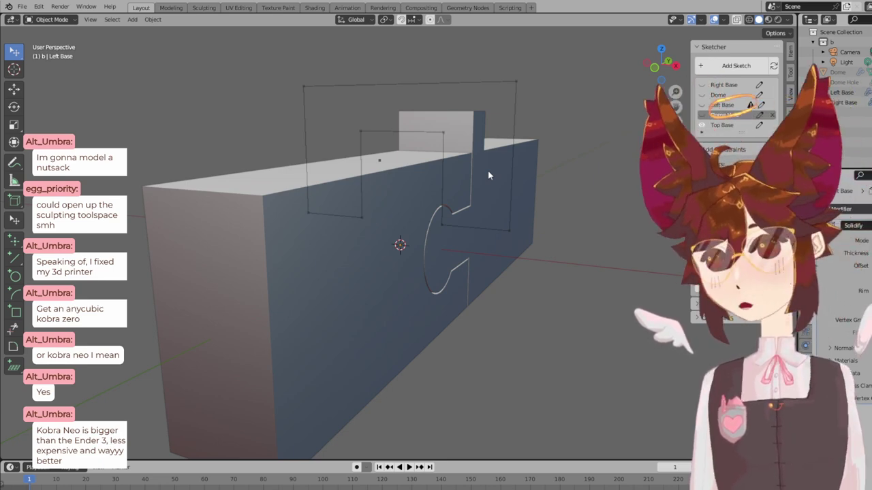
{"action": "mouse_move", "coordinate": [487, 175]}
{"action": "middle_mouse_down"}
{"action": "mouse_move", "coordinate": [410, 179]}
{"action": "mouse_move", "coordinate": [448, 173]}
{"action": "mouse_move", "coordinate": [480, 81]}
{"action": "middle_mouse_up"}
{"action": "middle_click_drag", "start_coordinate": [572, 141], "coordinate": [519, 146]}
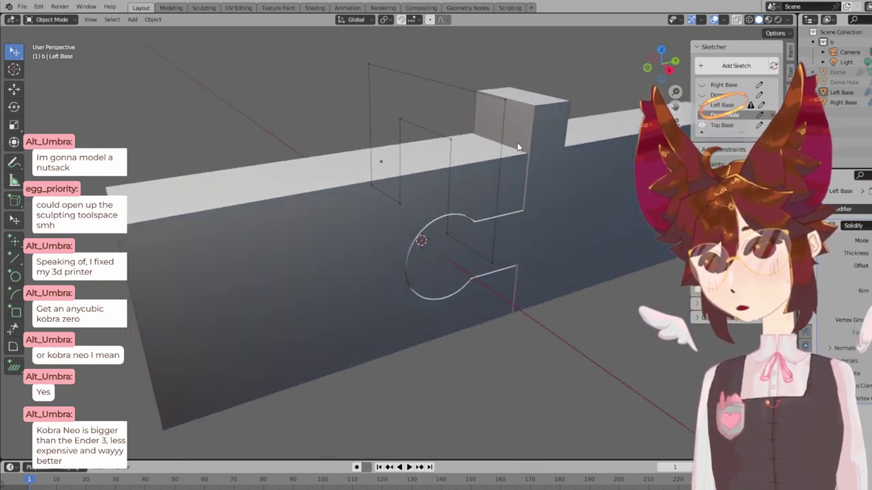
{"action": "left_click", "coordinate": [727, 126]}
{"action": "middle_click_drag", "start_coordinate": [362, 173], "coordinate": [417, 170]}
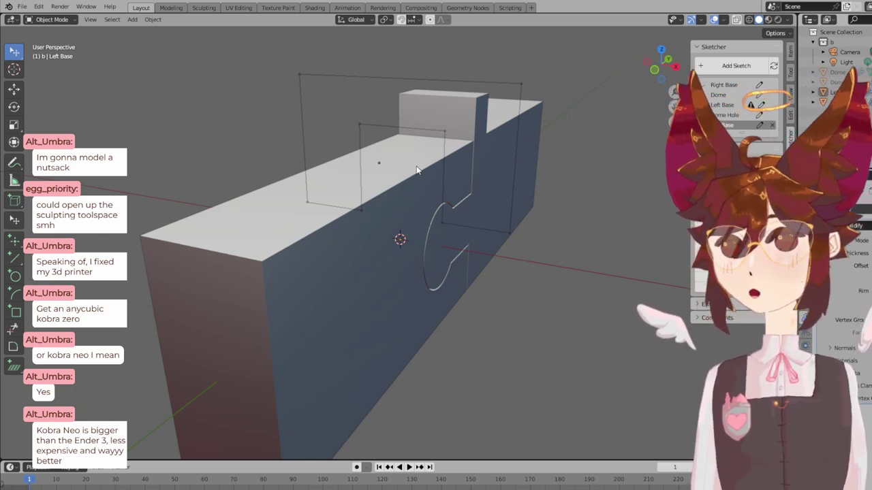
{"action": "mouse_move", "coordinate": [485, 135]}
{"action": "middle_mouse_down"}
{"action": "mouse_move", "coordinate": [423, 132]}
{"action": "mouse_move", "coordinate": [552, 141]}
{"action": "mouse_move", "coordinate": [390, 129]}
{"action": "mouse_move", "coordinate": [438, 160]}
{"action": "middle_mouse_up"}
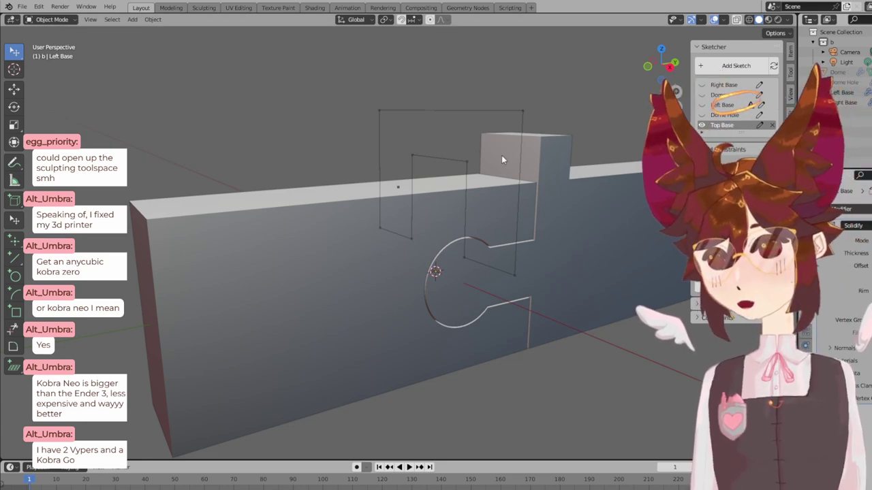
- Edit the Top Base sketch zoomed in on its 0.0250, 0.0150 and 0.0100 m dimensions
{"action": "key", "text": "KP_3"}
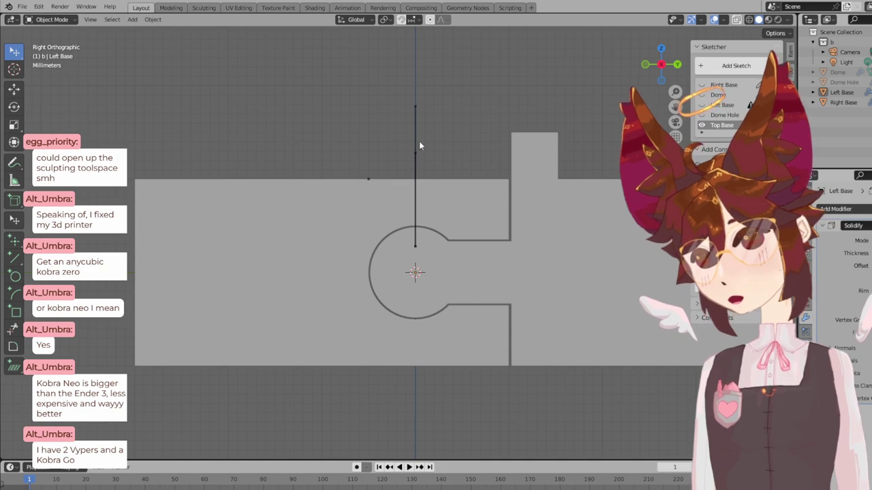
{"action": "middle_click_drag", "start_coordinate": [476, 105], "coordinate": [515, 114]}
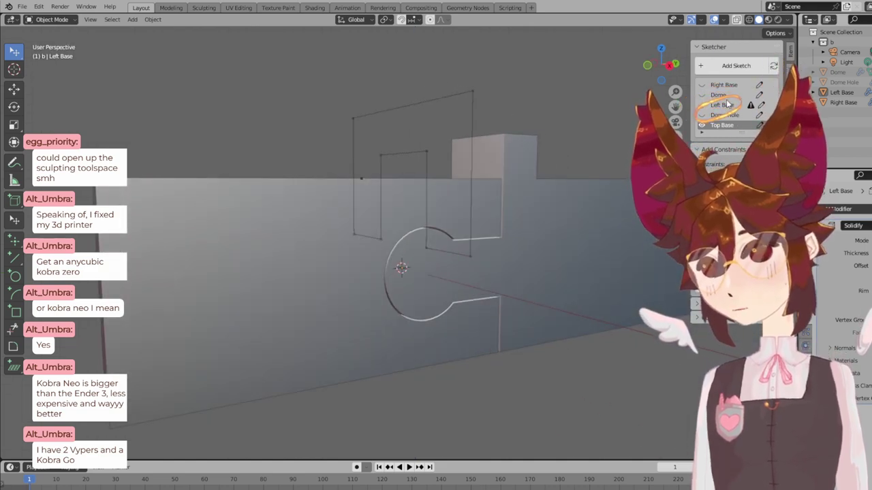
{"action": "left_click", "coordinate": [759, 126]}
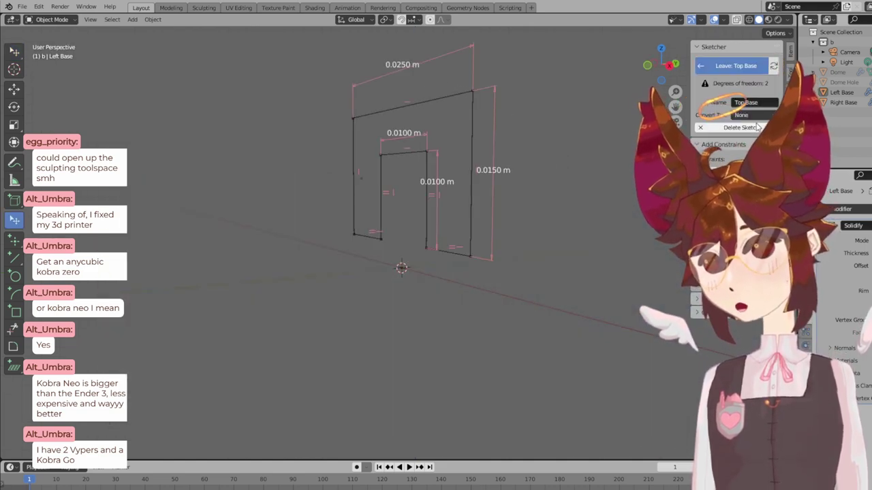
{"action": "scroll", "coordinate": [380, 149], "scroll_direction": "up", "scroll_amount": 2}
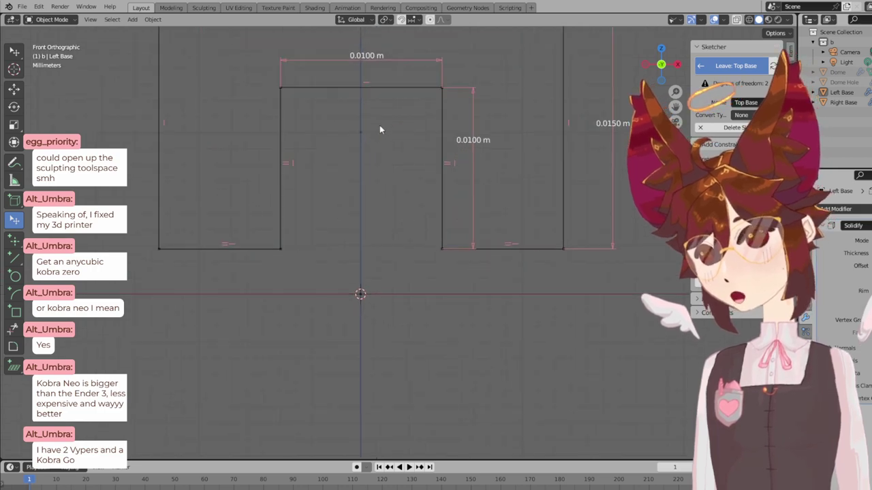
{"action": "scroll", "coordinate": [379, 126], "scroll_direction": "up", "scroll_amount": 1}
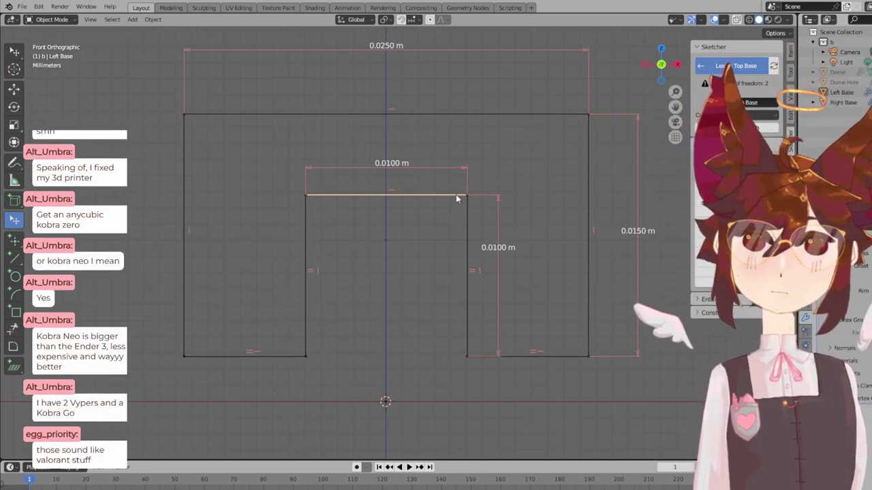
- Browse the File and Edit menus
{"action": "left_click", "coordinate": [24, 7]}
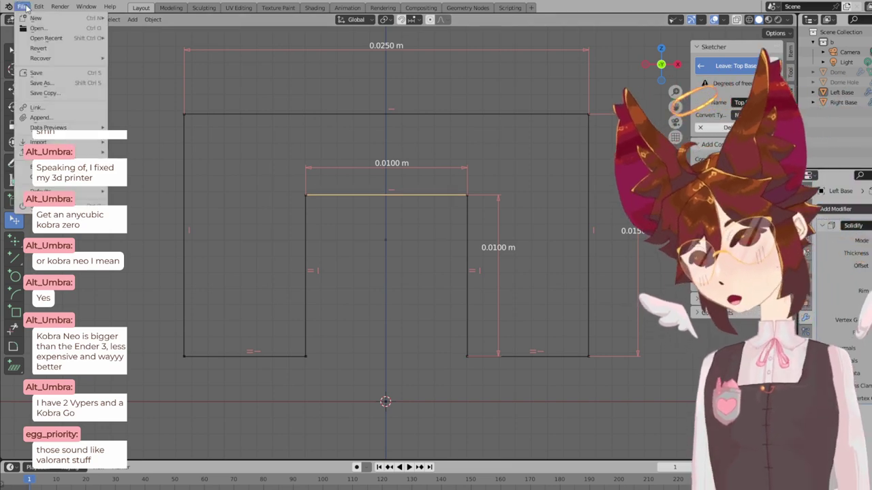
{"action": "mouse_move", "coordinate": [9, 8]}
{"action": "left_click", "coordinate": [38, 6]}
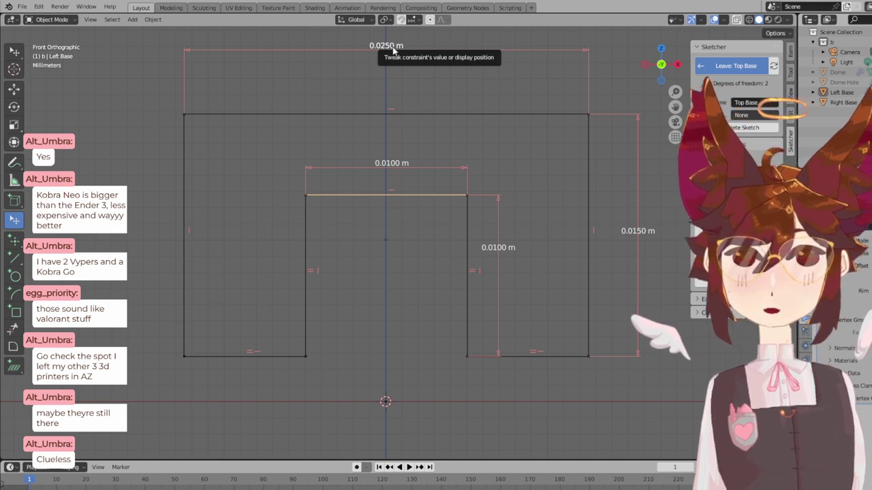
{"action": "right_click", "coordinate": [393, 49]}
{"action": "key", "text": "Escape"}
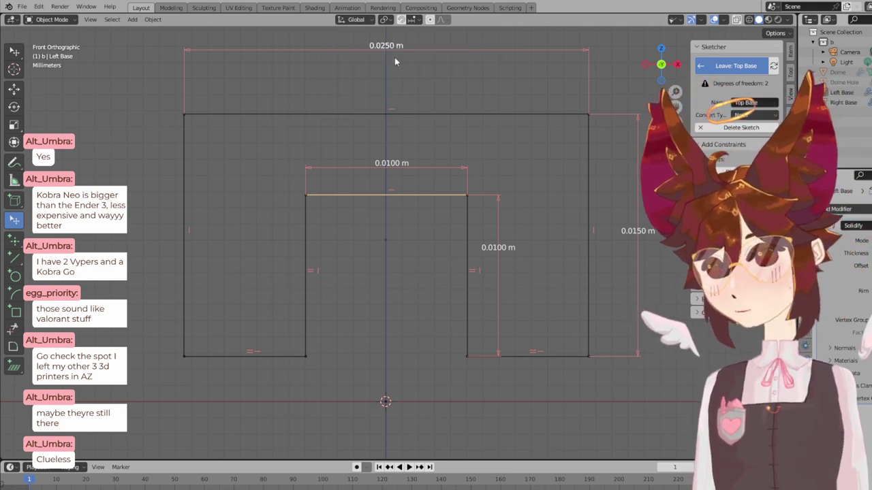
{"action": "right_click", "coordinate": [404, 196]}
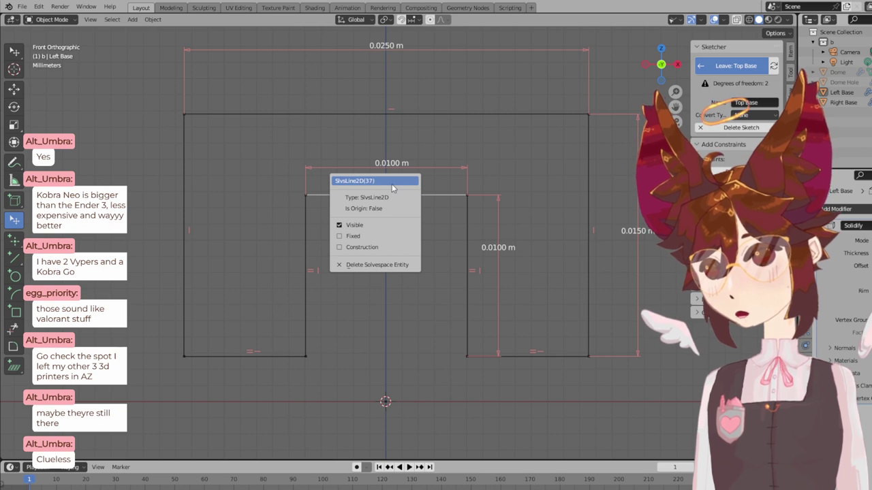
{"action": "key", "text": "Escape"}
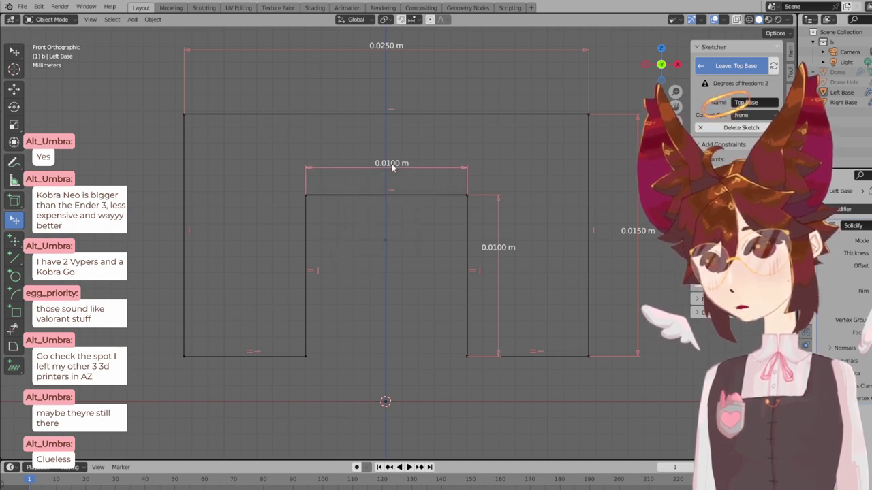
{"action": "right_click", "coordinate": [392, 168]}
{"action": "left_click", "coordinate": [402, 183]}
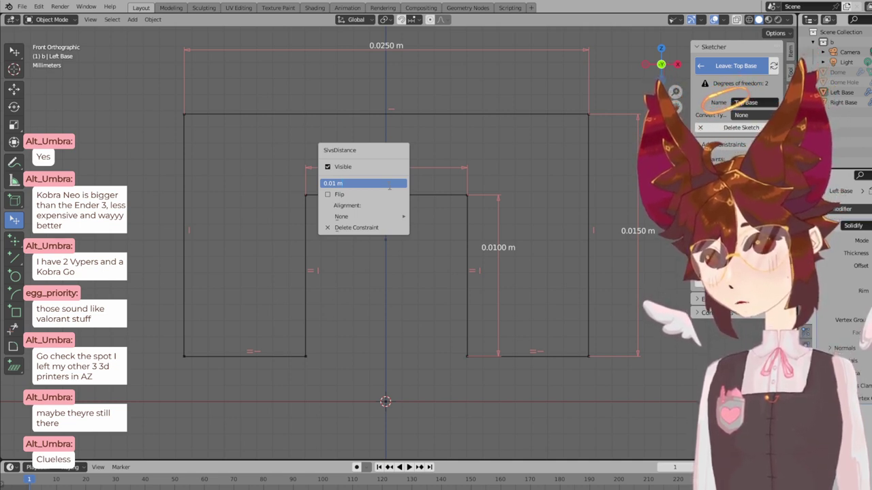
{"action": "type", "text": "0"}
{"action": "type", "text": "10."}
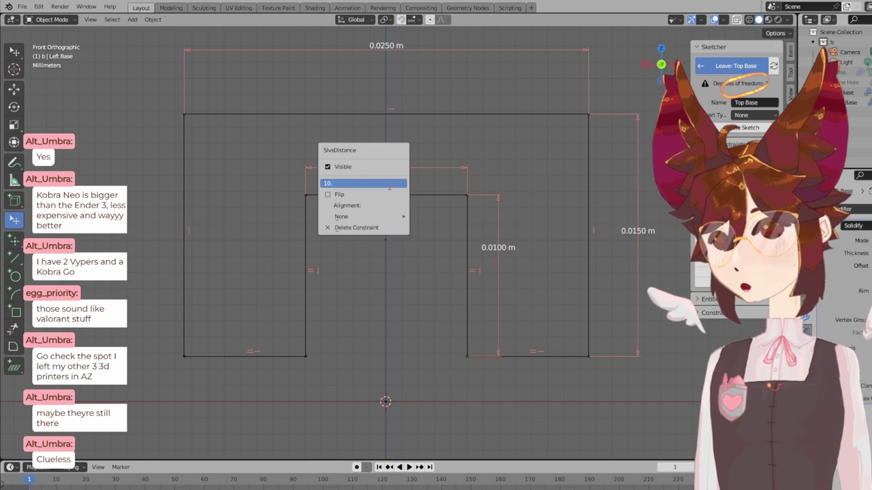
{"action": "key", "text": "Return"}
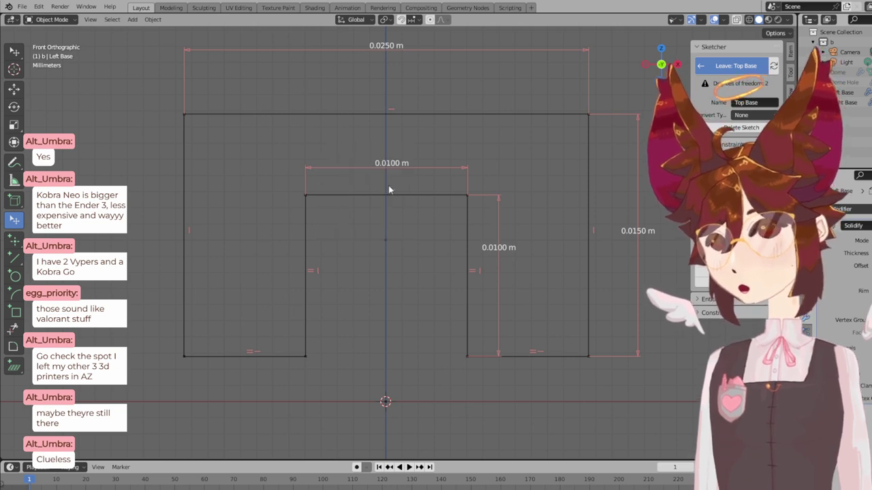
- Leave Top Base, make Left Base the active sketch and edit it
{"action": "left_click", "coordinate": [735, 65]}
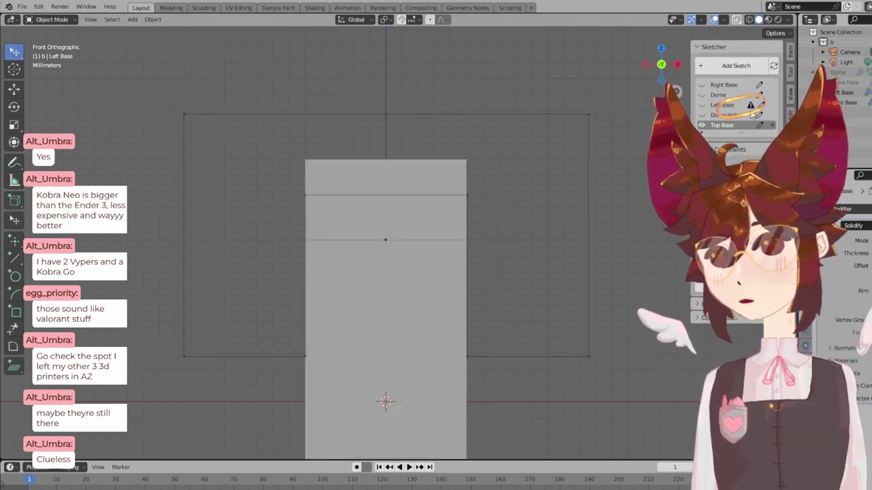
{"action": "middle_click_drag", "start_coordinate": [550, 183], "coordinate": [475, 202]}
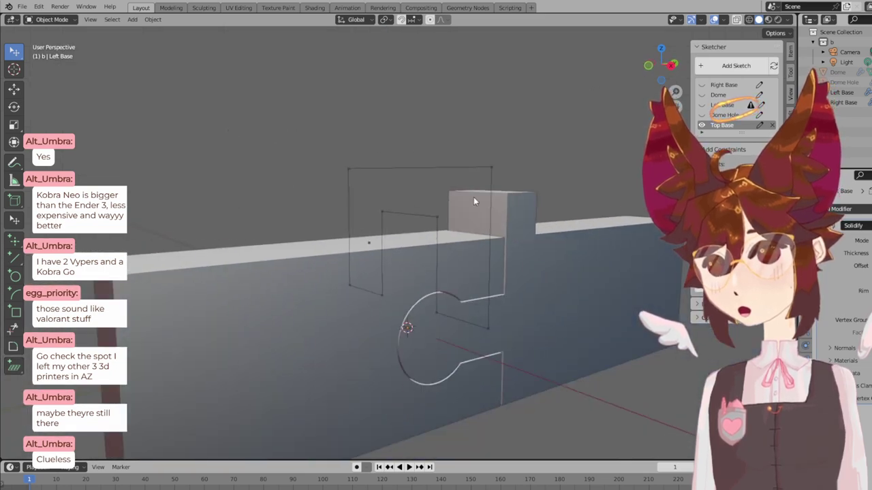
{"action": "left_click", "coordinate": [739, 104]}
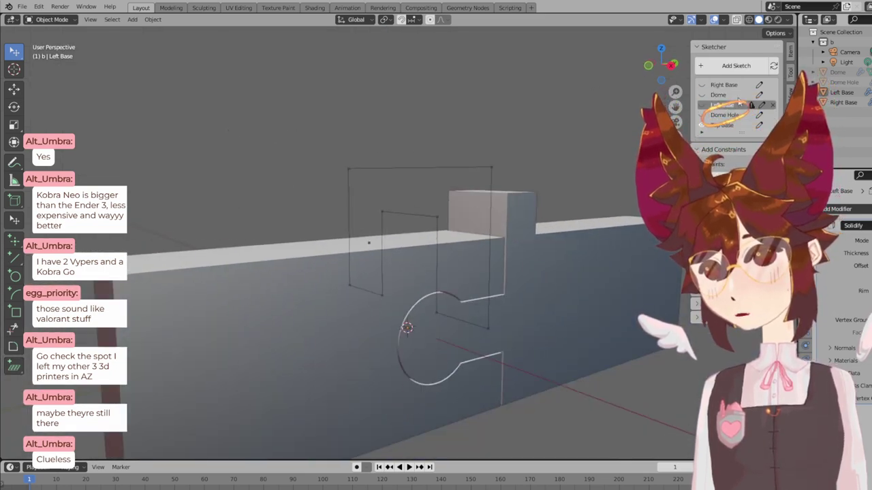
{"action": "left_click", "coordinate": [760, 104]}
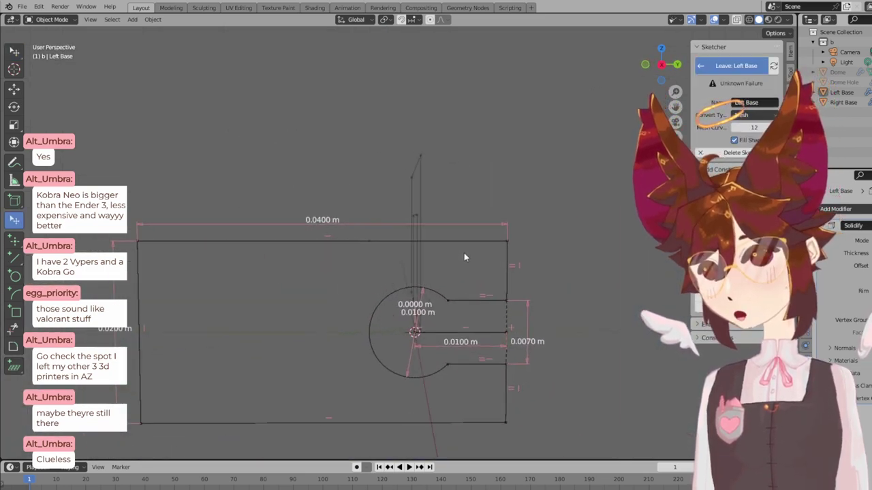
{"action": "left_click", "coordinate": [709, 66]}
{"action": "left_click", "coordinate": [760, 105]}
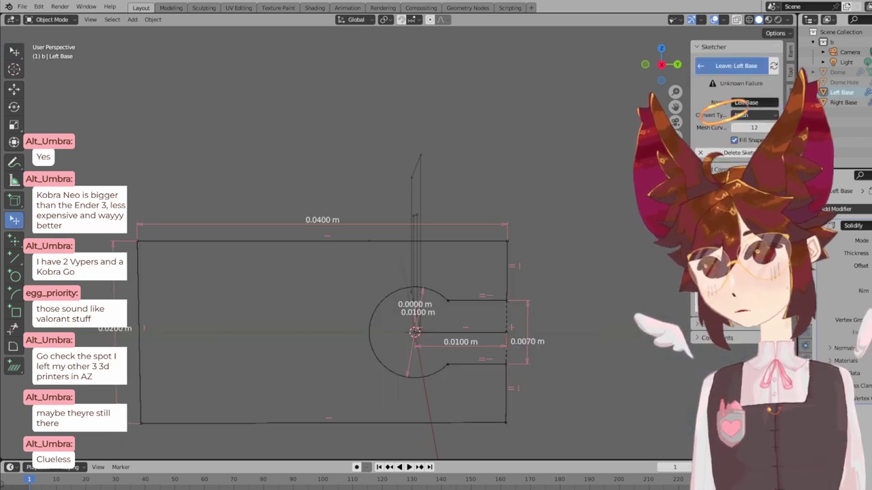
- Inspect Left Base's circle centre, diameter and distance constraints, leaving all values unchanged
{"action": "right_click", "coordinate": [433, 368]}
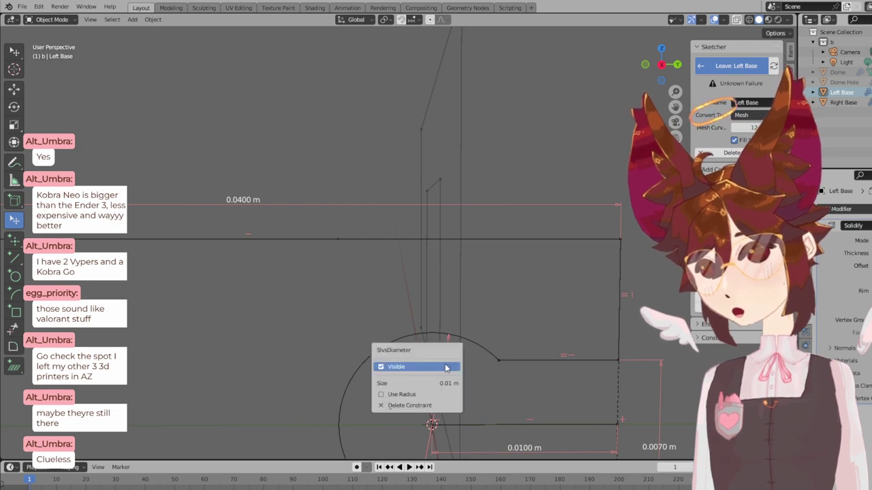
{"action": "mouse_move", "coordinate": [508, 386]}
{"action": "middle_mouse_down", "text": "shift"}
{"action": "mouse_move", "coordinate": [509, 194]}
{"action": "mouse_move", "coordinate": [498, 209]}
{"action": "mouse_move", "coordinate": [485, 206]}
{"action": "mouse_move", "coordinate": [512, 205]}
{"action": "middle_mouse_up", "text": "shift"}
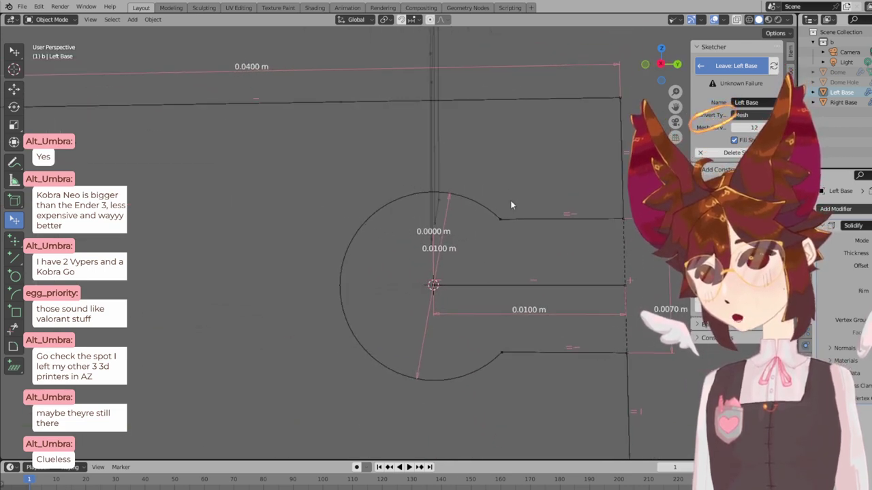
{"action": "right_click", "coordinate": [441, 265]}
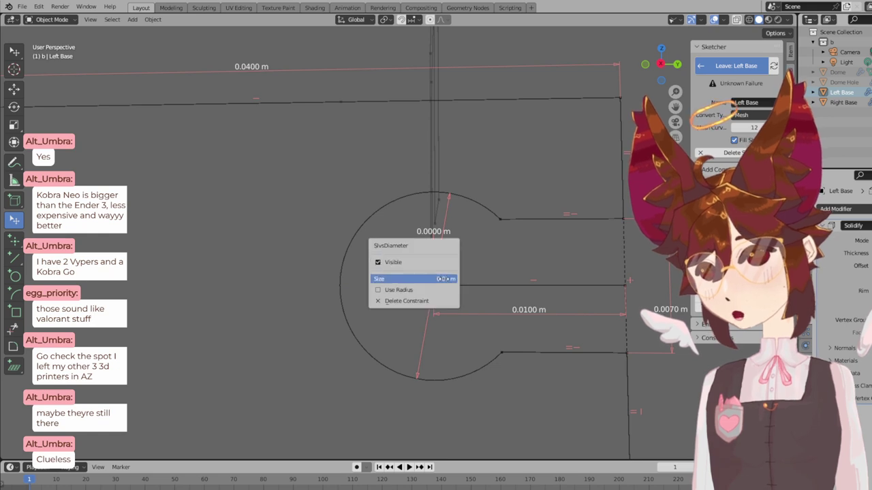
{"action": "left_click", "coordinate": [443, 279]}
{"action": "key", "text": "Escape"}
{"action": "right_click", "coordinate": [443, 283]}
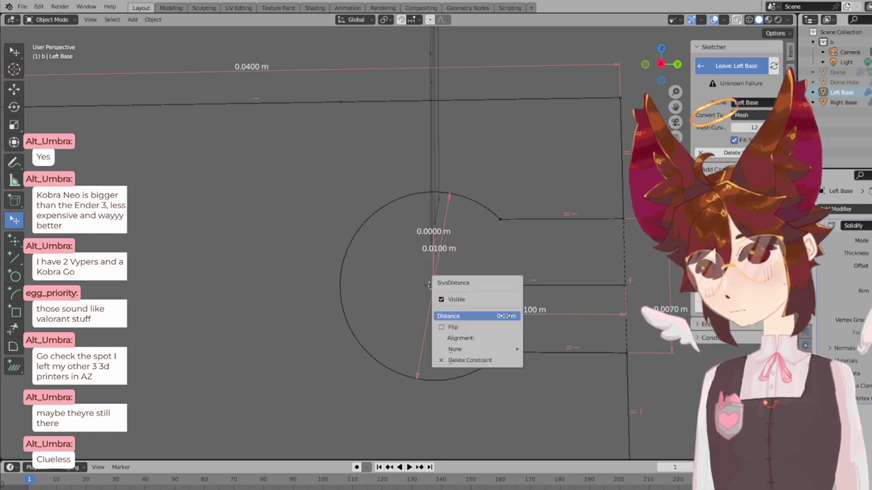
{"action": "key", "text": "Escape"}
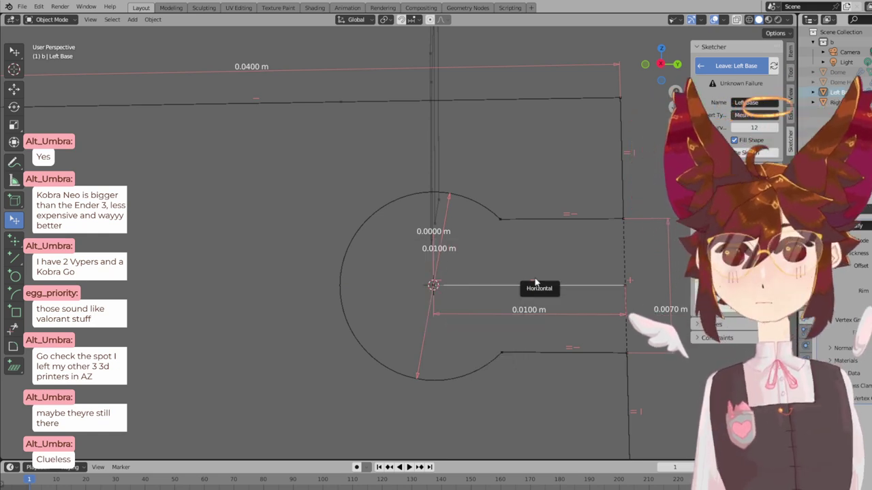
{"action": "scroll", "coordinate": [514, 272], "scroll_direction": "down", "scroll_amount": 1}
{"action": "middle_click_drag", "start_coordinate": [514, 272], "coordinate": [488, 251], "text": "alt"}
{"action": "scroll", "coordinate": [461, 250], "scroll_direction": "up", "scroll_amount": 2}
- Check the Right Base sketch's 0.0097 m keyhole diameter constraint and leave it
{"action": "left_click", "coordinate": [733, 66]}
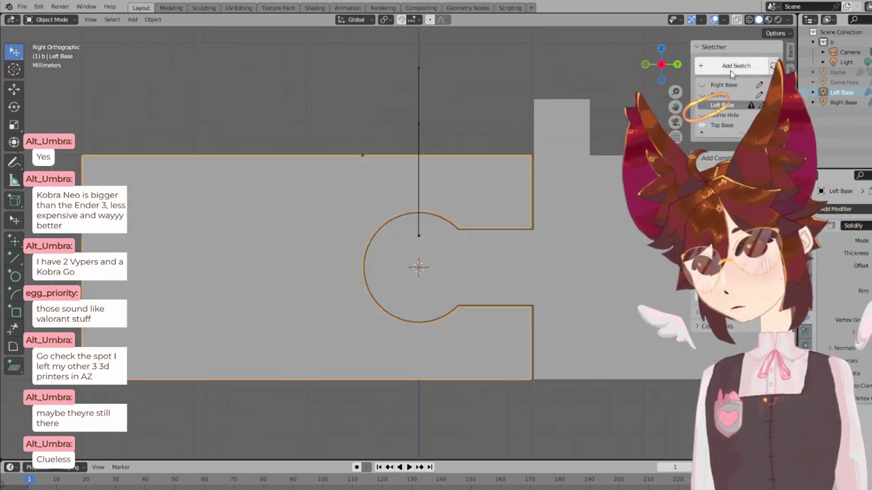
{"action": "left_click", "coordinate": [523, 275]}
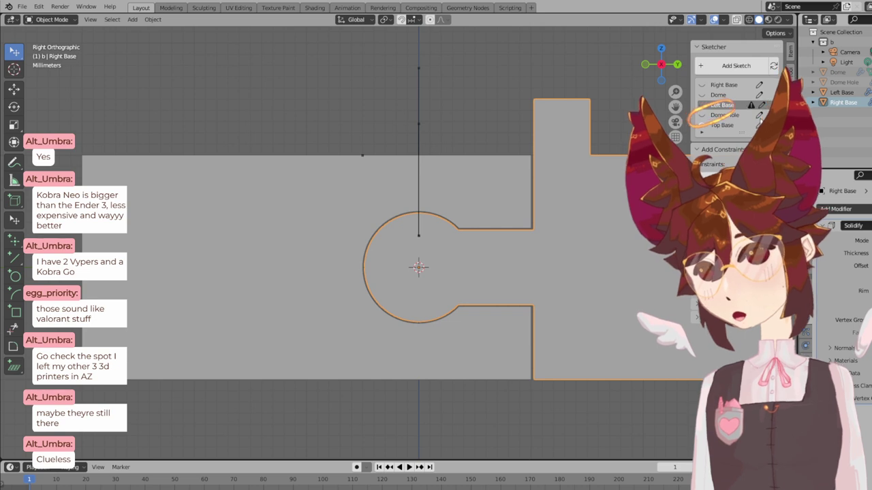
{"action": "left_click", "coordinate": [760, 103]}
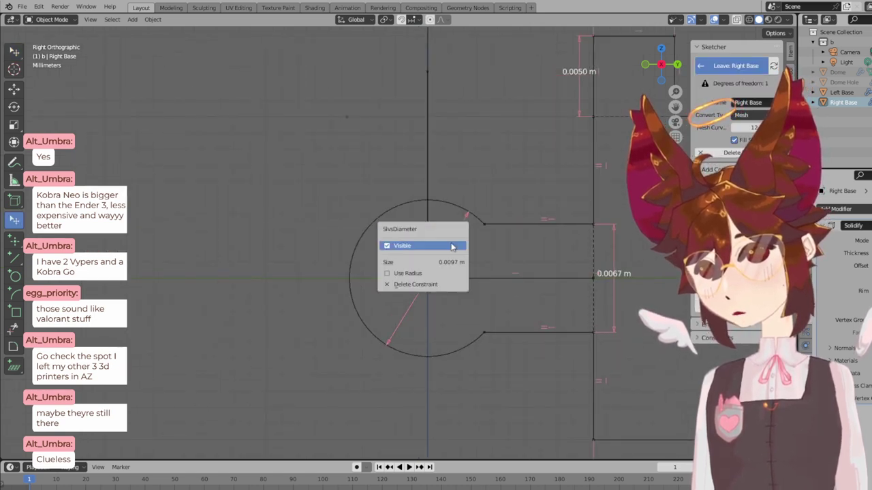
{"action": "right_click", "coordinate": [448, 259]}
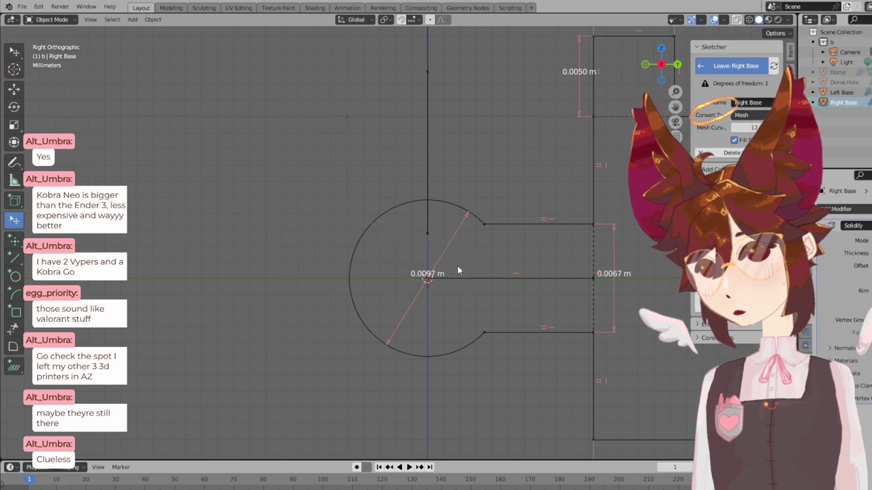
{"action": "left_click", "coordinate": [736, 65]}
- Make Top Base the active sketch and clear the object selection
{"action": "scroll", "coordinate": [323, 237], "scroll_direction": "down", "scroll_amount": 2}
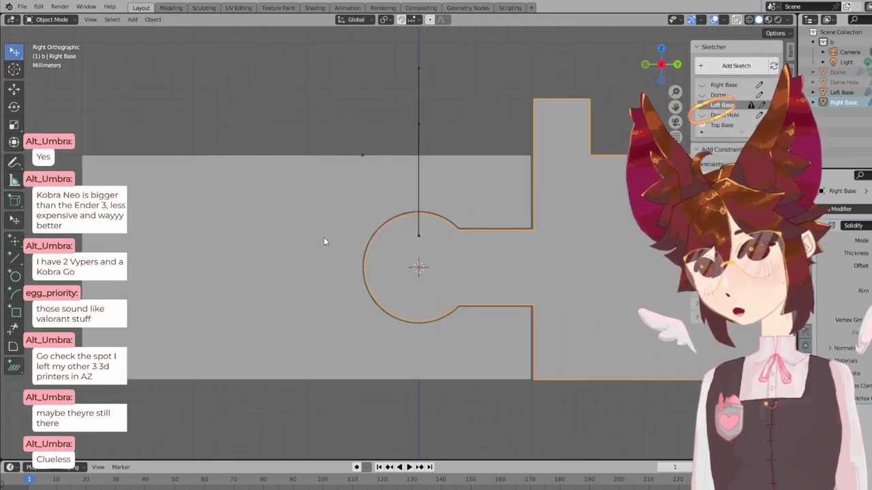
{"action": "left_click", "coordinate": [724, 126]}
{"action": "left_click", "coordinate": [495, 124]}
- Edit Top Base in front view and set the notch width to 10.3 (0.0103 m)
{"action": "key", "text": "KP_1"}
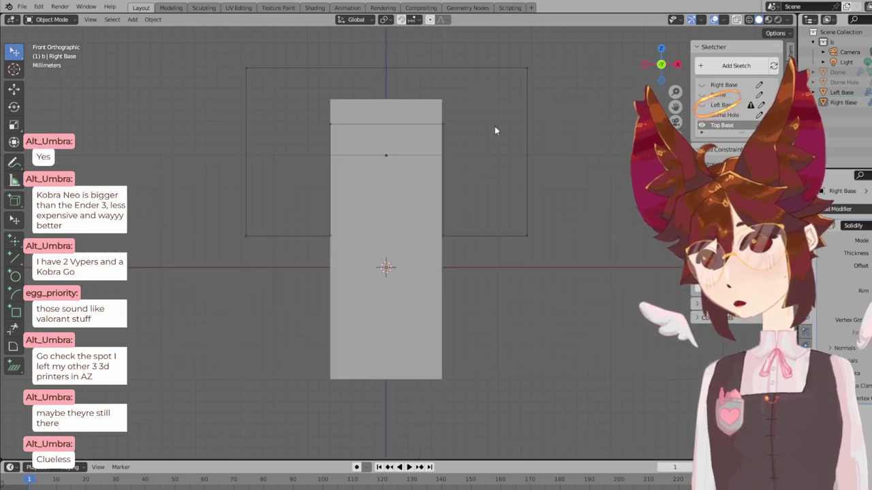
{"action": "scroll", "coordinate": [504, 177], "scroll_direction": "up", "scroll_amount": 4, "text": "shift"}
{"action": "left_click", "coordinate": [759, 125]}
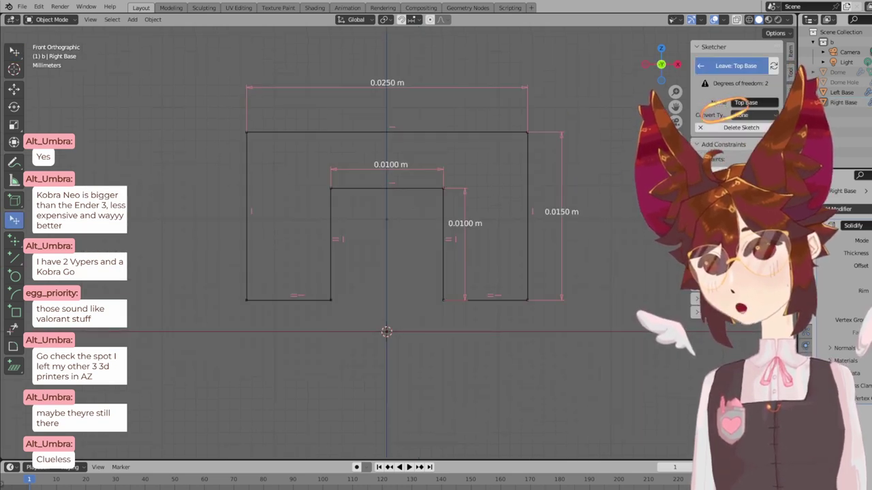
{"action": "scroll", "coordinate": [454, 145], "scroll_direction": "up", "scroll_amount": 2}
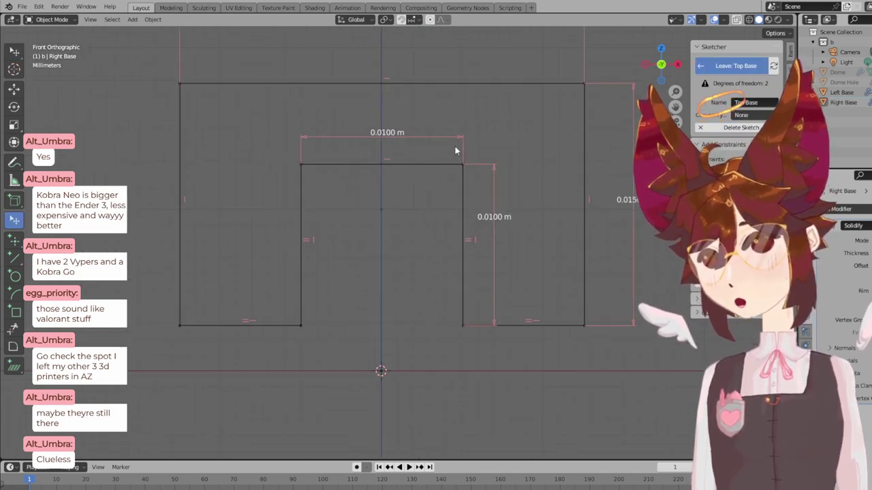
{"action": "right_click", "coordinate": [403, 165]}
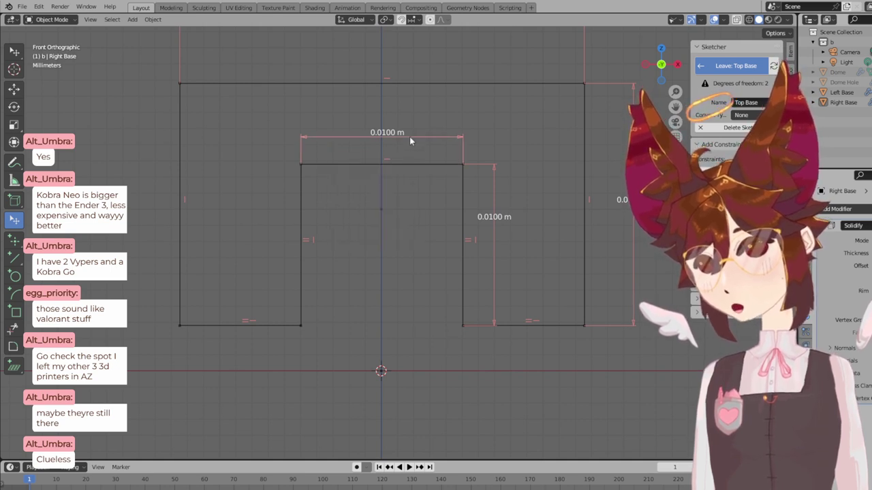
{"action": "right_click", "coordinate": [410, 137]}
{"action": "left_click", "coordinate": [409, 137]}
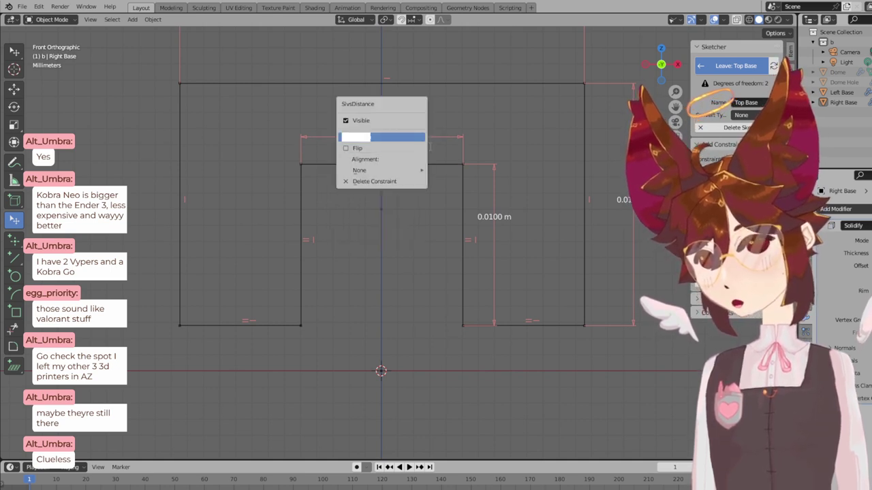
{"action": "type", "text": "10.3"}
{"action": "key", "text": "Return"}
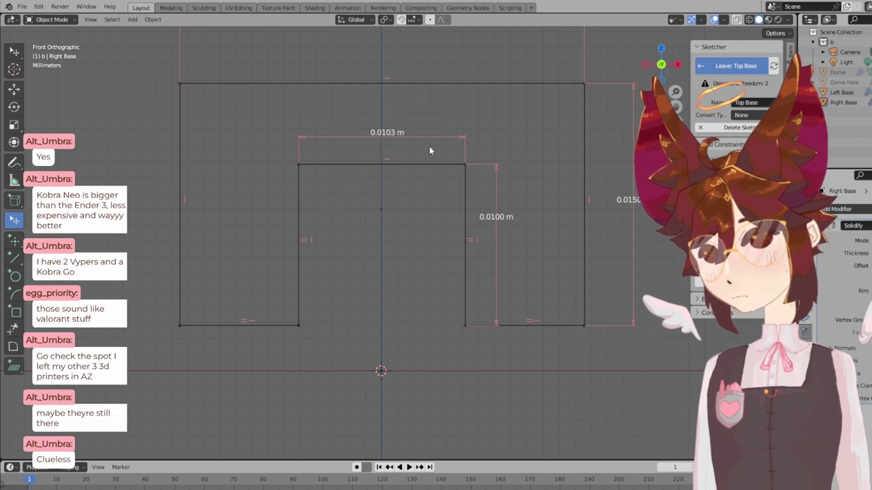
- Set the overall width dimension to 25.3 (0.0253 m)
{"action": "scroll", "coordinate": [456, 126], "scroll_direction": "down", "scroll_amount": 3}
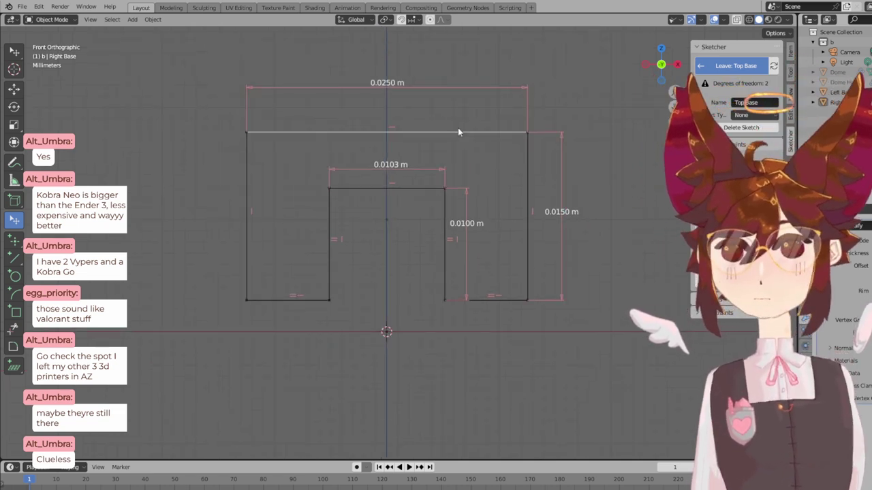
{"action": "right_click", "coordinate": [393, 84]}
{"action": "left_click", "coordinate": [394, 85]}
{"action": "type", "text": "25.3"}
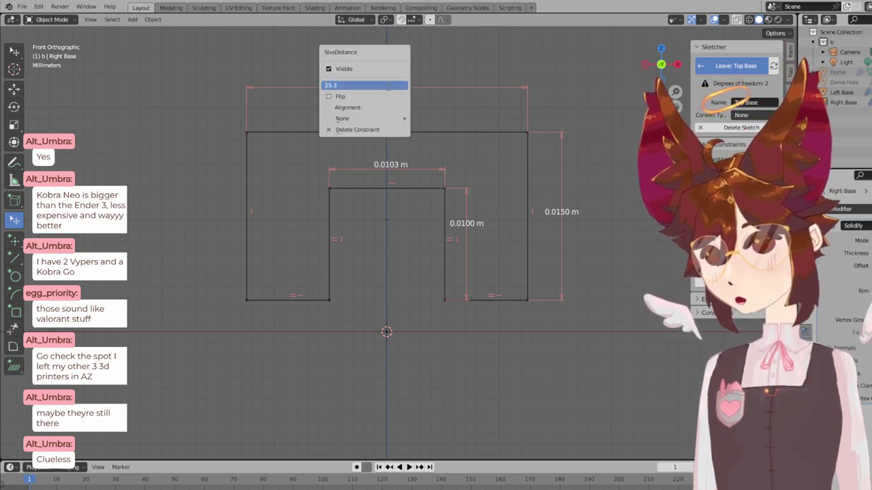
{"action": "key", "text": "Return"}
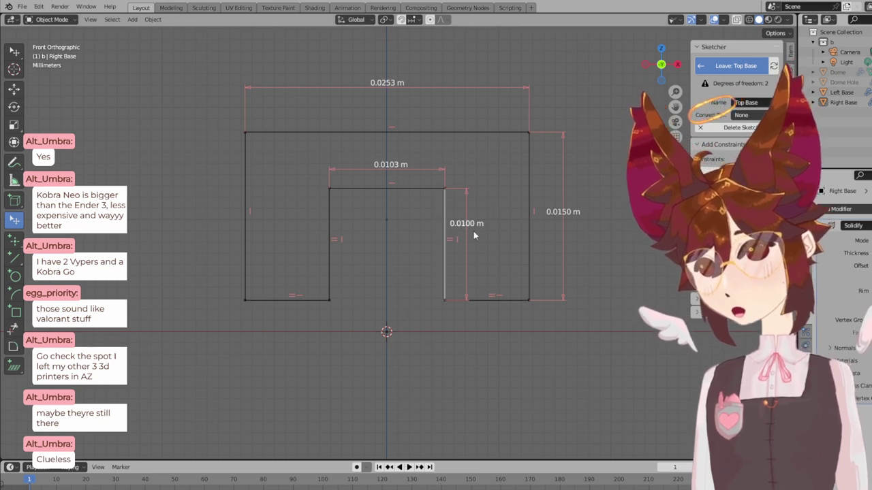
{"action": "scroll", "coordinate": [515, 238], "scroll_direction": "down", "scroll_amount": 1}
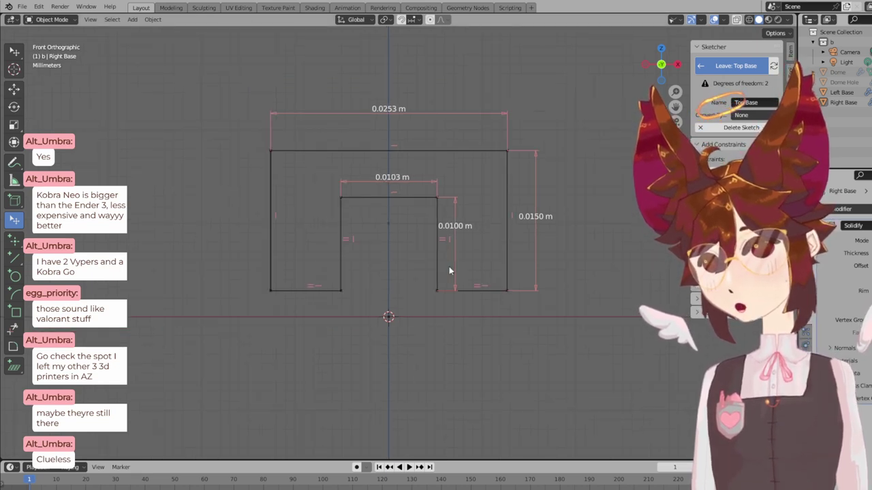
{"action": "scroll", "coordinate": [446, 276], "scroll_direction": "up", "scroll_amount": 1}
{"action": "scroll", "coordinate": [447, 274], "scroll_direction": "up", "scroll_amount": 3}
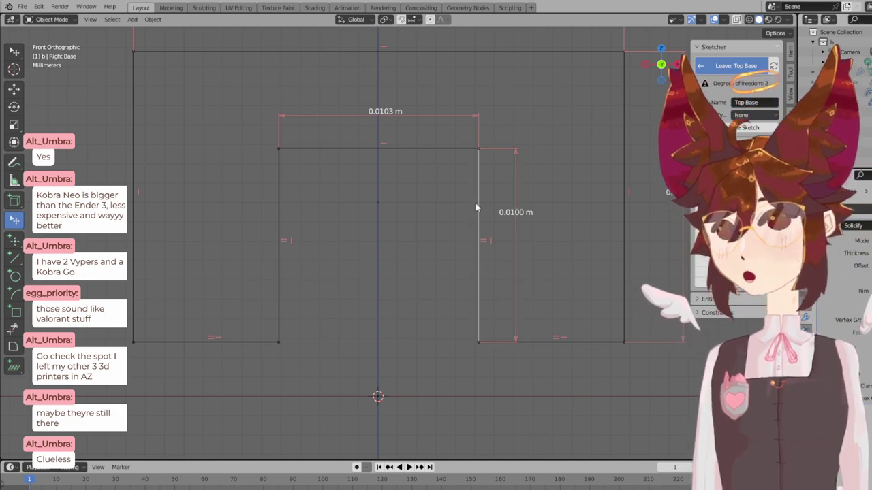
{"action": "scroll", "coordinate": [476, 203], "scroll_direction": "down", "scroll_amount": 2}
- Exit the Top Base sketch, then orbit and zoom to see the stepped block in perspective
{"action": "left_click", "coordinate": [735, 66]}
{"action": "middle_click_drag", "start_coordinate": [486, 161], "coordinate": [393, 181]}
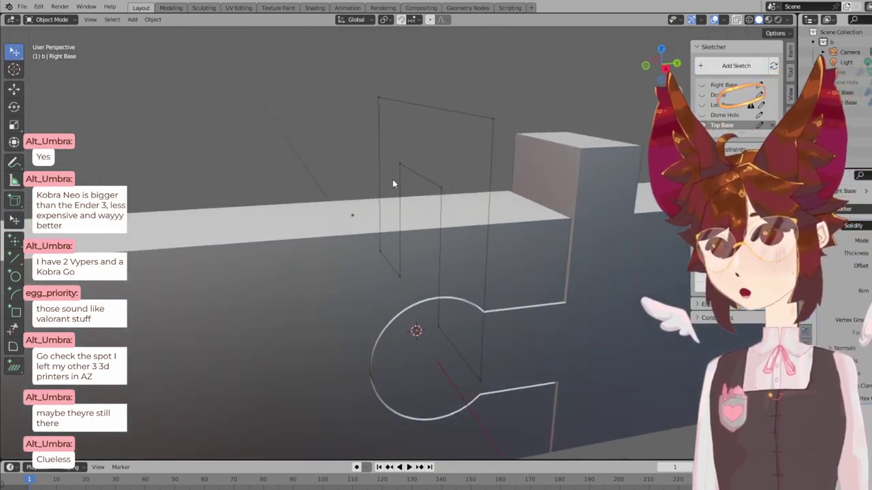
{"action": "scroll", "coordinate": [392, 179], "scroll_direction": "down", "scroll_amount": 2}
{"action": "mouse_move", "coordinate": [507, 254]}
{"action": "middle_mouse_down"}
{"action": "mouse_move", "coordinate": [513, 236]}
{"action": "mouse_move", "coordinate": [312, 183]}
{"action": "middle_mouse_up"}
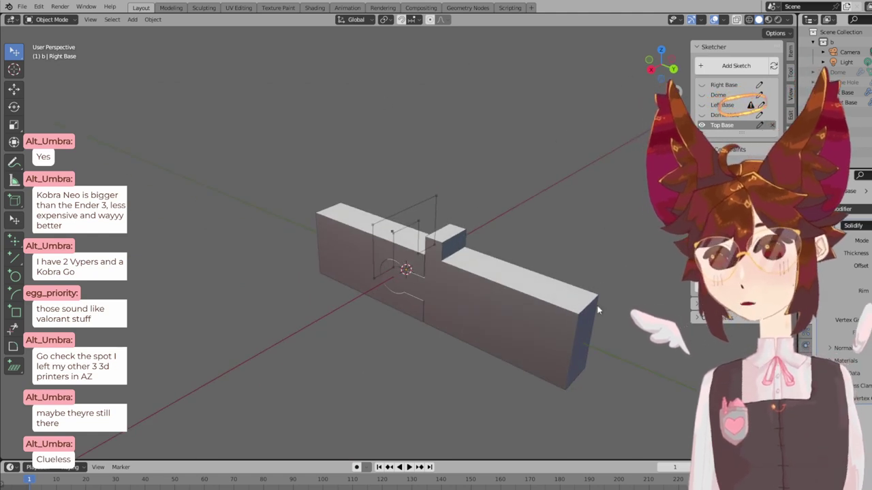
{"action": "scroll", "coordinate": [461, 212], "scroll_direction": "down", "scroll_amount": 1}
{"action": "scroll", "coordinate": [461, 207], "scroll_direction": "down", "scroll_amount": 2}
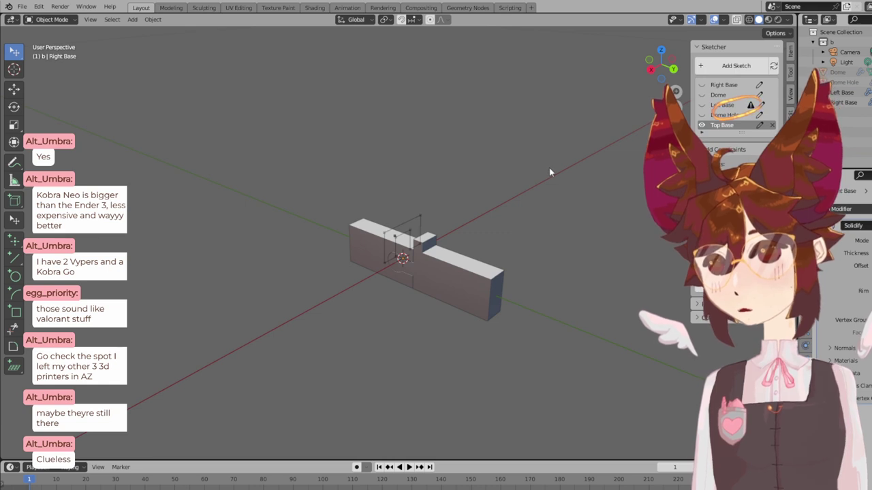
{"action": "scroll", "coordinate": [458, 199], "scroll_direction": "up", "scroll_amount": 2}
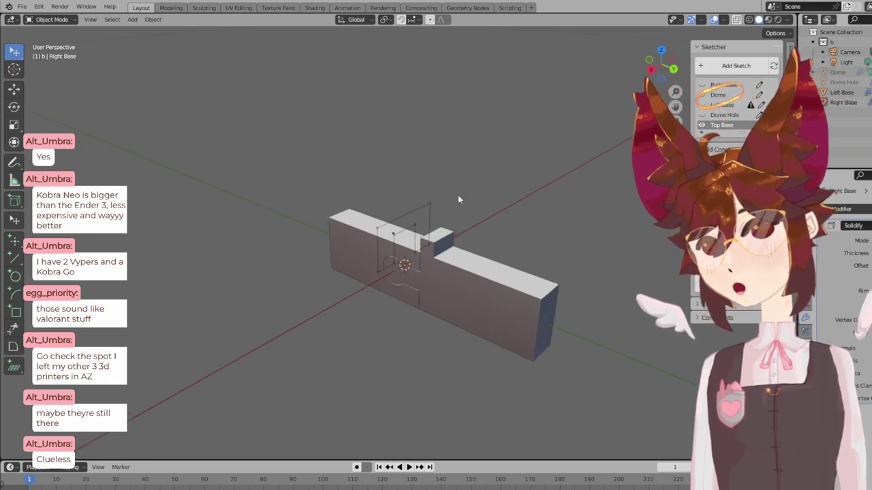
{"action": "scroll", "coordinate": [458, 198], "scroll_direction": "up", "scroll_amount": 1}
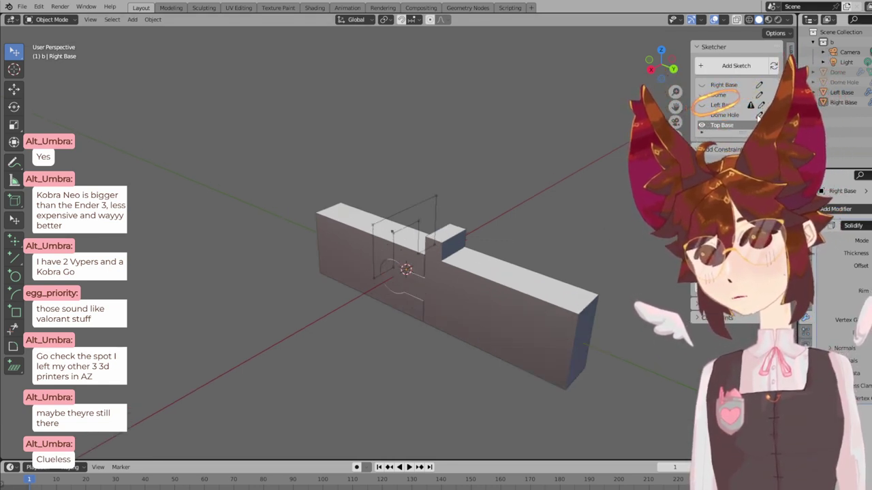
- Hide the Top Base and Left Base outlines, and show Right Base and the Dome body
{"action": "left_click", "coordinate": [719, 126]}
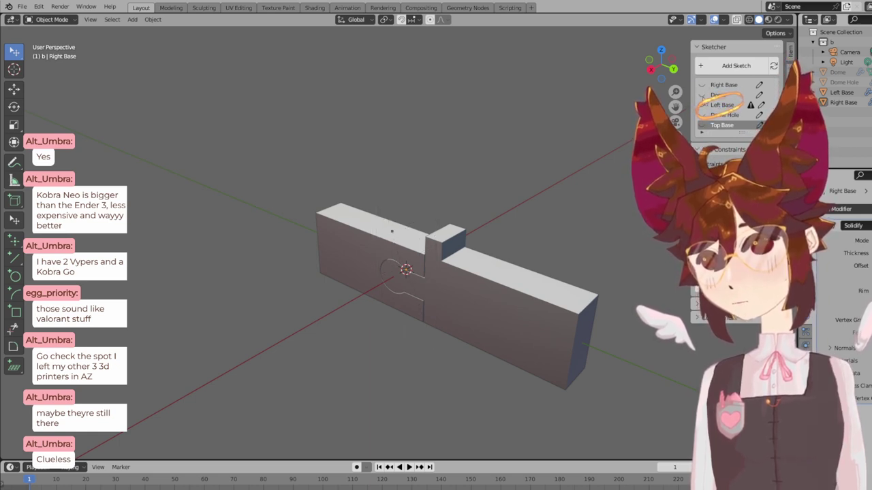
{"action": "left_click", "coordinate": [703, 110]}
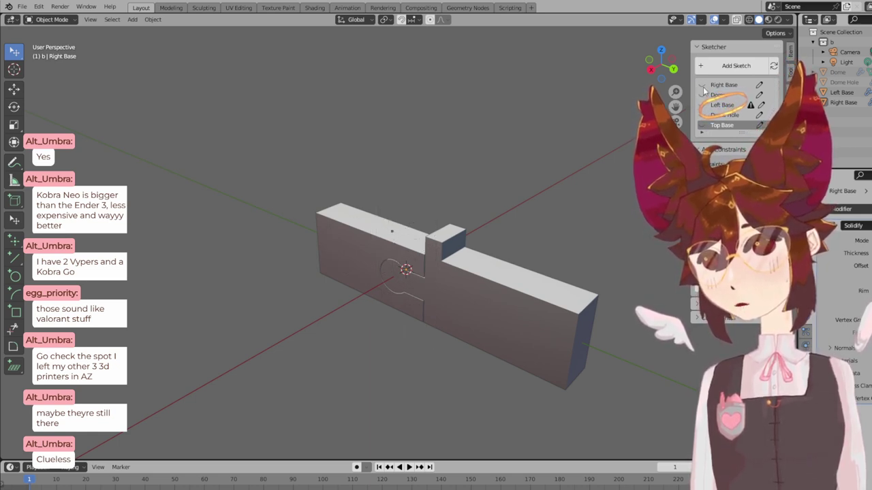
{"action": "left_click", "coordinate": [703, 87]}
{"action": "left_click", "coordinate": [702, 105]}
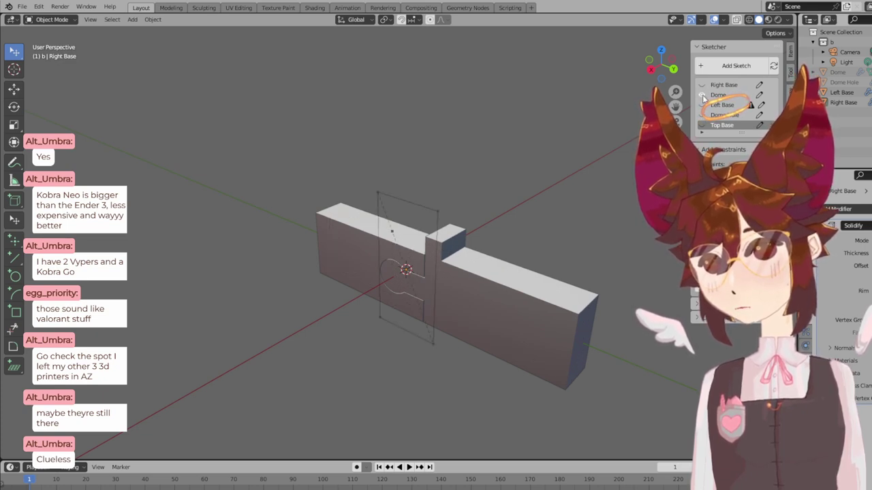
{"action": "left_click", "coordinate": [703, 95]}
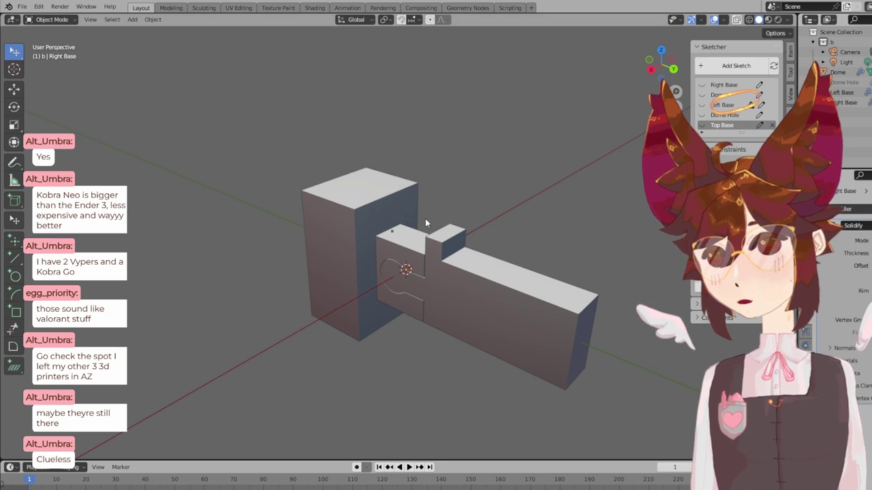
- Orbit around the tall box and keyhole bar to inspect them from several sides
{"action": "middle_click_drag", "start_coordinate": [426, 223], "coordinate": [487, 207]}
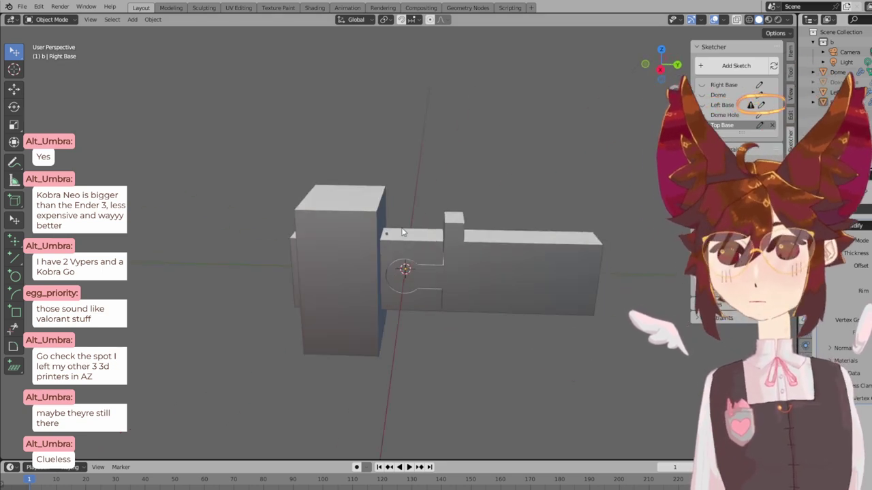
{"action": "middle_click_drag", "start_coordinate": [456, 227], "coordinate": [422, 221]}
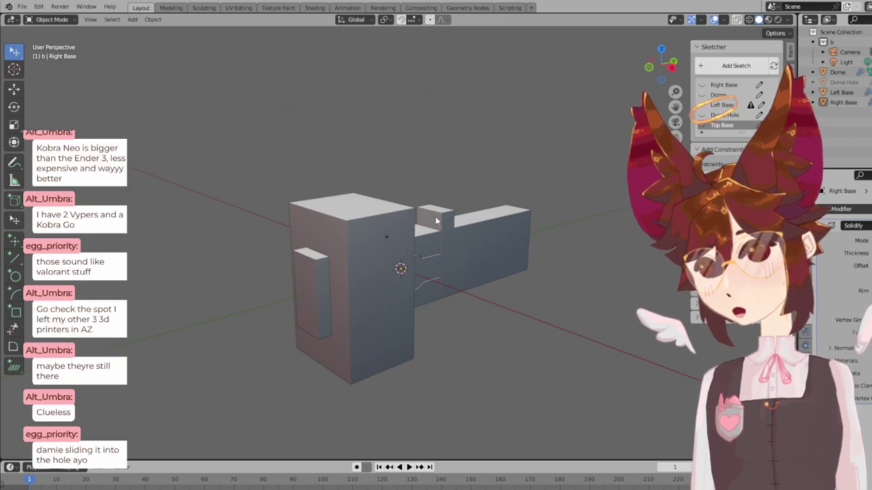
{"action": "middle_click_drag", "start_coordinate": [504, 210], "coordinate": [436, 199]}
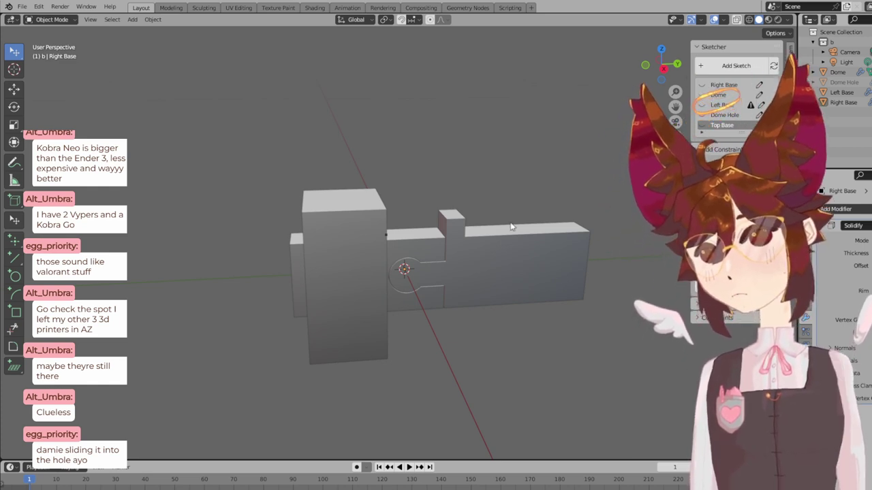
{"action": "middle_click_drag", "start_coordinate": [361, 222], "coordinate": [373, 225]}
{"action": "middle_click_drag", "start_coordinate": [468, 257], "coordinate": [444, 250]}
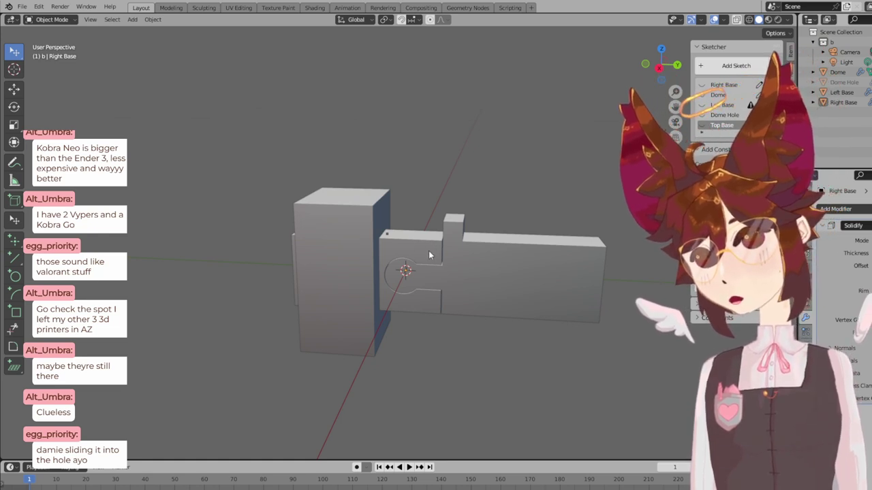
{"action": "middle_click_drag", "start_coordinate": [441, 245], "coordinate": [419, 248]}
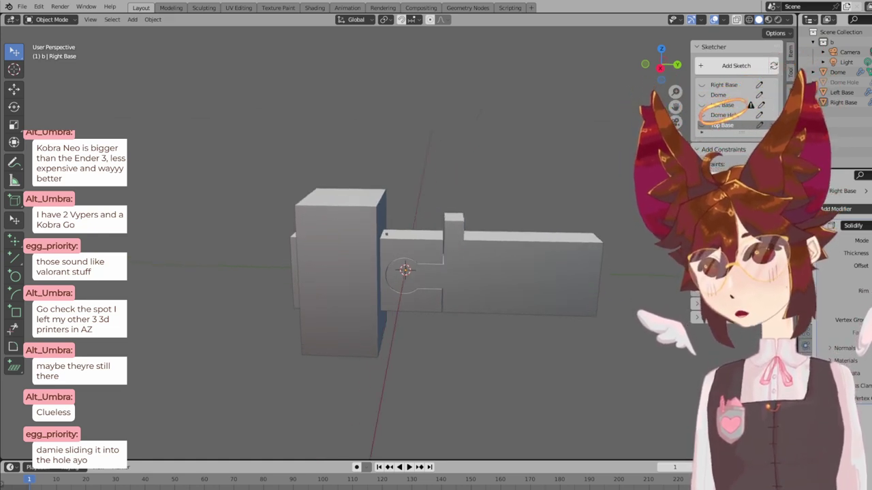
- Hide the tall box with H and switch to the front orthographic view
{"action": "key", "text": "h"}
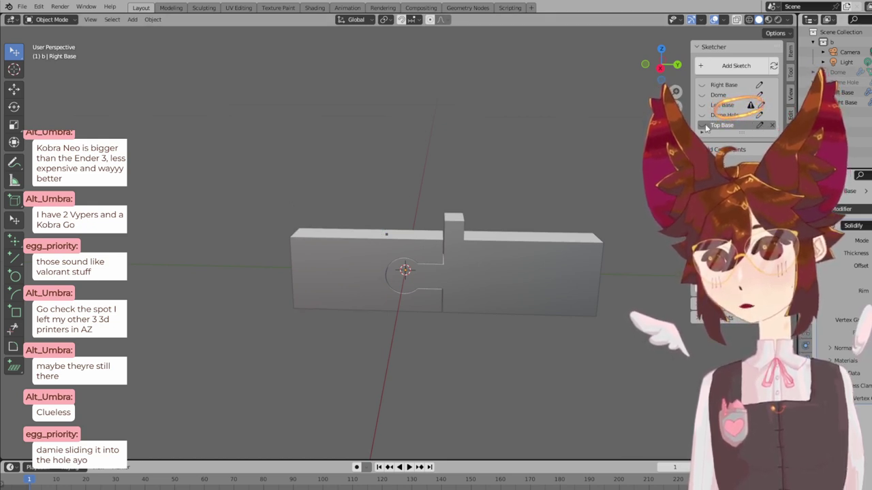
{"action": "middle_click_drag", "start_coordinate": [353, 200], "coordinate": [395, 209]}
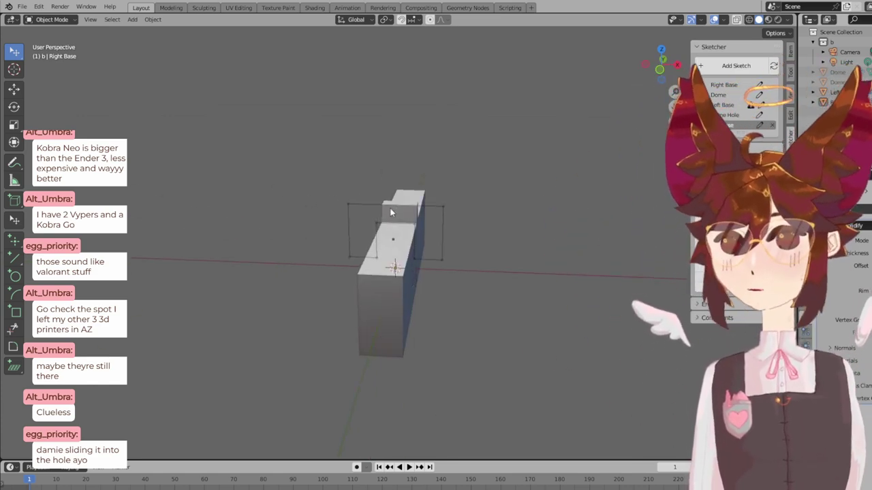
{"action": "middle_click_drag", "start_coordinate": [394, 211], "coordinate": [380, 229]}
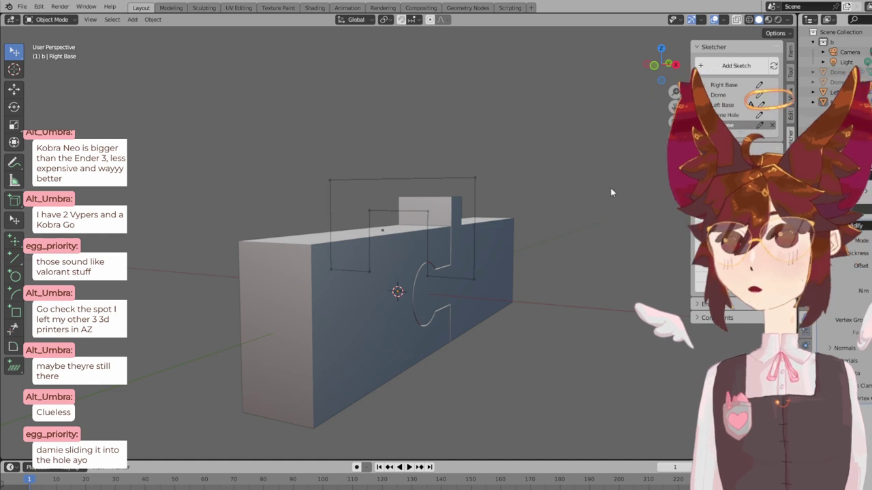
{"action": "key", "text": "KP_1"}
{"action": "key", "text": "KP_3"}
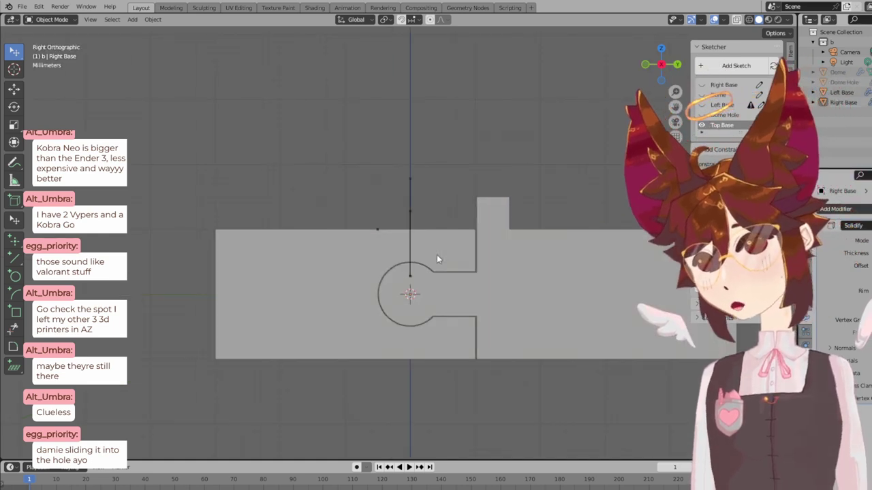
{"action": "key", "text": "KP_1"}
- Alternate between orbiting and the front view to inspect the Top Base outline and hole cutout
{"action": "middle_click_drag", "start_coordinate": [457, 173], "coordinate": [417, 209]}
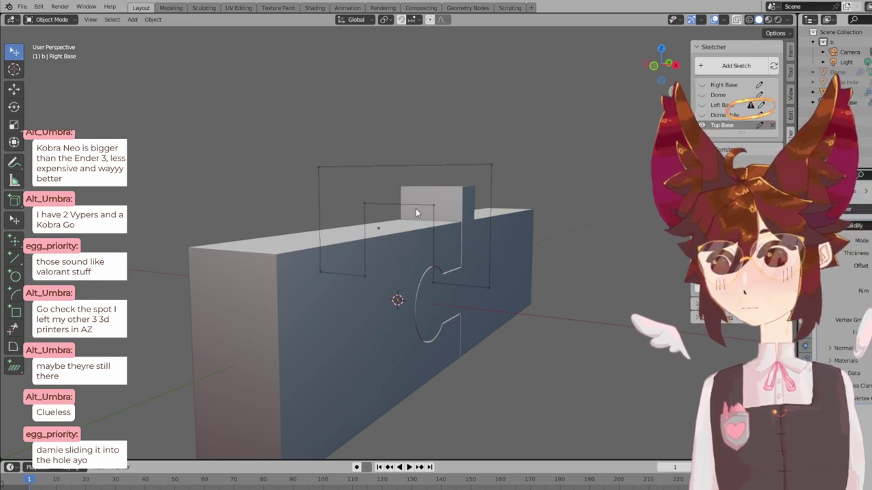
{"action": "key", "text": "KP_1"}
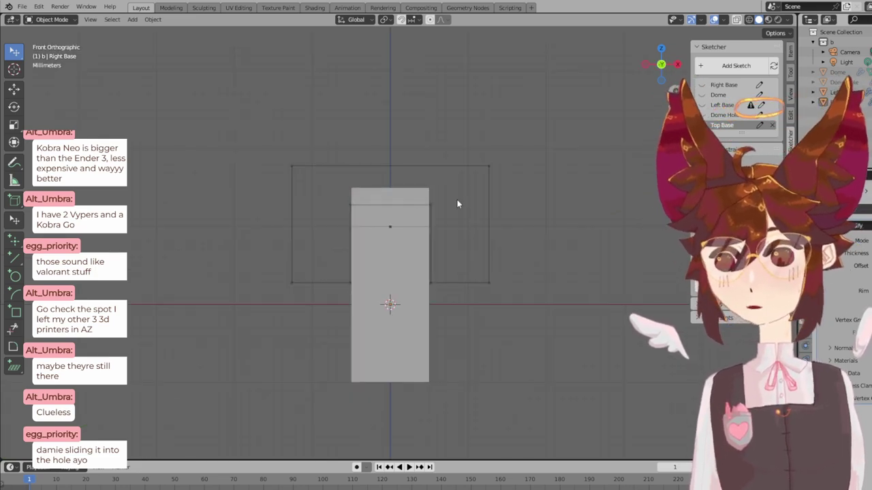
{"action": "mouse_move", "coordinate": [457, 204]}
{"action": "middle_mouse_down"}
{"action": "mouse_move", "coordinate": [410, 206]}
{"action": "mouse_move", "coordinate": [453, 211]}
{"action": "middle_mouse_up"}
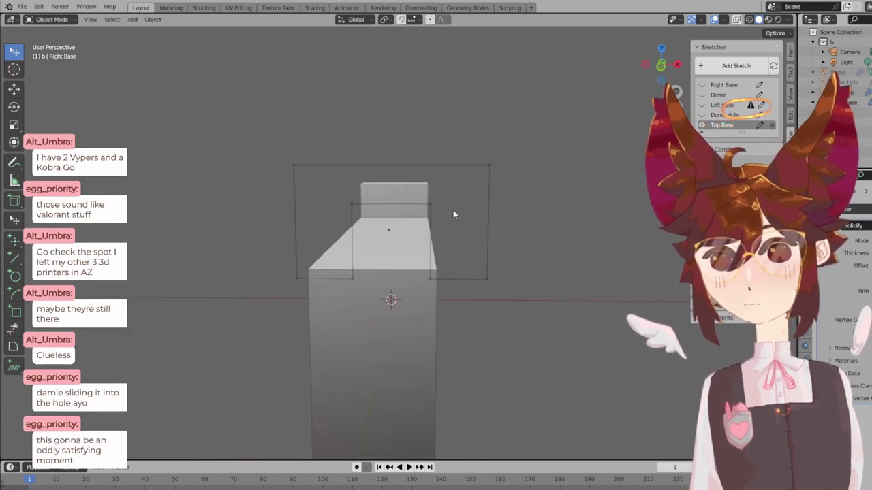
{"action": "key", "text": "KP_1"}
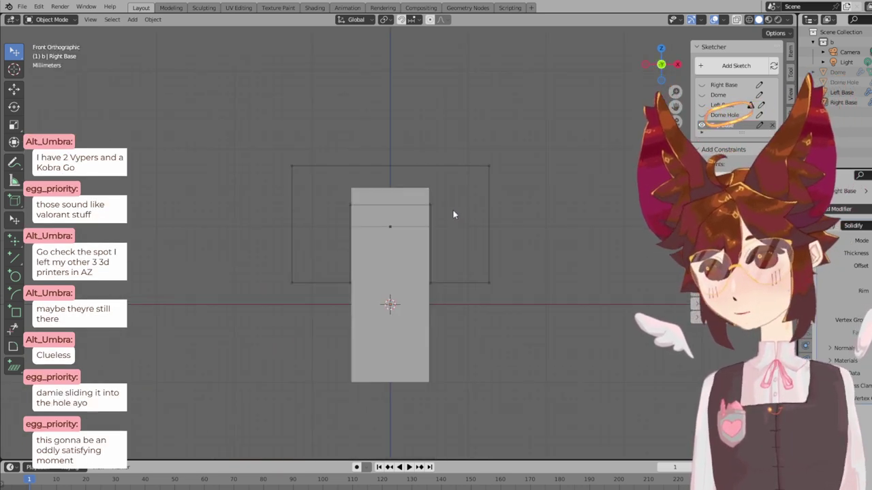
{"action": "middle_click_drag", "start_coordinate": [475, 206], "coordinate": [453, 213]}
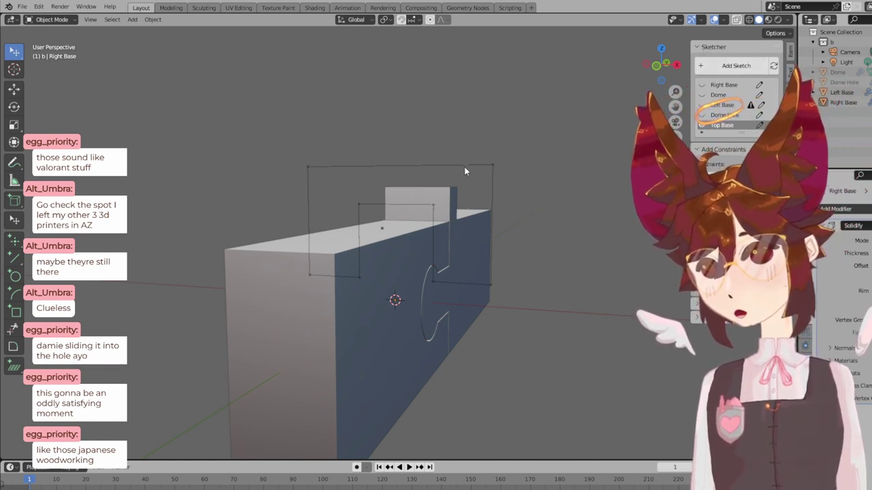
{"action": "key", "text": "KP_1"}
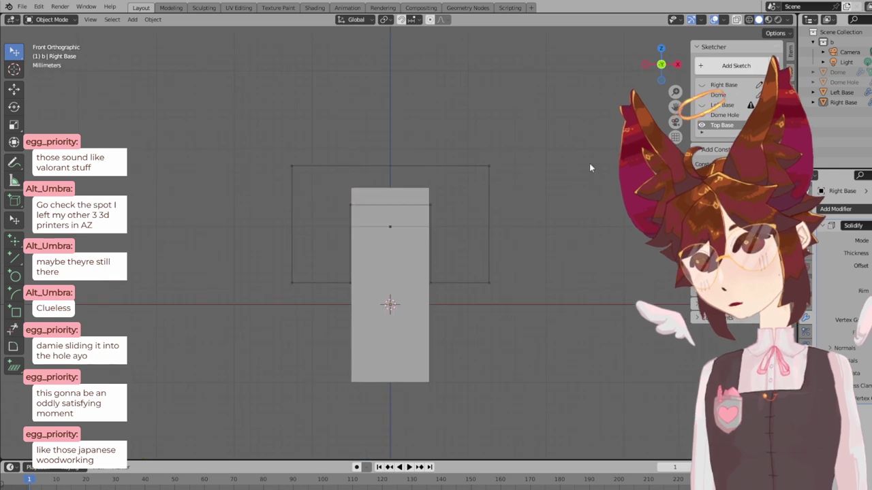
{"action": "mouse_move", "coordinate": [515, 152]}
{"action": "middle_mouse_down"}
{"action": "mouse_move", "coordinate": [476, 166]}
{"action": "mouse_move", "coordinate": [504, 152]}
{"action": "middle_mouse_up"}
{"action": "key", "text": "KP_1"}
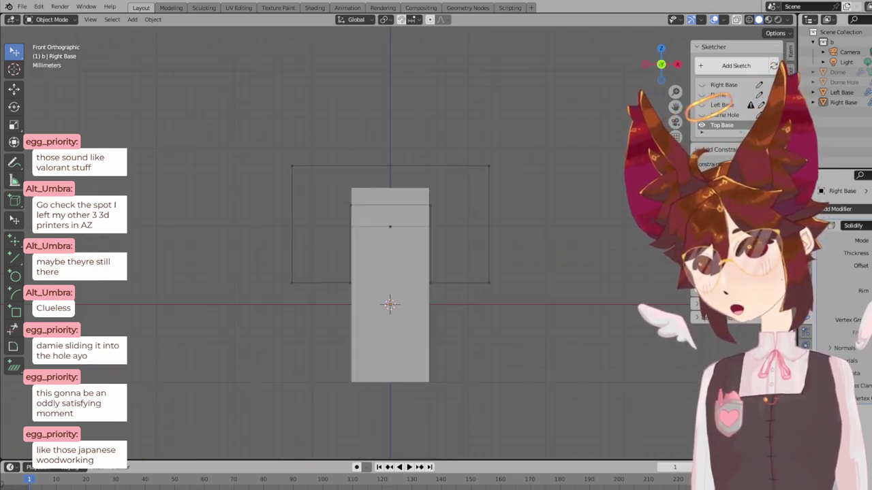
- Edit the Top Base sketch, showing its 0.0253 m width and 0.0103 m notch dimensions
{"action": "left_click", "coordinate": [759, 125]}
{"action": "scroll", "coordinate": [391, 209], "scroll_direction": "up", "scroll_amount": 2}
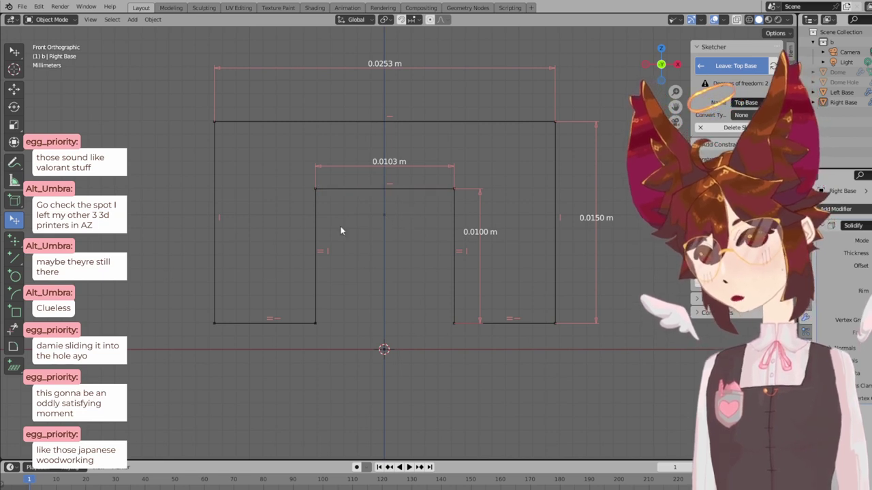
- Draw a two-segment V line from the inner top-left corner to the inner top-right corner
{"action": "key", "text": "l"}
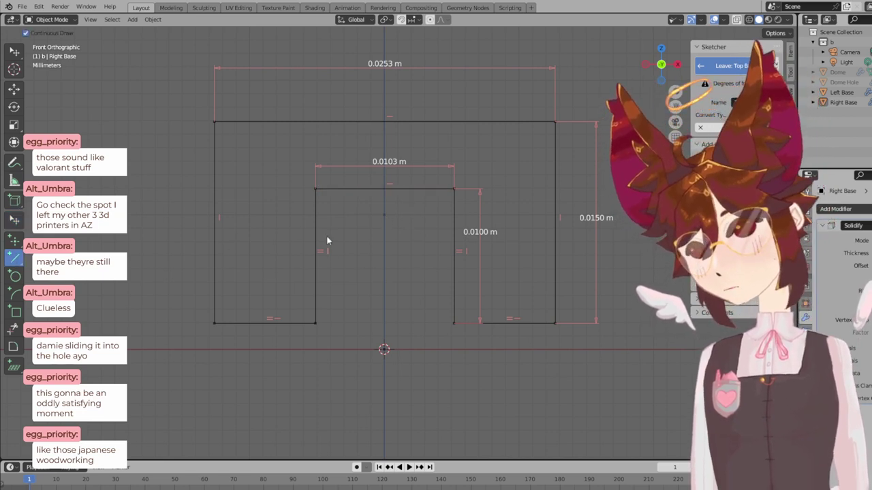
{"action": "left_click", "coordinate": [316, 191]}
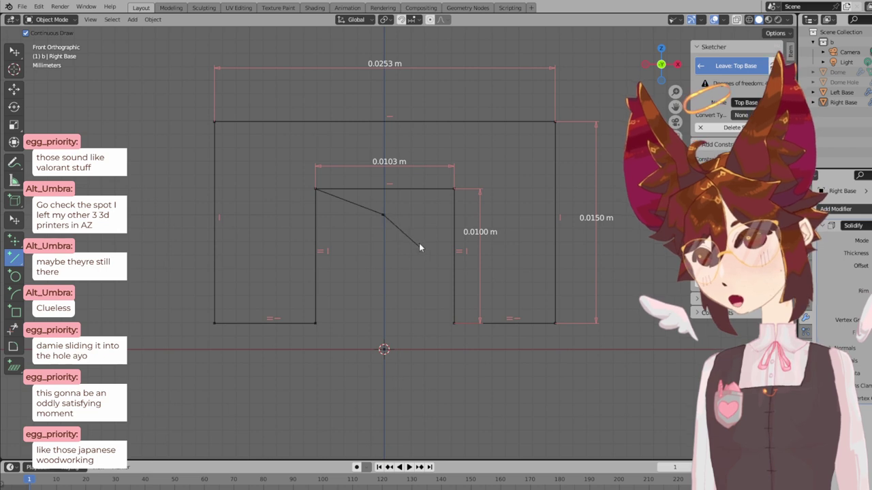
{"action": "left_click", "coordinate": [455, 190]}
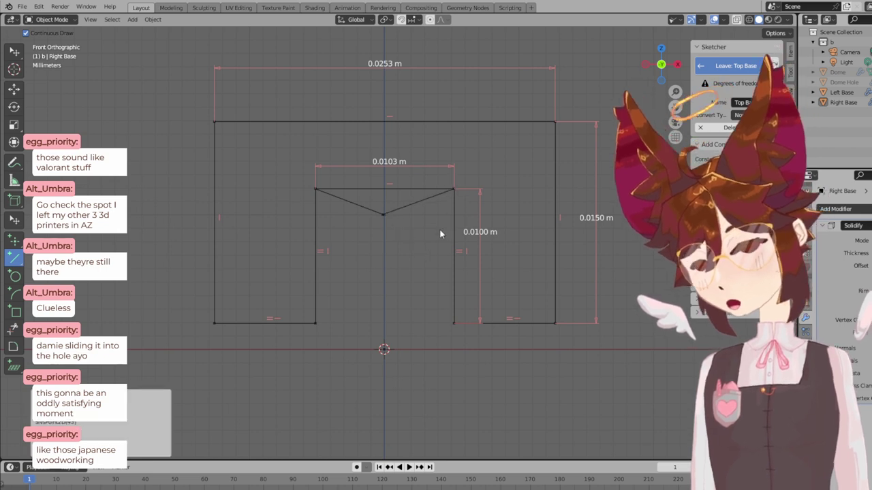
{"action": "scroll", "coordinate": [376, 241], "scroll_direction": "up", "scroll_amount": 2}
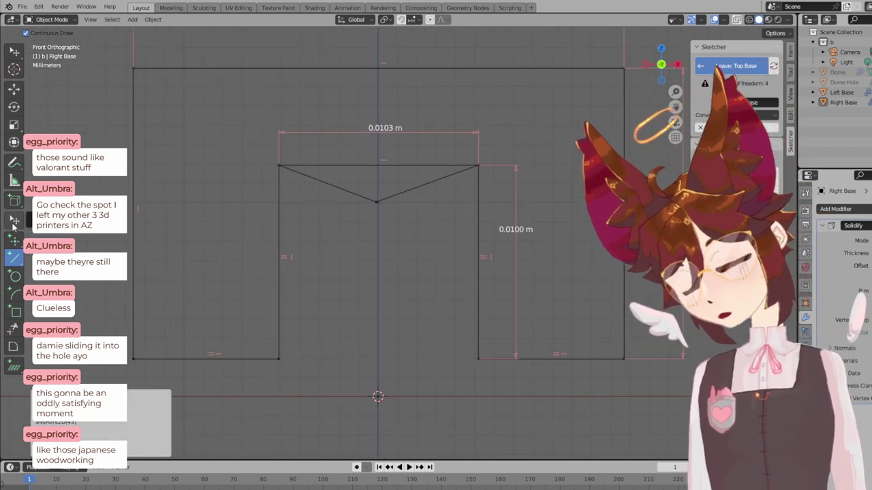
- Constrain both V lines to equal length and test how the apex moves
{"action": "left_click", "coordinate": [15, 220]}
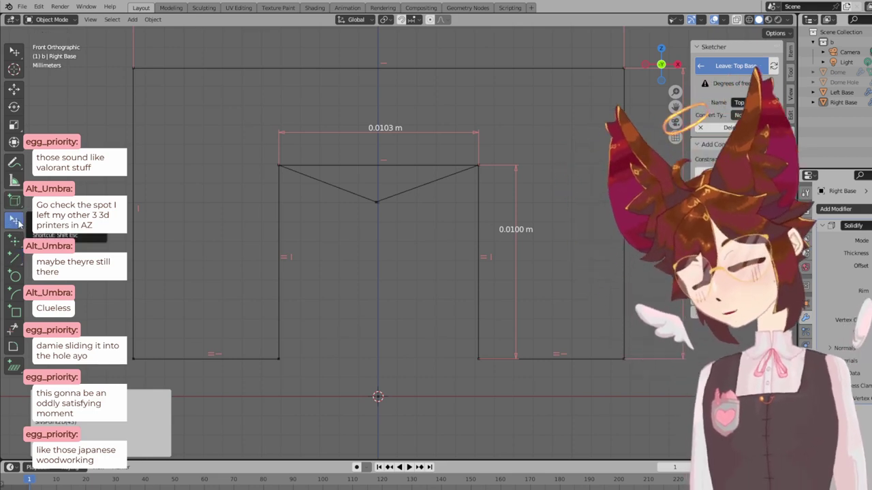
{"action": "left_click", "coordinate": [372, 200]}
{"action": "left_click", "coordinate": [408, 192]}
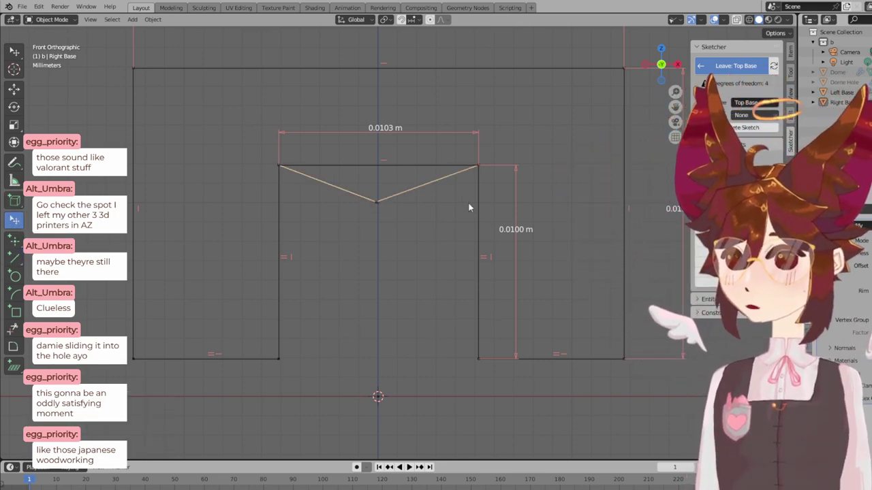
{"action": "key", "text": "e"}
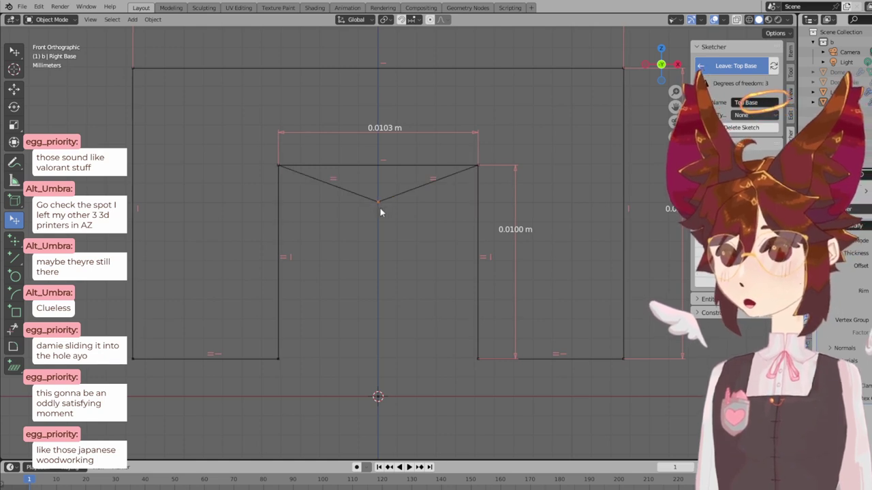
{"action": "mouse_move", "coordinate": [379, 203]}
{"action": "left_mouse_down"}
{"action": "mouse_move", "coordinate": [377, 214]}
{"action": "mouse_move", "coordinate": [382, 188]}
{"action": "mouse_move", "coordinate": [403, 198]}
{"action": "mouse_move", "coordinate": [363, 197]}
{"action": "mouse_move", "coordinate": [409, 237]}
{"action": "mouse_move", "coordinate": [369, 211]}
{"action": "mouse_move", "coordinate": [376, 203]}
{"action": "left_mouse_up"}
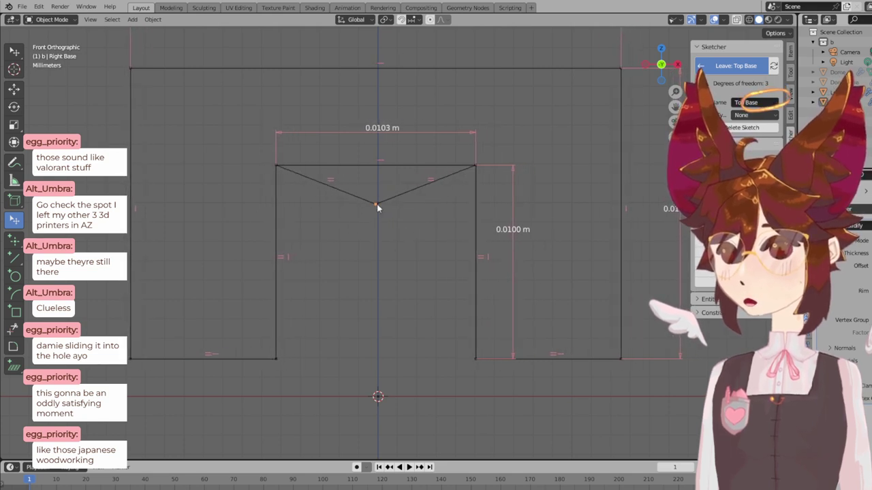
{"action": "key", "text": "KP_3"}
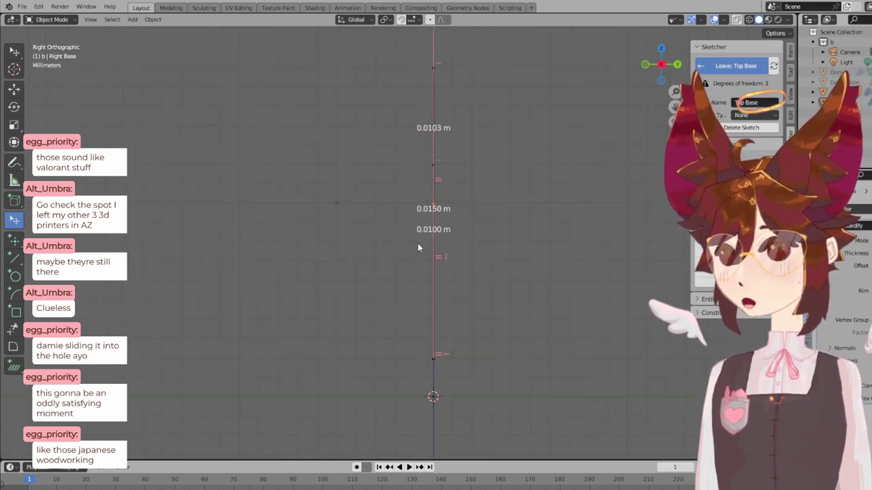
{"action": "left_click", "coordinate": [416, 207]}
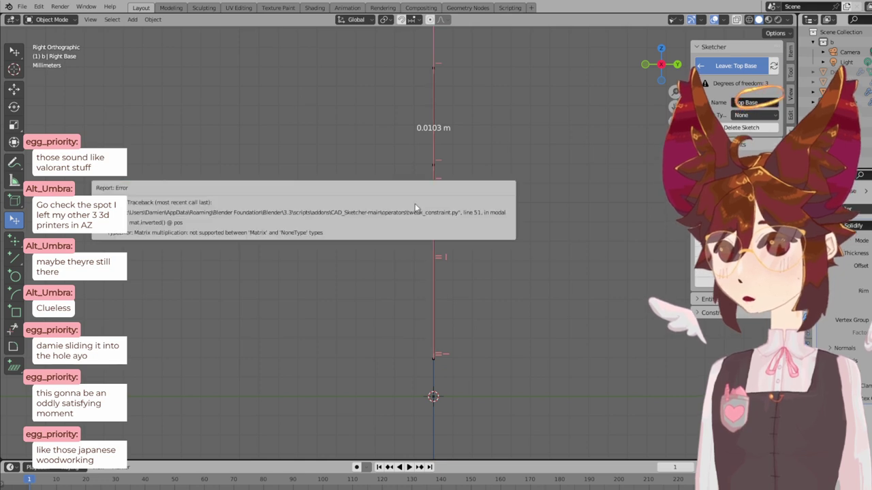
{"action": "mouse_move", "coordinate": [386, 221]}
{"action": "middle_mouse_down"}
{"action": "mouse_move", "coordinate": [413, 220]}
{"action": "mouse_move", "coordinate": [414, 202]}
{"action": "mouse_move", "coordinate": [404, 208]}
{"action": "mouse_move", "coordinate": [424, 229]}
{"action": "middle_mouse_up"}
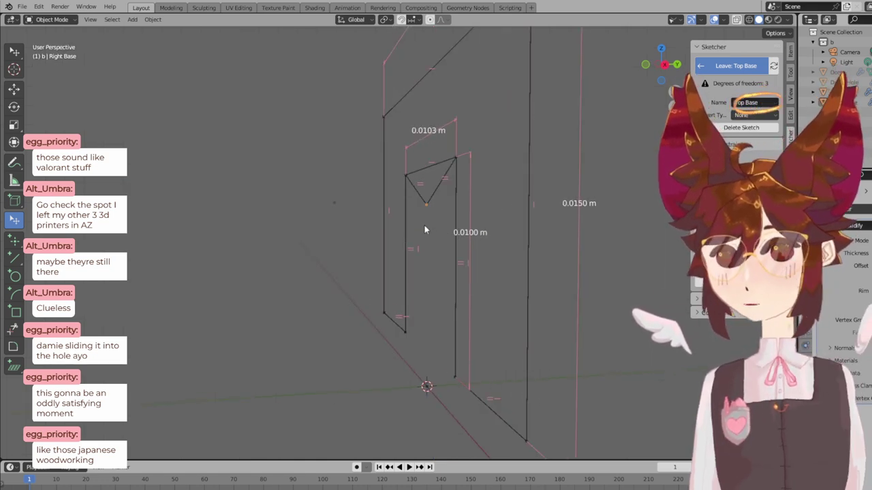
{"action": "key", "text": "KP_1"}
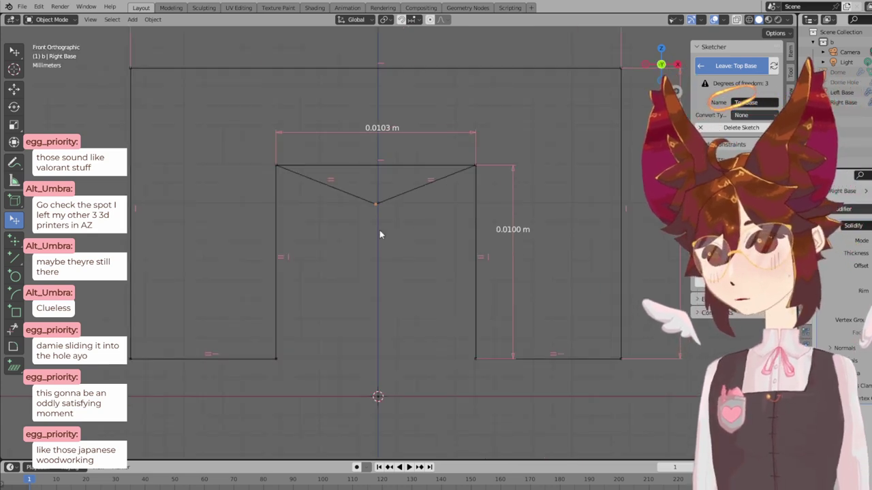
{"action": "mouse_move", "coordinate": [375, 206]}
{"action": "left_mouse_down"}
{"action": "mouse_move", "coordinate": [383, 202]}
{"action": "mouse_move", "coordinate": [366, 201]}
{"action": "mouse_move", "coordinate": [378, 203]}
{"action": "mouse_move", "coordinate": [376, 195]}
{"action": "mouse_move", "coordinate": [386, 213]}
{"action": "mouse_move", "coordinate": [366, 191]}
{"action": "mouse_move", "coordinate": [405, 204]}
{"action": "mouse_move", "coordinate": [350, 189]}
{"action": "mouse_move", "coordinate": [380, 208]}
{"action": "mouse_move", "coordinate": [380, 200]}
{"action": "left_mouse_up"}
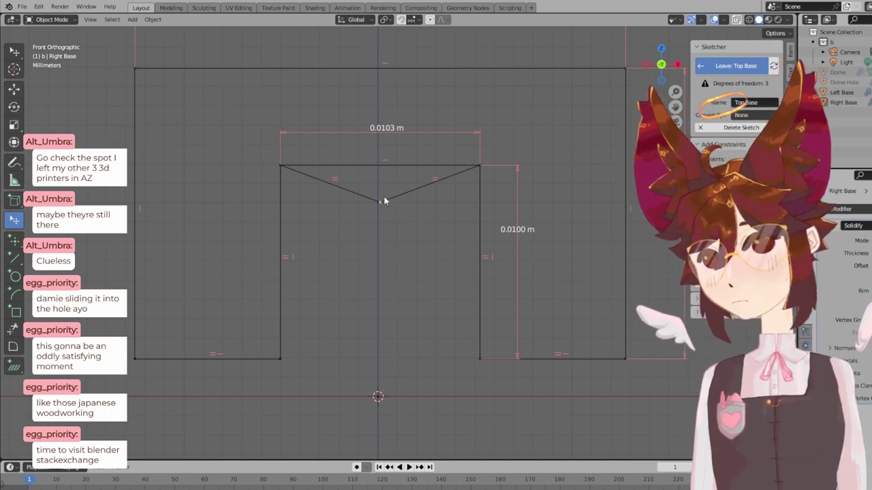
{"action": "mouse_move", "coordinate": [380, 203]}
{"action": "left_mouse_down"}
{"action": "mouse_move", "coordinate": [382, 184]}
{"action": "mouse_move", "coordinate": [370, 186]}
{"action": "mouse_move", "coordinate": [399, 195]}
{"action": "mouse_move", "coordinate": [375, 212]}
{"action": "mouse_move", "coordinate": [377, 296]}
{"action": "mouse_move", "coordinate": [356, 146]}
{"action": "mouse_move", "coordinate": [445, 191]}
{"action": "mouse_move", "coordinate": [389, 300]}
{"action": "mouse_move", "coordinate": [375, 208]}
{"action": "mouse_move", "coordinate": [361, 189]}
{"action": "mouse_move", "coordinate": [390, 204]}
{"action": "mouse_move", "coordinate": [381, 206]}
{"action": "left_mouse_up"}
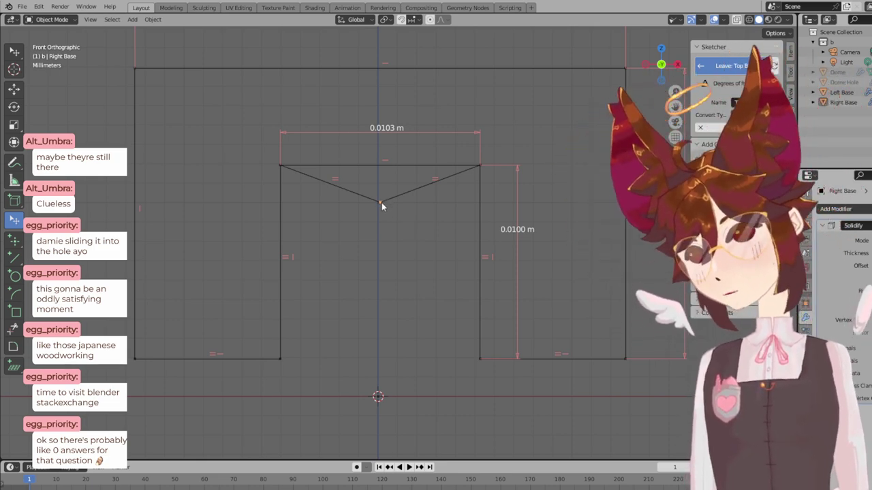
- Check the V apex centred in the 0.0103 m notch, then switch to the Line tool
{"action": "scroll", "coordinate": [382, 205], "scroll_direction": "down", "scroll_amount": 1}
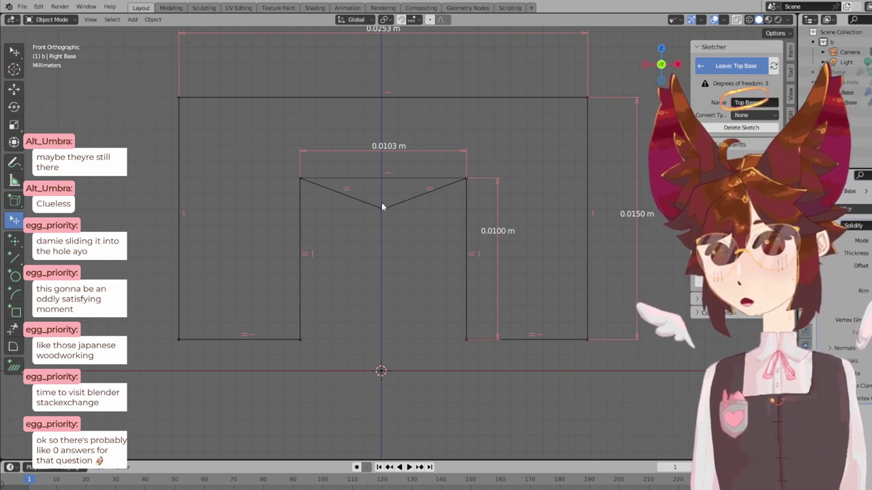
{"action": "middle_click_drag", "start_coordinate": [383, 208], "coordinate": [381, 208], "text": "shift"}
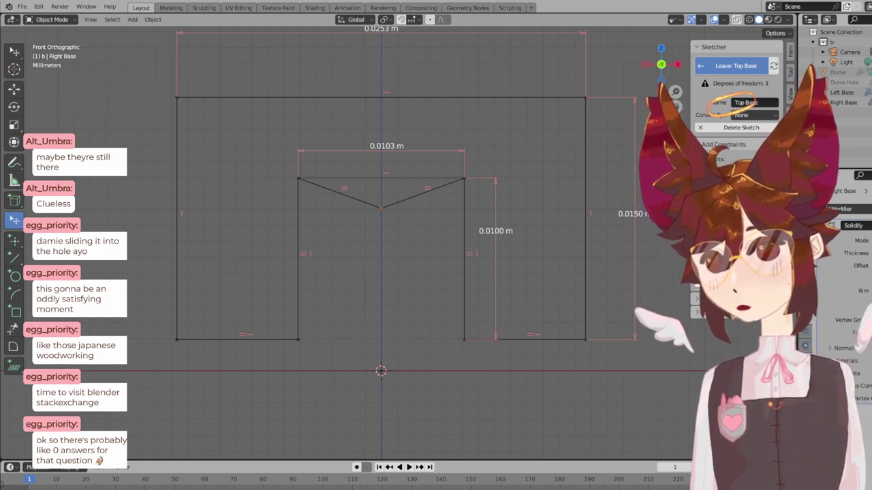
{"action": "scroll", "coordinate": [363, 164], "scroll_direction": "down", "scroll_amount": 3}
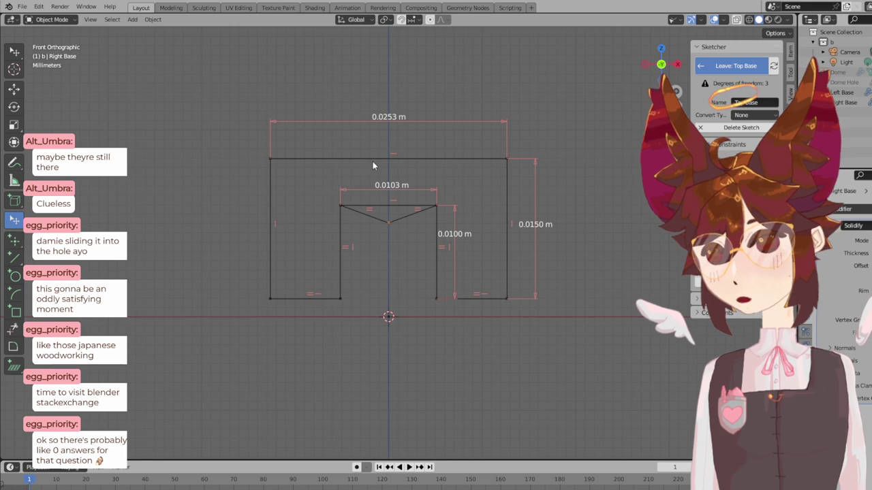
{"action": "scroll", "coordinate": [404, 166], "scroll_direction": "up", "scroll_amount": 4}
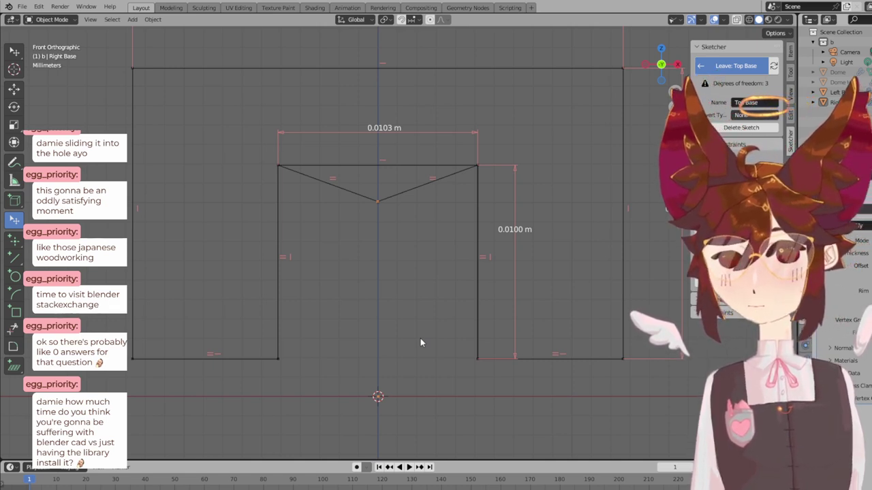
{"action": "left_click", "coordinate": [16, 259]}
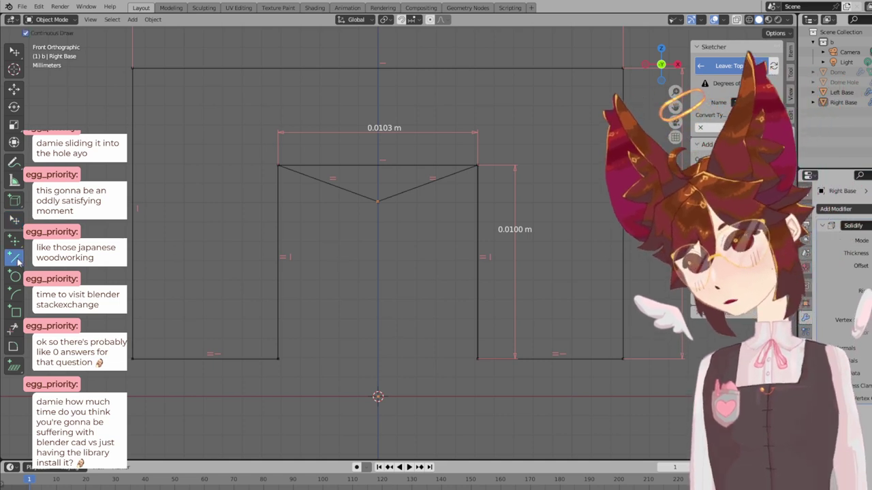
- Draw a vertical line from the V apex down to the origin
{"action": "left_click", "coordinate": [377, 202]}
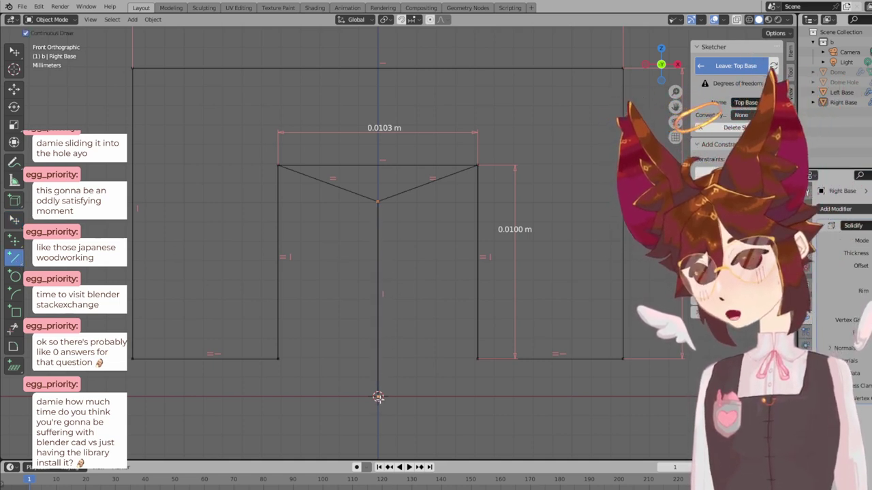
{"action": "left_click", "coordinate": [378, 399]}
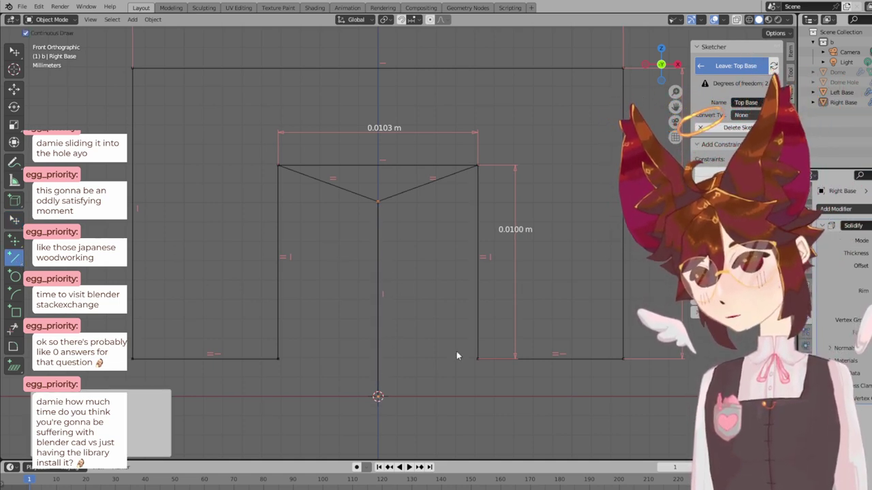
{"action": "left_click", "coordinate": [14, 219]}
{"action": "middle_click_drag", "start_coordinate": [533, 236], "coordinate": [424, 242]}
{"action": "key", "text": "KP_1"}
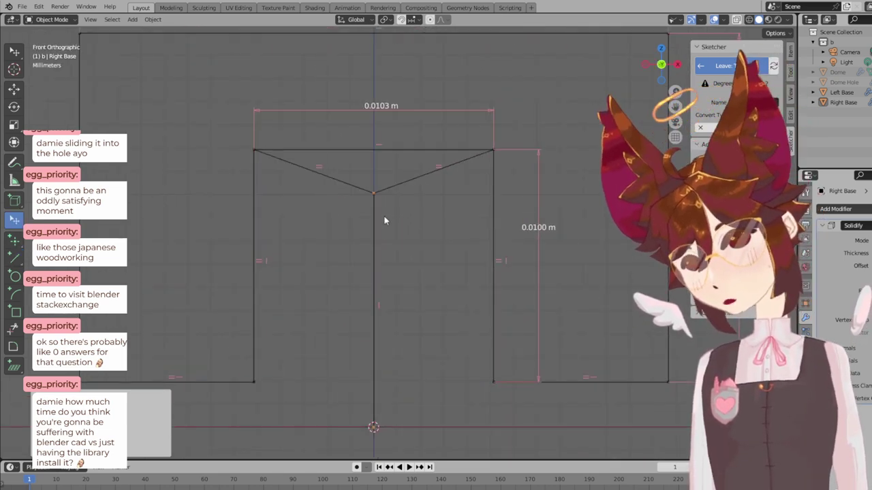
- Make the vertical and right diagonal lines construction geometry, then raise the V apex along the centre
{"action": "right_click", "coordinate": [375, 219]}
{"action": "left_click", "coordinate": [349, 268]}
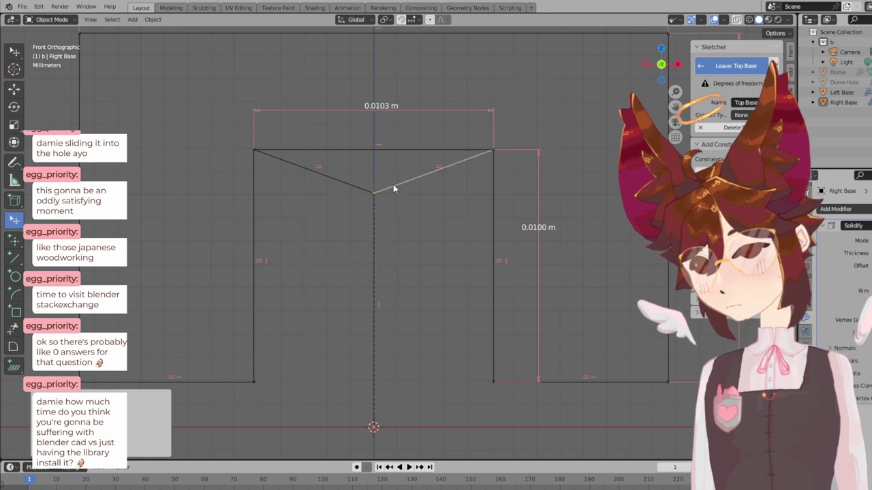
{"action": "right_click", "coordinate": [395, 187]}
{"action": "left_click", "coordinate": [395, 188]}
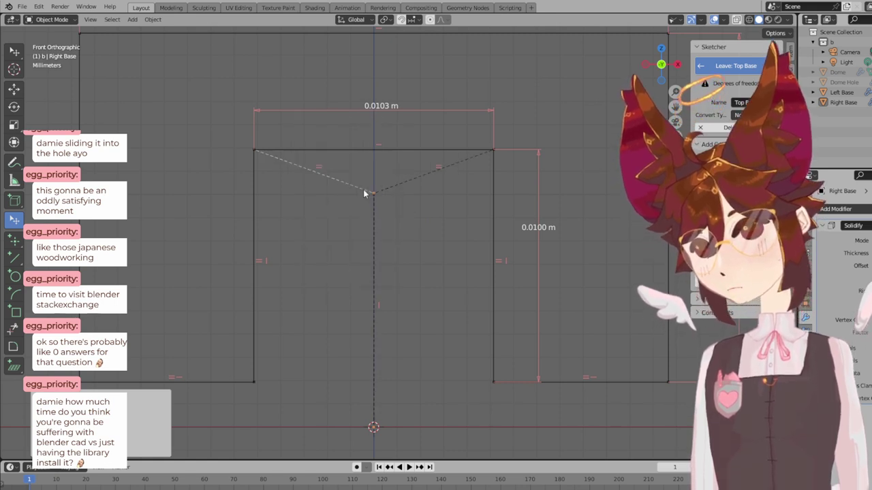
{"action": "scroll", "coordinate": [419, 240], "scroll_direction": "down", "scroll_amount": 2}
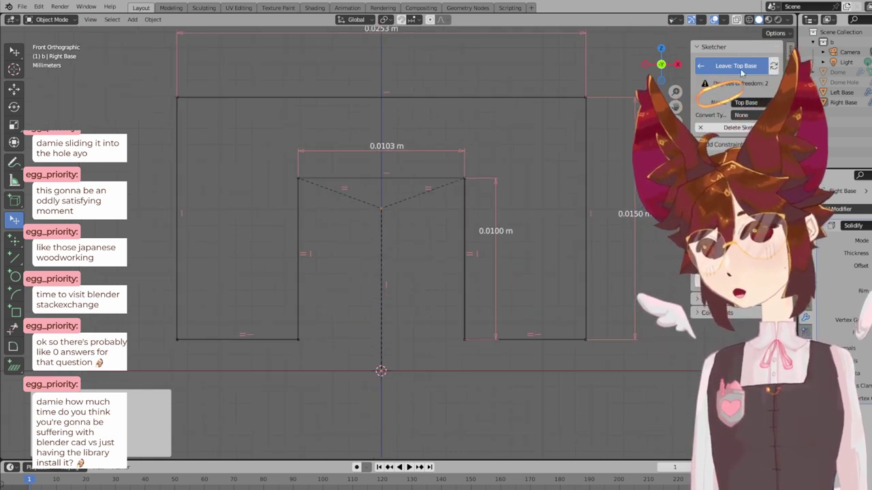
{"action": "mouse_move", "coordinate": [437, 98]}
{"action": "left_mouse_down"}
{"action": "mouse_move", "coordinate": [391, 101]}
{"action": "mouse_move", "coordinate": [436, 82]}
{"action": "mouse_move", "coordinate": [426, 97]}
{"action": "left_mouse_up"}
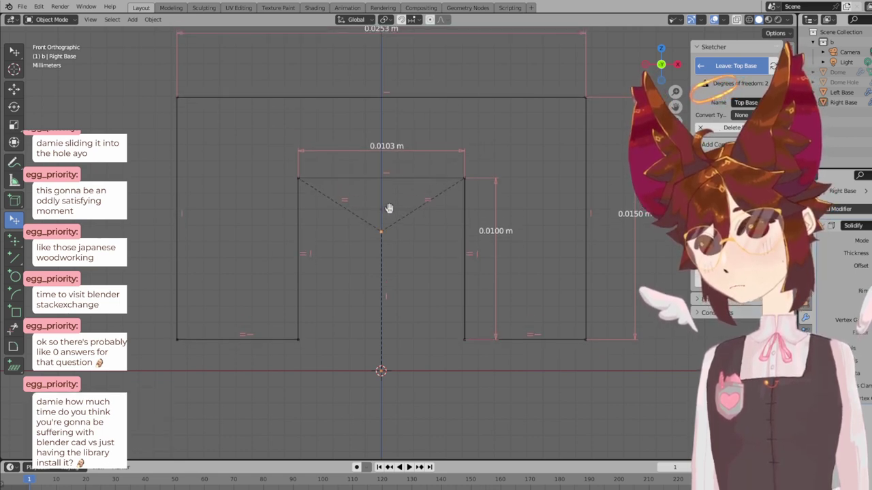
{"action": "mouse_move", "coordinate": [389, 208]}
{"action": "left_mouse_down"}
{"action": "mouse_move", "coordinate": [384, 247]}
{"action": "mouse_move", "coordinate": [385, 197]}
{"action": "left_mouse_up"}
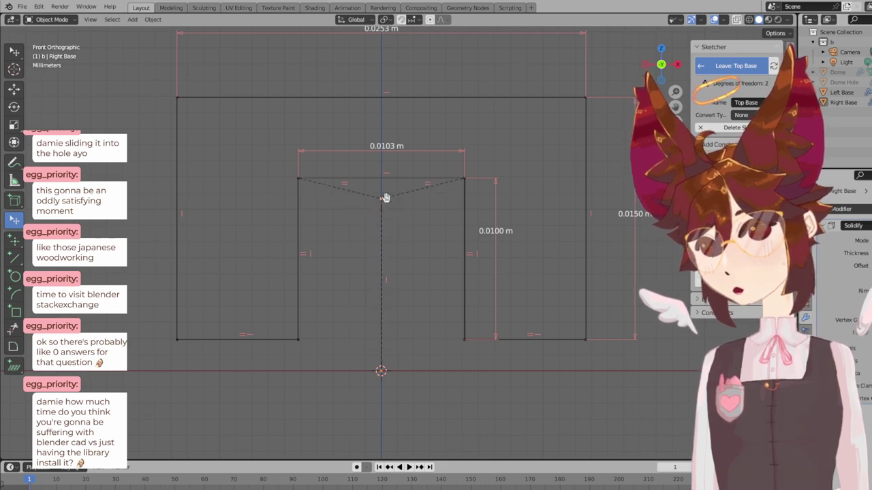
- Leave the Top Base sketch and view the solid with Material Preview, then a normal-colour matcap
{"action": "left_click", "coordinate": [736, 65]}
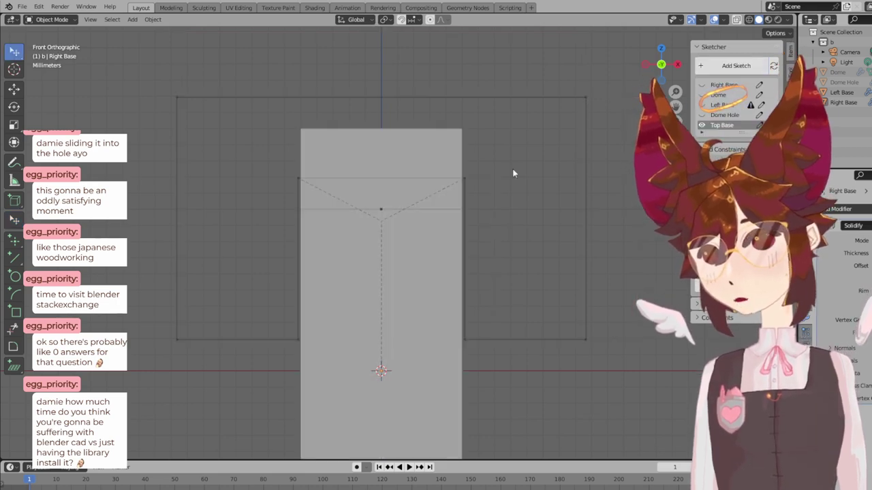
{"action": "middle_click_drag", "start_coordinate": [515, 171], "coordinate": [369, 190]}
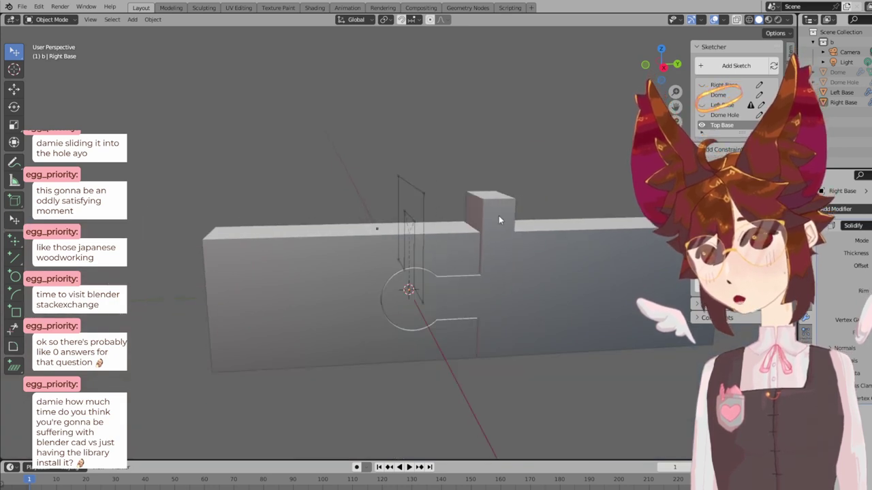
{"action": "left_click", "coordinate": [768, 20]}
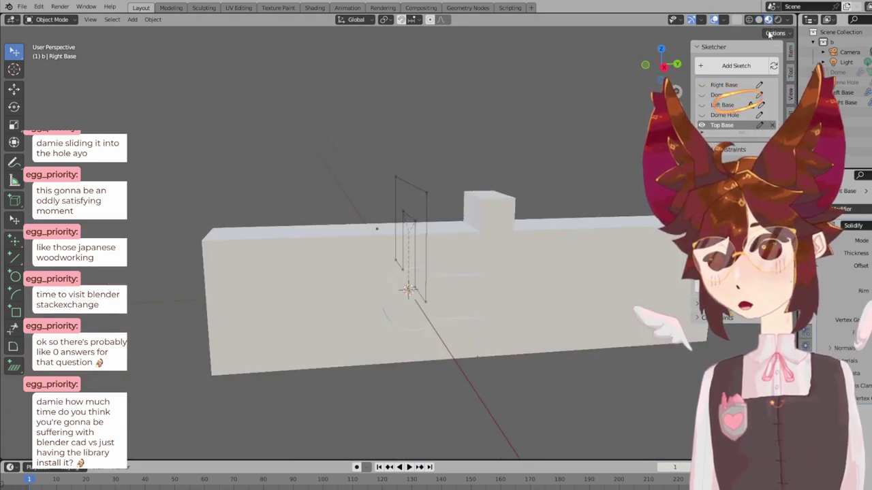
{"action": "left_click", "coordinate": [777, 20]}
{"action": "left_click", "coordinate": [787, 20]}
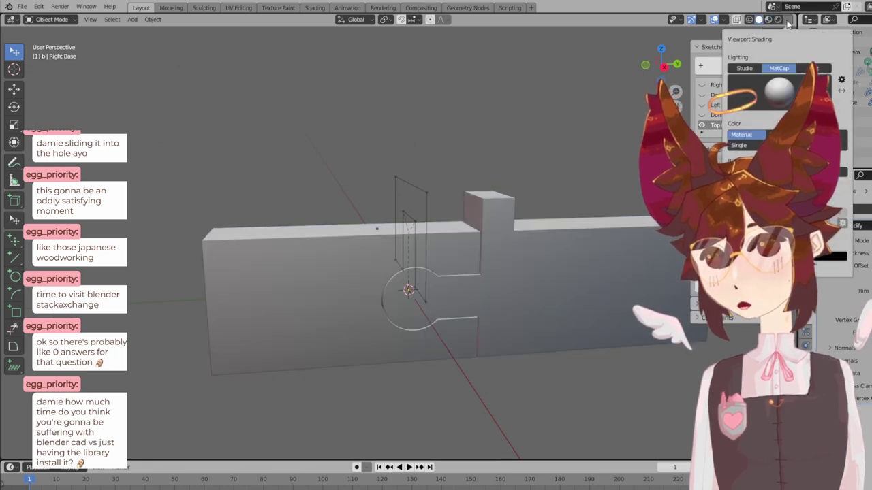
{"action": "left_click", "coordinate": [785, 89]}
{"action": "left_click", "coordinate": [647, 146]}
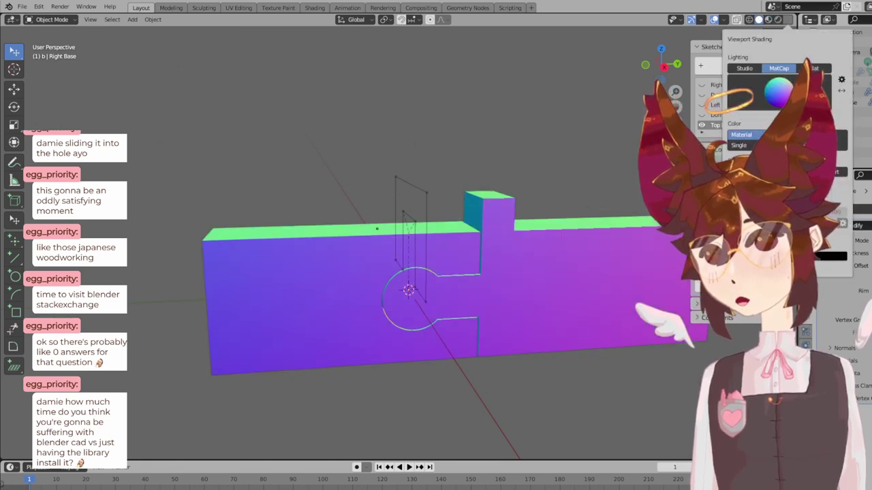
{"action": "mouse_move", "coordinate": [508, 209]}
{"action": "middle_mouse_down", "text": "shift"}
{"action": "mouse_move", "coordinate": [396, 187]}
{"action": "mouse_move", "coordinate": [433, 196]}
{"action": "mouse_move", "coordinate": [377, 199]}
{"action": "mouse_move", "coordinate": [491, 200]}
{"action": "mouse_move", "coordinate": [491, 191]}
{"action": "mouse_move", "coordinate": [444, 187]}
{"action": "mouse_move", "coordinate": [404, 203]}
{"action": "mouse_move", "coordinate": [379, 198]}
{"action": "mouse_move", "coordinate": [456, 196]}
{"action": "mouse_move", "coordinate": [409, 208]}
{"action": "mouse_move", "coordinate": [359, 198]}
{"action": "middle_mouse_up", "text": "shift"}
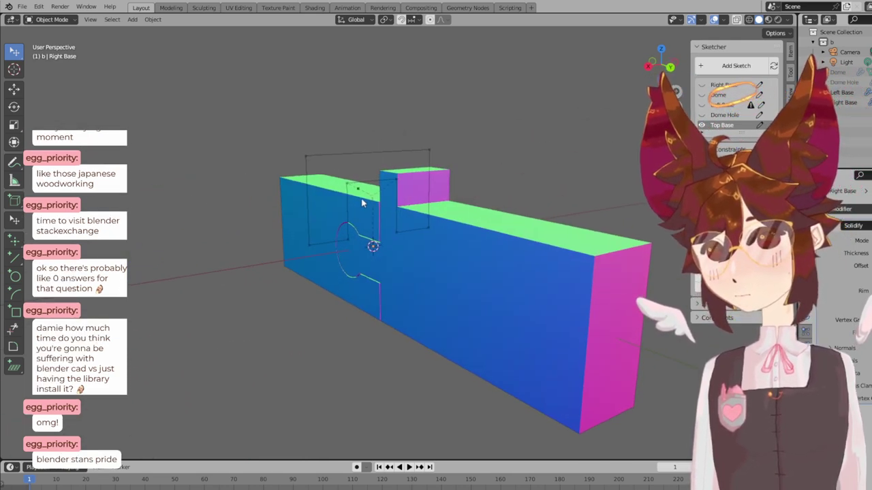
- Switch the viewport to the grey clay matcap and bring up the recent files list
{"action": "left_click", "coordinate": [788, 22]}
{"action": "left_click", "coordinate": [780, 91]}
{"action": "left_click", "coordinate": [809, 119]}
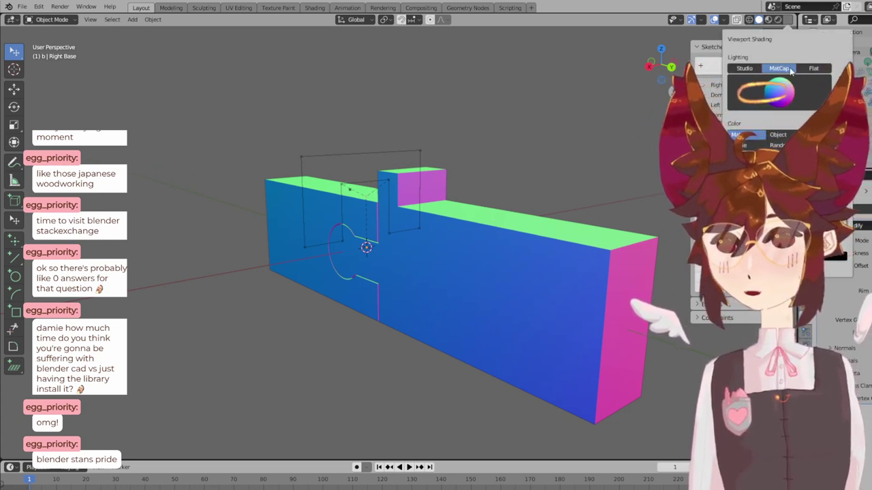
{"action": "left_click", "coordinate": [788, 88]}
{"action": "left_click", "coordinate": [602, 128]}
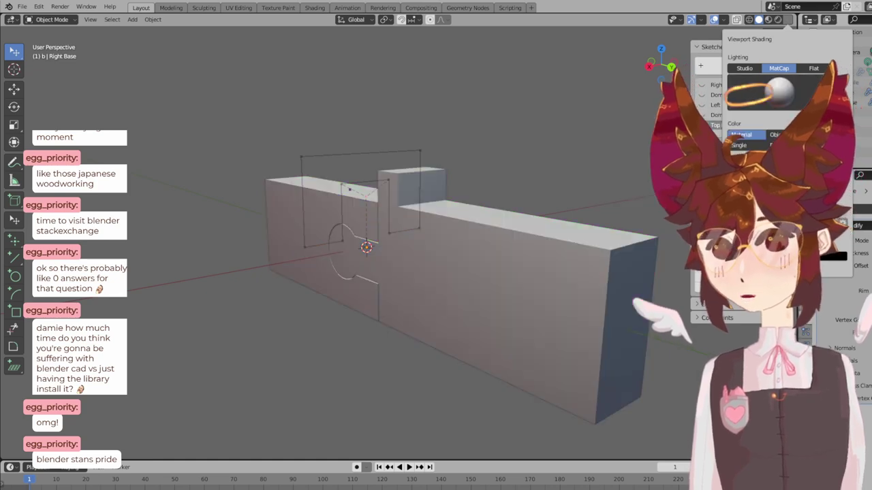
{"action": "middle_click_drag", "start_coordinate": [453, 162], "coordinate": [476, 146]}
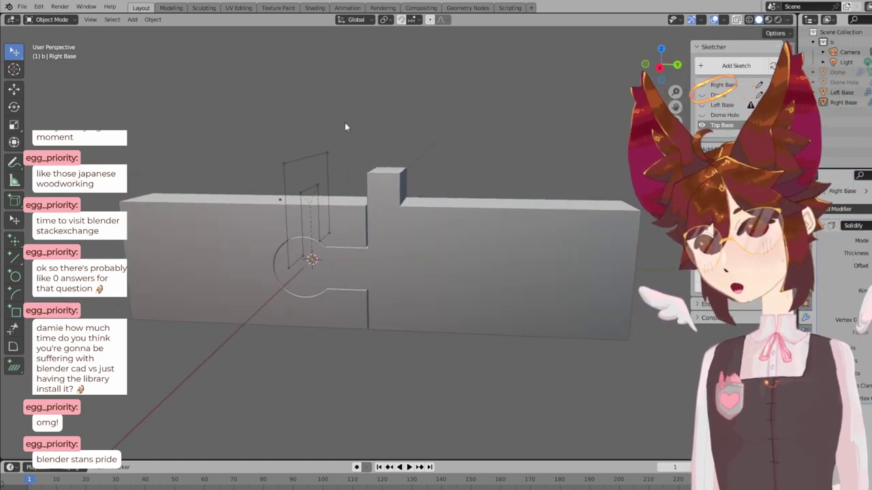
{"action": "left_click", "coordinate": [22, 6]}
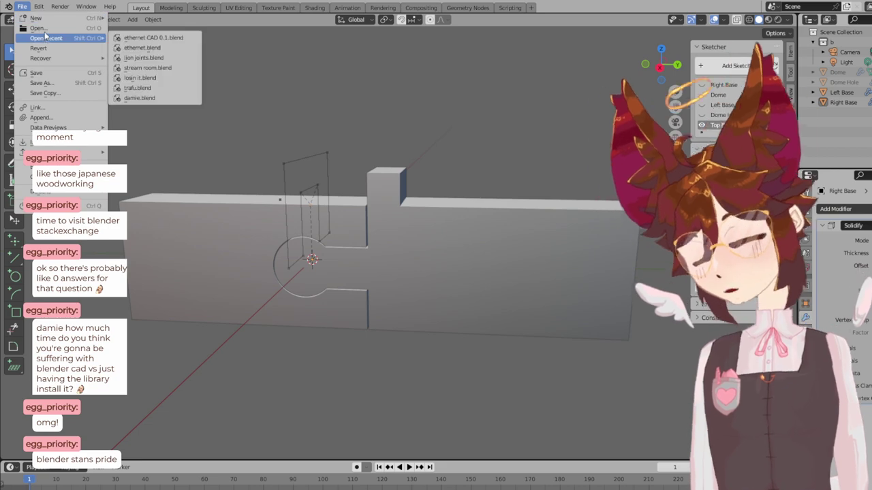
{"action": "mouse_move", "coordinate": [46, 38]}
{"action": "left_click", "coordinate": [143, 43]}
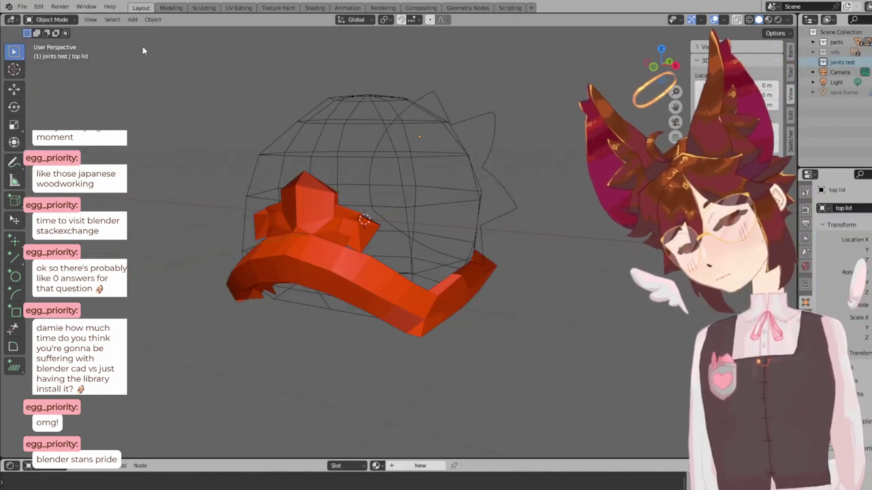
{"action": "key", "text": "KP_1"}
{"action": "scroll", "coordinate": [392, 193], "scroll_direction": "down", "scroll_amount": 2}
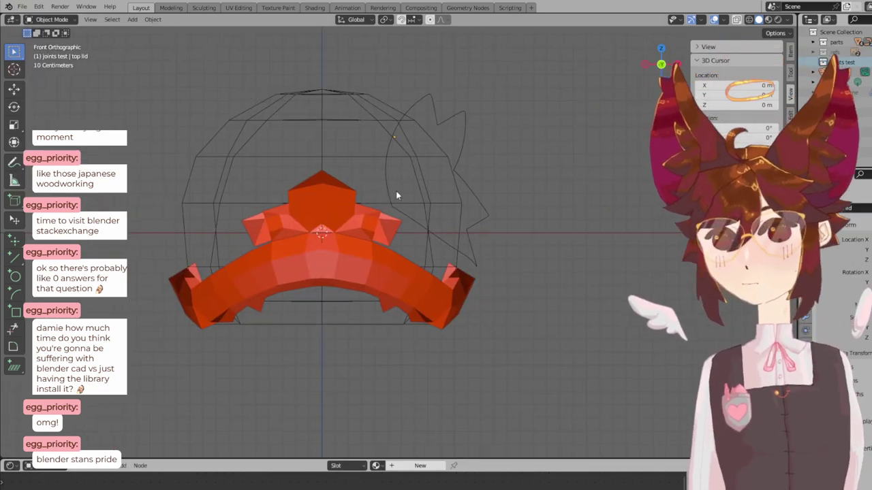
{"action": "middle_click_drag", "start_coordinate": [541, 188], "coordinate": [507, 210]}
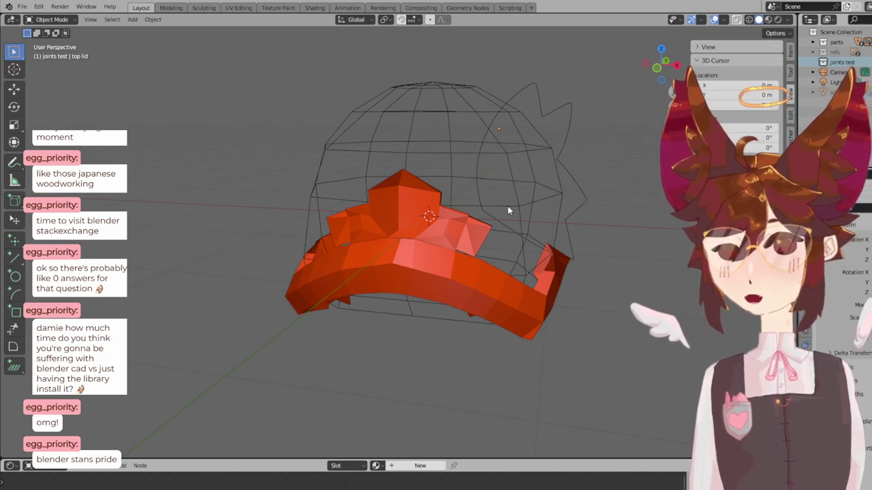
{"action": "middle_click_drag", "start_coordinate": [507, 210], "coordinate": [471, 192]}
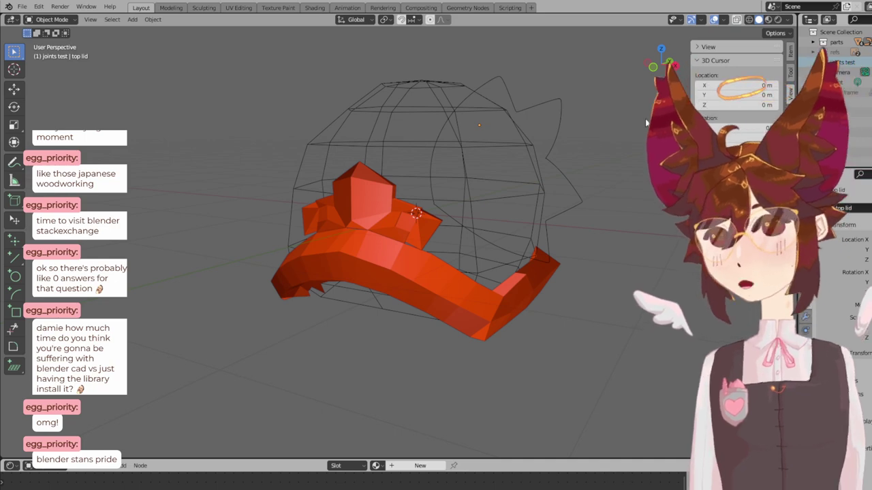
{"action": "left_click", "coordinate": [387, 250]}
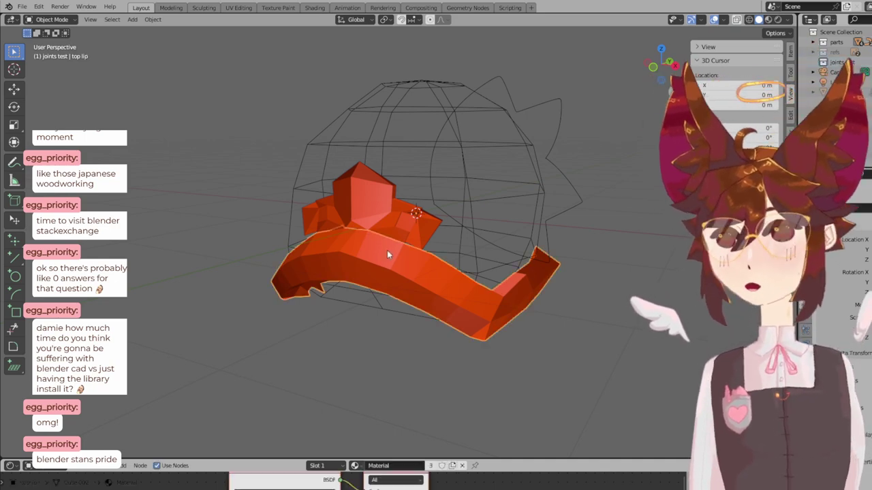
{"action": "middle_click_drag", "start_coordinate": [386, 207], "coordinate": [504, 186]}
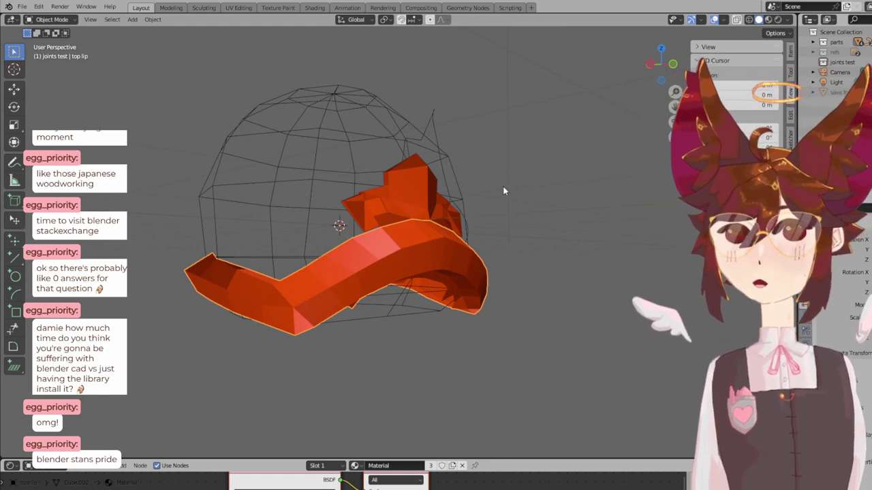
{"action": "middle_click_drag", "start_coordinate": [510, 188], "coordinate": [470, 117]}
{"action": "left_click", "coordinate": [385, 106]}
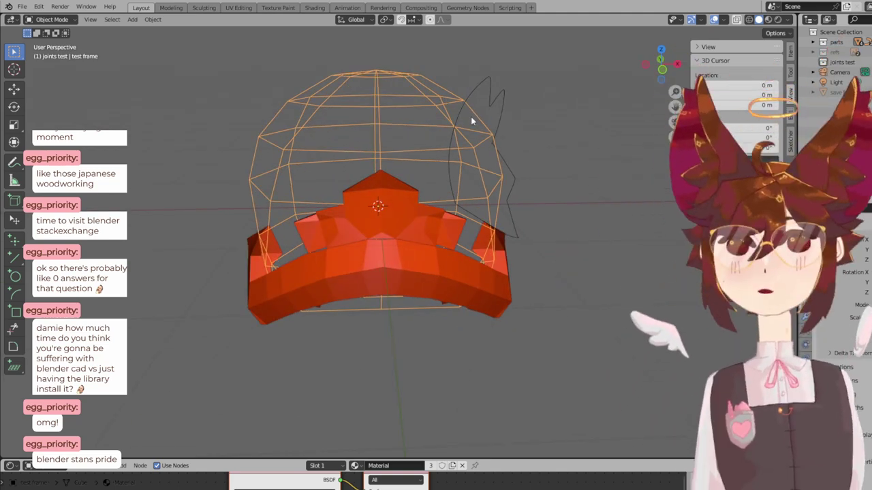
{"action": "left_click", "coordinate": [398, 224]}
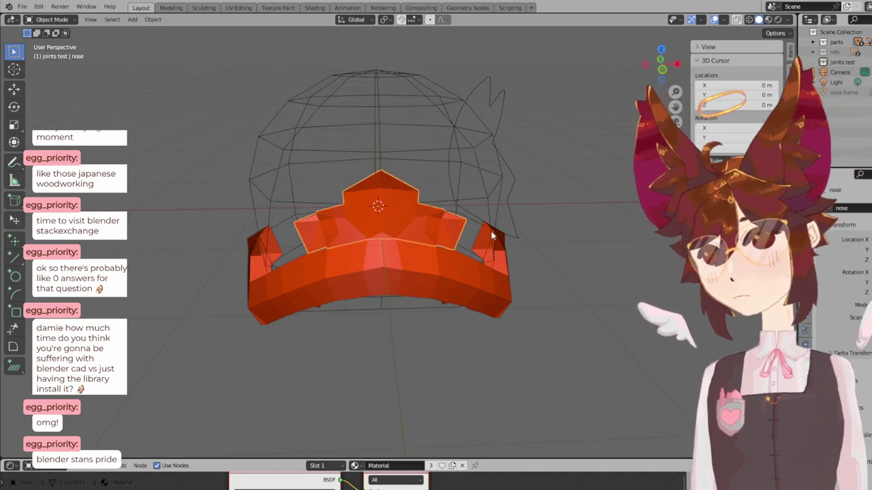
{"action": "middle_click_drag", "start_coordinate": [548, 236], "coordinate": [437, 128]}
{"action": "left_click", "coordinate": [456, 216]}
{"action": "middle_click_drag", "start_coordinate": [467, 175], "coordinate": [470, 194]}
{"action": "scroll", "coordinate": [529, 198], "scroll_direction": "down", "scroll_amount": 3}
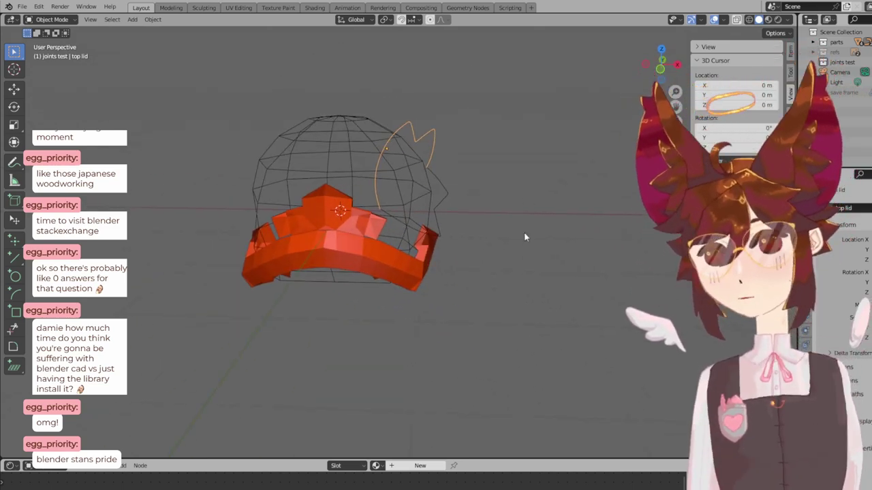
- Add a Bezier circle, move it beside the crown and scale it down to 0.26
{"action": "key", "text": "shift+a"}
{"action": "mouse_move", "coordinate": [526, 266]}
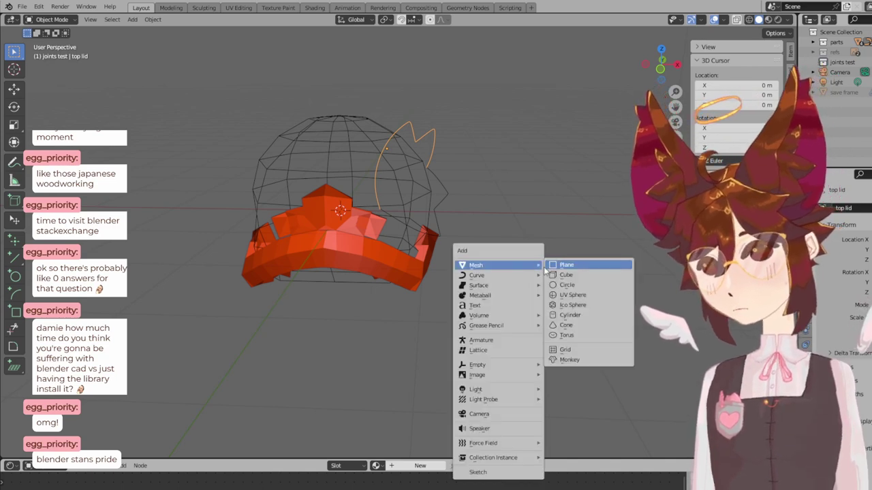
{"action": "left_click", "coordinate": [576, 284]}
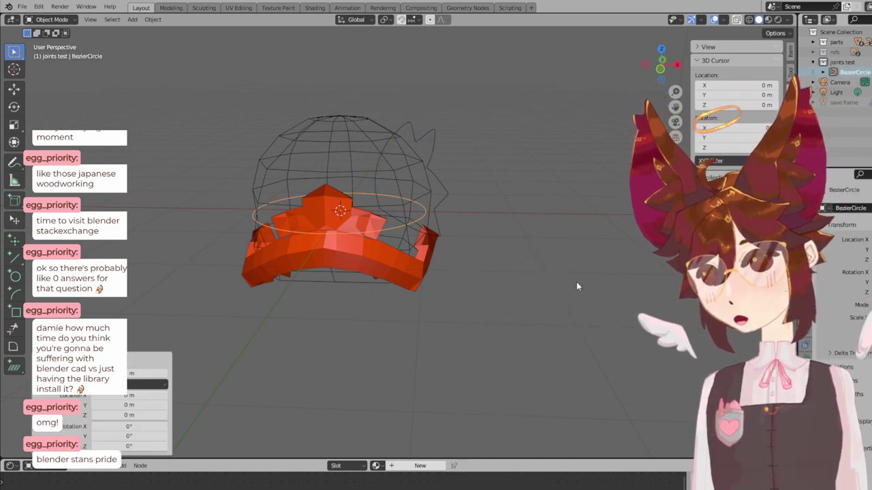
{"action": "middle_click_drag", "start_coordinate": [491, 223], "coordinate": [374, 209]}
{"action": "key", "text": "g"}
{"action": "left_click", "coordinate": [672, 259]}
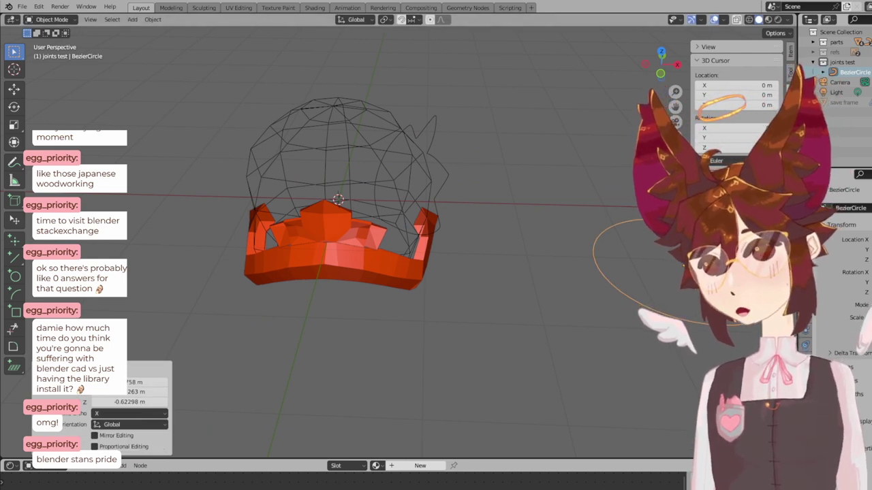
{"action": "key", "text": "s"}
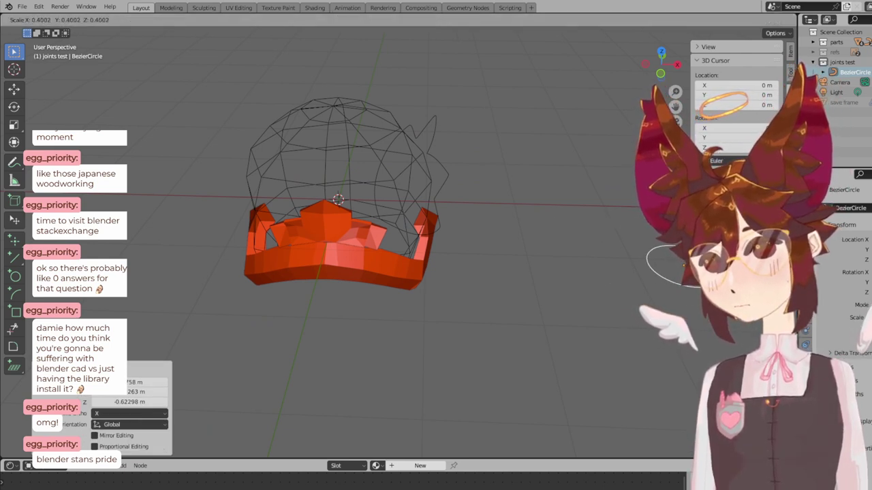
{"action": "key", "text": "Return"}
- Select the top lid curve and browse its modifiers and Object Data Geometry and Bevel settings
{"action": "left_click", "coordinate": [423, 140]}
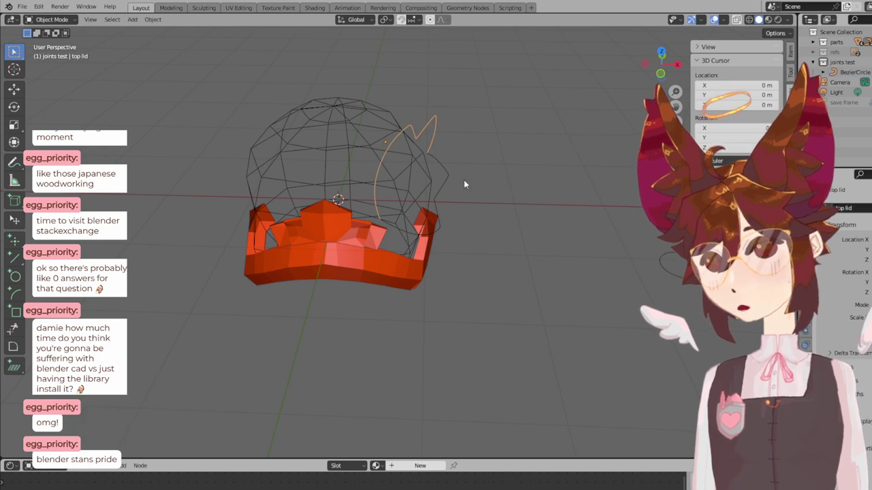
{"action": "left_click", "coordinate": [805, 286]}
{"action": "left_click", "coordinate": [844, 208]}
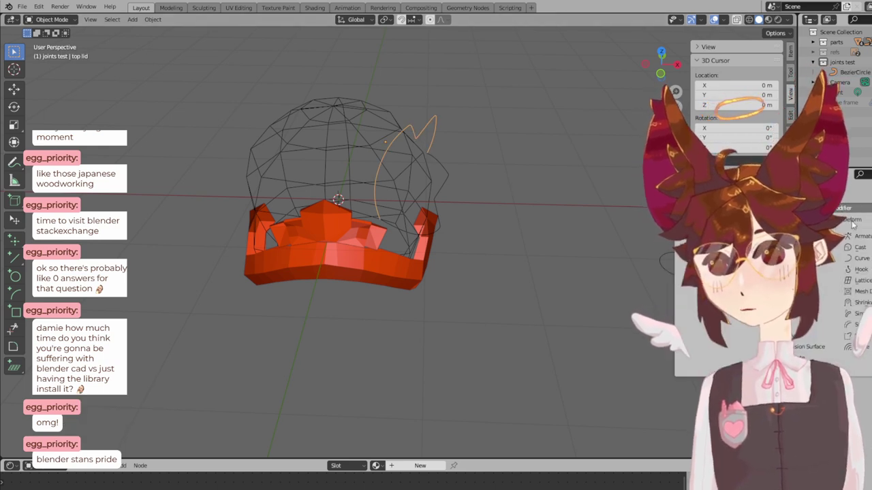
{"action": "left_click", "coordinate": [817, 280]}
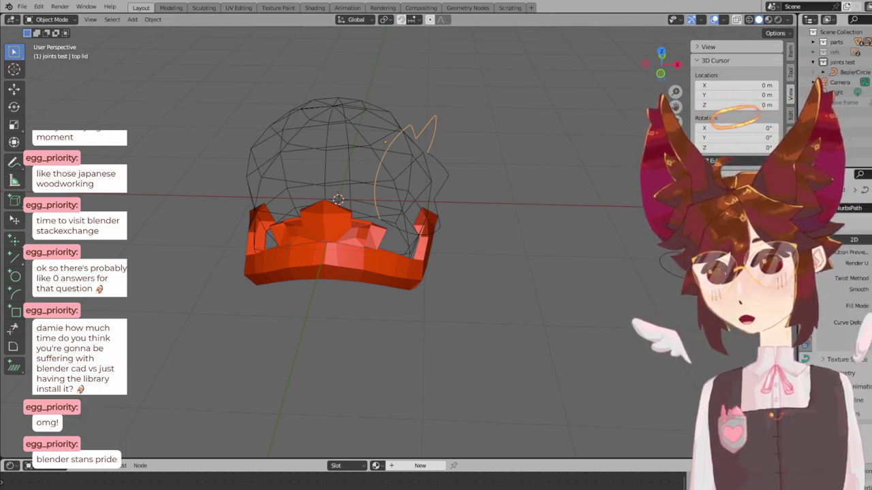
{"action": "left_click", "coordinate": [805, 356]}
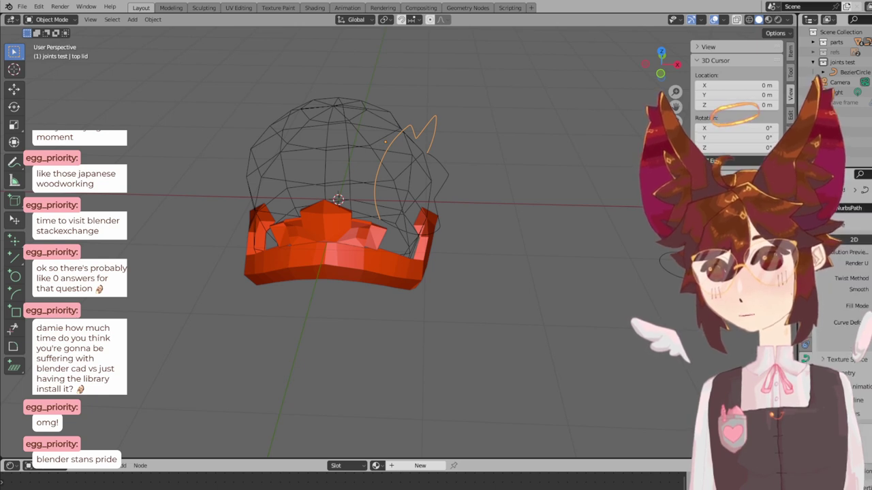
{"action": "scroll", "coordinate": [838, 306], "scroll_direction": "down", "scroll_amount": 5}
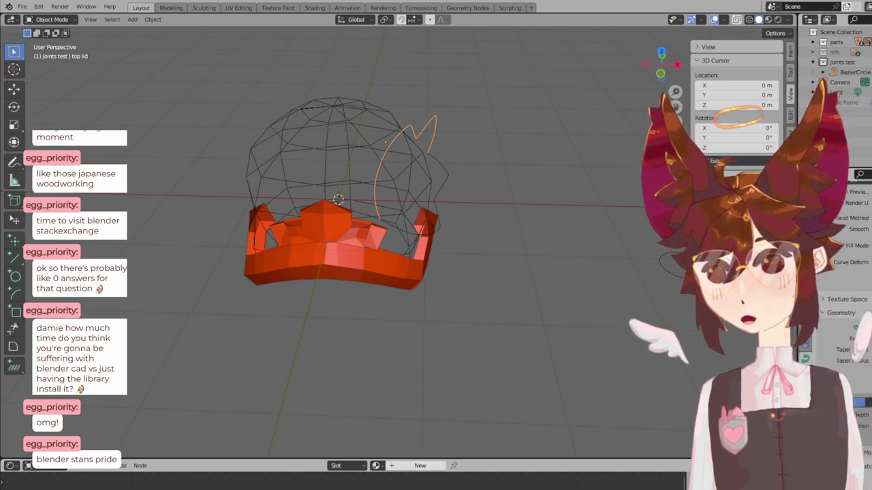
{"action": "scroll", "coordinate": [838, 307], "scroll_direction": "down", "scroll_amount": 1}
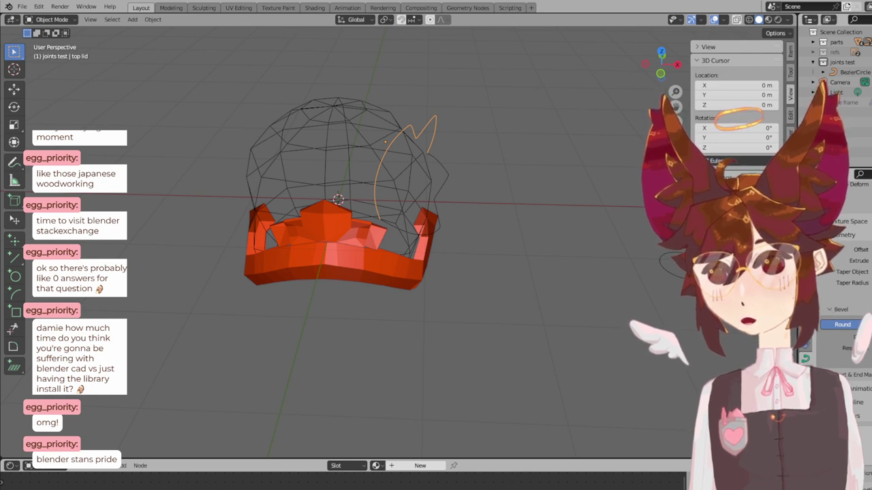
{"action": "scroll", "coordinate": [852, 372], "scroll_direction": "up", "scroll_amount": 8}
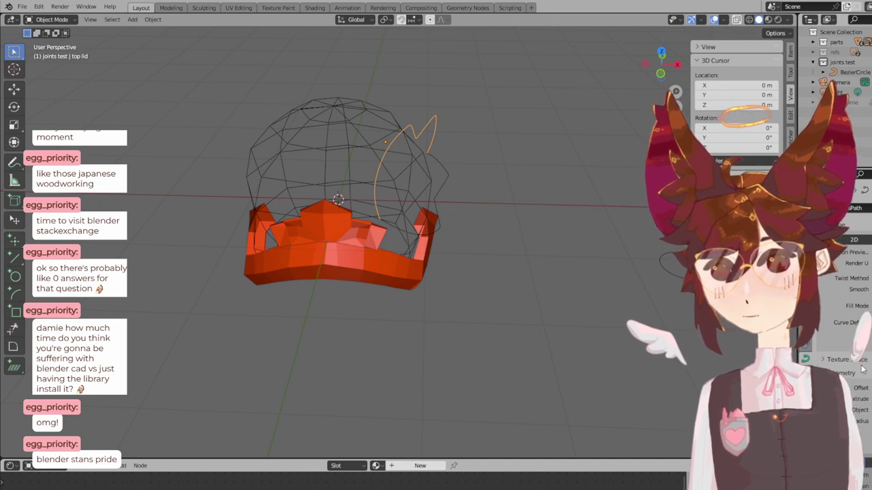
{"action": "scroll", "coordinate": [862, 369], "scroll_direction": "down", "scroll_amount": 8}
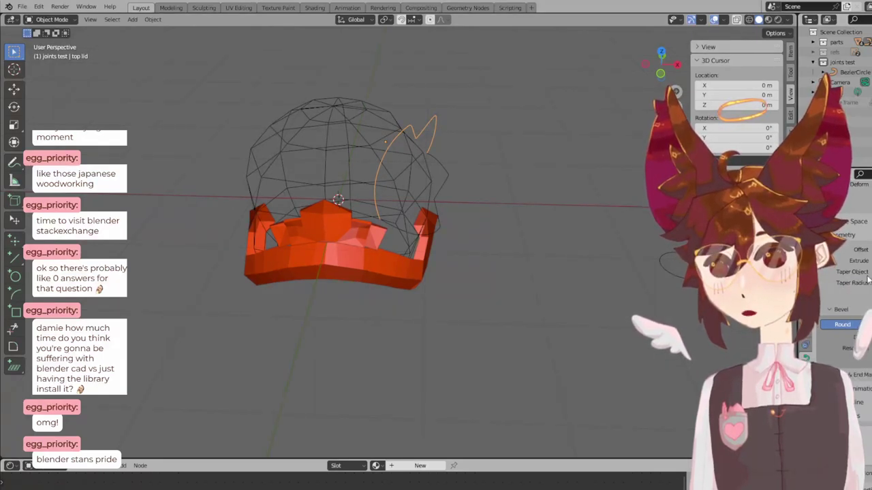
{"action": "left_click", "coordinate": [833, 311]}
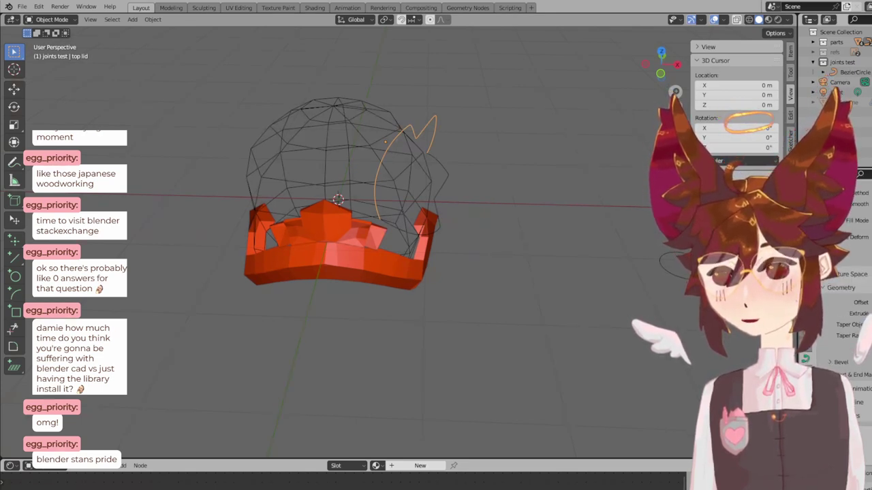
{"action": "scroll", "coordinate": [865, 279], "scroll_direction": "up", "scroll_amount": 5}
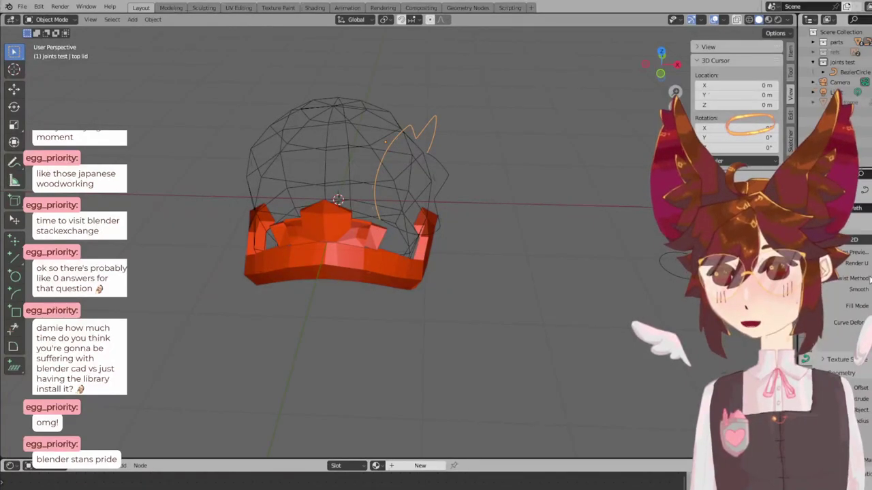
{"action": "scroll", "coordinate": [860, 276], "scroll_direction": "down", "scroll_amount": 5}
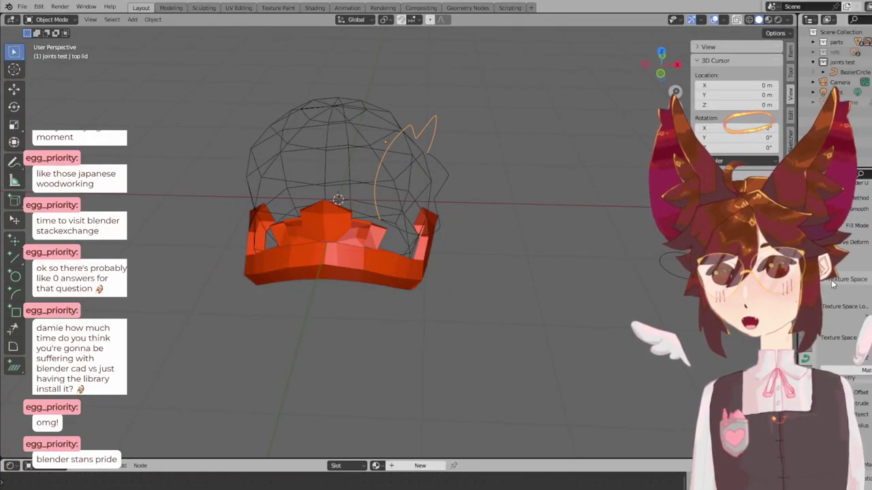
{"action": "scroll", "coordinate": [827, 291], "scroll_direction": "down", "scroll_amount": 1}
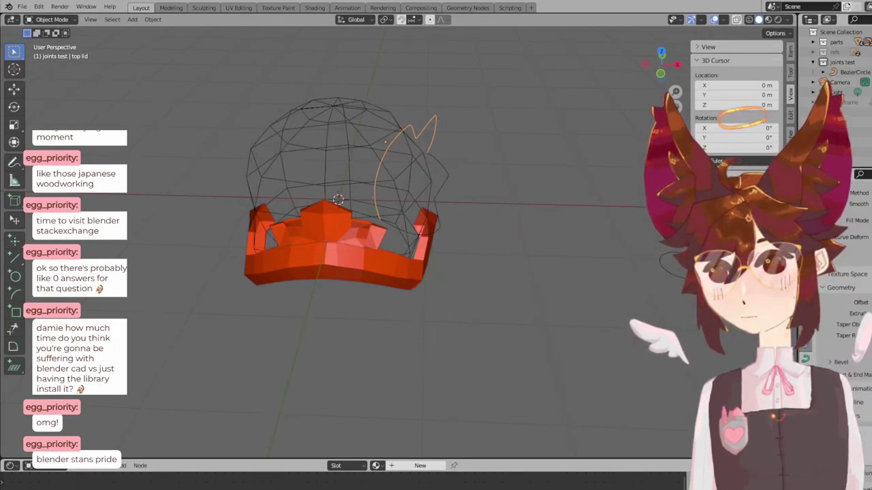
{"action": "left_click", "coordinate": [838, 362]}
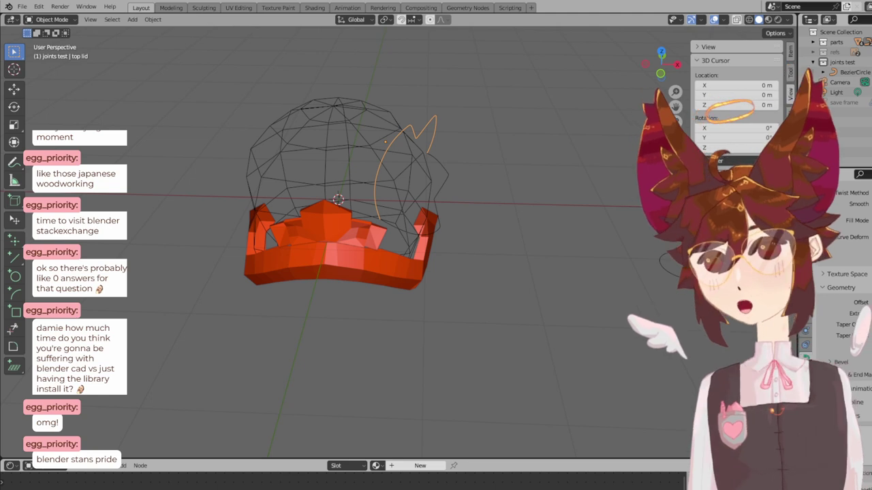
- Move the Bezier circle to a new position and shrink it further
{"action": "left_click", "coordinate": [670, 270]}
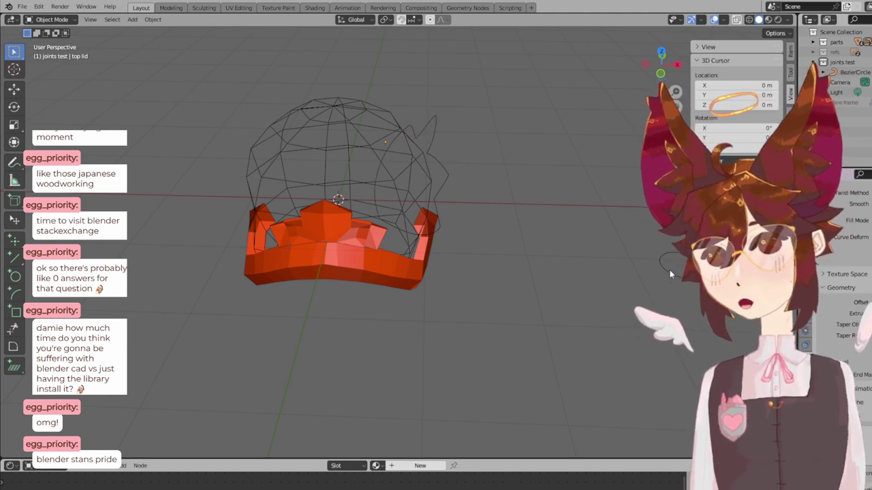
{"action": "key", "text": "g"}
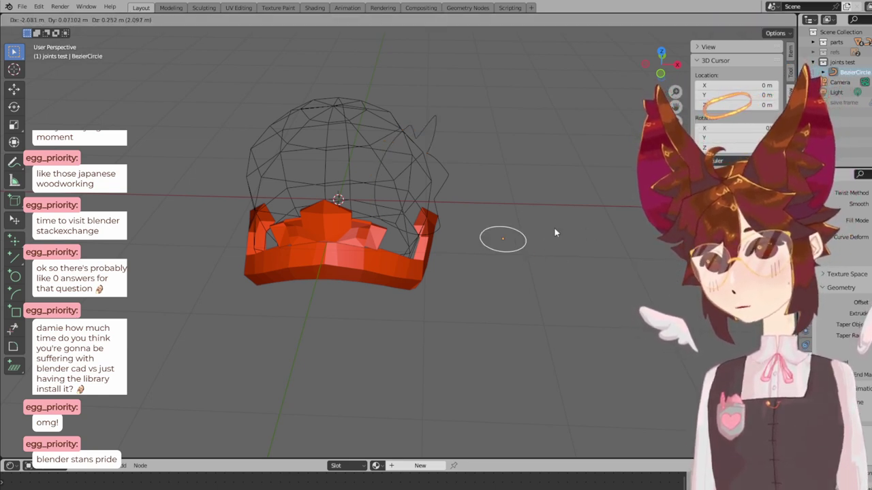
{"action": "left_click", "coordinate": [554, 227]}
{"action": "key", "text": "s"}
{"action": "left_click", "coordinate": [561, 239]}
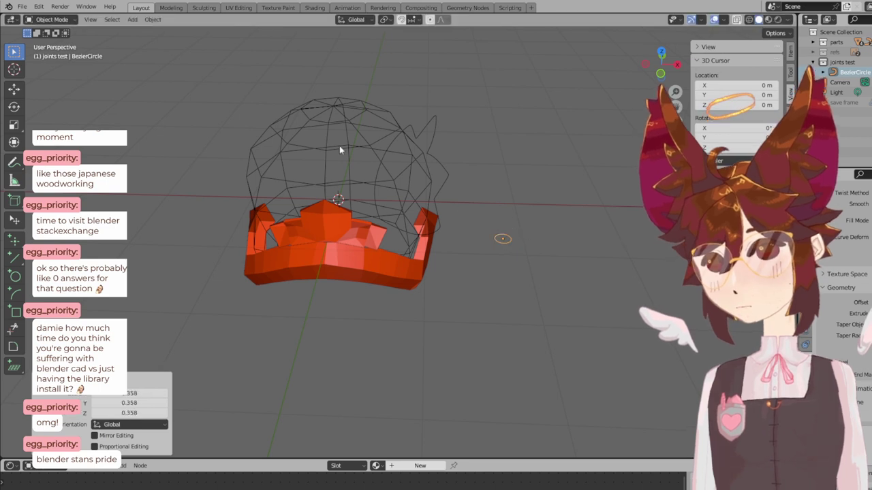
- Select the top lid curve and orbit around the crown to inspect the ribbon arch
{"action": "left_click", "coordinate": [406, 138]}
{"action": "left_click", "coordinate": [415, 131]}
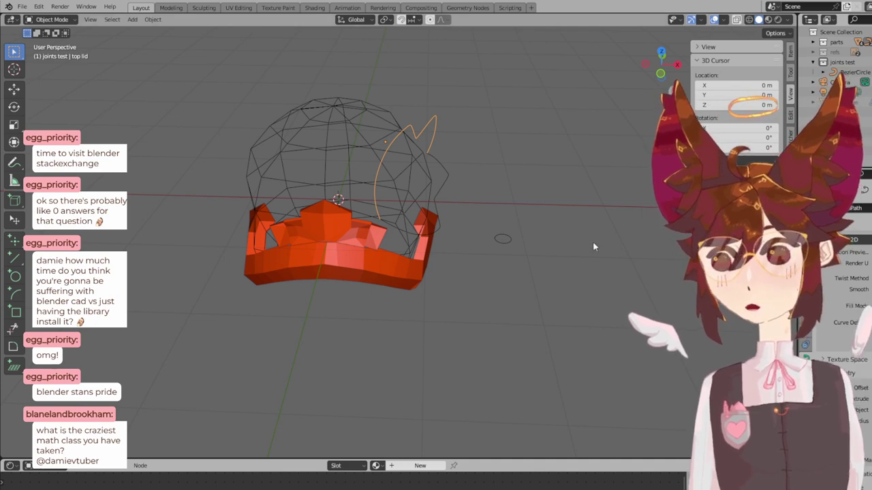
{"action": "scroll", "coordinate": [612, 252], "scroll_direction": "up", "scroll_amount": 4}
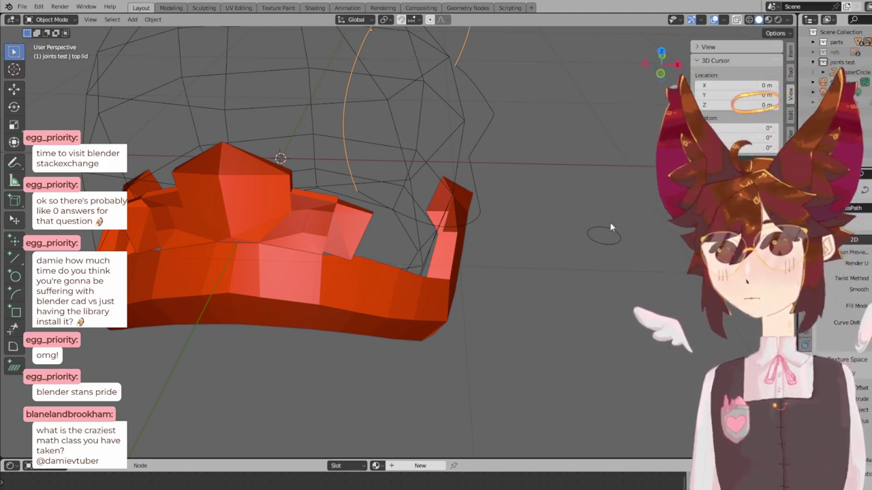
{"action": "middle_click_drag", "start_coordinate": [609, 222], "coordinate": [592, 216]}
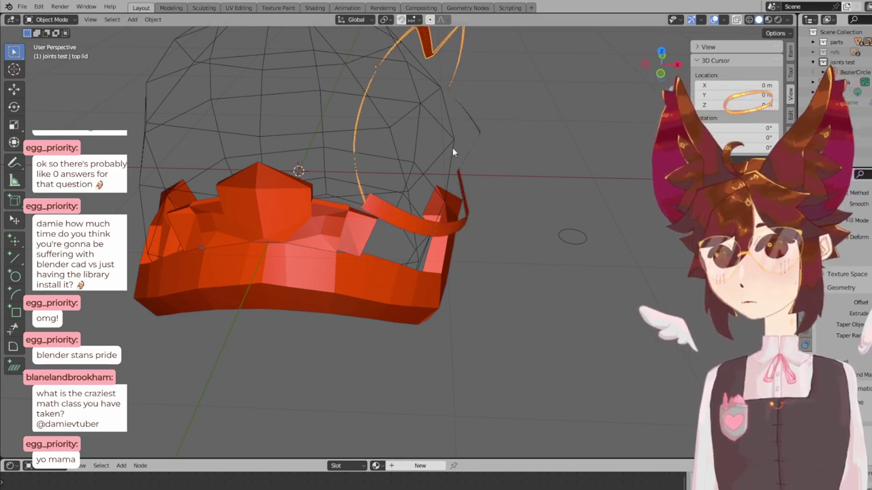
{"action": "middle_click_drag", "start_coordinate": [453, 148], "coordinate": [487, 147]}
{"action": "key", "text": "r"}
{"action": "key", "text": "x"}
{"action": "key", "text": "9"}
{"action": "key", "text": "0"}
{"action": "key", "text": "Return"}
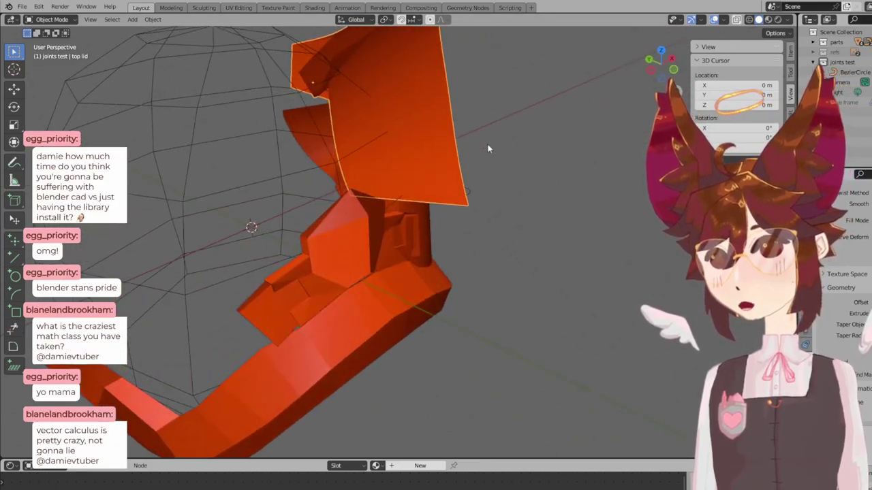
{"action": "key", "text": "ctrl+z"}
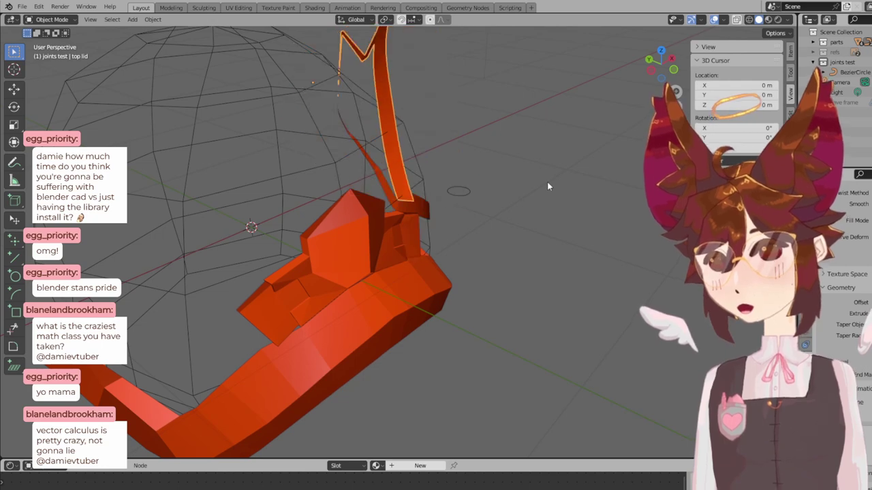
{"action": "middle_click_drag", "start_coordinate": [590, 202], "coordinate": [499, 187]}
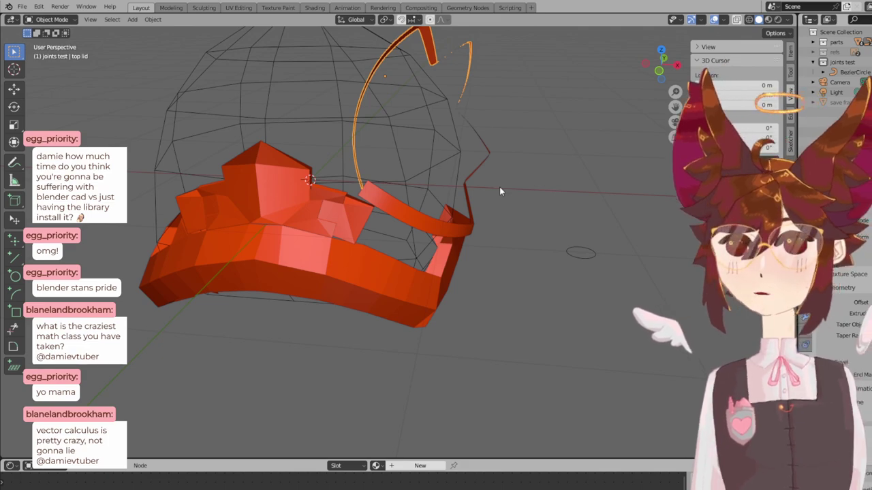
{"action": "middle_click_drag", "start_coordinate": [496, 184], "coordinate": [453, 188]}
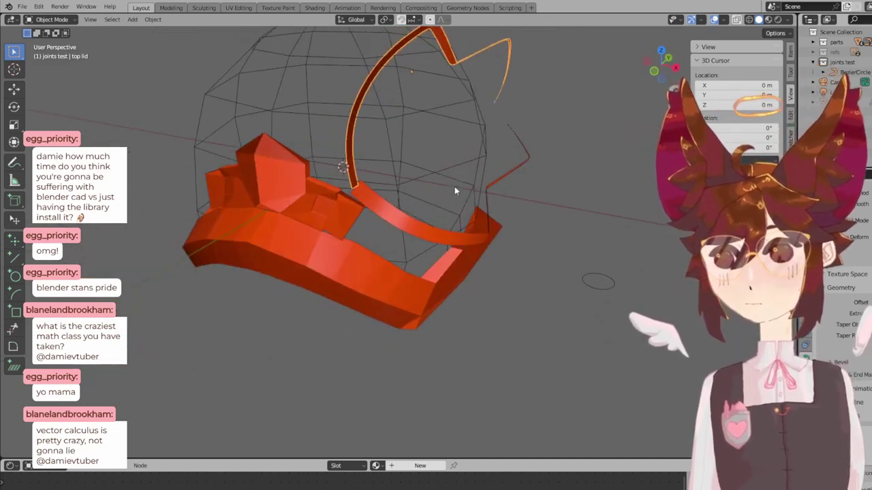
- Fold away the bevel settings and delete the small Bezier circle
{"action": "left_click", "coordinate": [833, 360]}
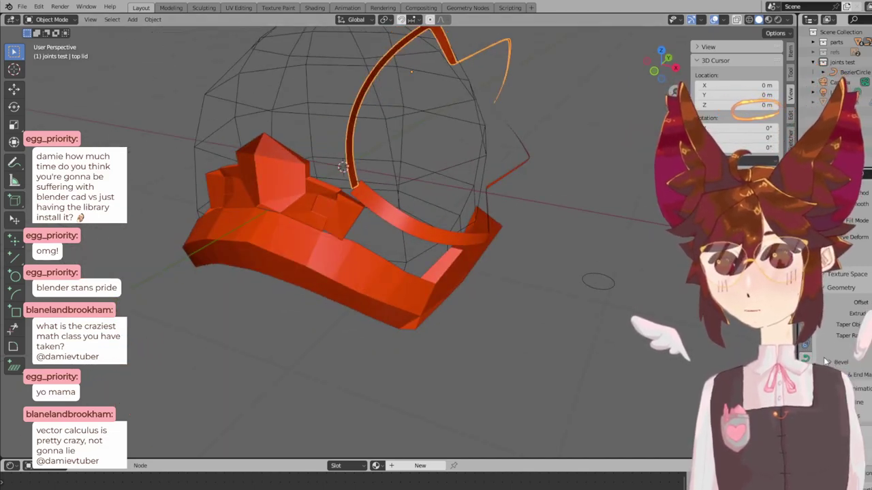
{"action": "left_click", "coordinate": [595, 291]}
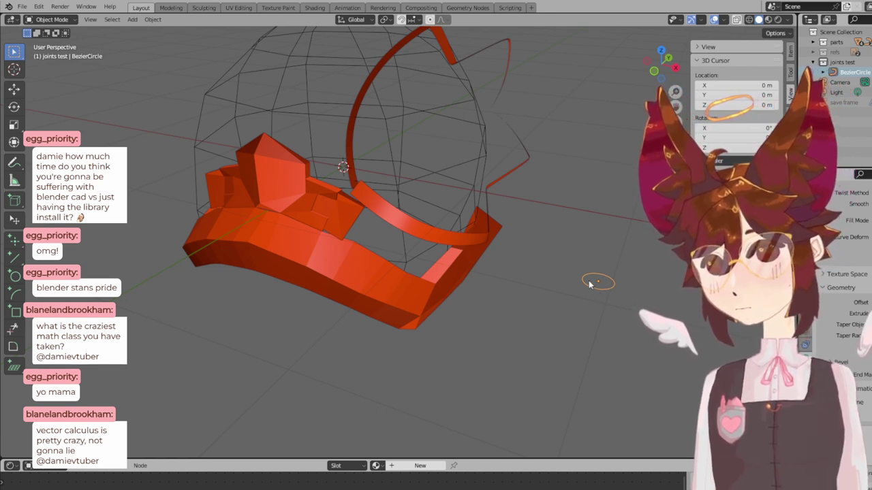
{"action": "left_click", "coordinate": [355, 185]}
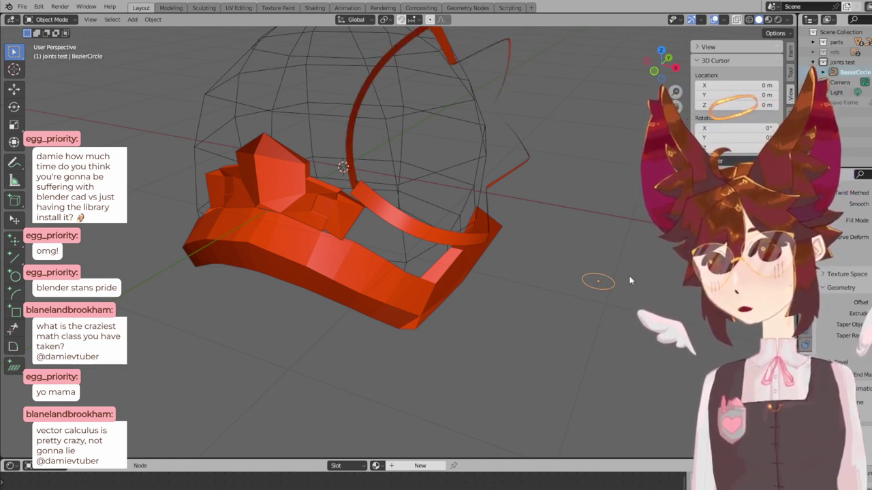
{"action": "left_click", "coordinate": [610, 283]}
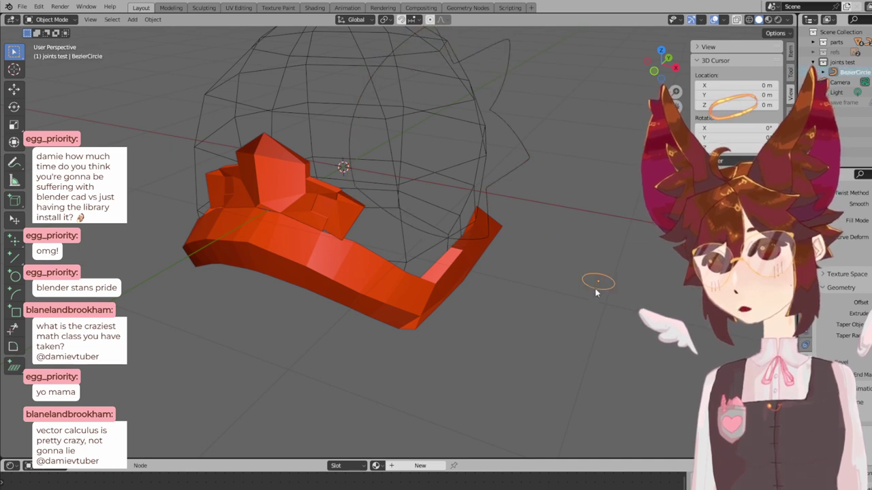
{"action": "key", "text": "x"}
{"action": "left_click", "coordinate": [595, 291]}
- Add a NURBS circle, move it to the right, scale it down, then select the top lid curve
{"action": "key", "text": "shift+a"}
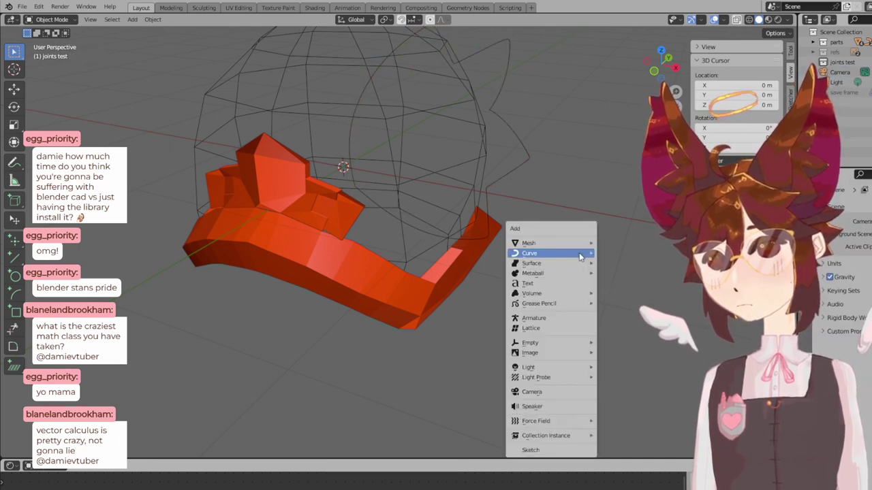
{"action": "mouse_move", "coordinate": [579, 253]}
{"action": "left_click", "coordinate": [627, 287]}
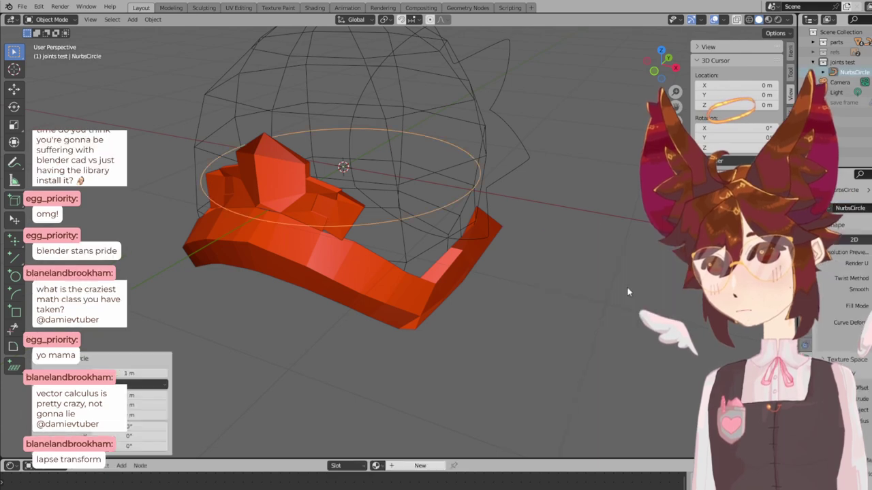
{"action": "key", "text": "g"}
{"action": "left_click", "coordinate": [757, 331]}
{"action": "key", "text": "s"}
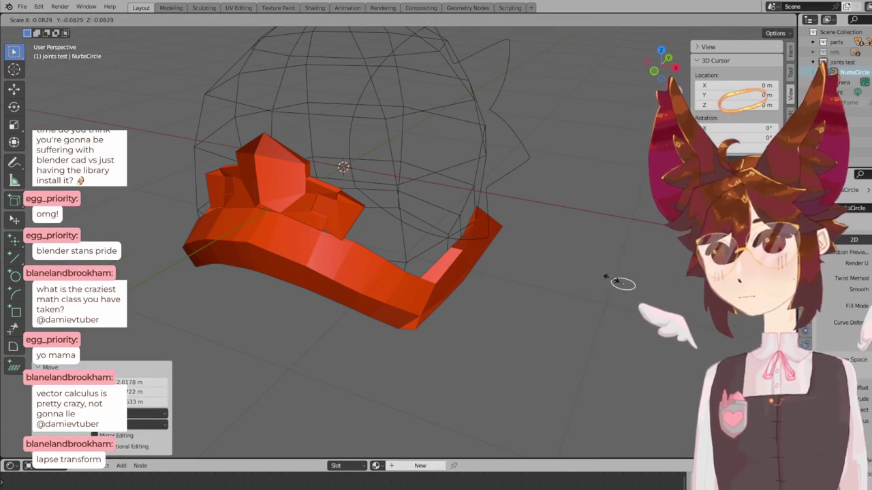
{"action": "left_click", "coordinate": [643, 286]}
{"action": "left_click", "coordinate": [358, 100]}
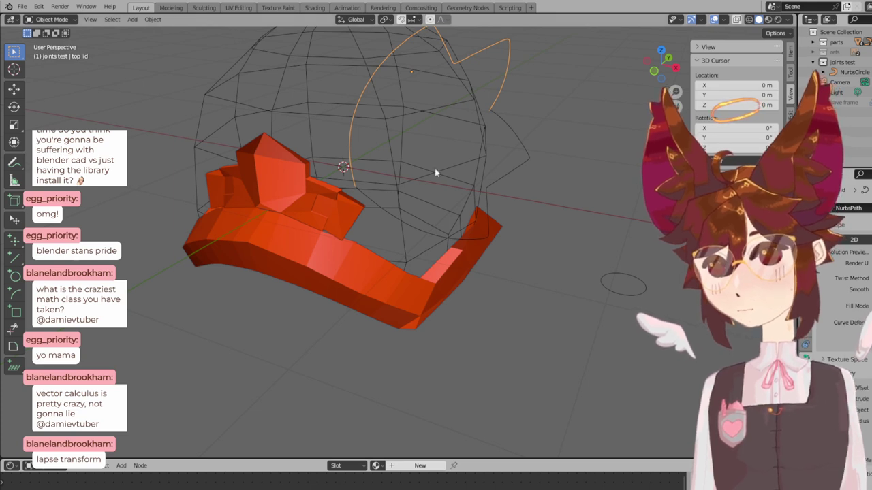
- Shrink the point radius of all the top lid curve's control points with Alt+S
{"action": "key", "text": "shift+a"}
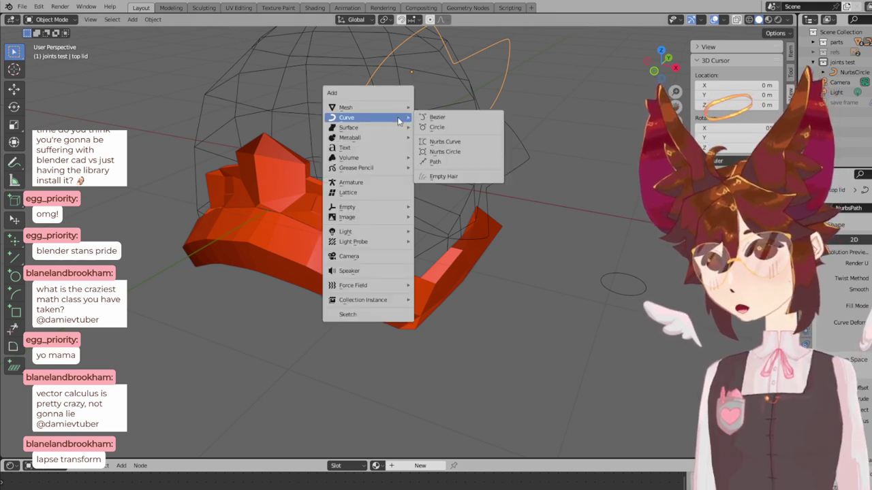
{"action": "key", "text": "Escape"}
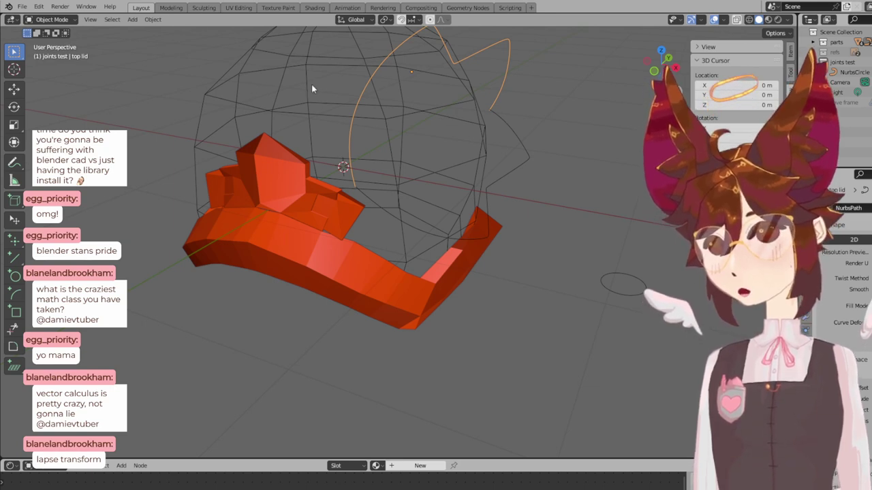
{"action": "key", "text": "Tab"}
{"action": "key", "text": "a"}
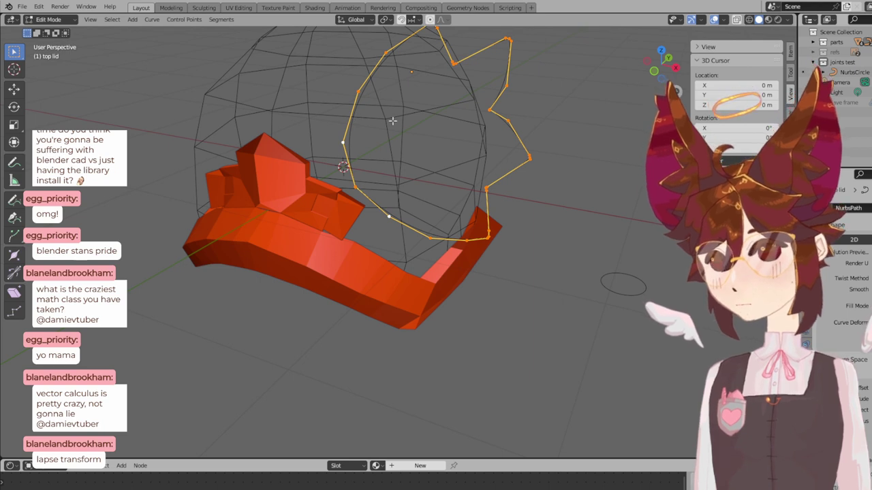
{"action": "key", "text": "alt+s"}
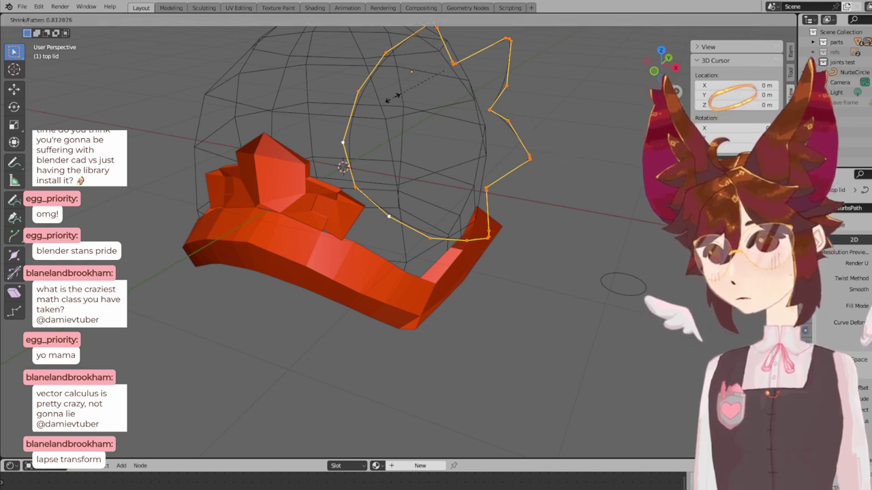
{"action": "left_click", "coordinate": [442, 128]}
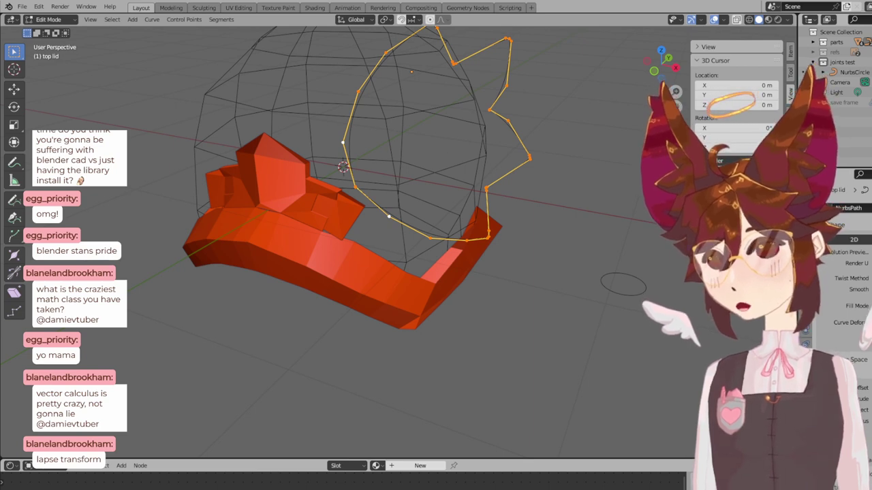
{"action": "left_click", "coordinate": [402, 130]}
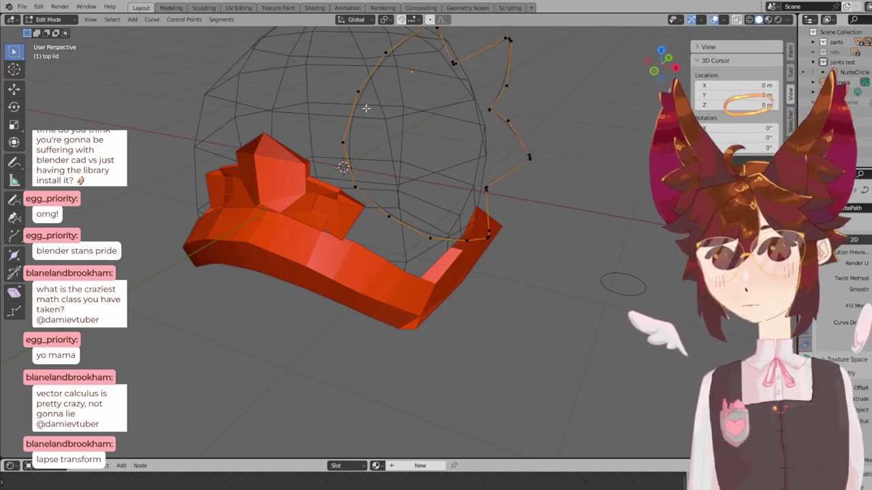
{"action": "key", "text": "a"}
{"action": "key", "text": "Tab"}
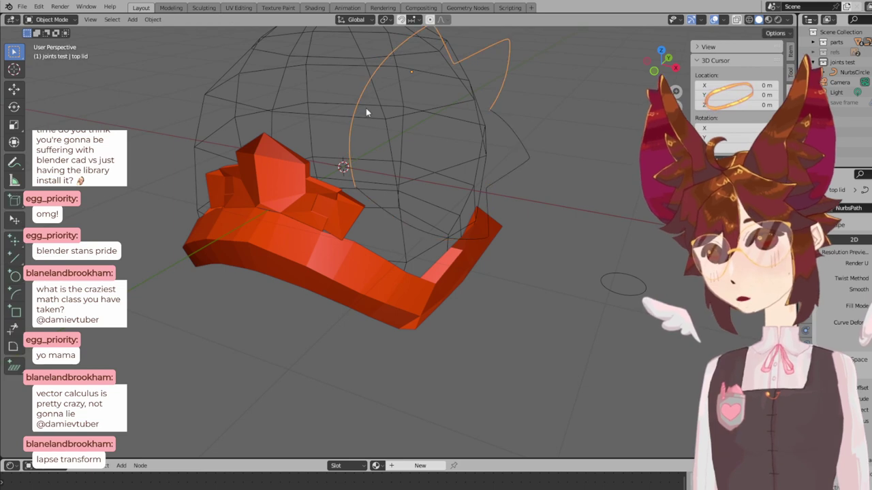
- Remove the NURBS circle and zoom in on the crown inside the dome
{"action": "key", "text": "ctrl+z"}
{"action": "key", "text": "ctrl+z"}
{"action": "key", "text": "ctrl+z"}
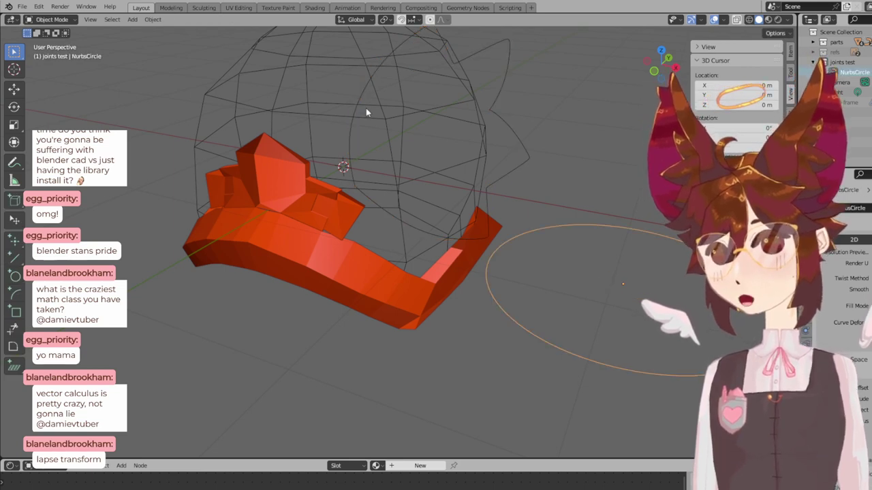
{"action": "key", "text": "ctrl+z"}
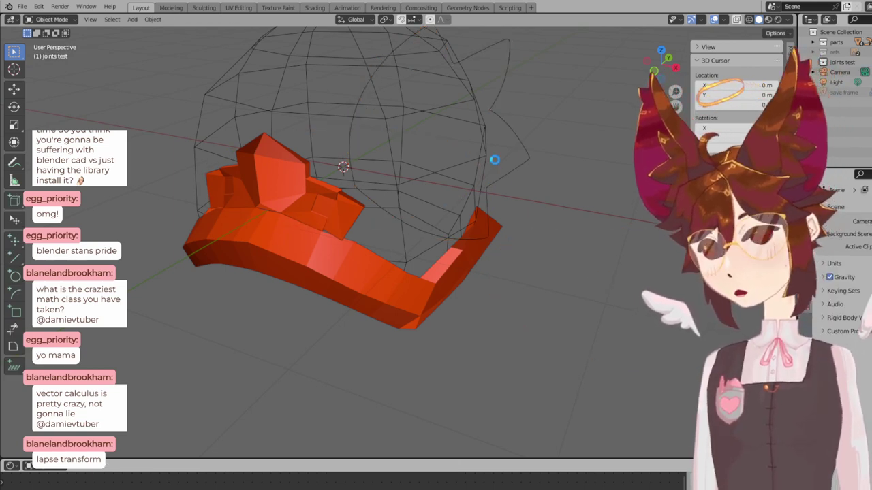
{"action": "middle_click_drag", "start_coordinate": [447, 197], "coordinate": [442, 173]}
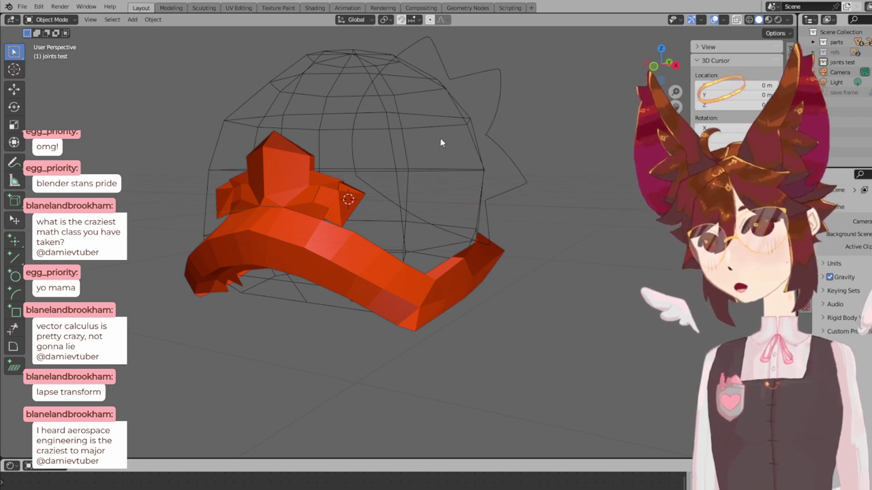
- Reopen the recent block-part project from File > Open Recent
{"action": "left_click", "coordinate": [22, 6]}
{"action": "mouse_move", "coordinate": [39, 40]}
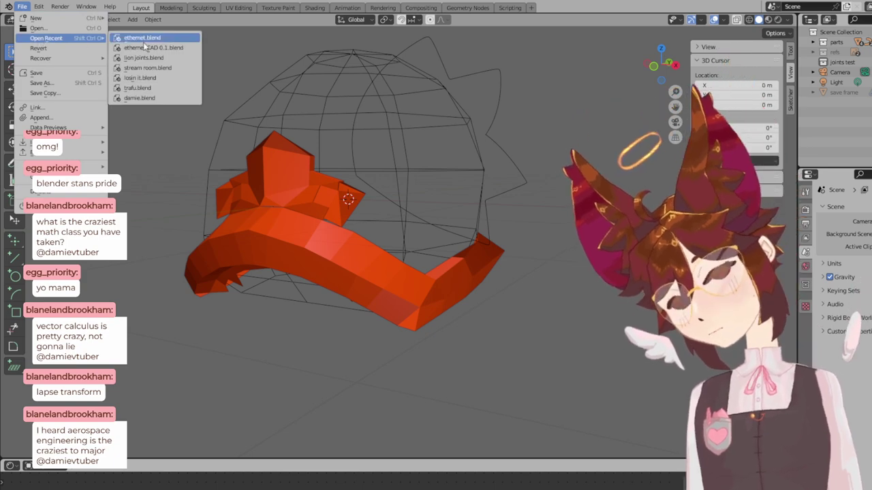
{"action": "left_click", "coordinate": [146, 47]}
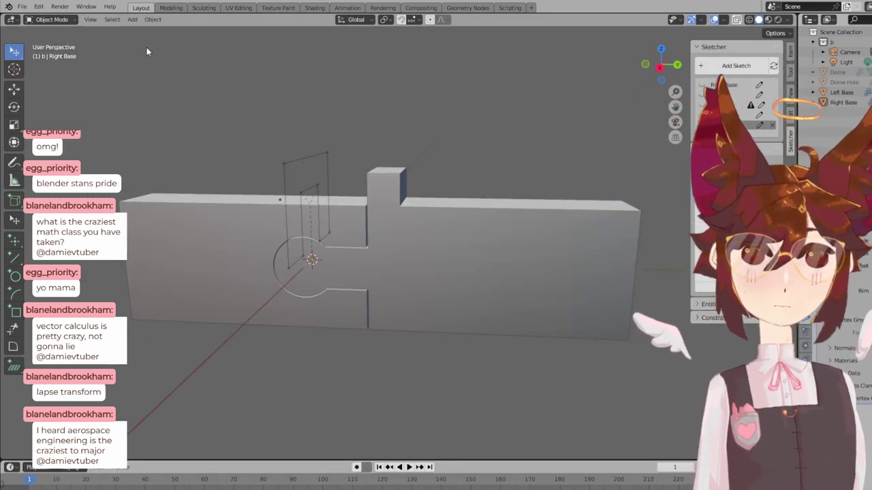
{"action": "scroll", "coordinate": [442, 240], "scroll_direction": "down", "scroll_amount": 2}
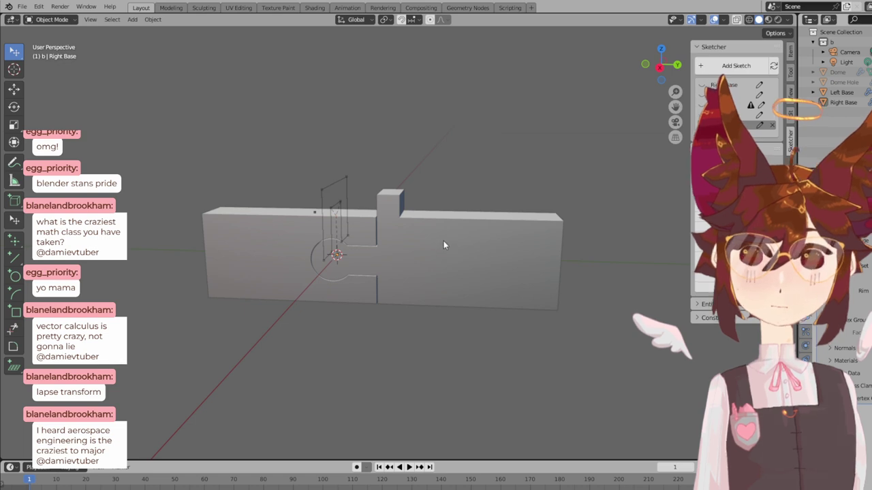
- Switch to front view, select Left Base, and start editing the Top Base sketch
{"action": "key", "text": "KP_1"}
{"action": "scroll", "coordinate": [363, 199], "scroll_direction": "up", "scroll_amount": 3}
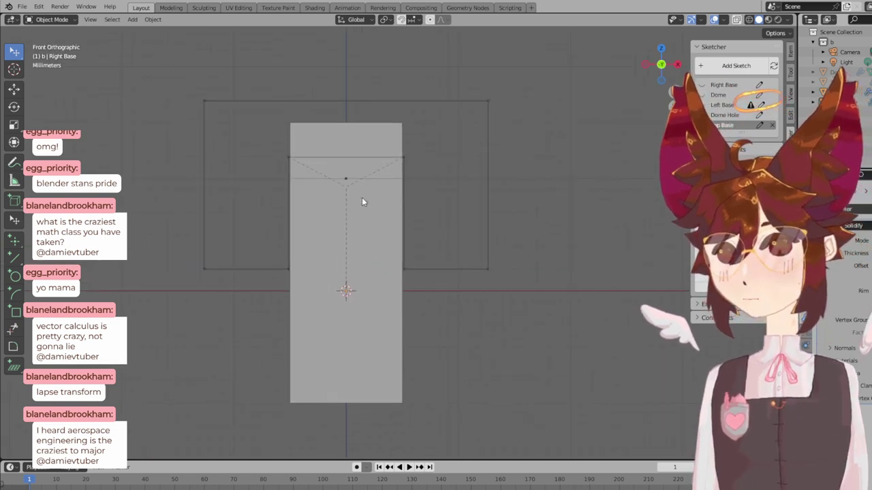
{"action": "left_click", "coordinate": [346, 193]}
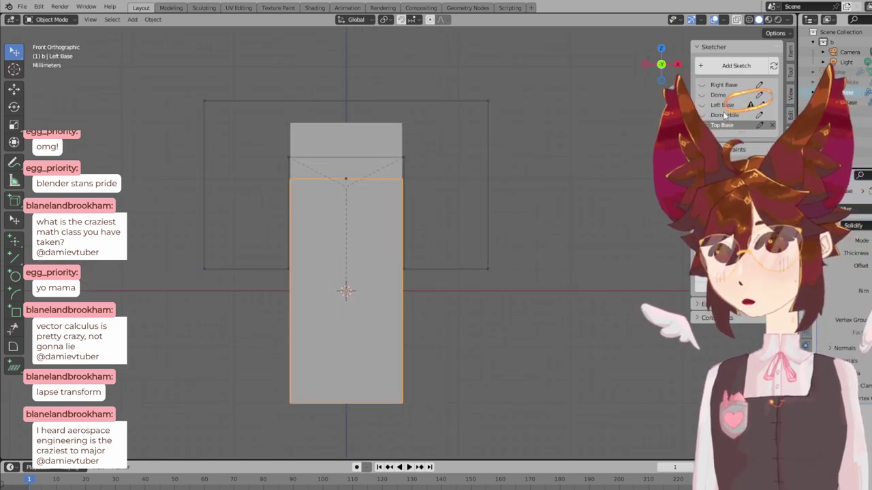
{"action": "left_click", "coordinate": [760, 126]}
{"action": "middle_click_drag", "start_coordinate": [355, 190], "coordinate": [401, 191], "text": "shift"}
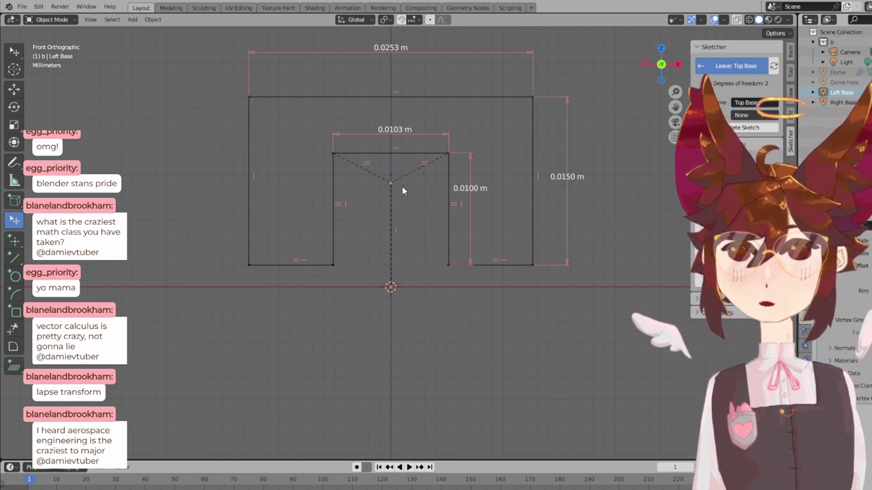
{"action": "scroll", "coordinate": [402, 187], "scroll_direction": "up", "scroll_amount": 2}
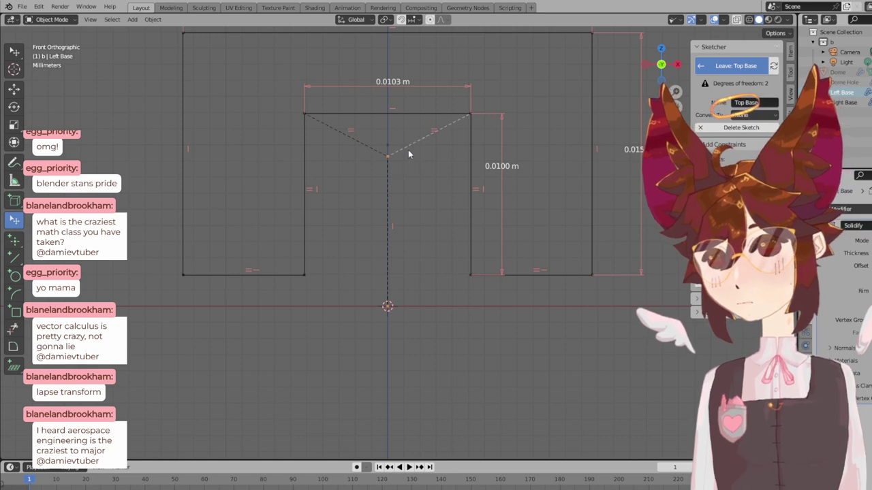
{"action": "middle_click_drag", "start_coordinate": [408, 150], "coordinate": [406, 208], "text": "shift"}
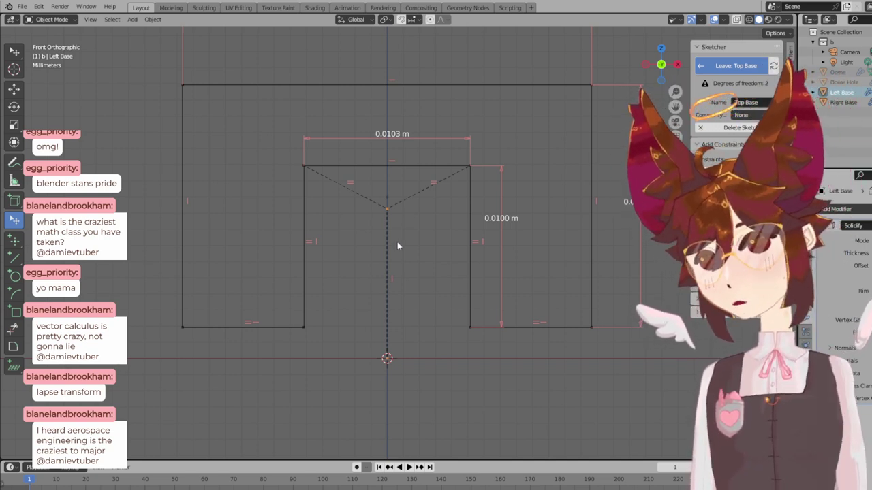
{"action": "middle_click_drag", "start_coordinate": [415, 233], "coordinate": [404, 233]}
{"action": "key", "text": "KP_1"}
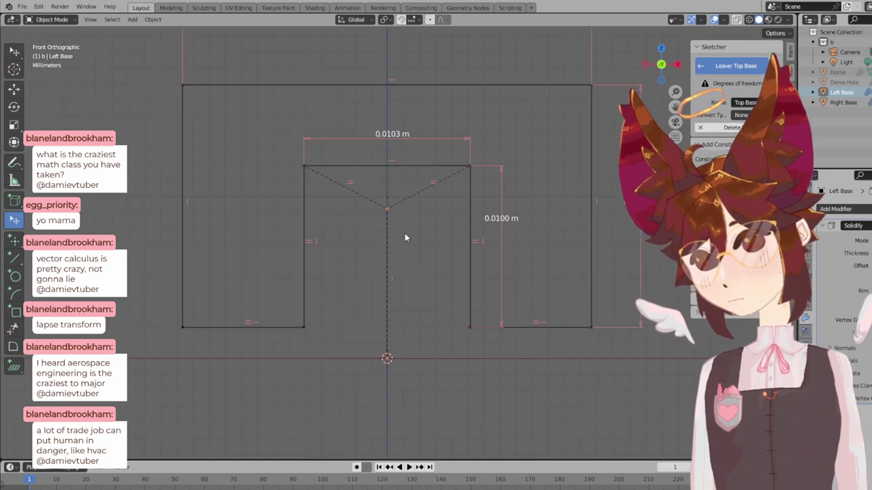
{"action": "key", "text": "KP_3"}
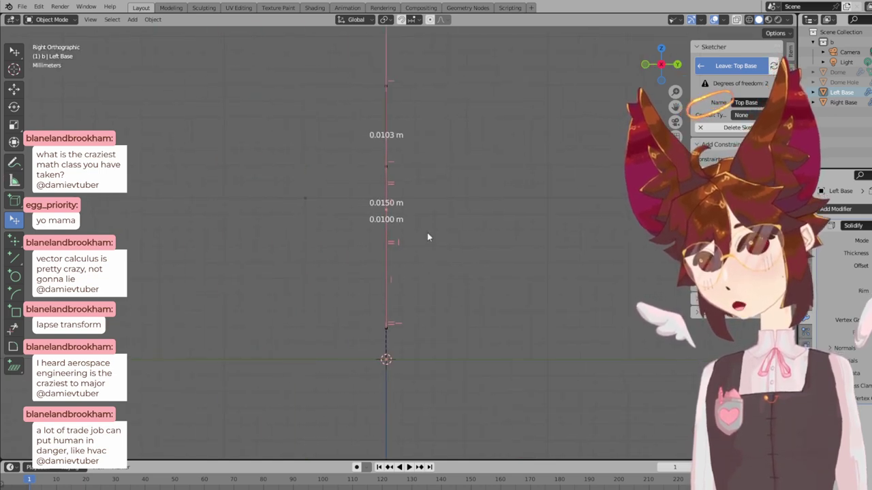
{"action": "middle_click_drag", "start_coordinate": [446, 233], "coordinate": [461, 230], "text": "shift"}
{"action": "key", "text": "KP_1"}
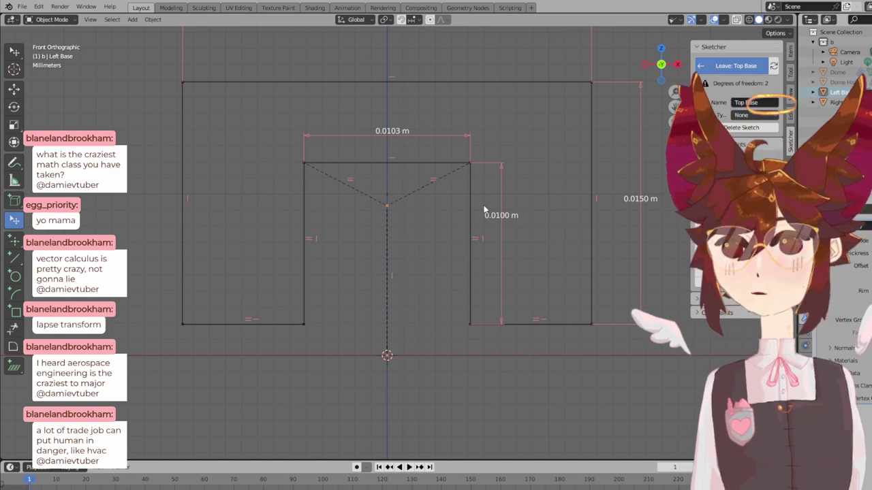
{"action": "scroll", "coordinate": [401, 217], "scroll_direction": "up", "scroll_amount": 4}
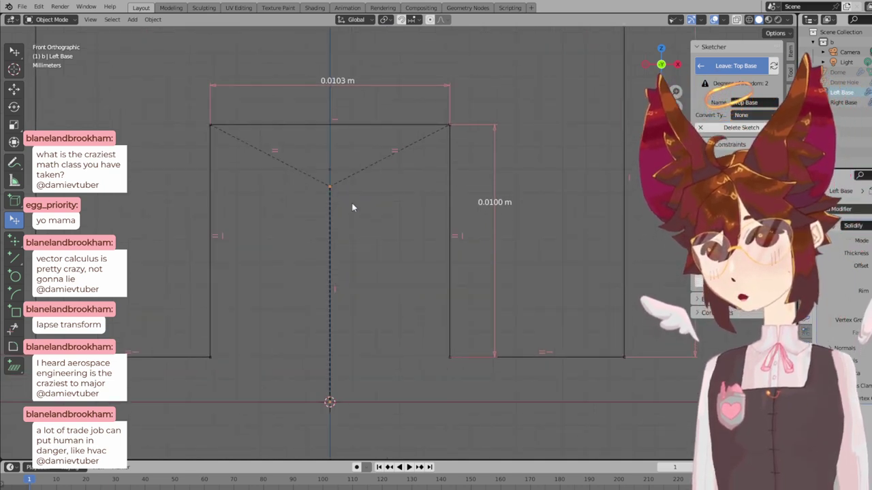
{"action": "middle_click_drag", "start_coordinate": [401, 229], "coordinate": [356, 232]}
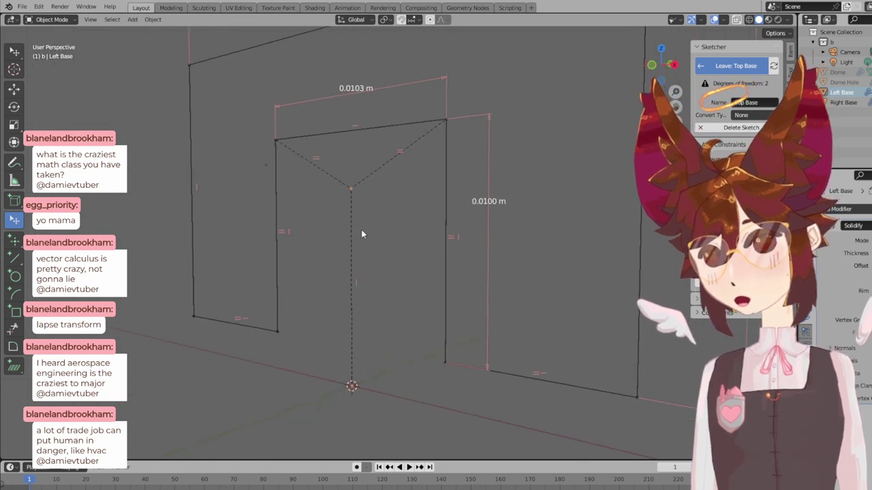
- Delete the dashed centre line, both dashed V lines and the point at the V's tip
{"action": "right_click", "coordinate": [352, 204]}
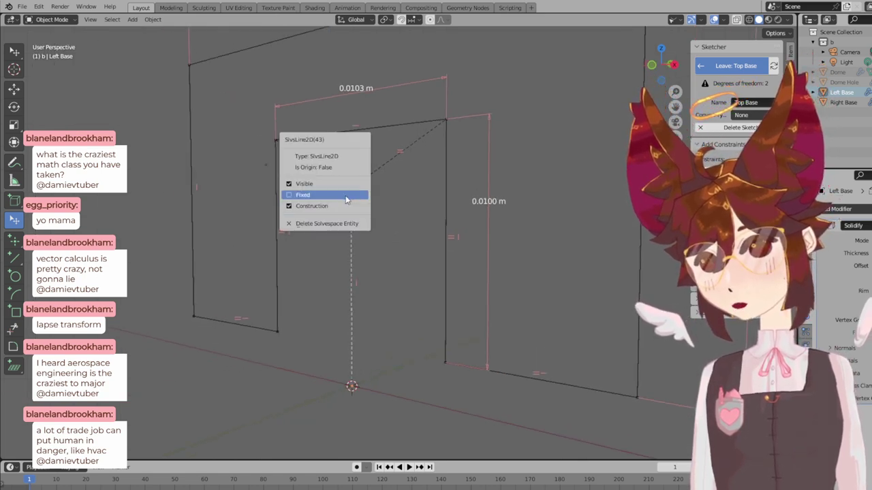
{"action": "left_click", "coordinate": [336, 223]}
{"action": "right_click", "coordinate": [350, 170]}
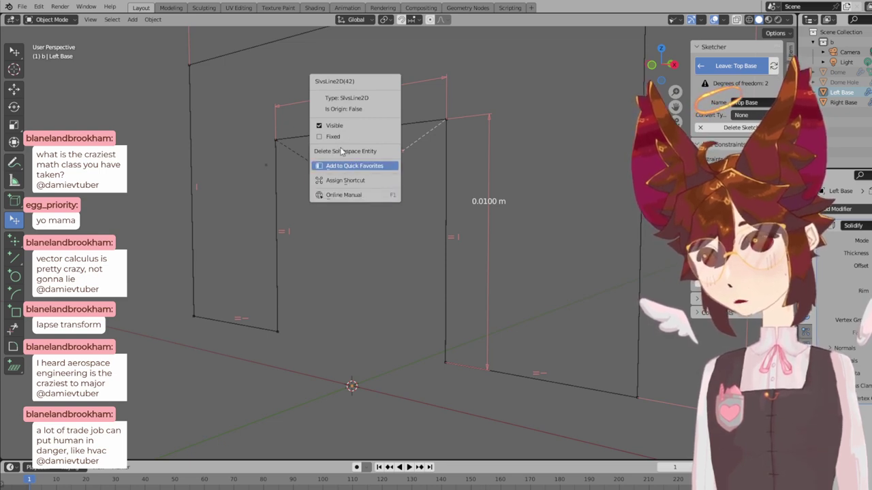
{"action": "left_click", "coordinate": [357, 165]}
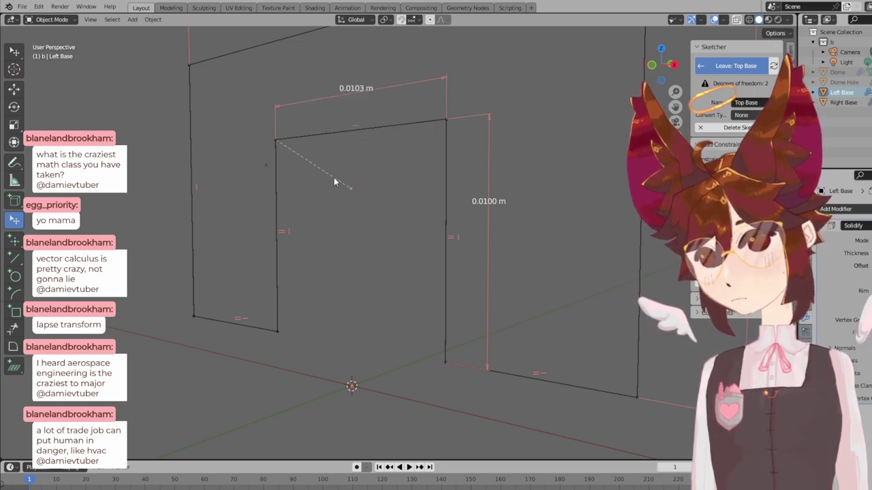
{"action": "right_click", "coordinate": [334, 177]}
{"action": "left_click", "coordinate": [323, 177]}
{"action": "right_click", "coordinate": [351, 188]}
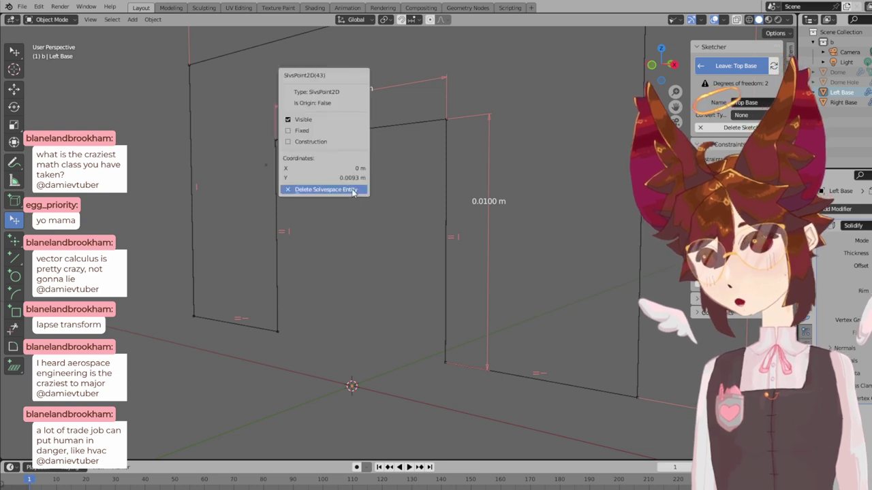
{"action": "left_click", "coordinate": [350, 189]}
- Return to front view and recentre the sketch, keeping the origin point
{"action": "key", "text": "KP_1"}
{"action": "right_click", "coordinate": [329, 403]}
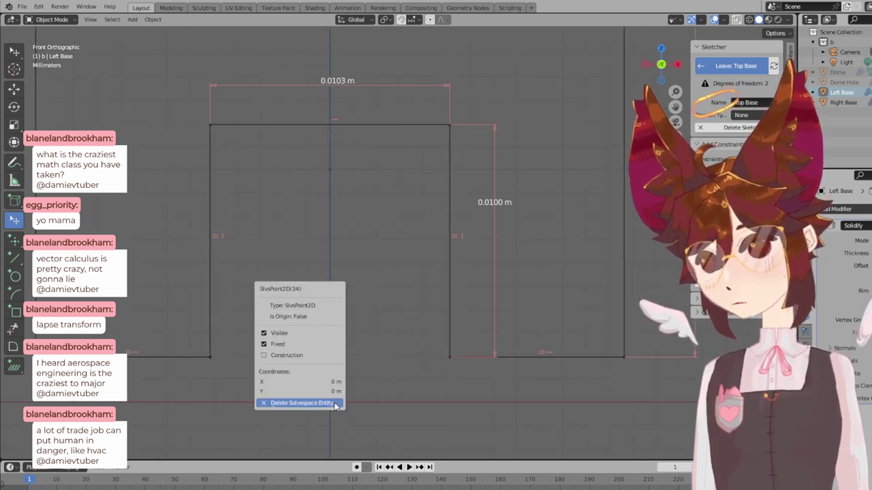
{"action": "left_click", "coordinate": [381, 388]}
{"action": "scroll", "coordinate": [349, 329], "scroll_direction": "down", "scroll_amount": 1}
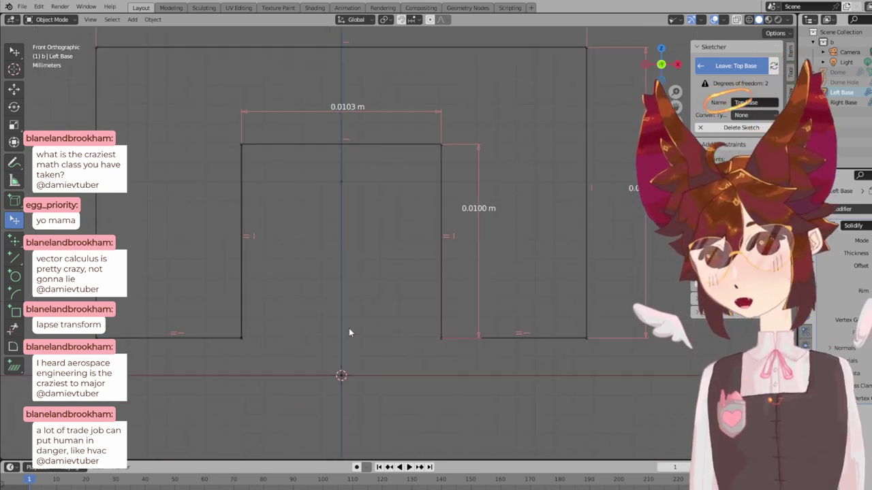
{"action": "middle_click_drag", "start_coordinate": [354, 300], "coordinate": [411, 294], "text": "shift"}
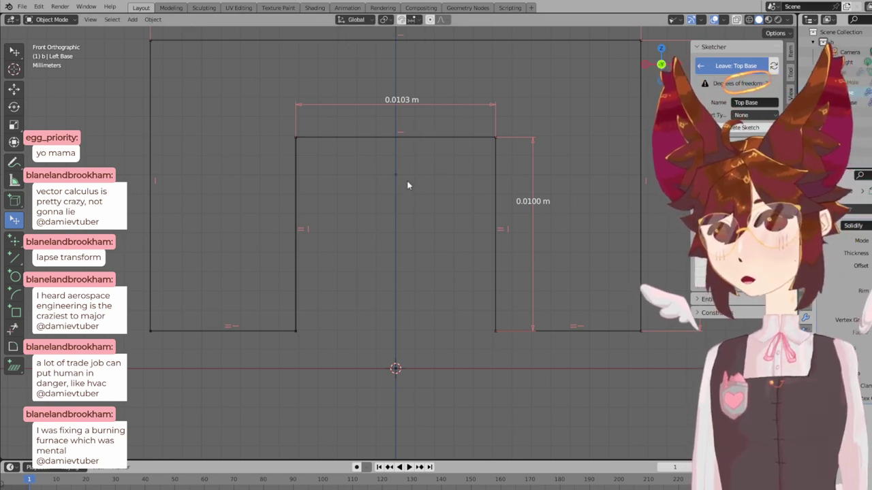
- Draw a V of lines from the opening's top-left corner to the origin and up to the top-right corner
{"action": "left_click", "coordinate": [297, 159]}
{"action": "left_click", "coordinate": [433, 203]}
{"action": "left_click", "coordinate": [297, 247]}
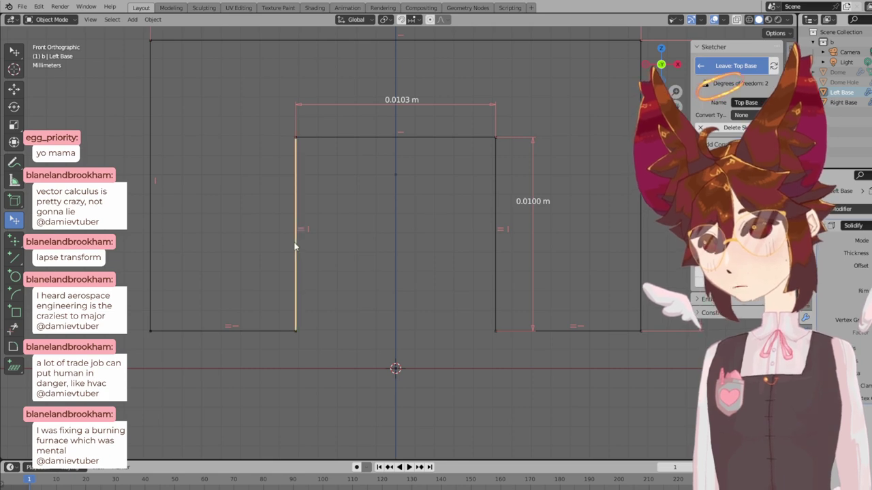
{"action": "scroll", "coordinate": [227, 214], "scroll_direction": "up", "scroll_amount": 1}
{"action": "scroll", "coordinate": [228, 218], "scroll_direction": "up", "scroll_amount": 4}
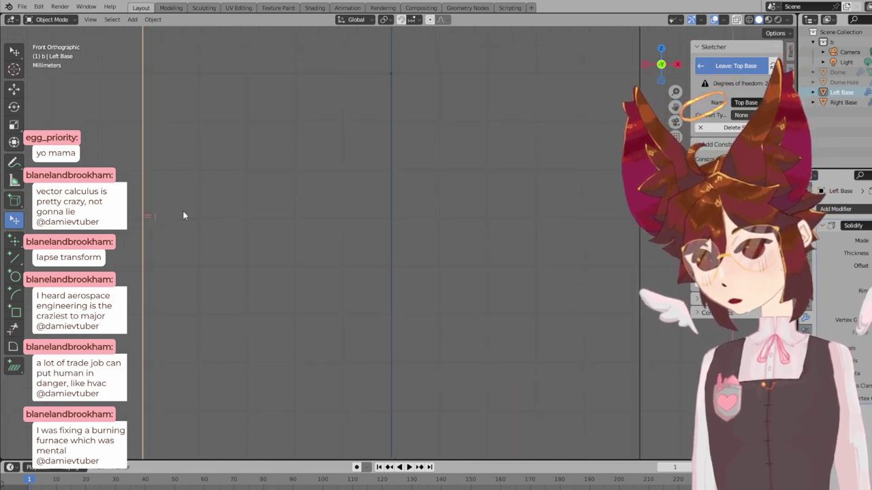
{"action": "scroll", "coordinate": [197, 215], "scroll_direction": "down", "scroll_amount": 5}
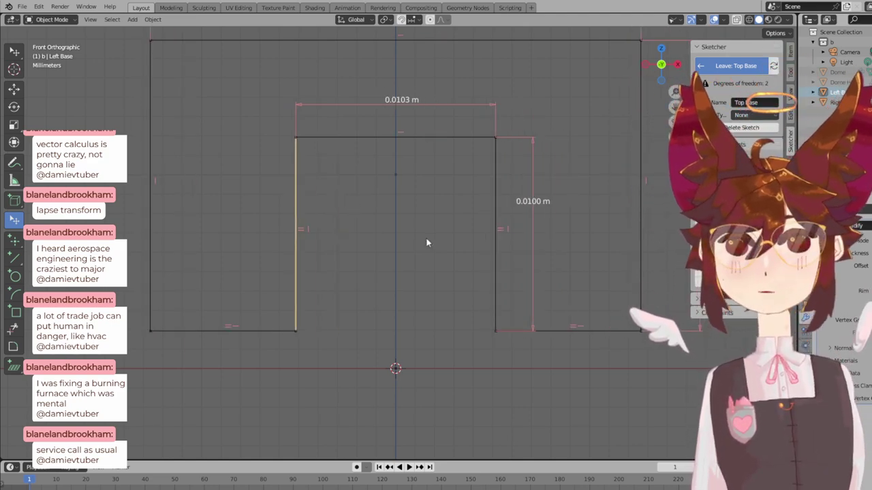
{"action": "left_click", "coordinate": [18, 262]}
{"action": "left_click", "coordinate": [295, 137]}
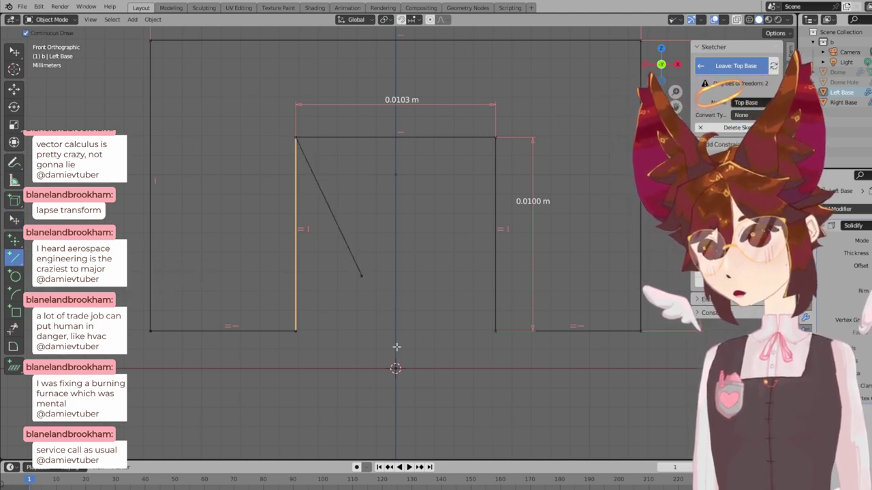
{"action": "left_click", "coordinate": [396, 368]}
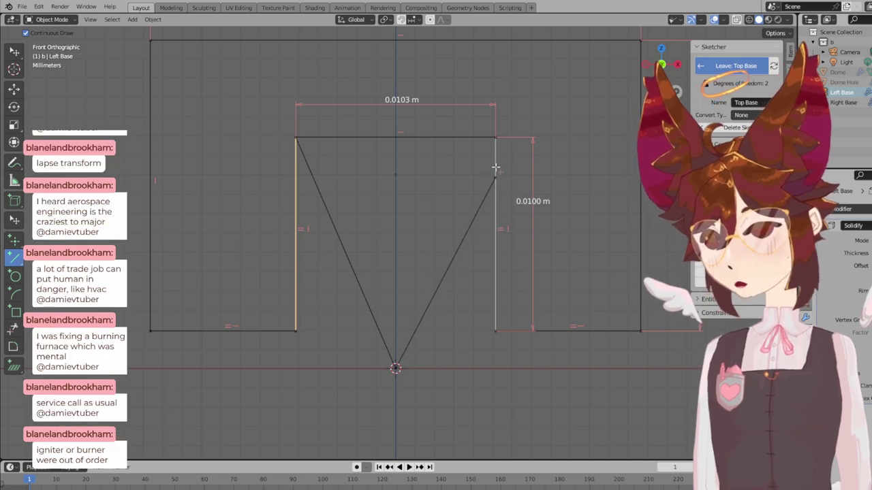
{"action": "left_click", "coordinate": [496, 138]}
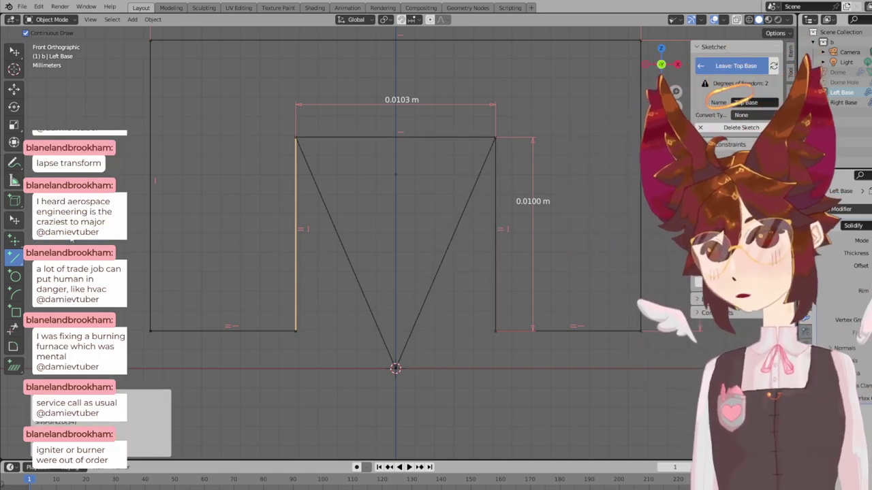
- Constrain the two V diagonals to equal length
{"action": "left_click", "coordinate": [17, 219]}
{"action": "left_click", "coordinate": [342, 254]}
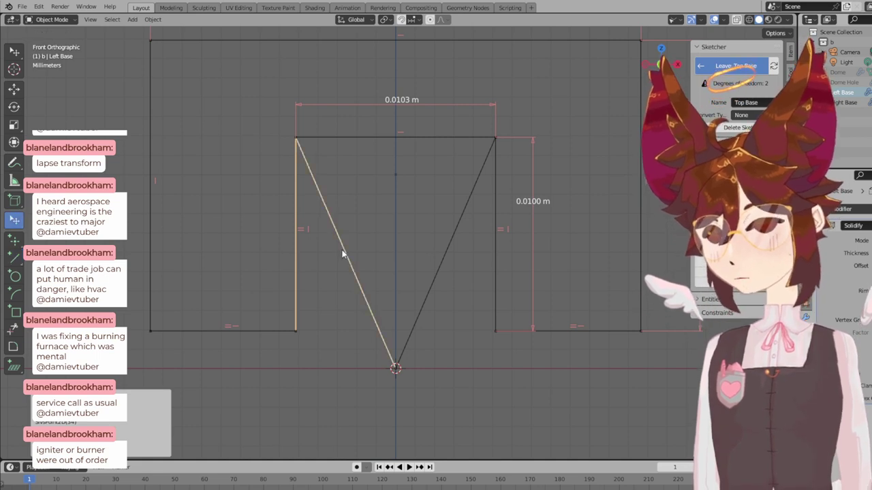
{"action": "left_click", "coordinate": [300, 268], "text": "shift"}
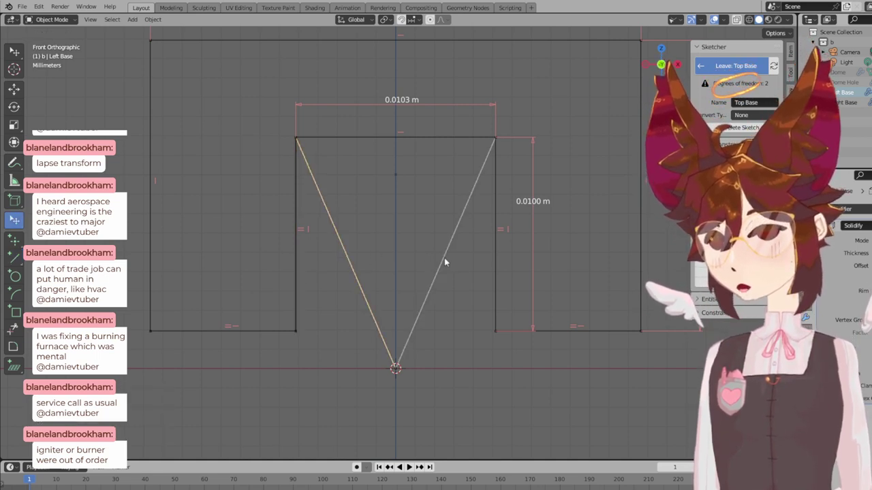
{"action": "left_click", "coordinate": [444, 259], "text": "shift"}
{"action": "key", "text": "e"}
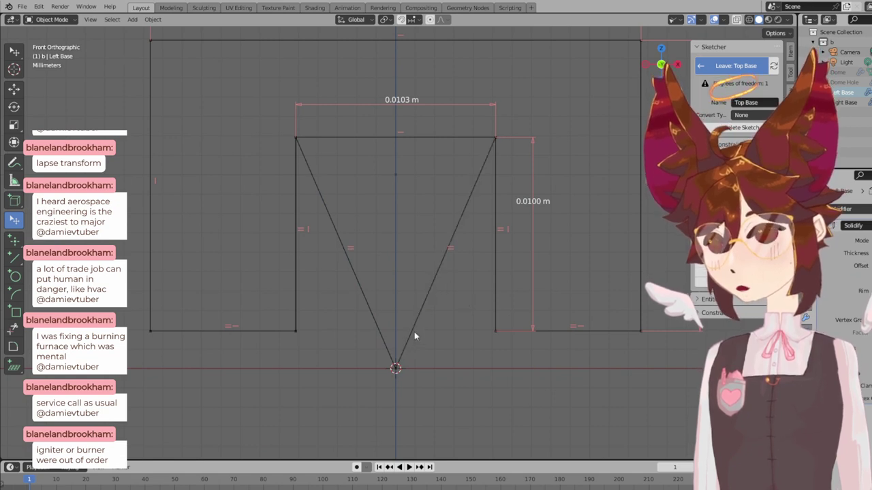
{"action": "mouse_move", "coordinate": [417, 336]}
{"action": "left_mouse_down"}
{"action": "mouse_move", "coordinate": [444, 326]}
{"action": "mouse_move", "coordinate": [431, 338]}
{"action": "mouse_move", "coordinate": [435, 278]}
{"action": "mouse_move", "coordinate": [437, 298]}
{"action": "left_mouse_up"}
{"action": "left_click", "coordinate": [461, 219]}
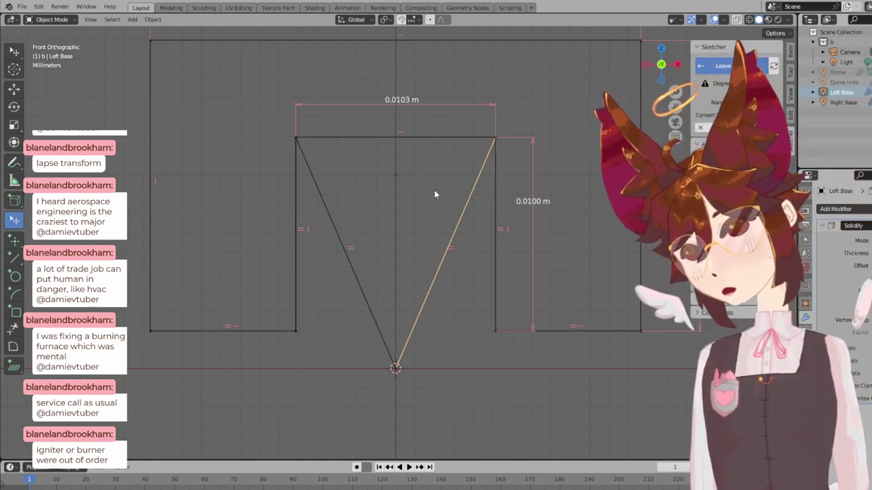
- Mark both V diagonals as construction lines
{"action": "right_click", "coordinate": [352, 273]}
{"action": "left_click", "coordinate": [348, 248]}
{"action": "right_click", "coordinate": [438, 274]}
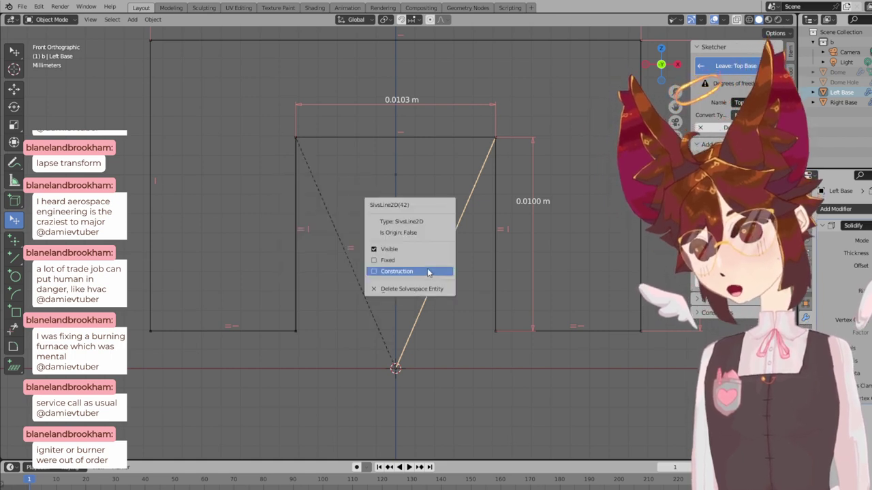
{"action": "left_click", "coordinate": [433, 249]}
- Draw a vertical construction line from the origin up to the top edge
{"action": "key", "text": "l"}
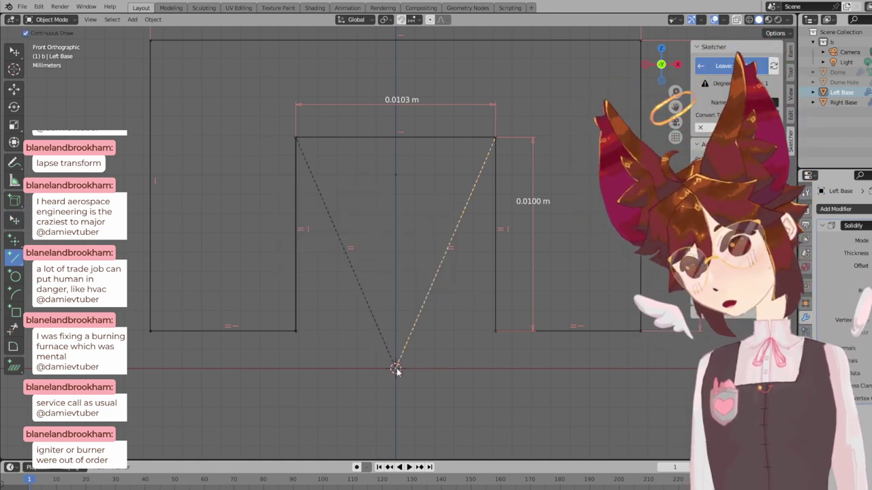
{"action": "left_click", "coordinate": [397, 369]}
{"action": "left_click", "coordinate": [397, 139]}
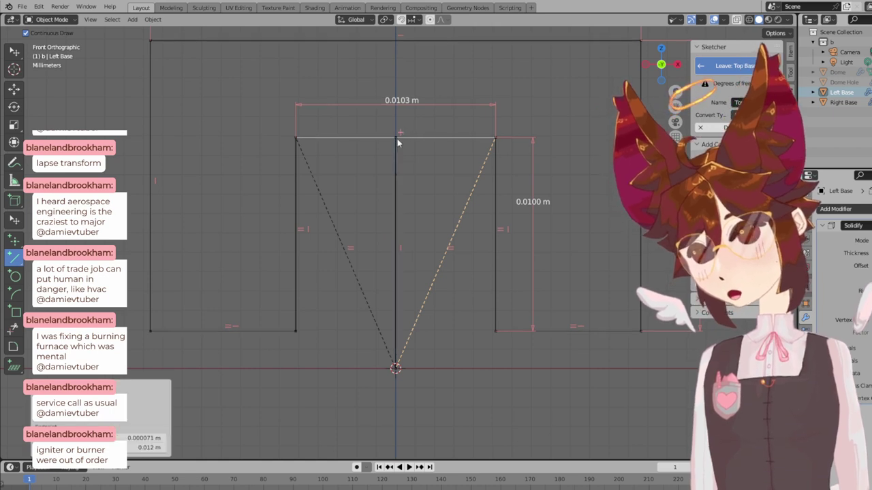
{"action": "left_click", "coordinate": [14, 220]}
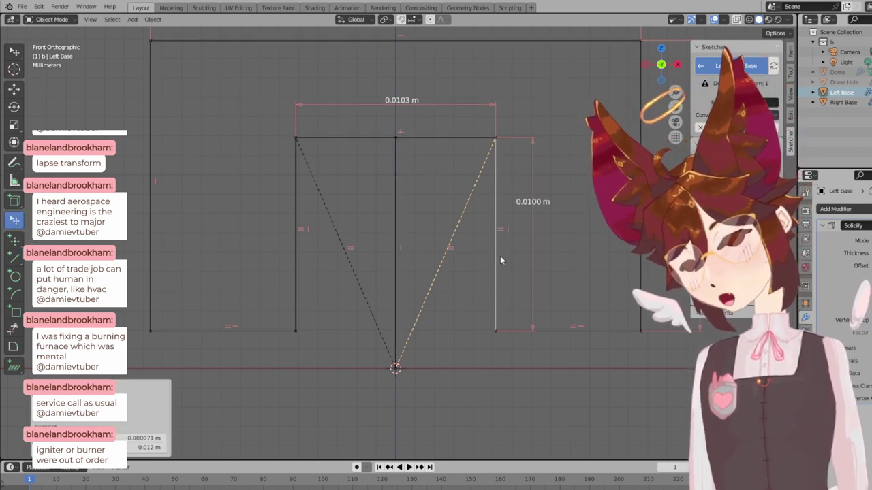
{"action": "left_click", "coordinate": [395, 213]}
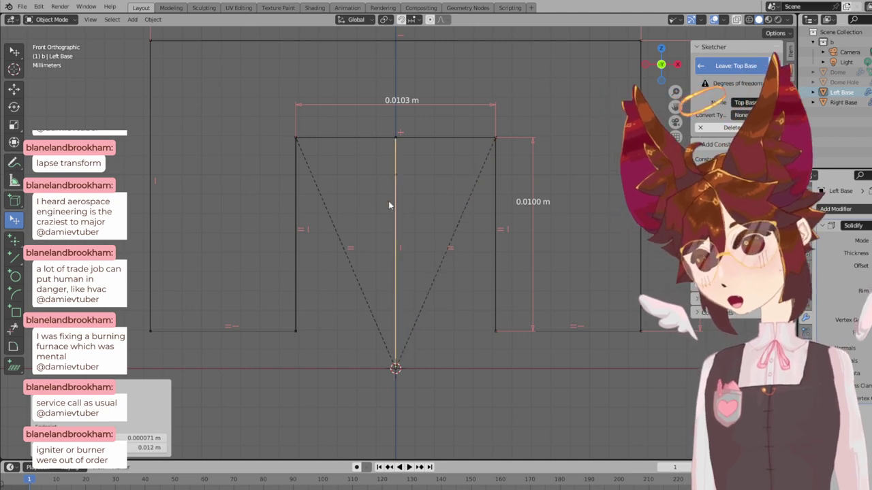
{"action": "right_click", "coordinate": [389, 204]}
{"action": "left_click", "coordinate": [392, 199]}
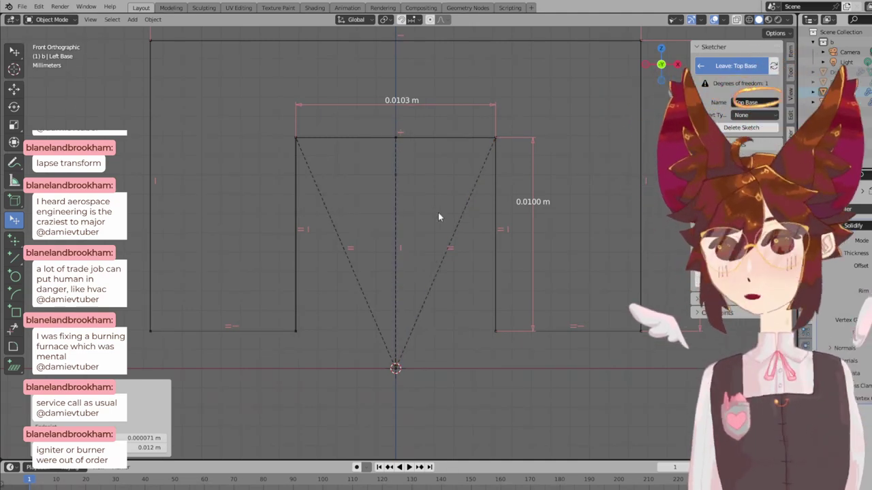
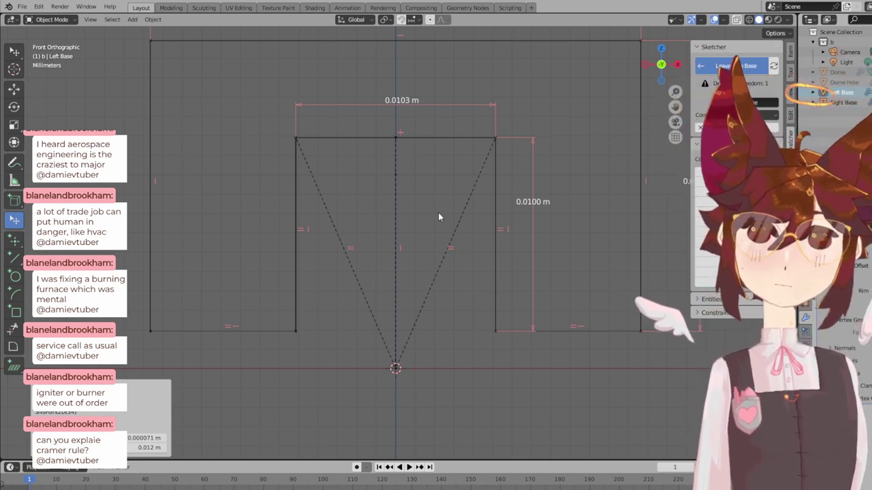
- Delete the left and right diagonal construction lines from the Top Base sketch
{"action": "right_click", "coordinate": [334, 228]}
{"action": "left_click", "coordinate": [344, 226]}
{"action": "right_click", "coordinate": [344, 240]}
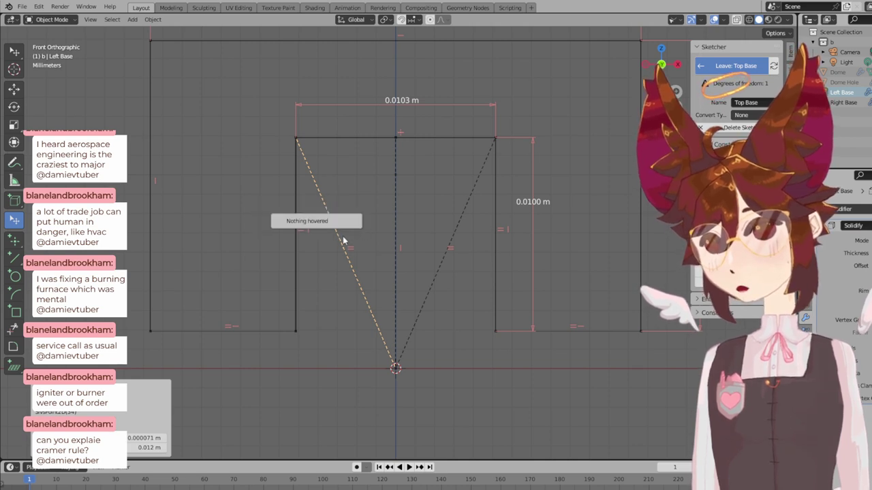
{"action": "key", "text": "Escape"}
{"action": "right_click", "coordinate": [341, 243]}
{"action": "left_click", "coordinate": [331, 255]}
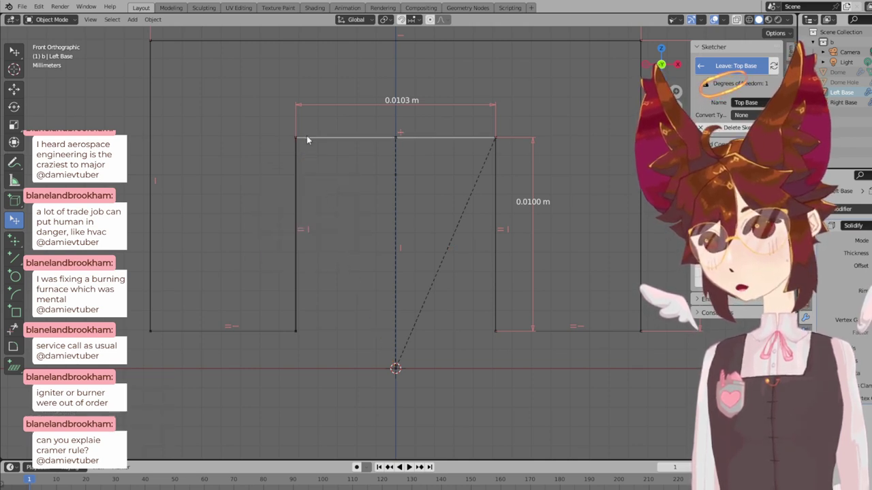
{"action": "right_click", "coordinate": [437, 269]}
{"action": "left_click", "coordinate": [436, 269]}
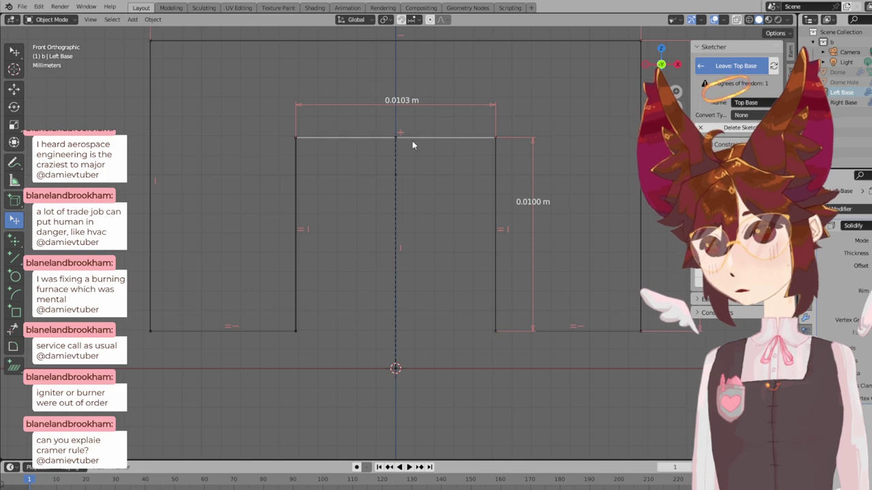
- Drag the top edge down, leave the Top Base sketch, and return to front view
{"action": "mouse_move", "coordinate": [412, 140]}
{"action": "left_mouse_down"}
{"action": "mouse_move", "coordinate": [410, 151]}
{"action": "mouse_move", "coordinate": [413, 133]}
{"action": "mouse_move", "coordinate": [421, 154]}
{"action": "left_mouse_up"}
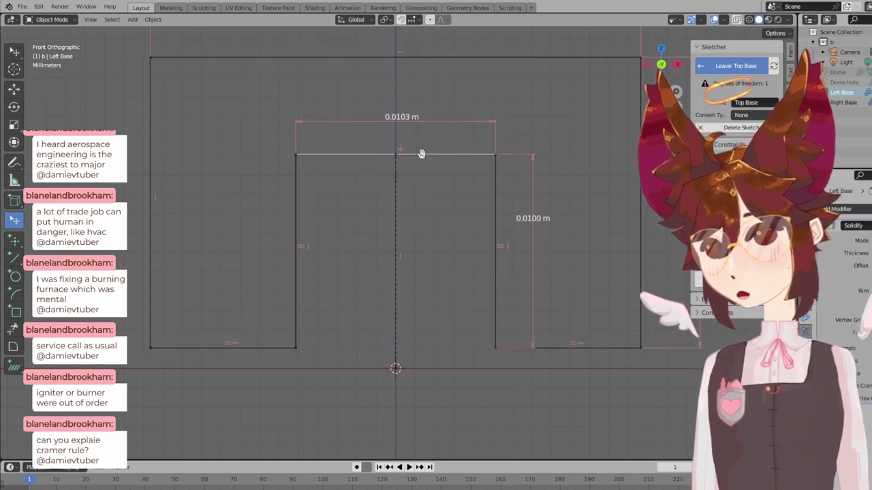
{"action": "scroll", "coordinate": [487, 204], "scroll_direction": "down", "scroll_amount": 4}
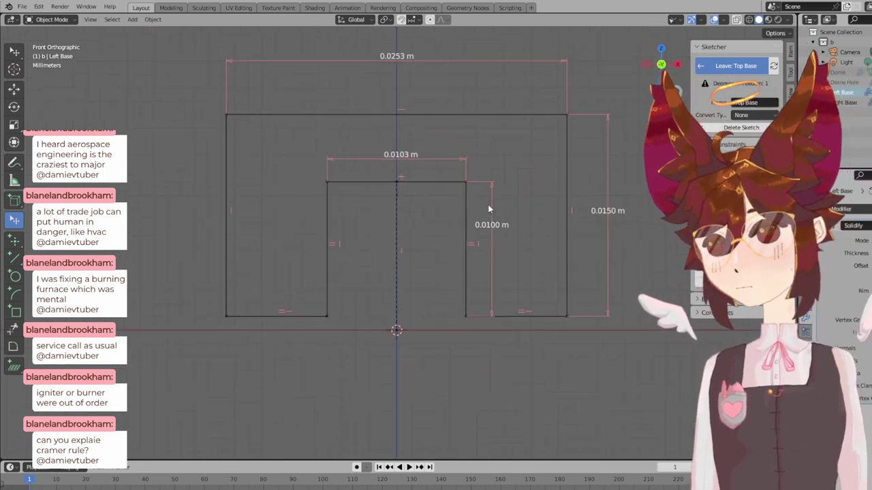
{"action": "left_click", "coordinate": [736, 66]}
{"action": "mouse_move", "coordinate": [541, 204]}
{"action": "middle_mouse_down"}
{"action": "mouse_move", "coordinate": [475, 218]}
{"action": "mouse_move", "coordinate": [502, 220]}
{"action": "middle_mouse_up"}
{"action": "key", "text": "KP_1"}
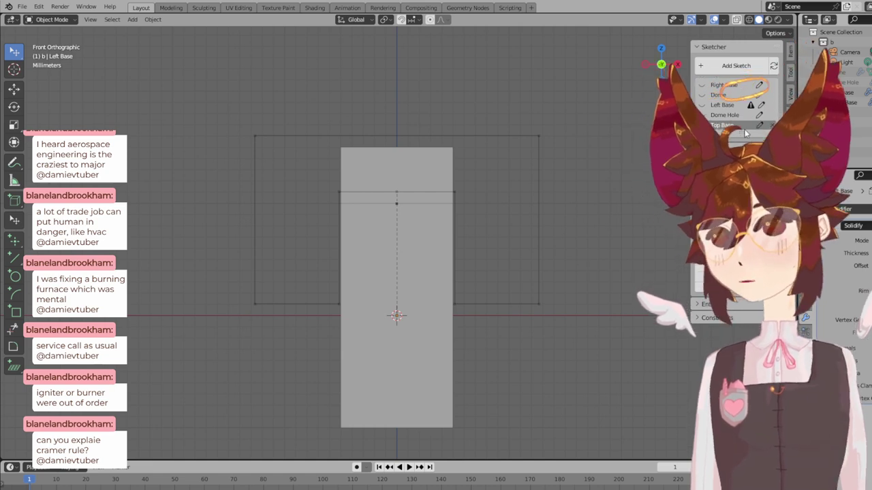
- Reopen Top Base, dimension the inner leg height to 0.0103 m, and leave the sketch
{"action": "double_click", "coordinate": [348, 264]}
{"action": "scroll", "coordinate": [348, 264], "scroll_direction": "up", "scroll_amount": 1}
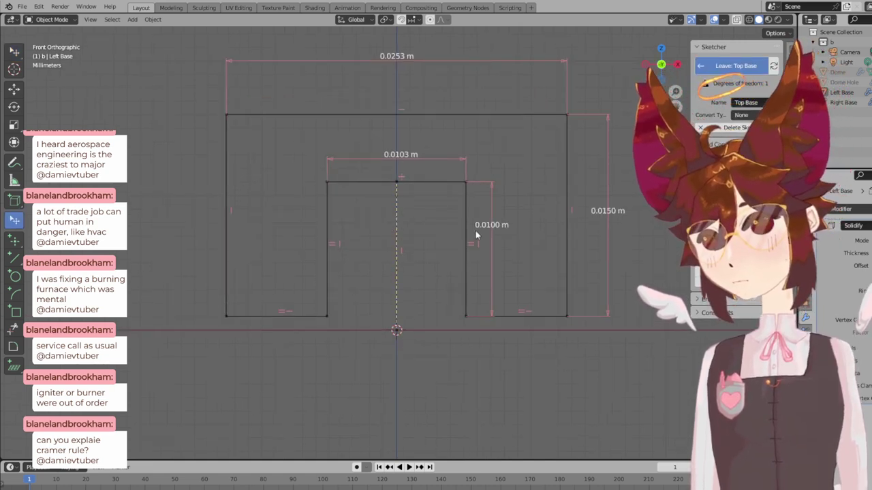
{"action": "key", "text": "d"}
{"action": "left_click", "coordinate": [368, 252]}
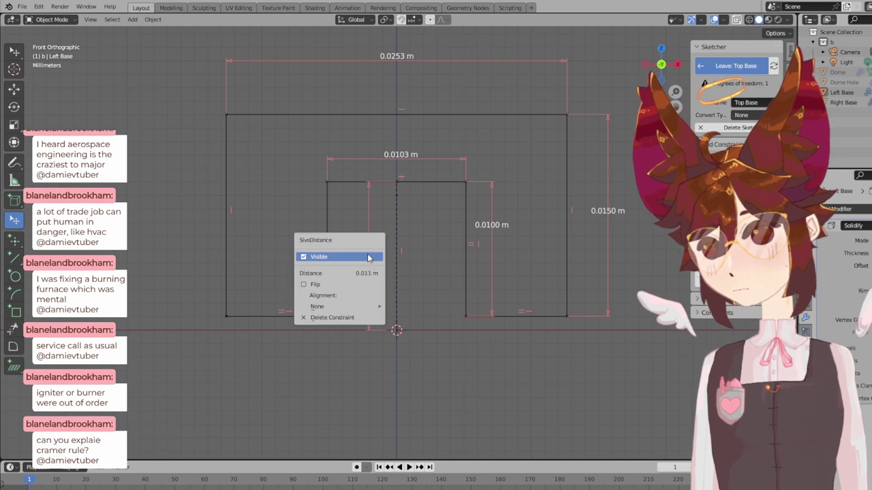
{"action": "left_click", "coordinate": [378, 273]}
{"action": "type", "text": "0.0103"}
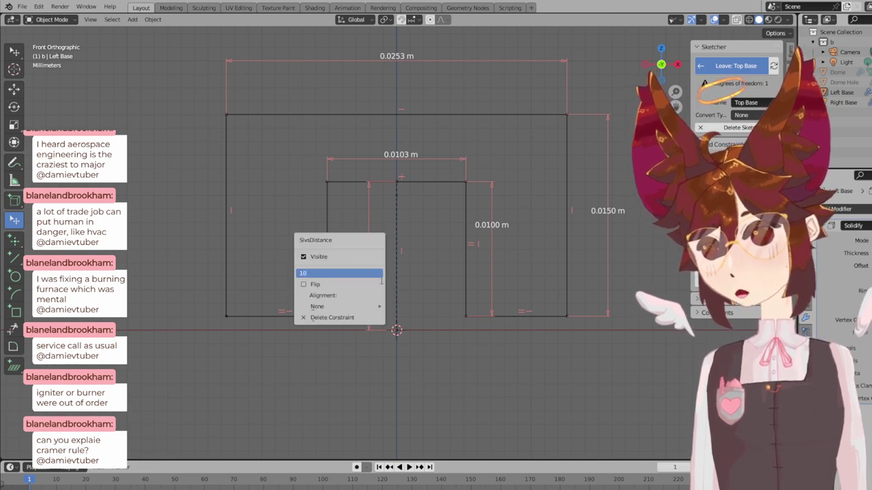
{"action": "key", "text": "Return"}
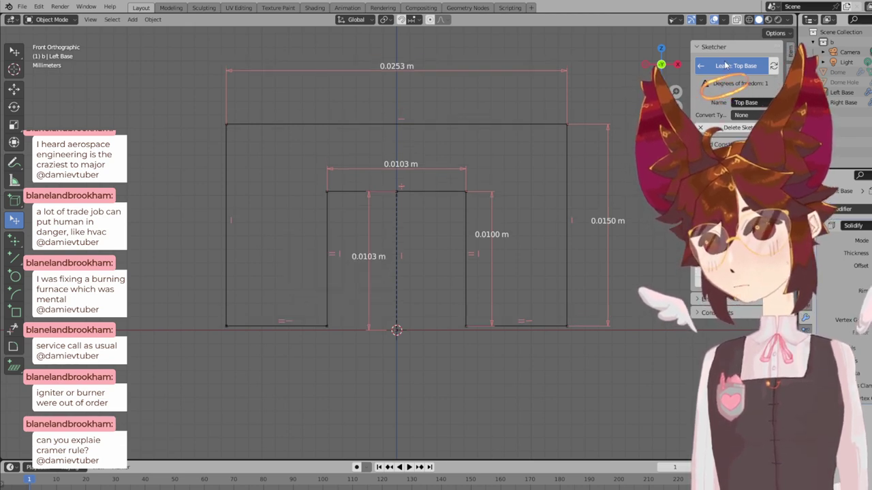
{"action": "key", "text": "Escape"}
{"action": "middle_click_drag", "start_coordinate": [519, 204], "coordinate": [492, 220]}
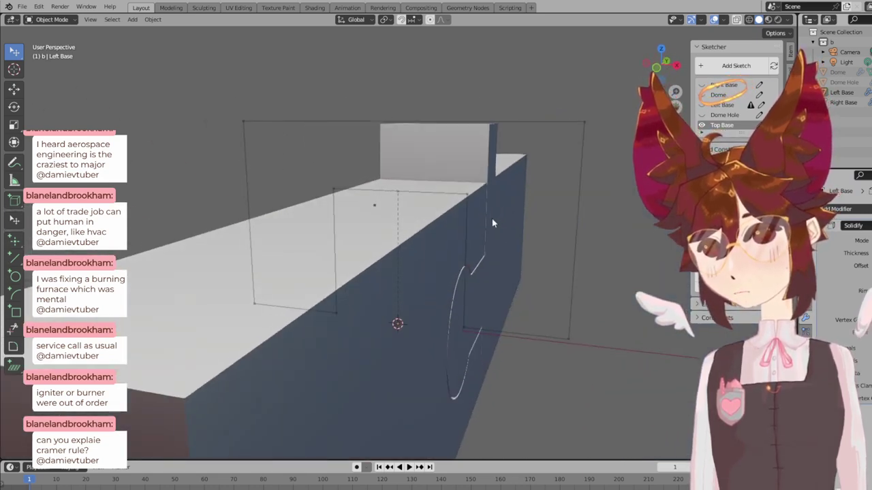
- Toggle between front and right orthographic views and zoom out on the cutout profile
{"action": "key", "text": "KP_1"}
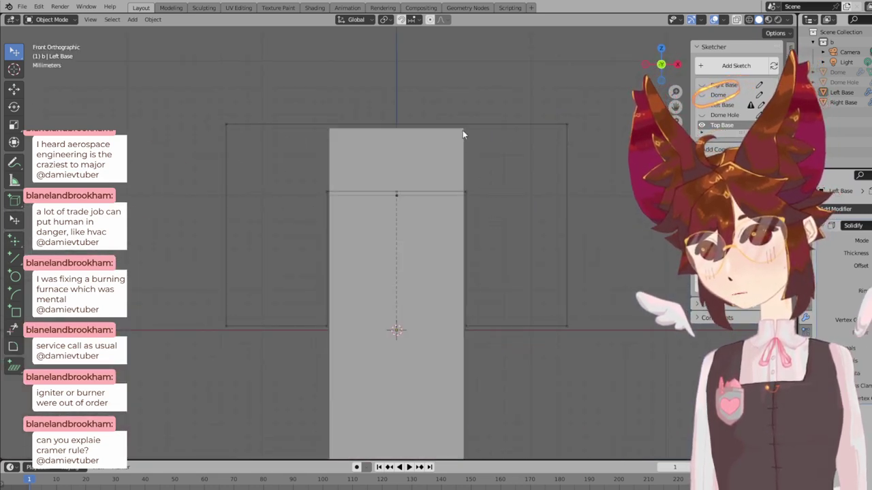
{"action": "key", "text": "KP_3"}
{"action": "key", "text": "KP_1"}
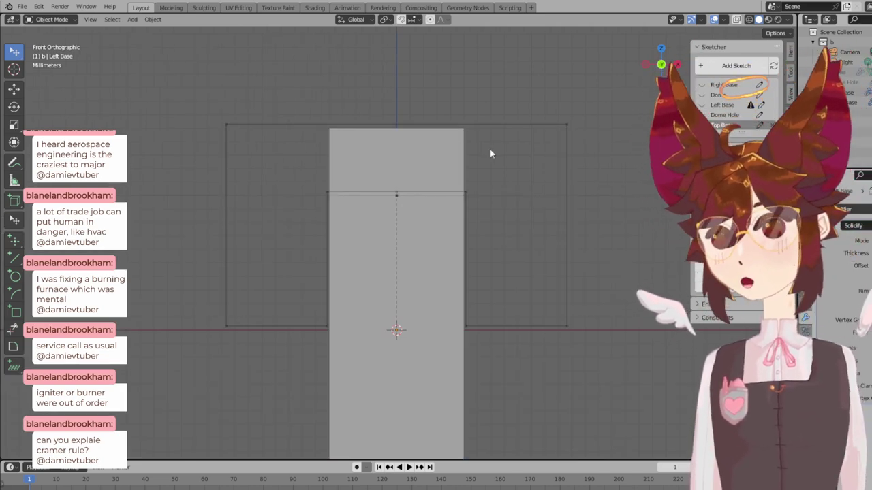
{"action": "key", "text": "KP_3"}
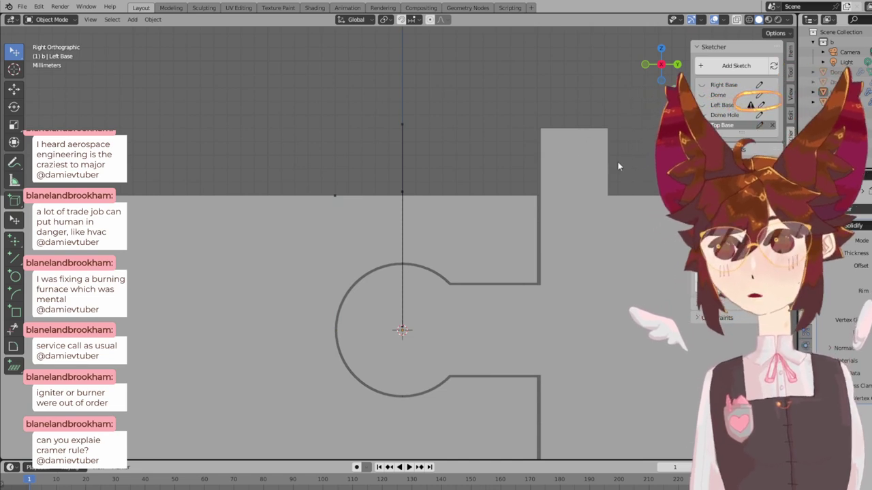
{"action": "scroll", "coordinate": [457, 137], "scroll_direction": "down", "scroll_amount": 2}
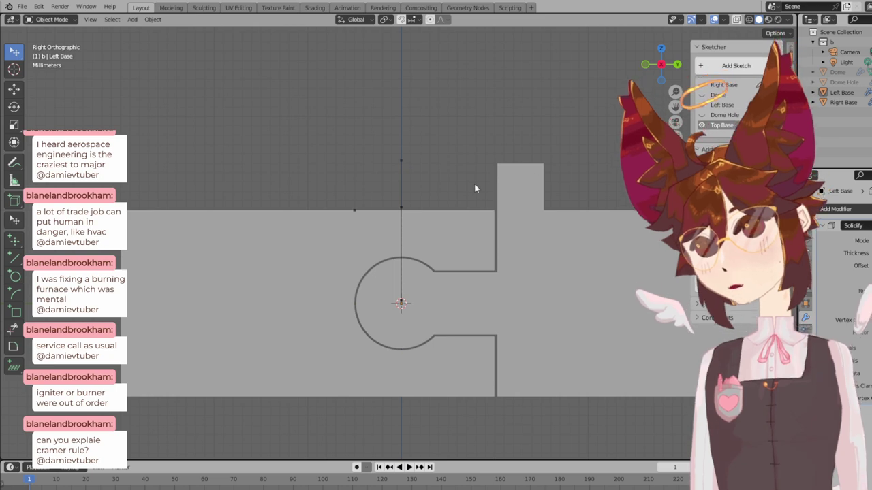
{"action": "mouse_move", "coordinate": [459, 179]}
{"action": "middle_mouse_down"}
{"action": "mouse_move", "coordinate": [557, 193]}
{"action": "mouse_move", "coordinate": [525, 193]}
{"action": "middle_mouse_up"}
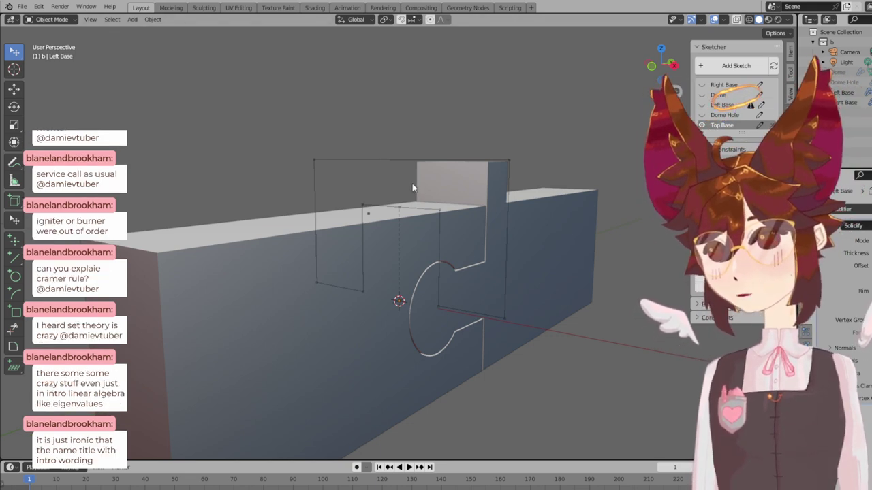
{"action": "key", "text": "KP_1"}
{"action": "scroll", "coordinate": [445, 130], "scroll_direction": "up", "scroll_amount": 2}
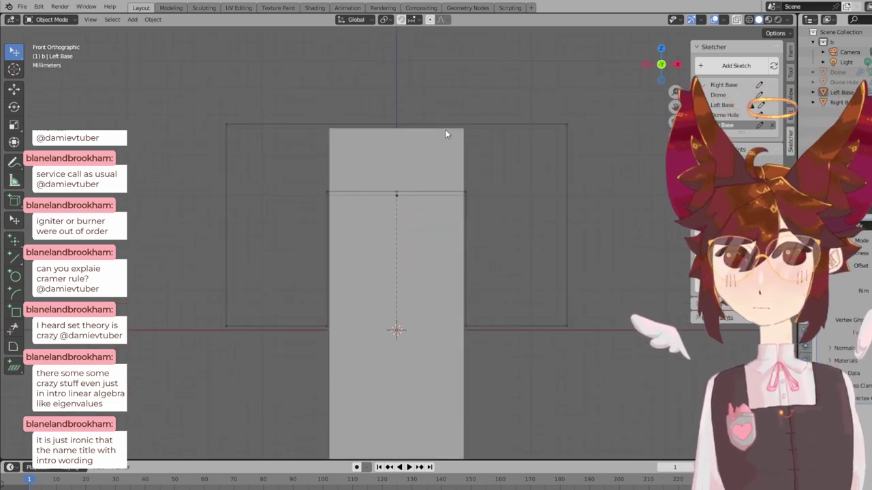
{"action": "scroll", "coordinate": [445, 134], "scroll_direction": "up", "scroll_amount": 5}
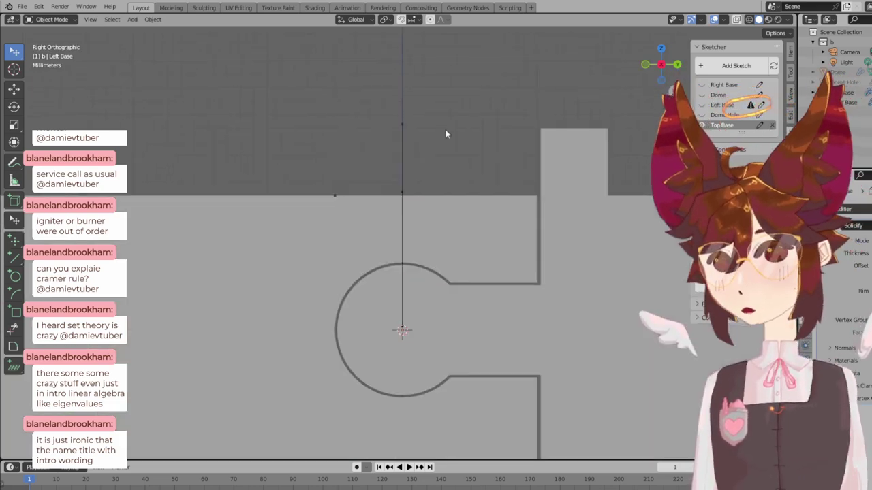
{"action": "scroll", "coordinate": [445, 133], "scroll_direction": "down", "scroll_amount": 7}
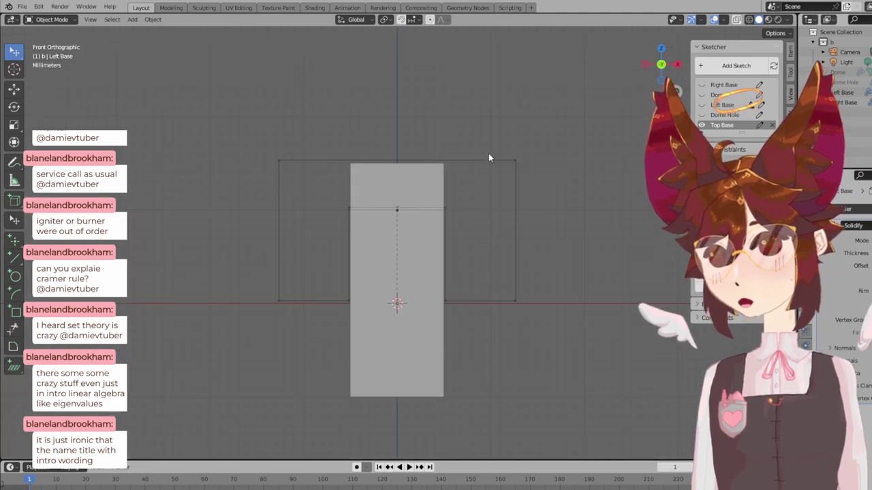
{"action": "middle_click_drag", "start_coordinate": [488, 158], "coordinate": [468, 173]}
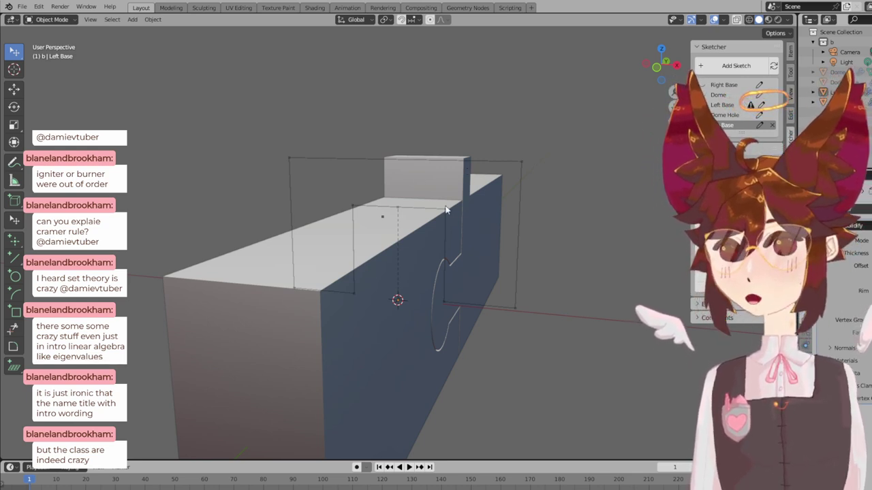
{"action": "middle_click_drag", "start_coordinate": [444, 208], "coordinate": [538, 208]}
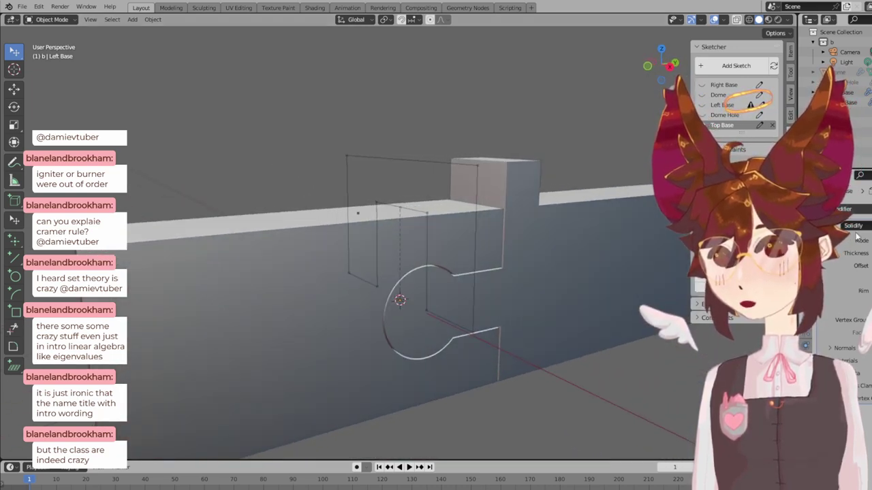
- Close the Top Base sketch, add a Solidify modifier, and view it from the right side
{"action": "left_click", "coordinate": [760, 125]}
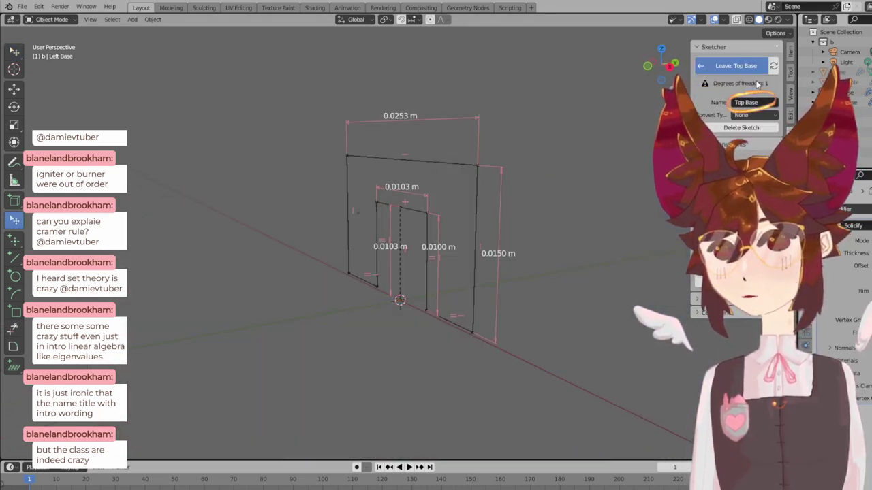
{"action": "left_click", "coordinate": [756, 115]}
{"action": "left_click", "coordinate": [733, 65]}
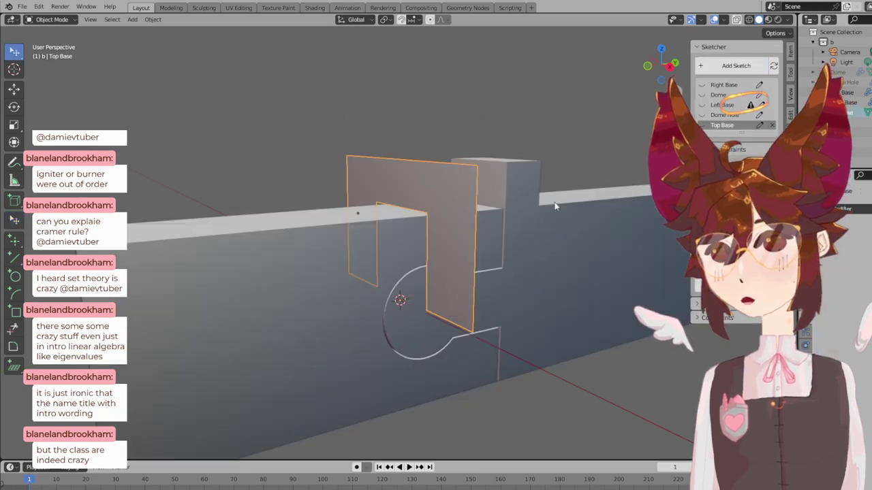
{"action": "left_click", "coordinate": [843, 209]}
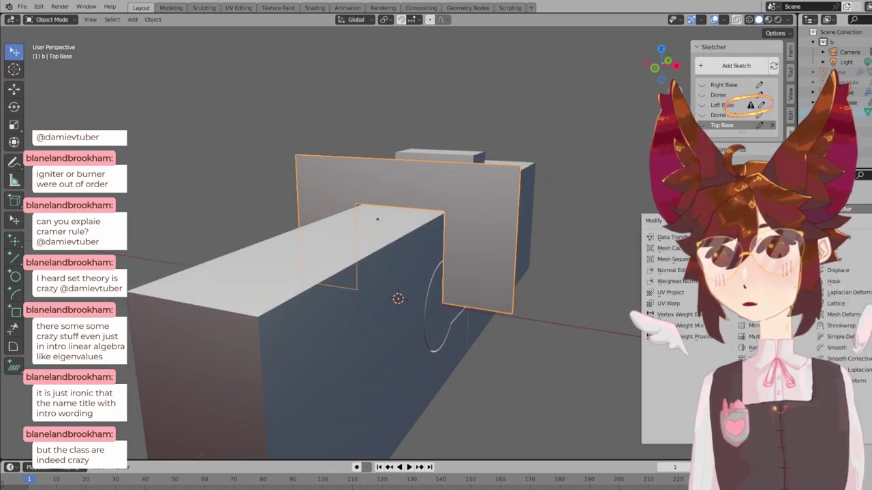
{"action": "left_click", "coordinate": [752, 380]}
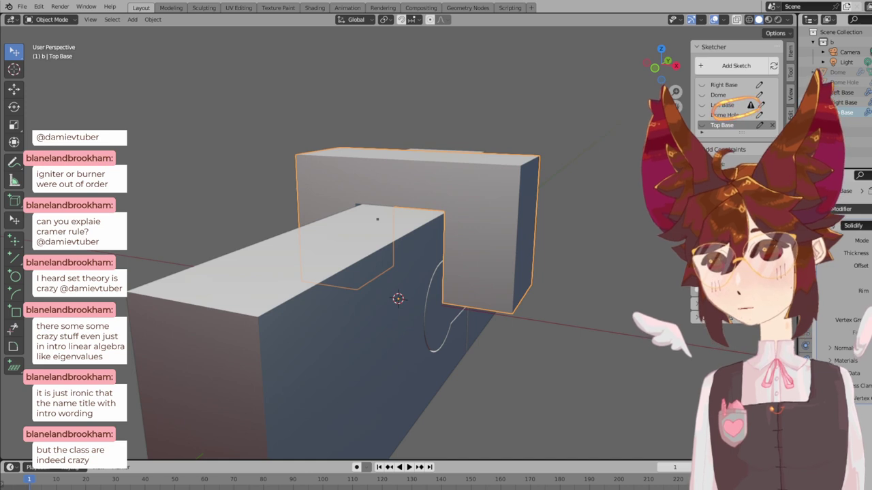
{"action": "key", "text": "KP_3"}
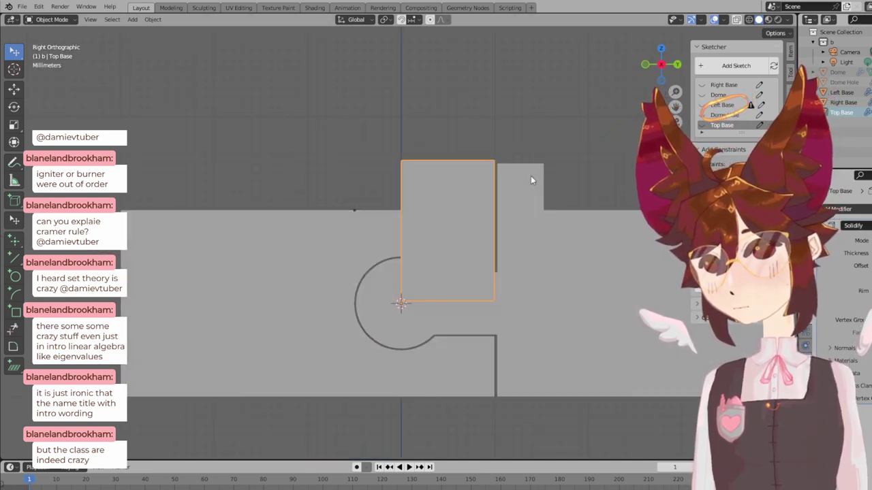
- Orbit and switch front and side views to inspect the thickened Top Base
{"action": "middle_click_drag", "start_coordinate": [461, 173], "coordinate": [485, 174]}
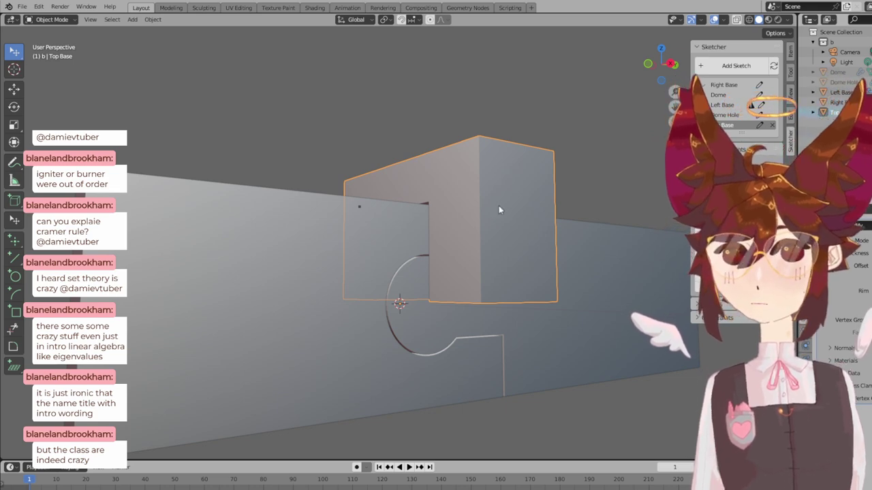
{"action": "middle_click_drag", "start_coordinate": [500, 208], "coordinate": [522, 232]}
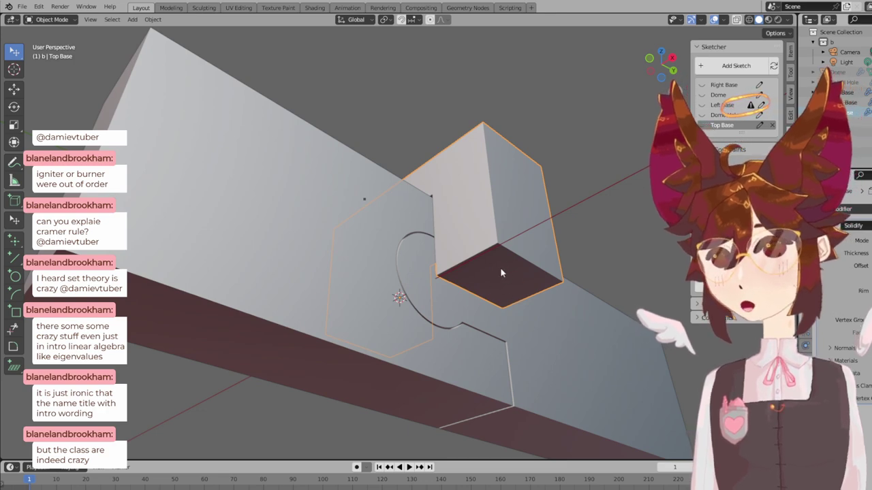
{"action": "key", "text": "KP_1"}
{"action": "key", "text": "KP_3"}
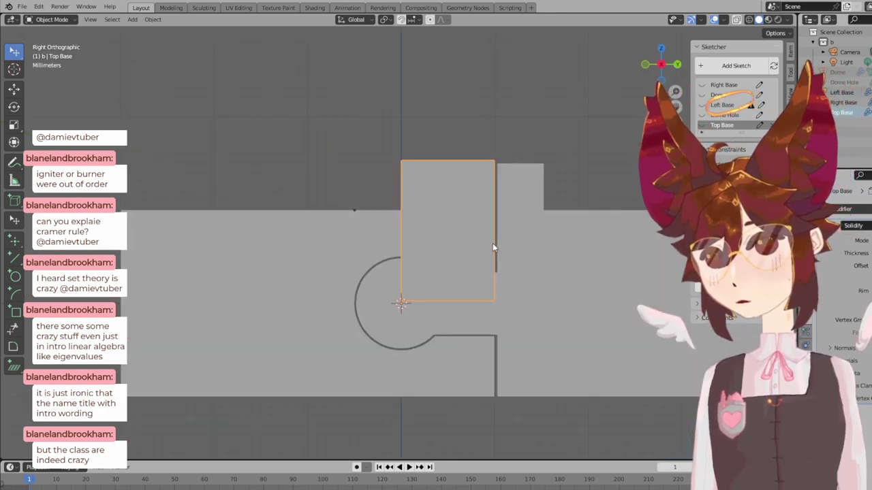
{"action": "key", "text": "KP_1"}
{"action": "mouse_move", "coordinate": [505, 266]}
{"action": "middle_mouse_down"}
{"action": "mouse_move", "coordinate": [345, 274]}
{"action": "mouse_move", "coordinate": [365, 268]}
{"action": "mouse_move", "coordinate": [367, 256]}
{"action": "mouse_move", "coordinate": [465, 254]}
{"action": "middle_mouse_up"}
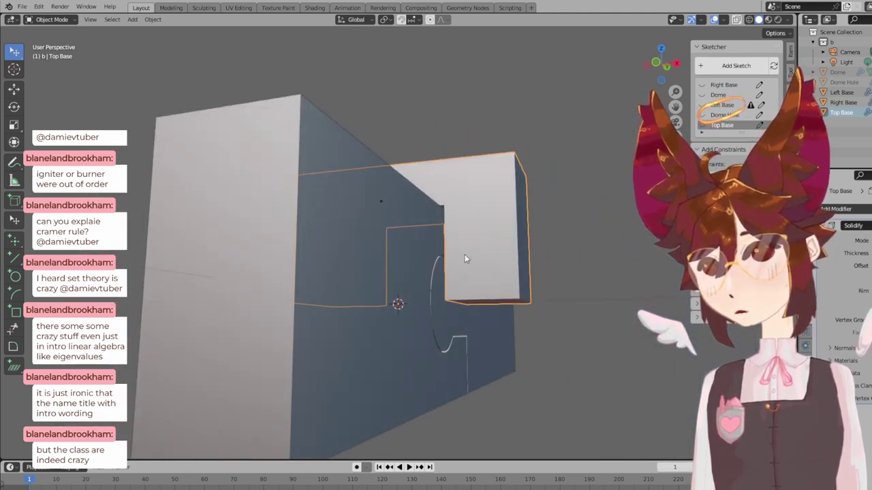
- Make Top Base the active sketch and view it from the front
{"action": "right_click", "coordinate": [722, 116]}
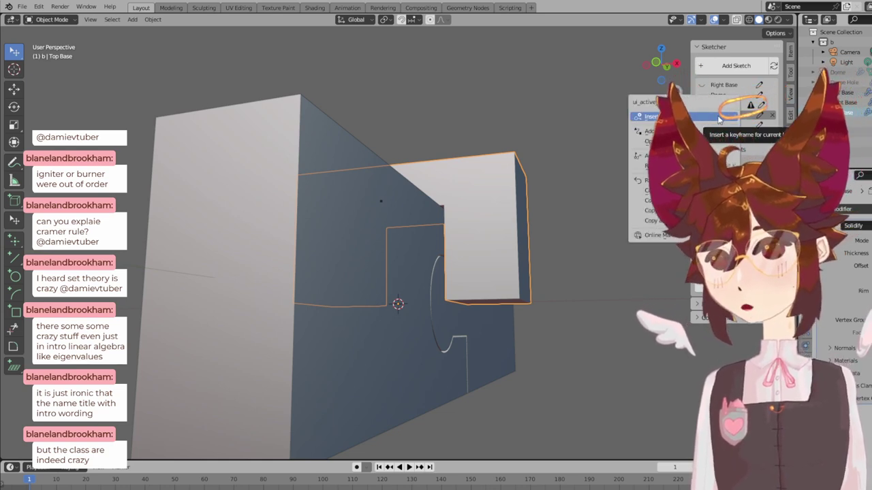
{"action": "left_click", "coordinate": [718, 118]}
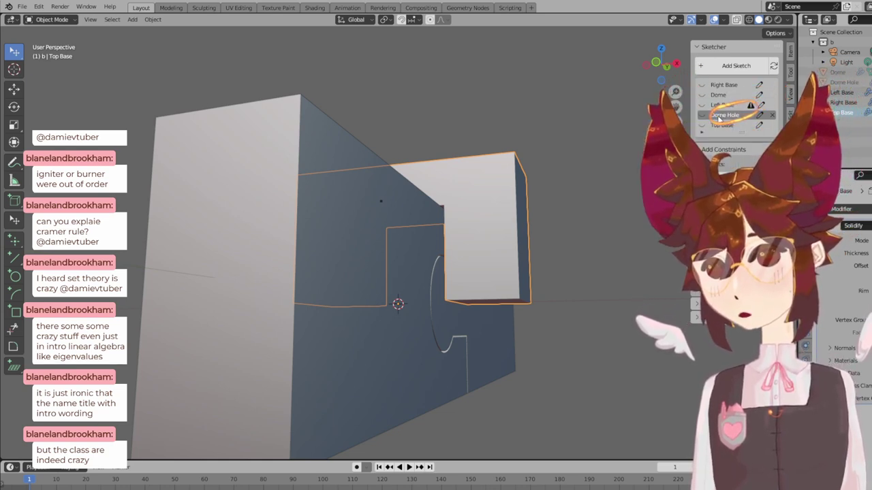
{"action": "left_click", "coordinate": [724, 126]}
{"action": "key", "text": "KP_1"}
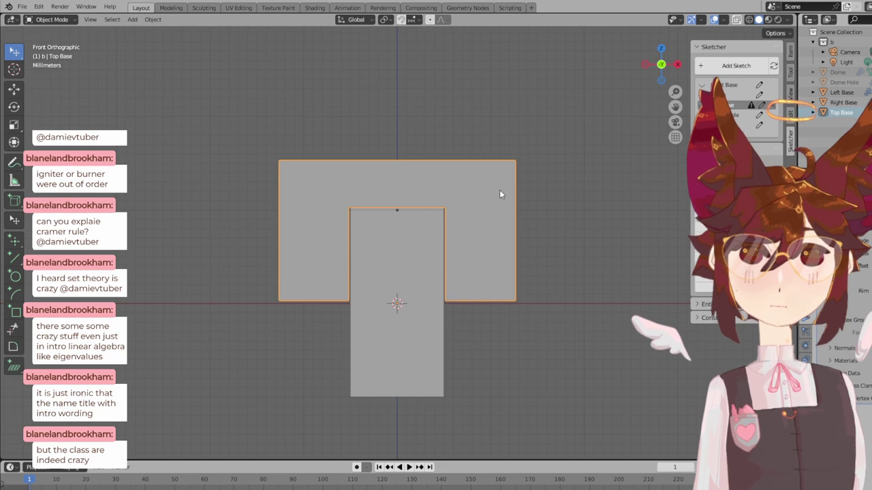
{"action": "key", "text": "KP_3"}
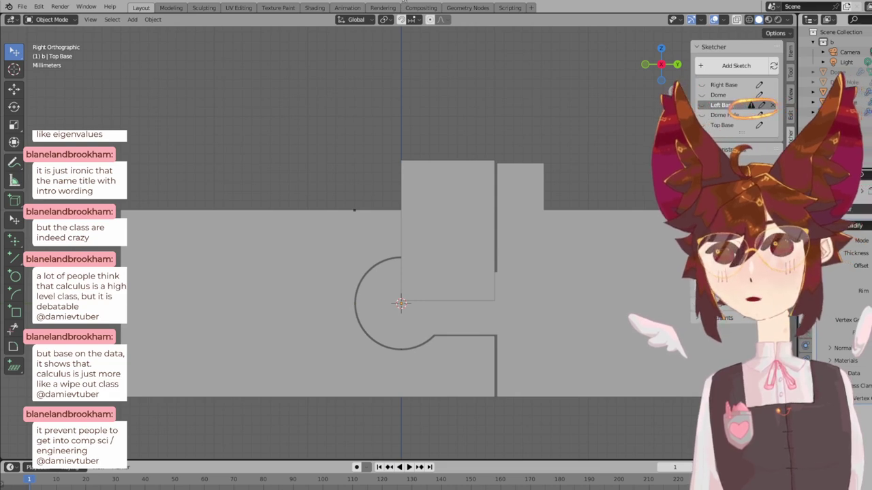
{"action": "middle_click_drag", "start_coordinate": [339, 114], "coordinate": [449, 122]}
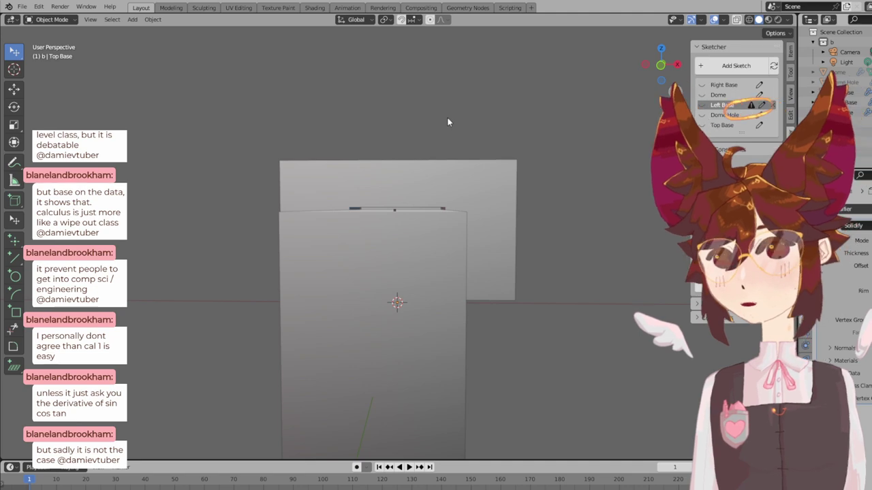
{"action": "key", "text": "KP_1"}
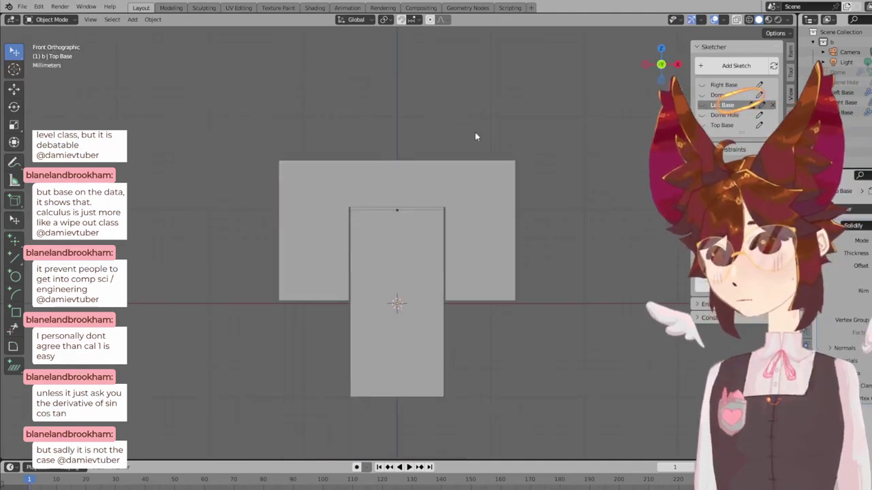
{"action": "left_click", "coordinate": [464, 186]}
{"action": "middle_click_drag", "start_coordinate": [548, 188], "coordinate": [453, 201]}
{"action": "key", "text": "KP_3"}
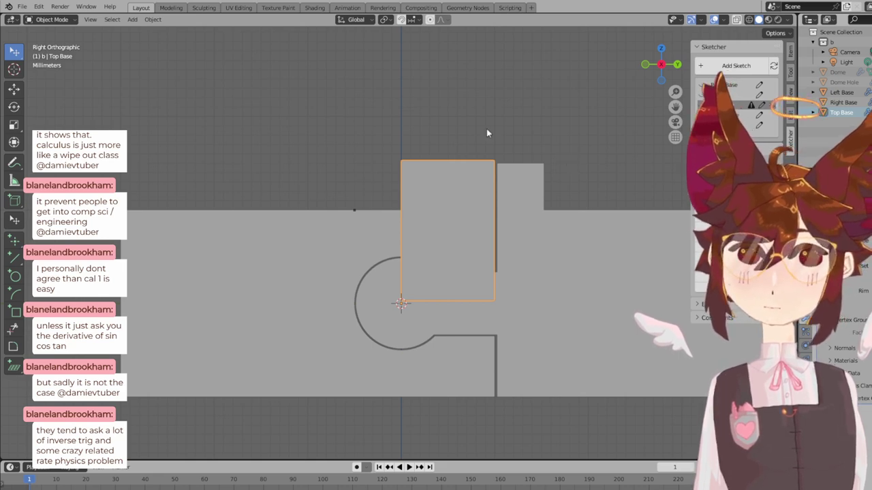
{"action": "left_click", "coordinate": [450, 128]}
{"action": "middle_click_drag", "start_coordinate": [462, 141], "coordinate": [386, 158]}
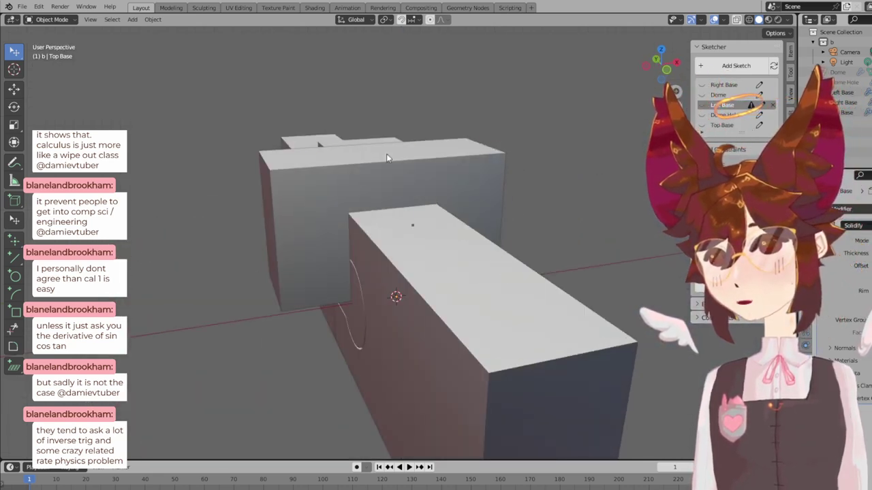
{"action": "left_click", "coordinate": [443, 181]}
{"action": "key", "text": "KP_3"}
{"action": "key", "text": "KP_1"}
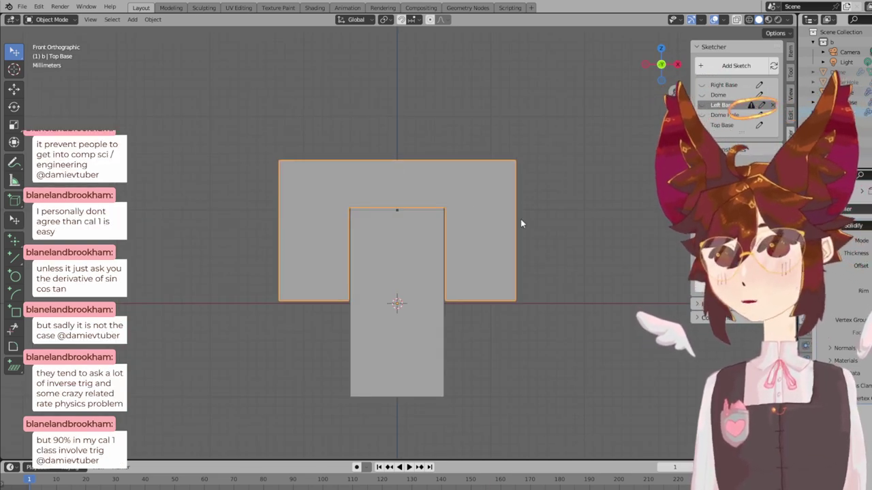
{"action": "mouse_move", "coordinate": [520, 219]}
{"action": "middle_mouse_down", "text": "shift"}
{"action": "mouse_move", "coordinate": [446, 159]}
{"action": "mouse_move", "coordinate": [455, 136]}
{"action": "middle_mouse_up", "text": "shift"}
{"action": "scroll", "coordinate": [490, 192], "scroll_direction": "up", "scroll_amount": 1}
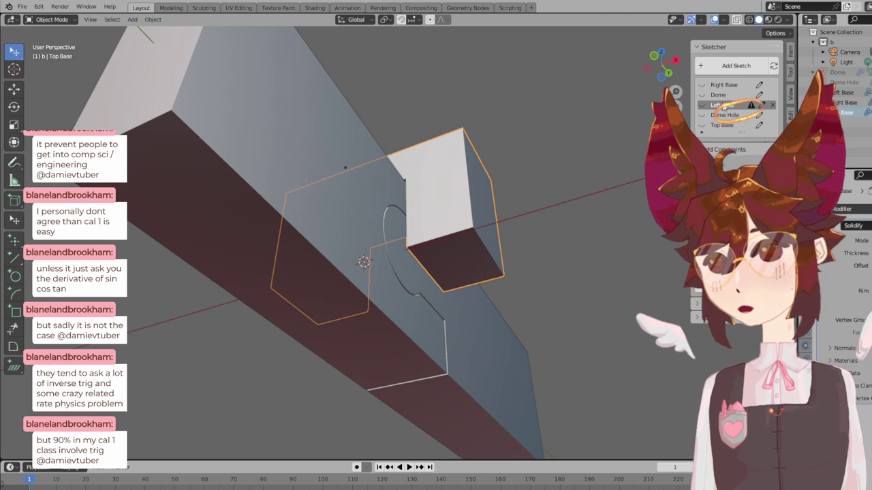
- Add a new sketch on the front plane and name it 'Top Base'
{"action": "left_click", "coordinate": [736, 65]}
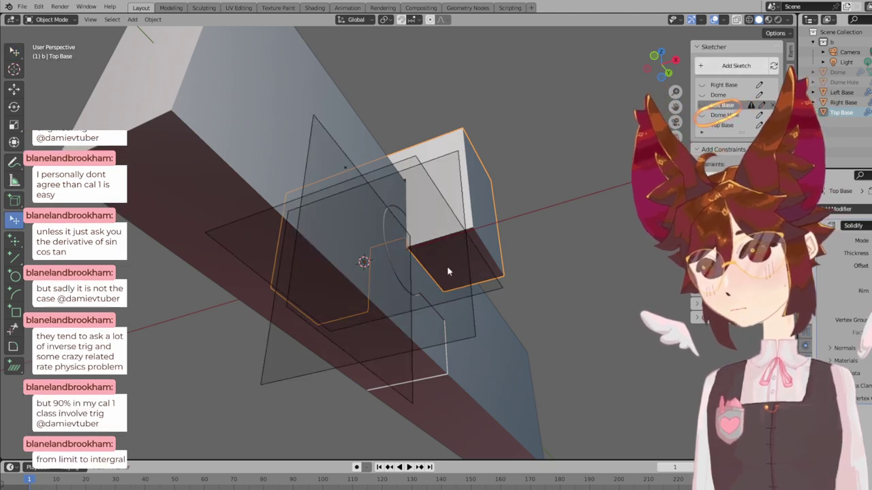
{"action": "left_click", "coordinate": [459, 167]}
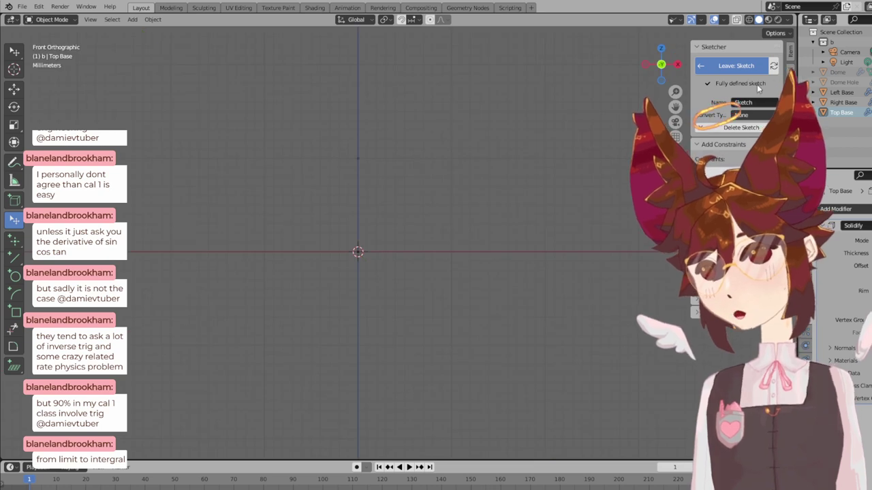
{"action": "left_click", "coordinate": [749, 102]}
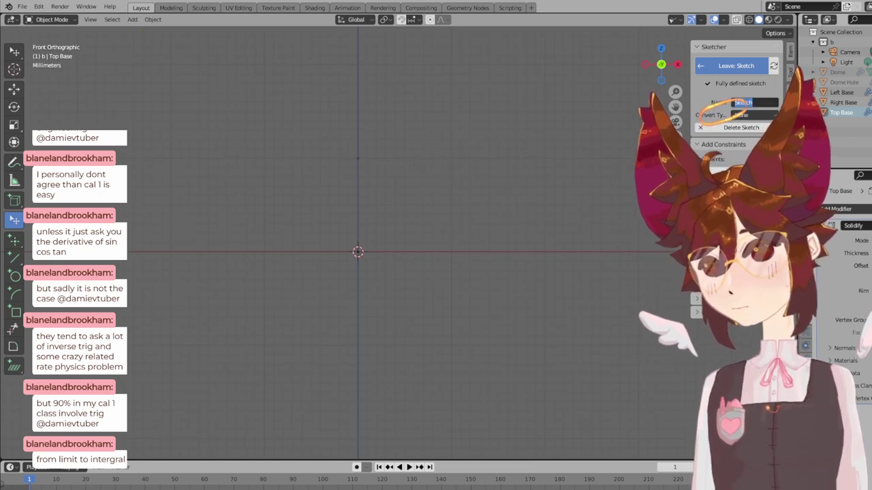
{"action": "type", "text": "Top Base"}
{"action": "key", "text": "Return"}
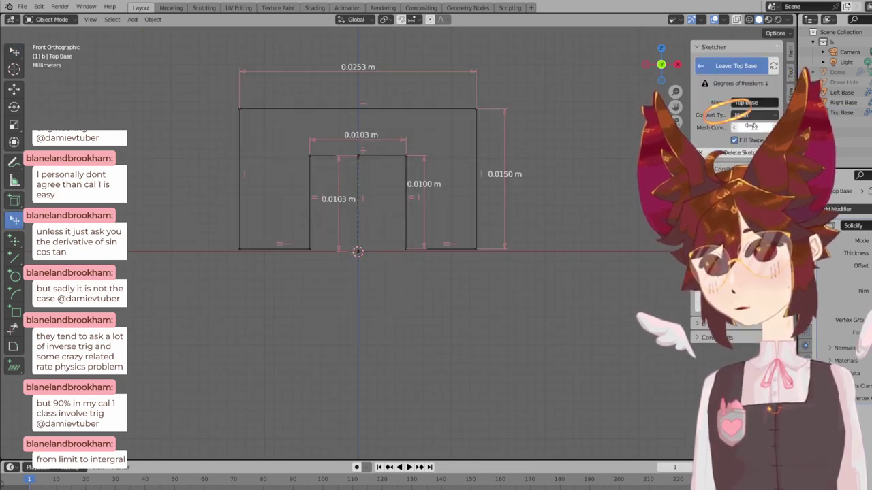
- Reopen the new sketch and rename it to 'Top Base Tenons'
{"action": "left_click", "coordinate": [733, 67]}
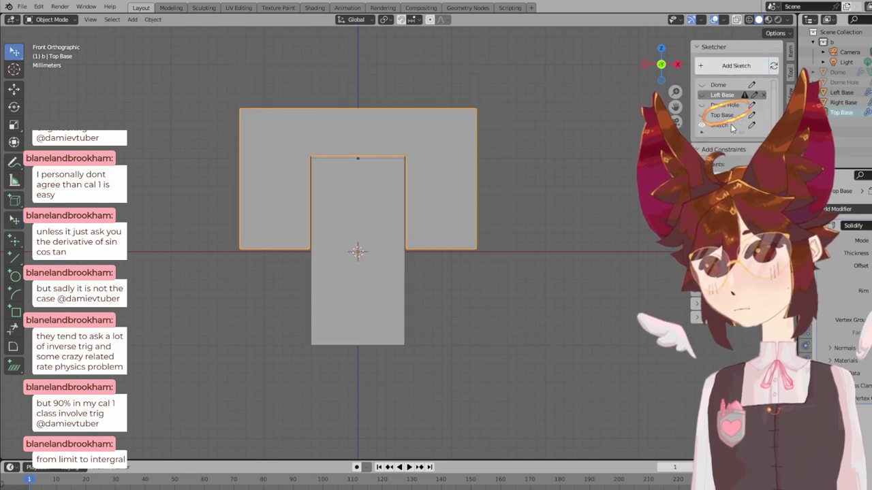
{"action": "left_click", "coordinate": [751, 125]}
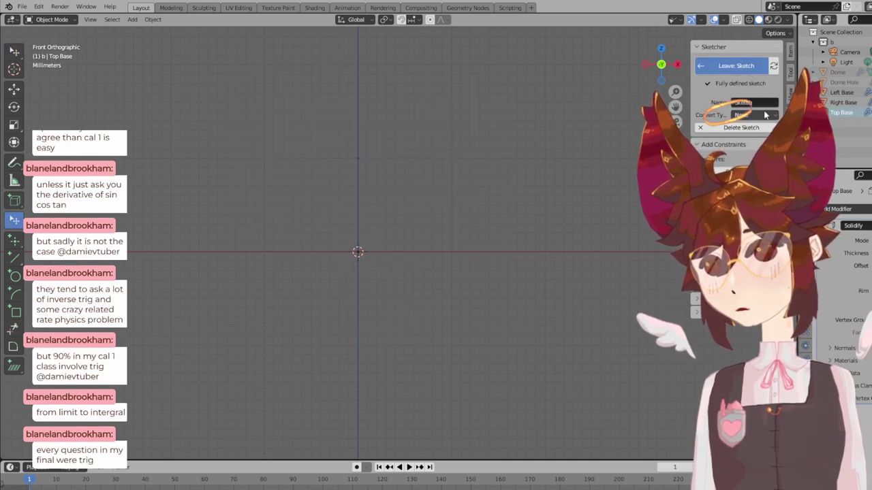
{"action": "left_click", "coordinate": [754, 102]}
{"action": "type", "text": "Top Base"}
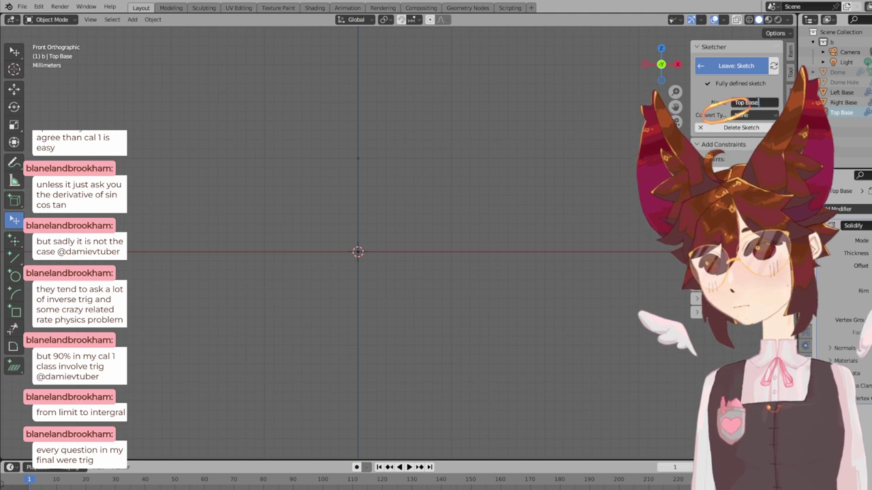
{"action": "type", "text": " Tenons"}
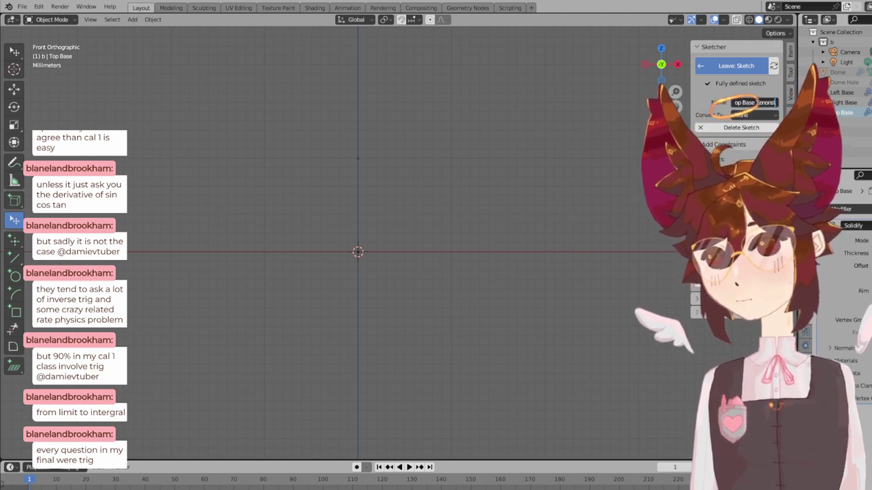
{"action": "key", "text": "Return"}
- Leave the empty Top Base Tenons sketch and orbit the model, ending in front view
{"action": "left_click", "coordinate": [743, 66]}
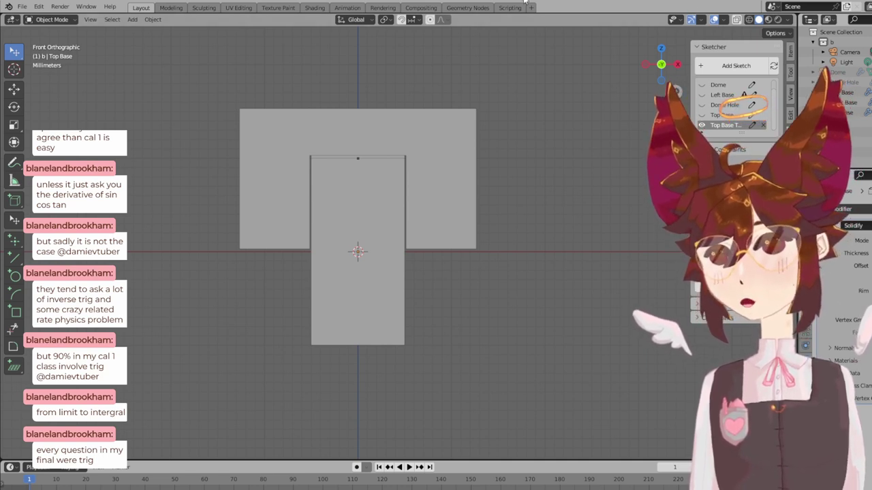
{"action": "middle_click_drag", "start_coordinate": [533, 182], "coordinate": [467, 202]}
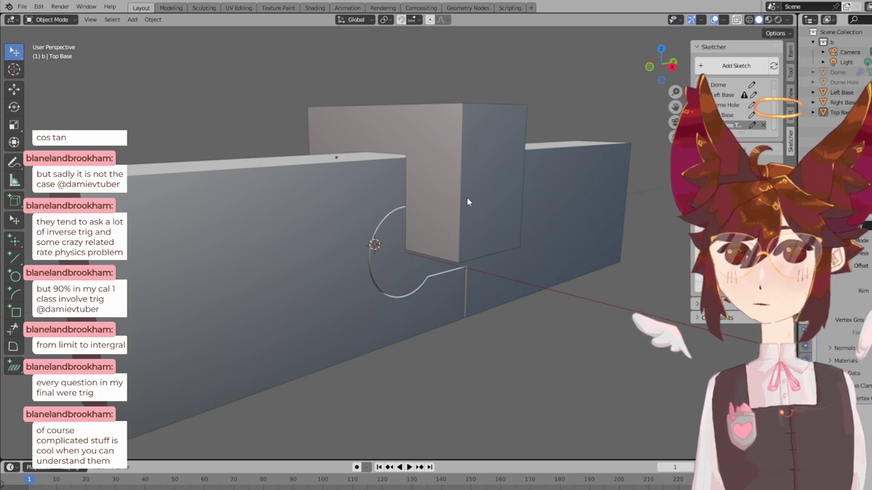
{"action": "mouse_move", "coordinate": [426, 192]}
{"action": "middle_mouse_down"}
{"action": "mouse_move", "coordinate": [364, 179]}
{"action": "mouse_move", "coordinate": [403, 181]}
{"action": "mouse_move", "coordinate": [413, 183]}
{"action": "mouse_move", "coordinate": [344, 183]}
{"action": "middle_mouse_up"}
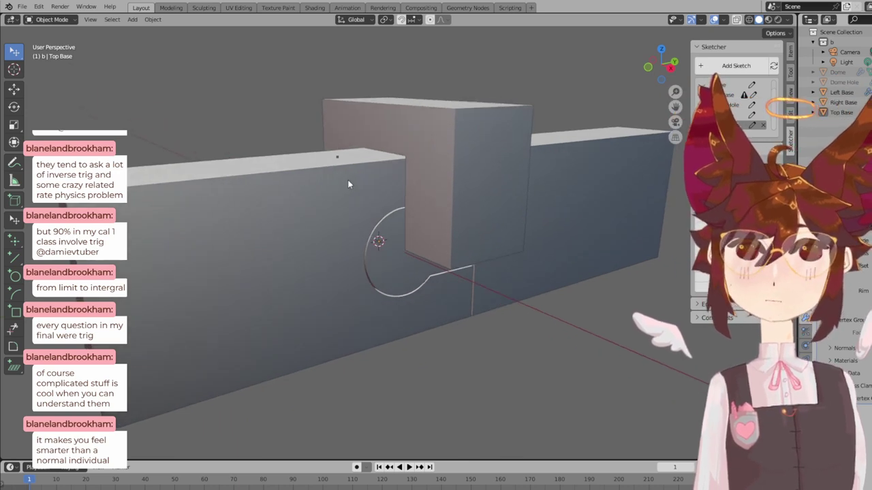
{"action": "middle_click_drag", "start_coordinate": [348, 180], "coordinate": [387, 179]}
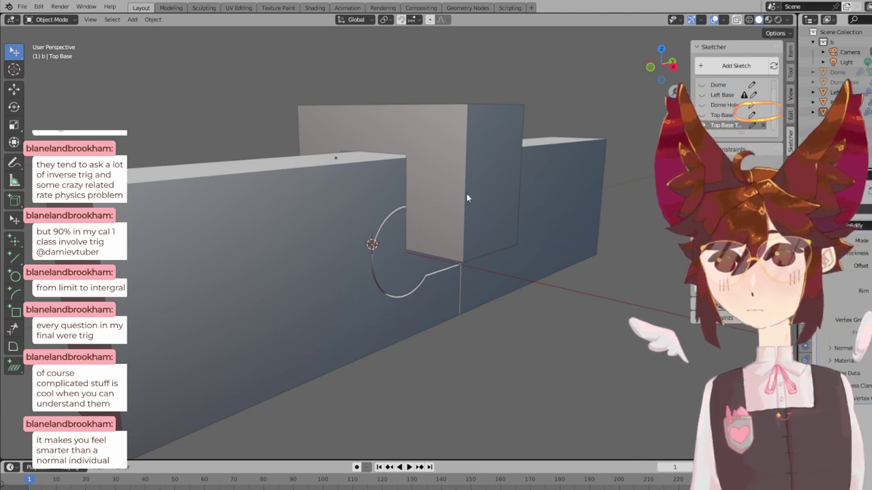
{"action": "middle_click_drag", "start_coordinate": [469, 198], "coordinate": [500, 195]}
{"action": "mouse_move", "coordinate": [395, 160]}
{"action": "middle_mouse_down"}
{"action": "mouse_move", "coordinate": [431, 158]}
{"action": "mouse_move", "coordinate": [389, 166]}
{"action": "mouse_move", "coordinate": [299, 155]}
{"action": "mouse_move", "coordinate": [316, 156]}
{"action": "middle_mouse_up"}
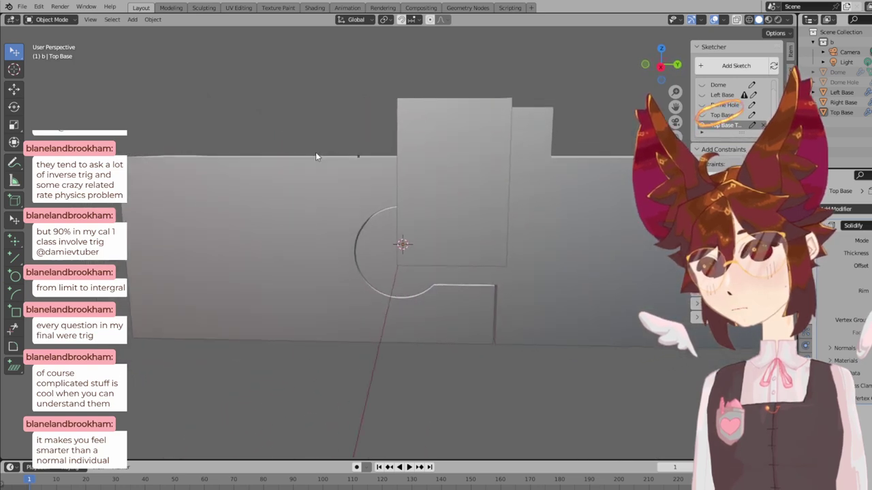
{"action": "key", "text": "KP_3"}
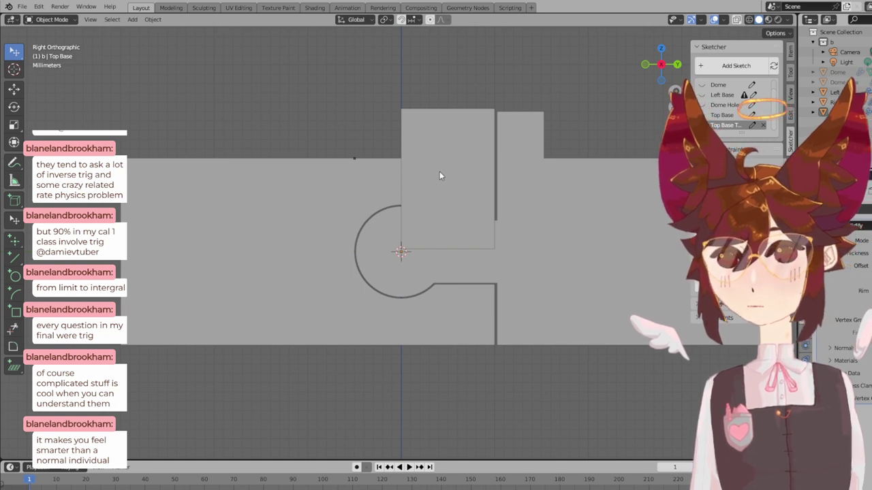
{"action": "key", "text": "KP_1"}
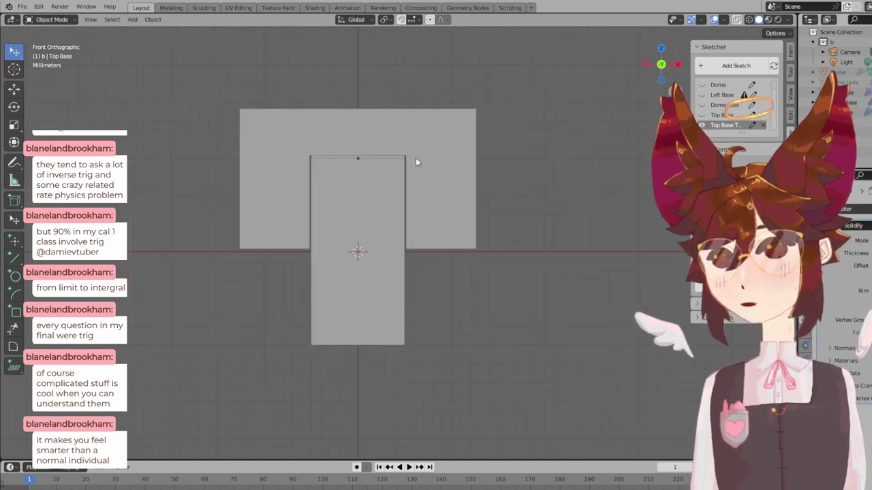
{"action": "middle_click_drag", "start_coordinate": [342, 127], "coordinate": [417, 141], "text": "shift"}
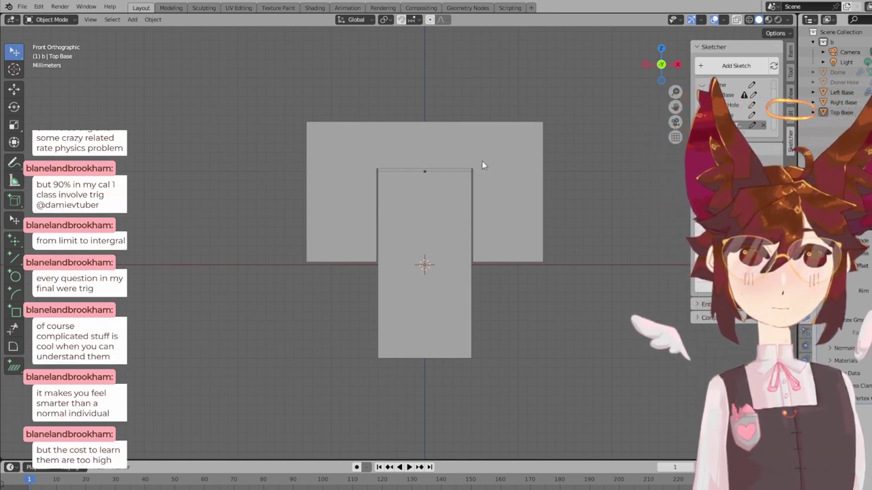
{"action": "middle_click_drag", "start_coordinate": [482, 165], "coordinate": [454, 177]}
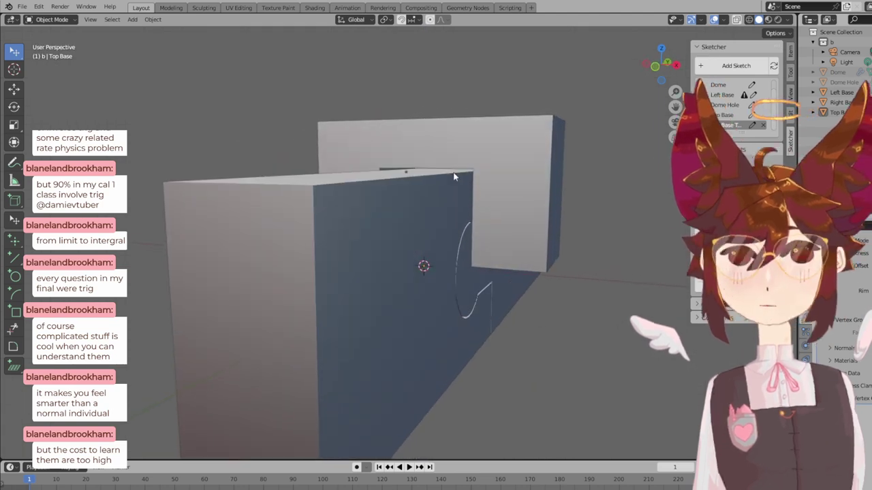
{"action": "scroll", "coordinate": [410, 163], "scroll_direction": "down", "scroll_amount": 2}
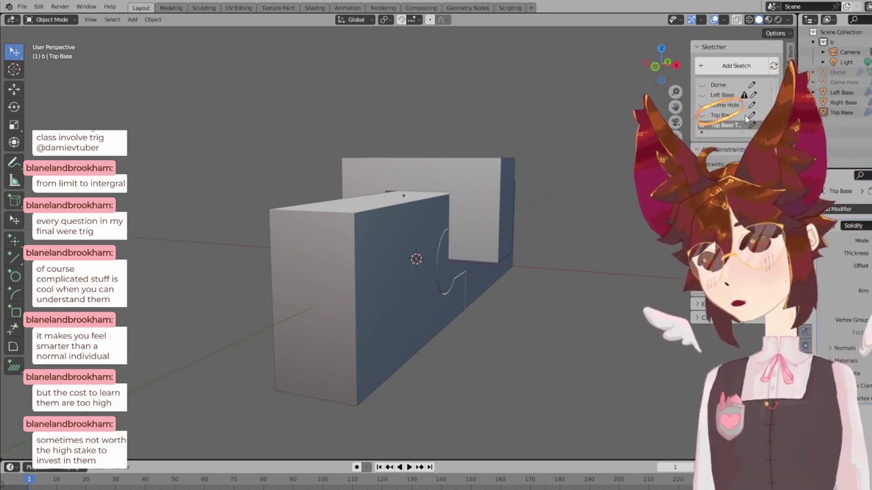
{"action": "key", "text": "KP_1"}
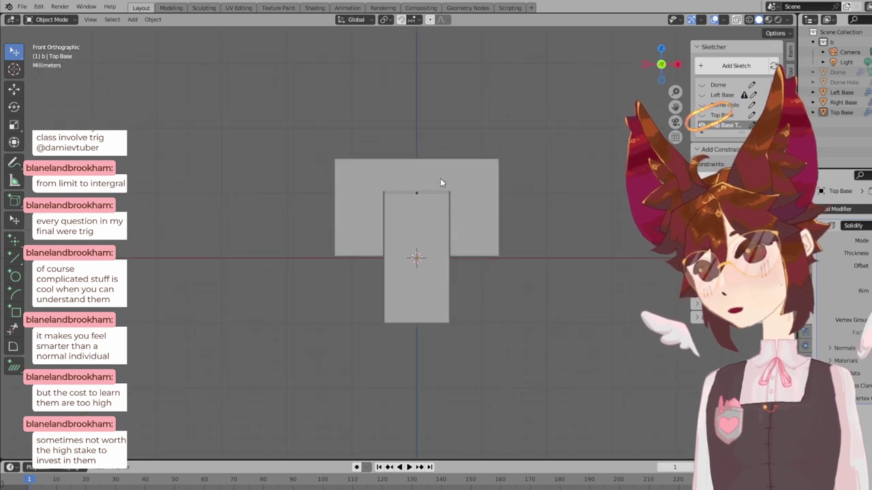
{"action": "scroll", "coordinate": [440, 178], "scroll_direction": "up", "scroll_amount": 3}
{"action": "middle_click_drag", "start_coordinate": [493, 184], "coordinate": [437, 210], "text": "shift"}
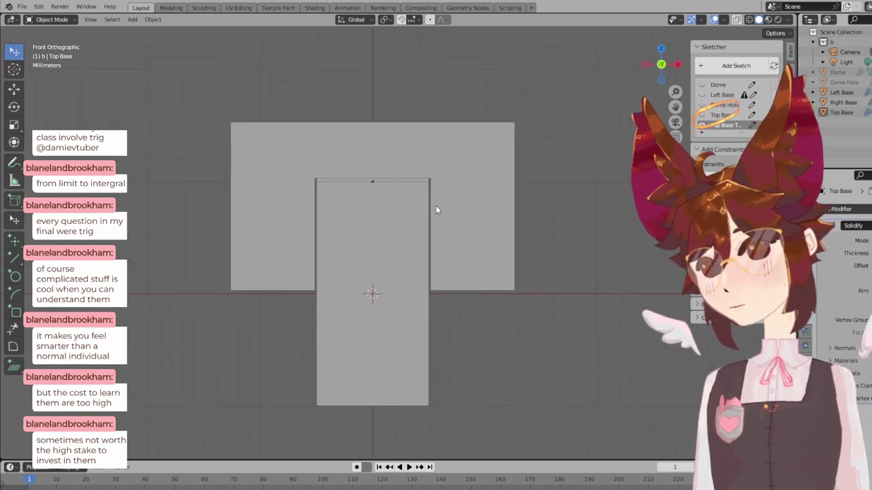
{"action": "scroll", "coordinate": [436, 209], "scroll_direction": "up", "scroll_amount": 1}
- Draw two tenon rectangles in Top Base Tenons, one on each side of the axis
{"action": "left_click", "coordinate": [752, 125]}
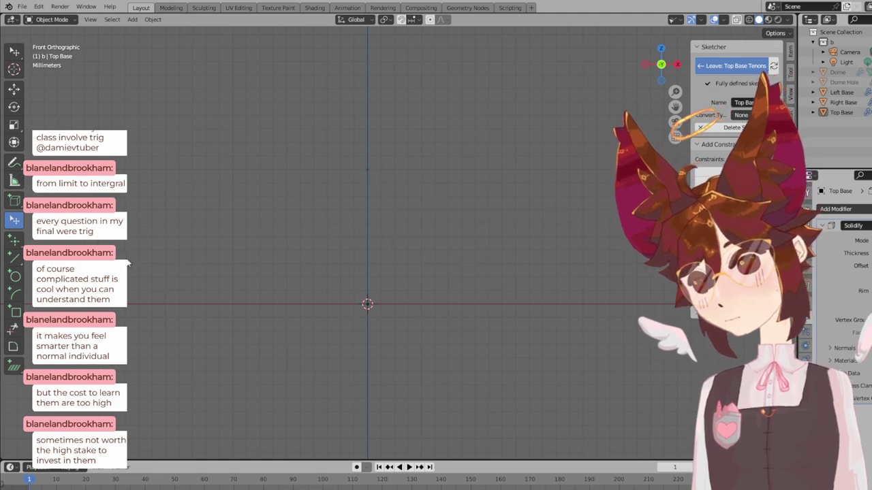
{"action": "key", "text": "l"}
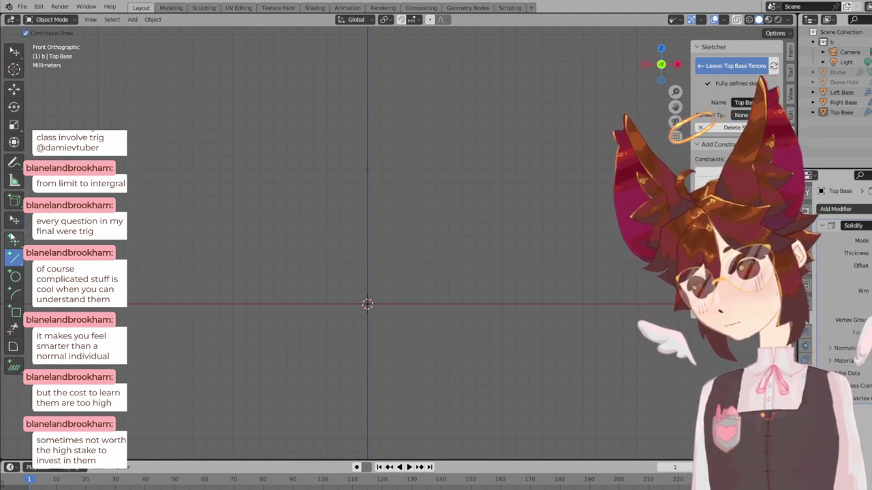
{"action": "key", "text": "r"}
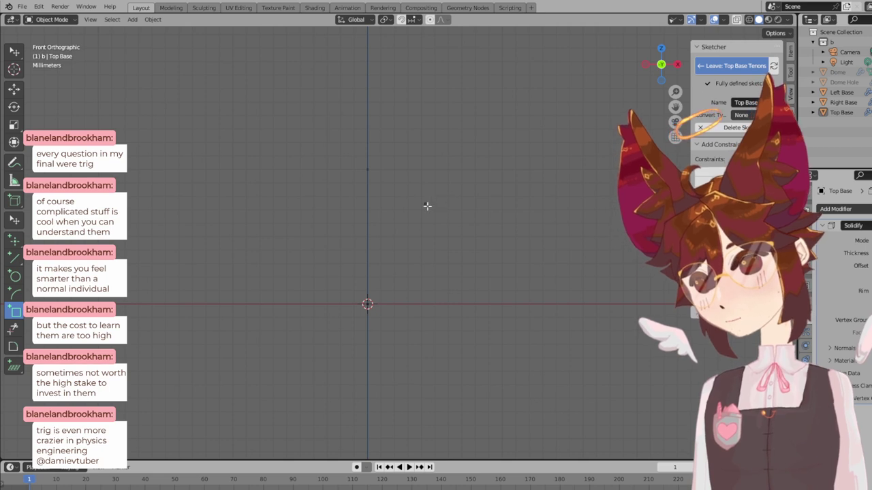
{"action": "left_click", "coordinate": [425, 203]}
{"action": "left_click", "coordinate": [463, 266]}
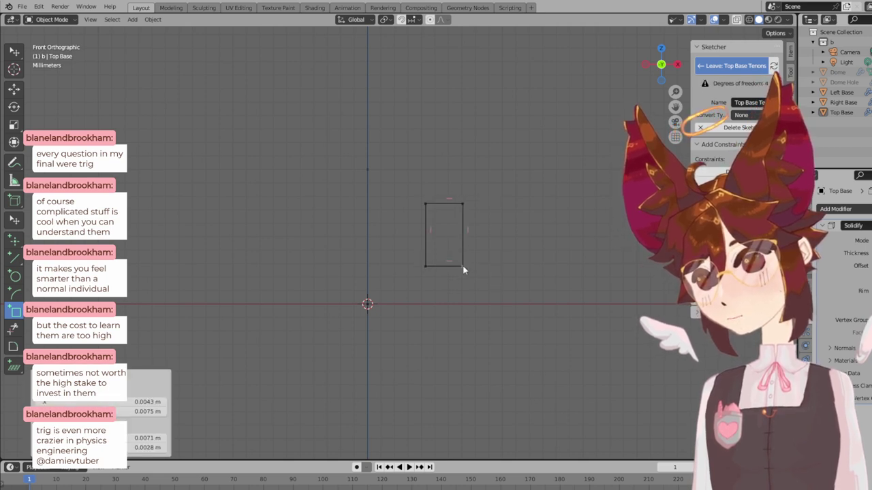
{"action": "left_click", "coordinate": [262, 202]}
{"action": "left_click", "coordinate": [302, 242]}
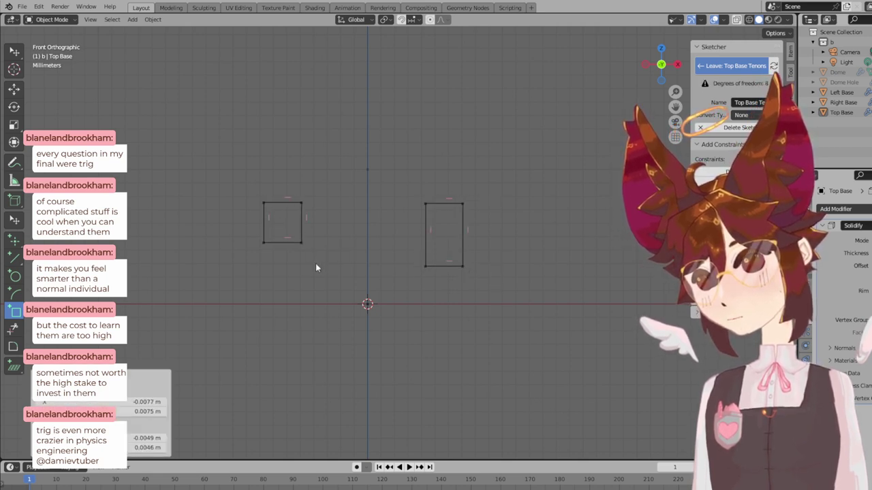
{"action": "key", "text": "Escape"}
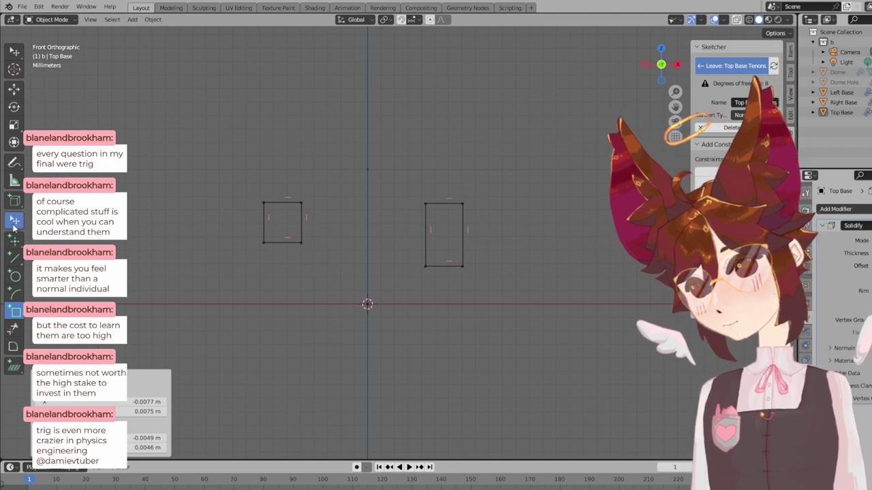
- Constrain the four vertical edges of both rectangles to equal length
{"action": "scroll", "coordinate": [265, 239], "scroll_direction": "up", "scroll_amount": 1}
{"action": "scroll", "coordinate": [264, 236], "scroll_direction": "up", "scroll_amount": 2}
{"action": "left_click", "coordinate": [166, 210]}
{"action": "left_click", "coordinate": [231, 210], "text": "shift"}
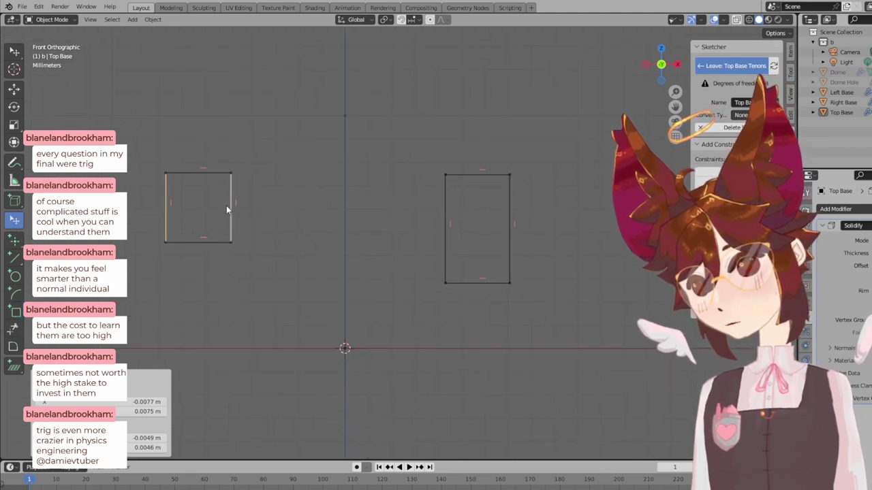
{"action": "left_click", "coordinate": [446, 232], "text": "shift"}
{"action": "left_click", "coordinate": [509, 224], "text": "shift"}
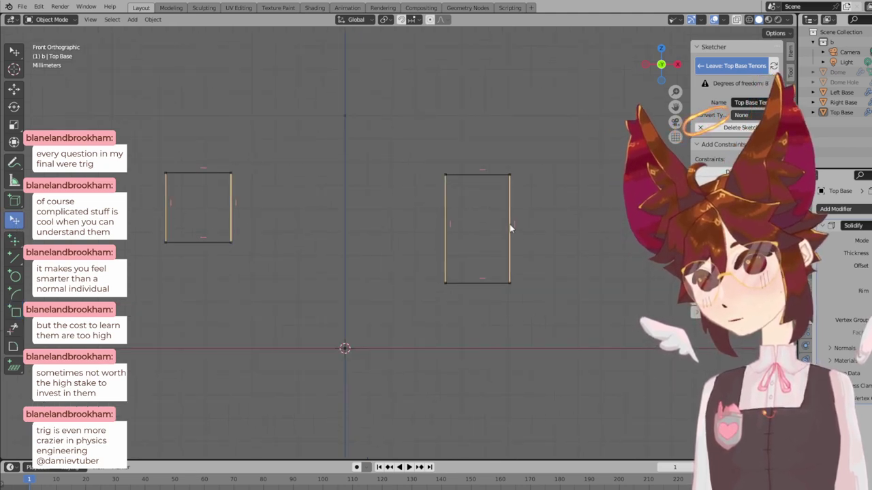
{"action": "key", "text": "e"}
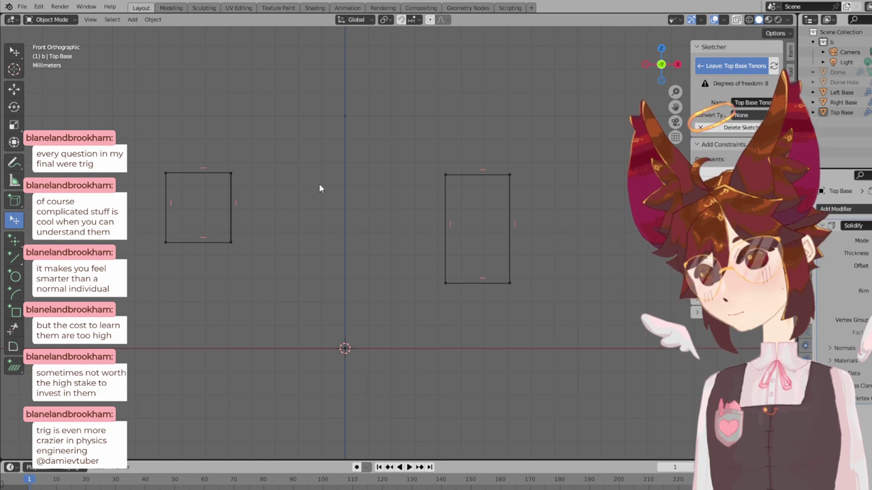
- Undo the failed constraint and make the left rectangle's side edges equal
{"action": "key", "text": "ctrl+z"}
{"action": "left_click", "coordinate": [230, 207]}
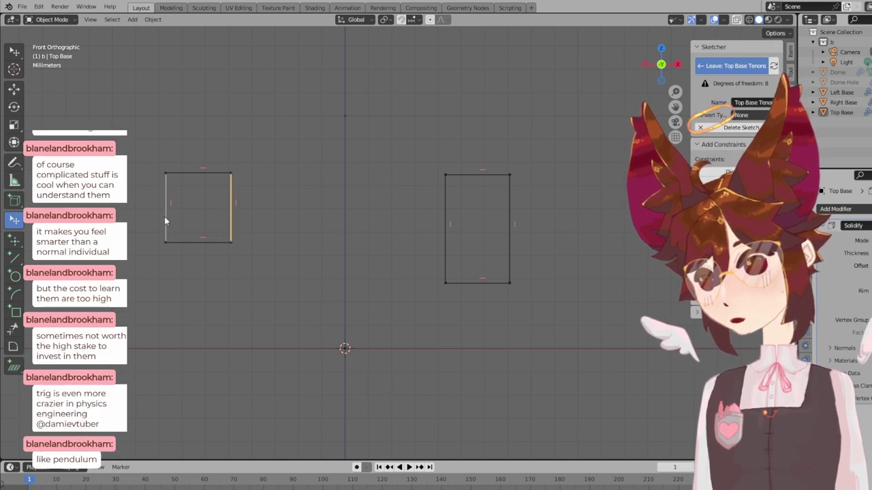
{"action": "left_click", "coordinate": [165, 216], "text": "shift"}
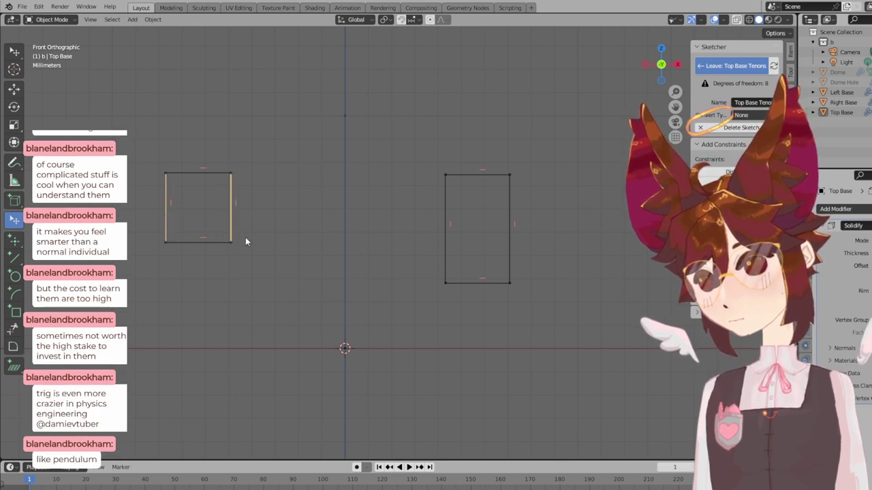
{"action": "key", "text": "e"}
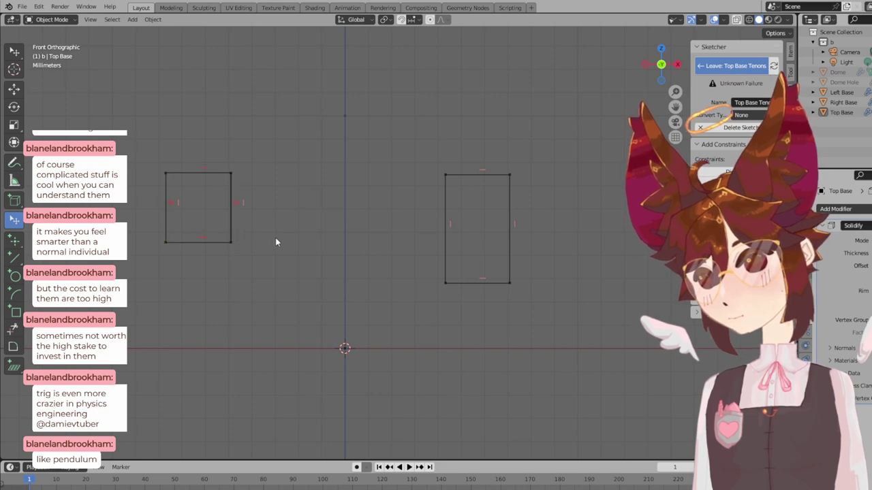
- Resize both tenon rectangles by dragging their edges taller and wider
{"action": "left_click", "coordinate": [229, 220]}
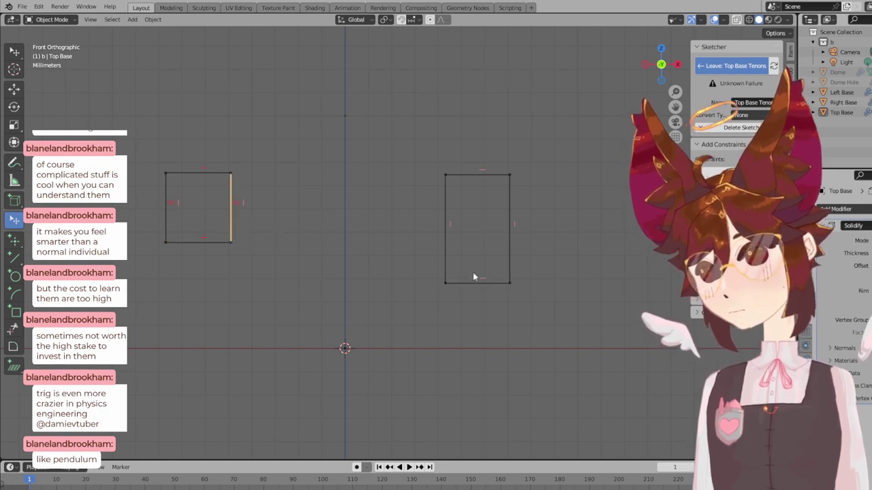
{"action": "left_click", "coordinate": [216, 241]}
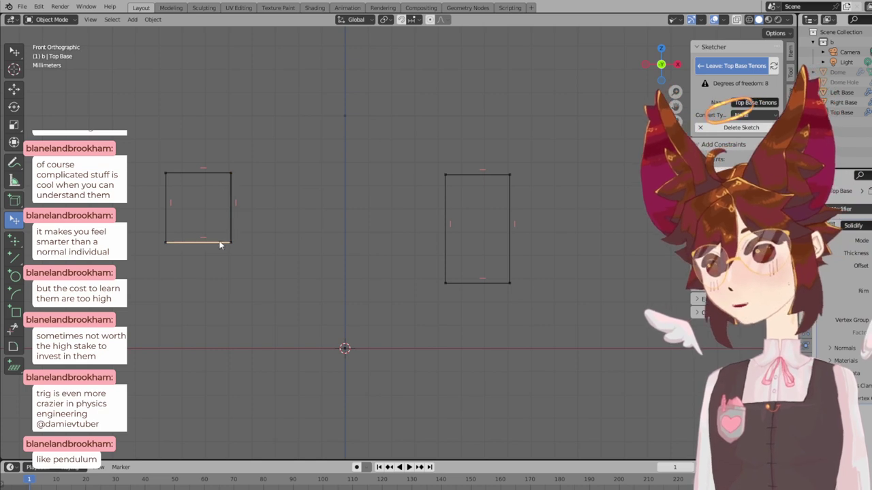
{"action": "left_click_drag", "start_coordinate": [218, 242], "coordinate": [219, 285]}
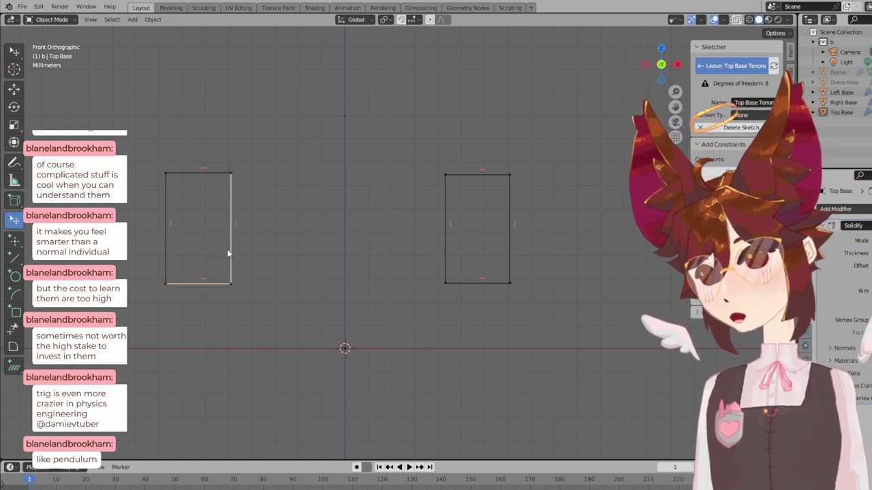
{"action": "left_click_drag", "start_coordinate": [230, 247], "coordinate": [240, 278]}
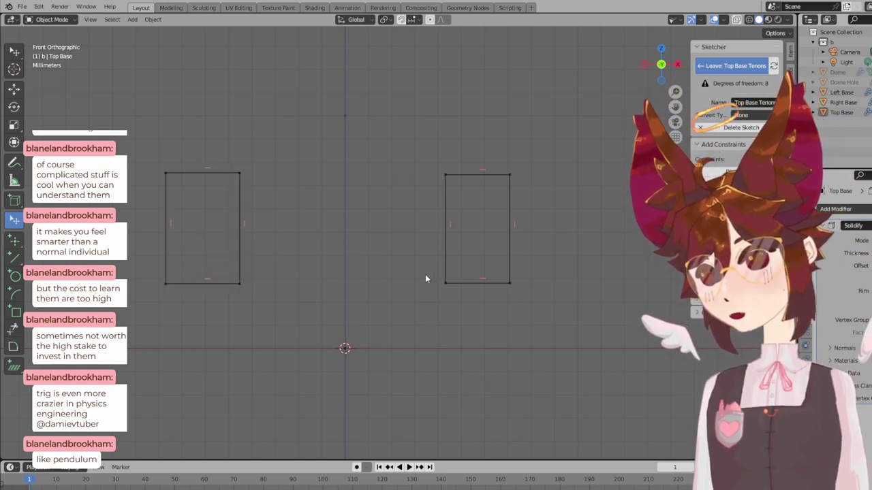
{"action": "left_click_drag", "start_coordinate": [445, 244], "coordinate": [435, 243]}
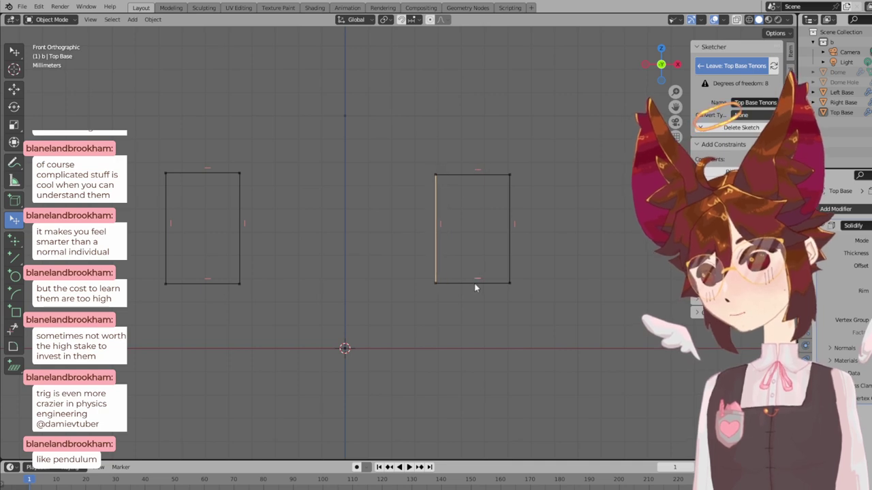
{"action": "left_click_drag", "start_coordinate": [471, 289], "coordinate": [471, 279]}
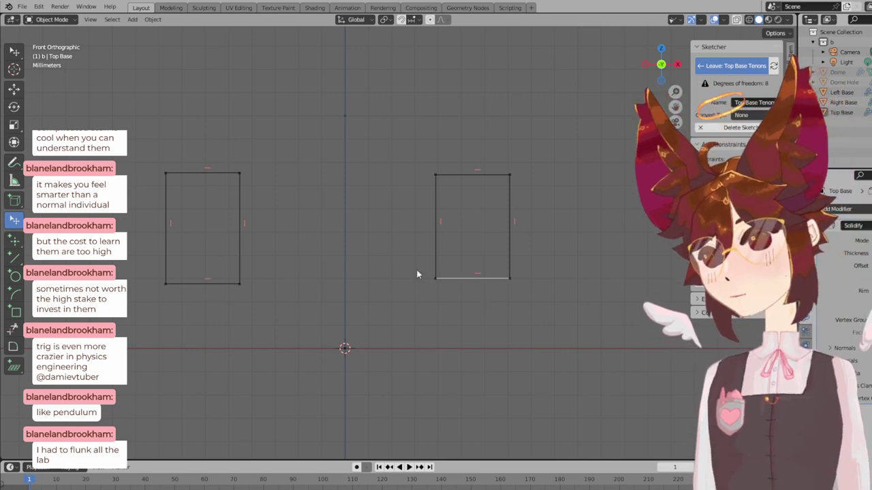
- Make the two rectangles' inner edges equal, undoing the equal constraints that fail the solver
{"action": "left_click", "coordinate": [240, 266]}
{"action": "left_click", "coordinate": [436, 245]}
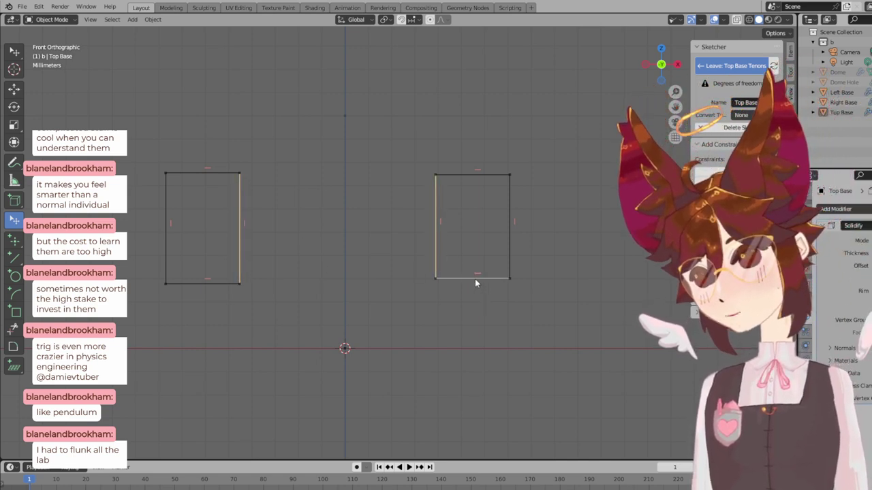
{"action": "key", "text": "e"}
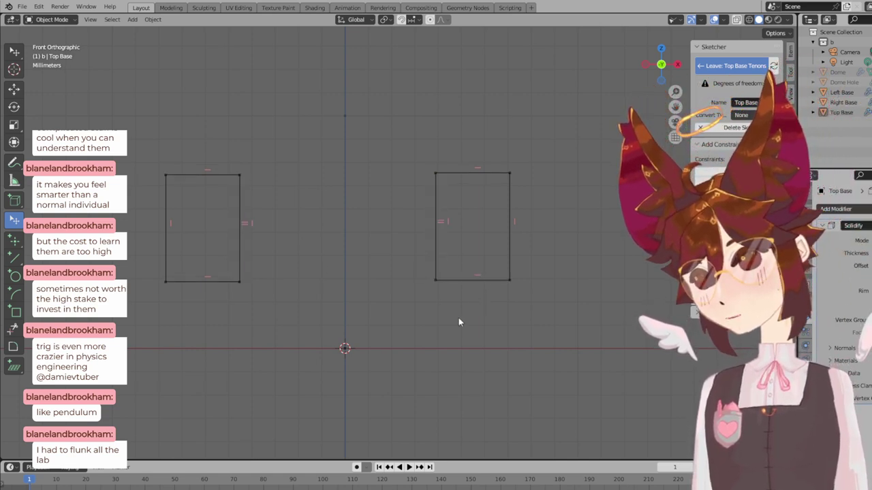
{"action": "left_click", "coordinate": [509, 235]}
{"action": "left_click", "coordinate": [436, 245]}
{"action": "key", "text": "e"}
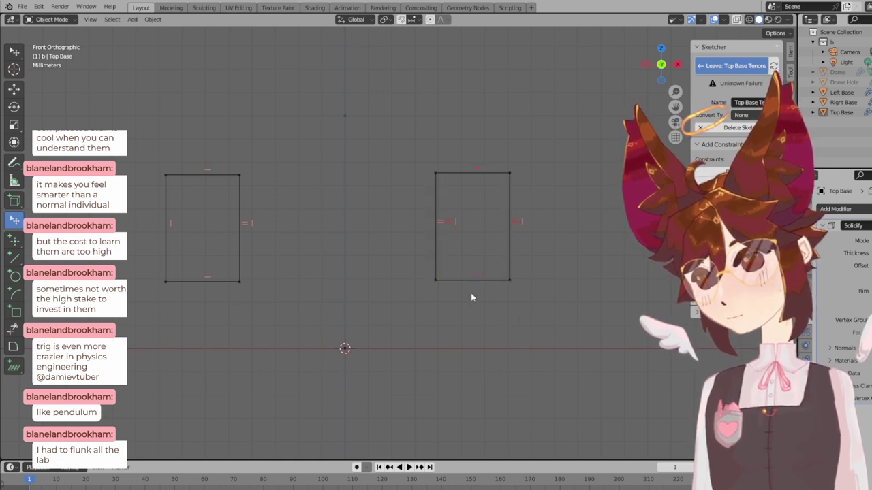
{"action": "key", "text": "ctrl+z"}
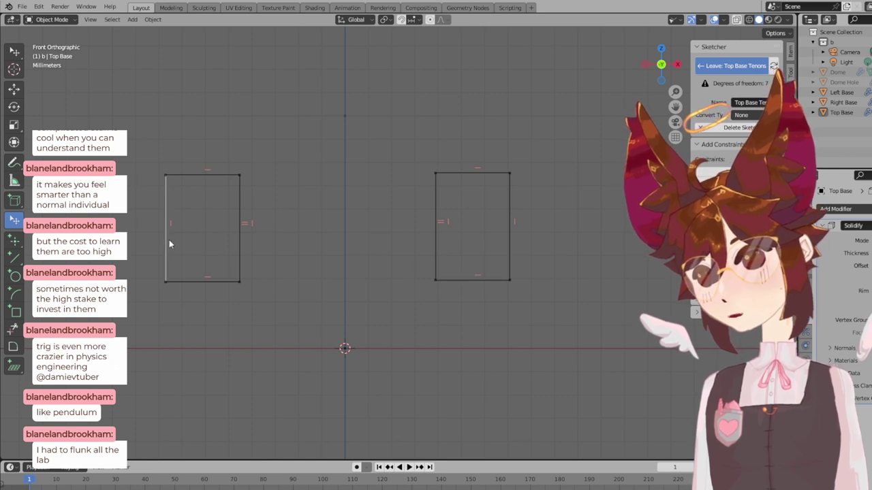
{"action": "left_click", "coordinate": [508, 252]}
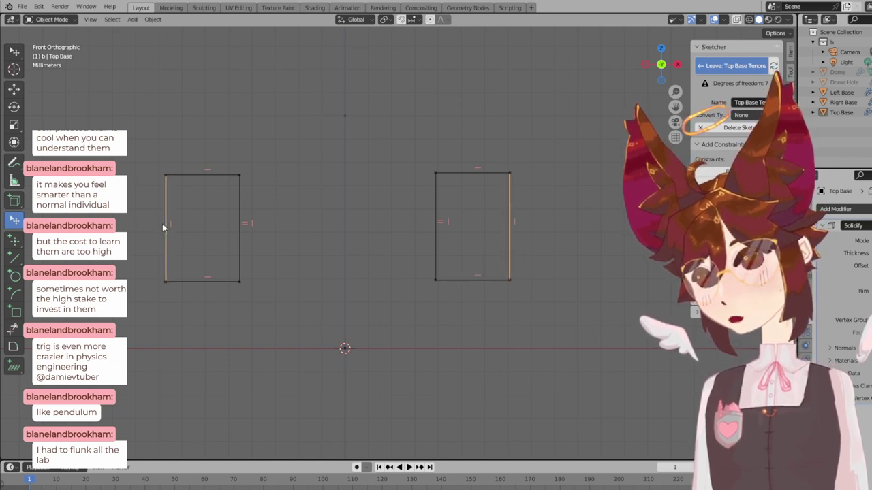
{"action": "left_click", "coordinate": [163, 223]}
{"action": "key", "text": "e"}
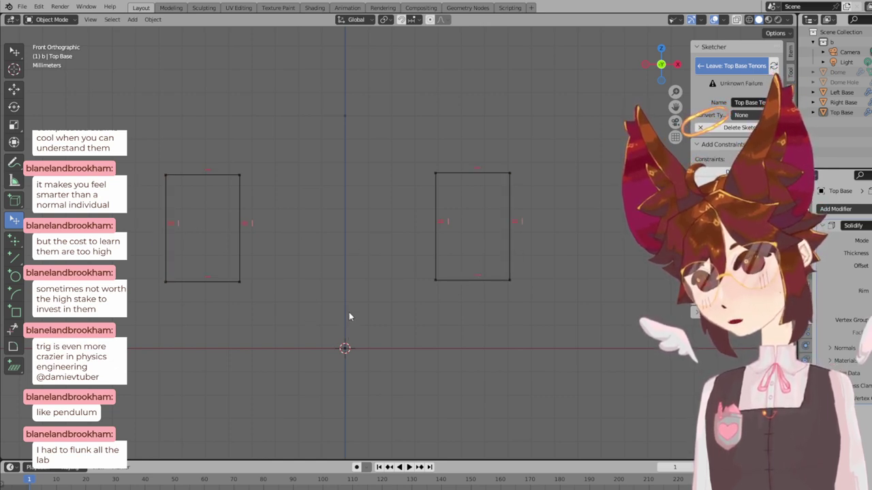
{"action": "key", "text": "ctrl+z"}
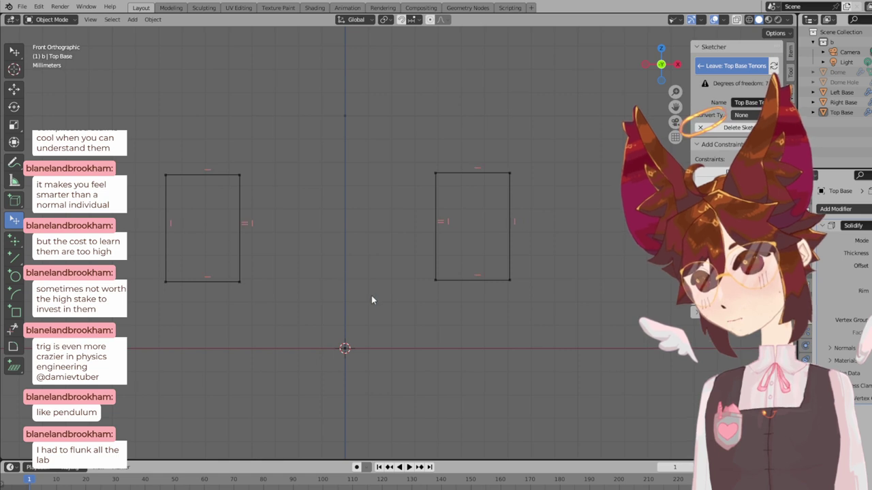
- Adjust the left rectangle and make both rectangles' top edges equal width
{"action": "left_click", "coordinate": [224, 178]}
{"action": "mouse_move", "coordinate": [242, 241]}
{"action": "left_mouse_down"}
{"action": "mouse_move", "coordinate": [270, 244]}
{"action": "mouse_move", "coordinate": [255, 243]}
{"action": "left_mouse_up"}
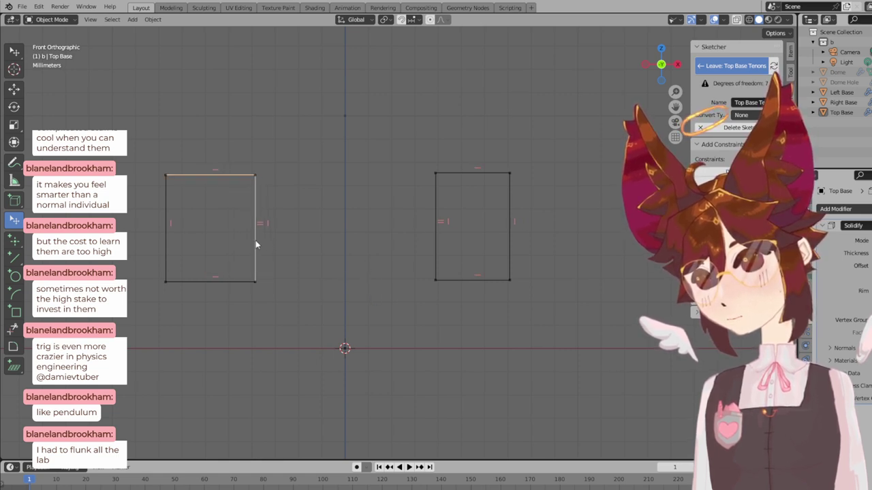
{"action": "left_click", "coordinate": [366, 252]}
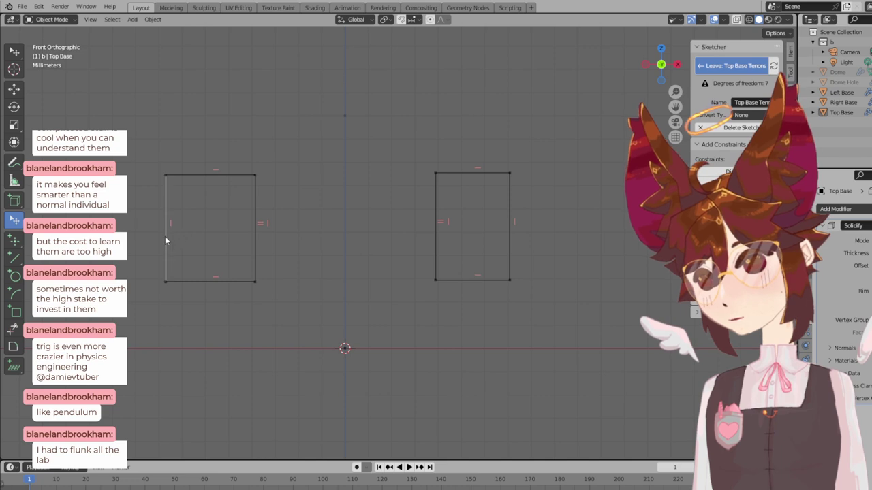
{"action": "left_click_drag", "start_coordinate": [208, 283], "coordinate": [301, 300]}
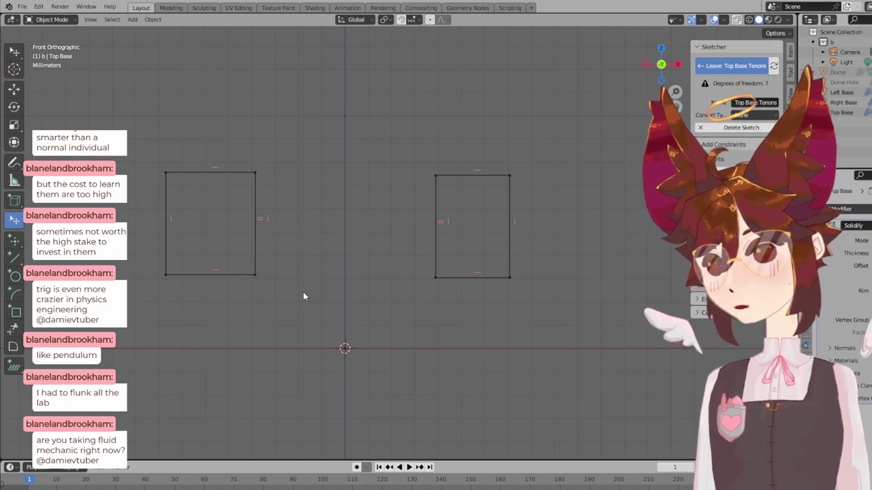
{"action": "left_click", "coordinate": [234, 173]}
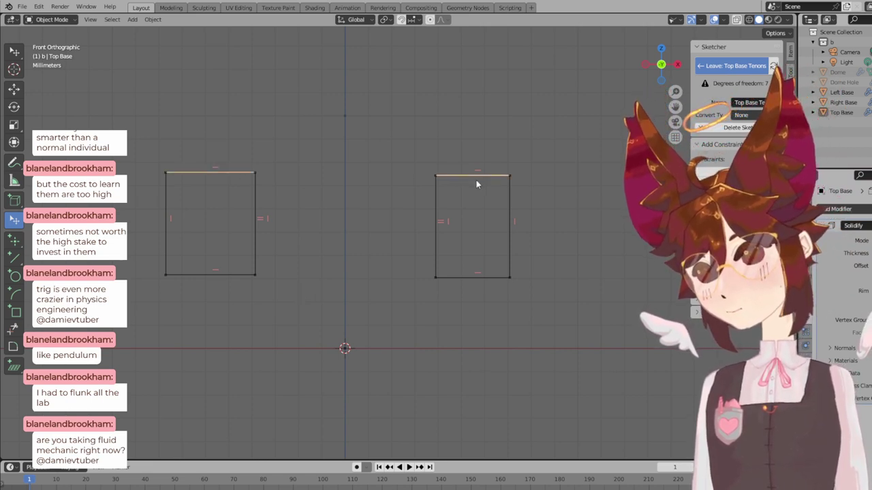
{"action": "left_click", "coordinate": [476, 178]}
{"action": "key", "text": "e"}
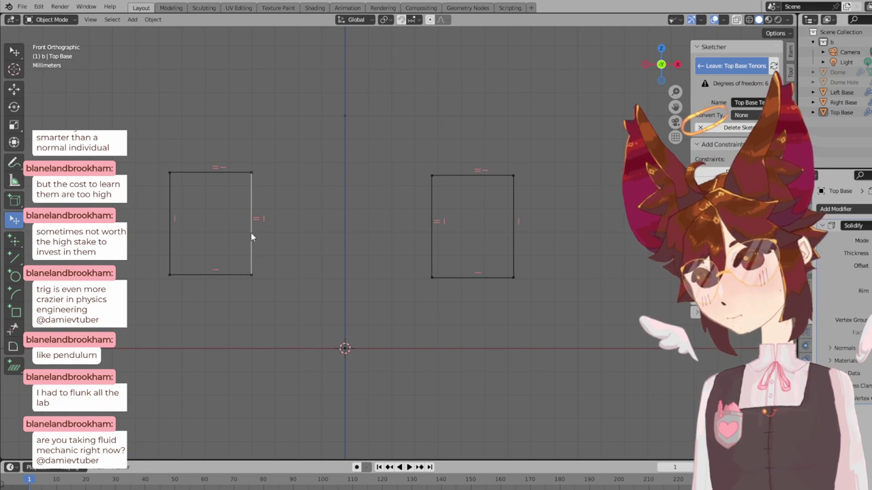
{"action": "left_click_drag", "start_coordinate": [251, 232], "coordinate": [307, 274]}
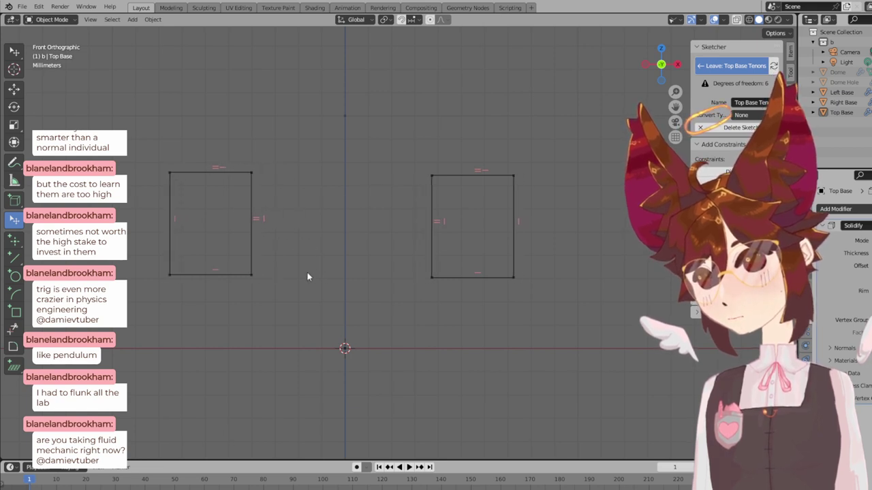
- Undo a failing top/bottom constraint and shift the left rectangle slightly right
{"action": "left_click", "coordinate": [234, 275]}
{"action": "left_click", "coordinate": [226, 173]}
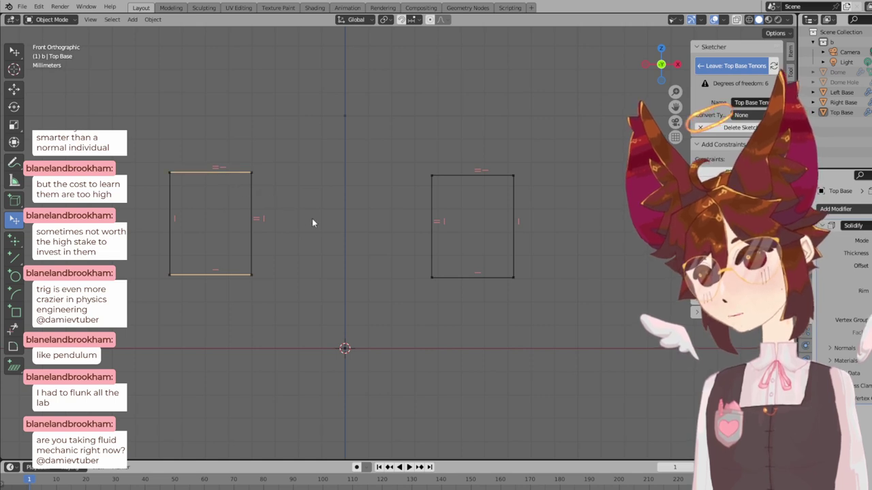
{"action": "key", "text": "e"}
{"action": "key", "text": "ctrl+z"}
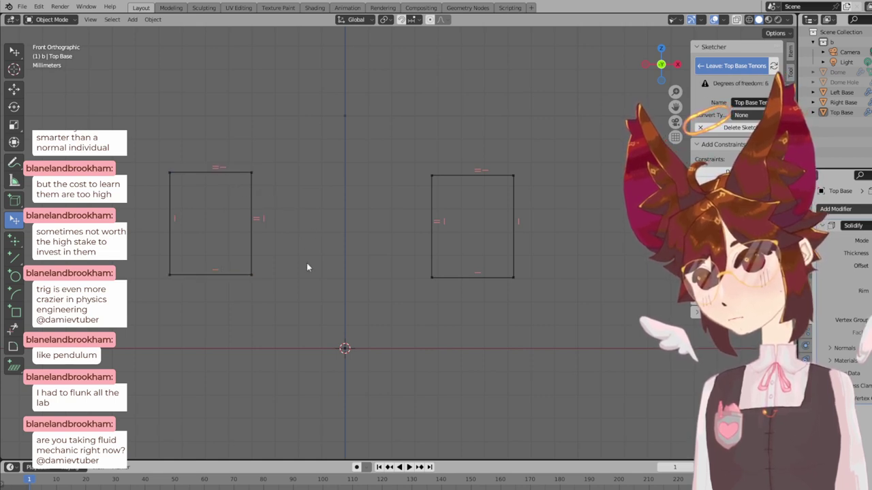
{"action": "left_click_drag", "start_coordinate": [249, 243], "coordinate": [261, 240]}
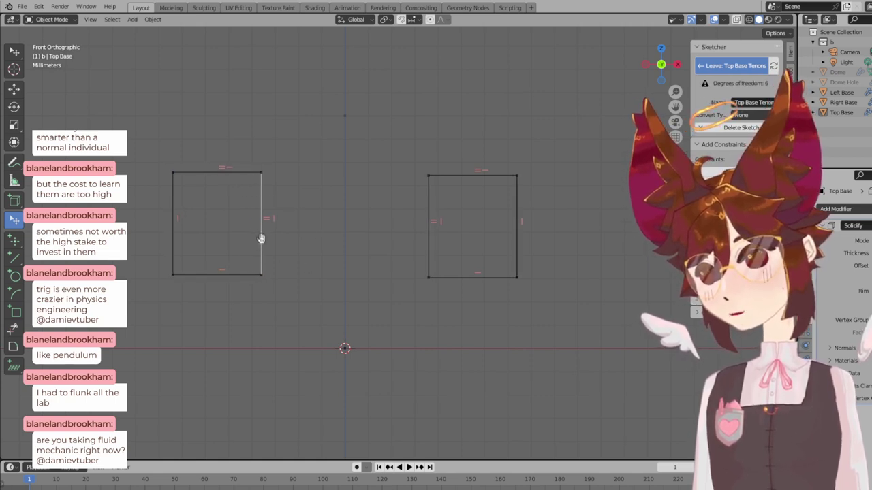
{"action": "left_click_drag", "start_coordinate": [171, 244], "coordinate": [192, 244]}
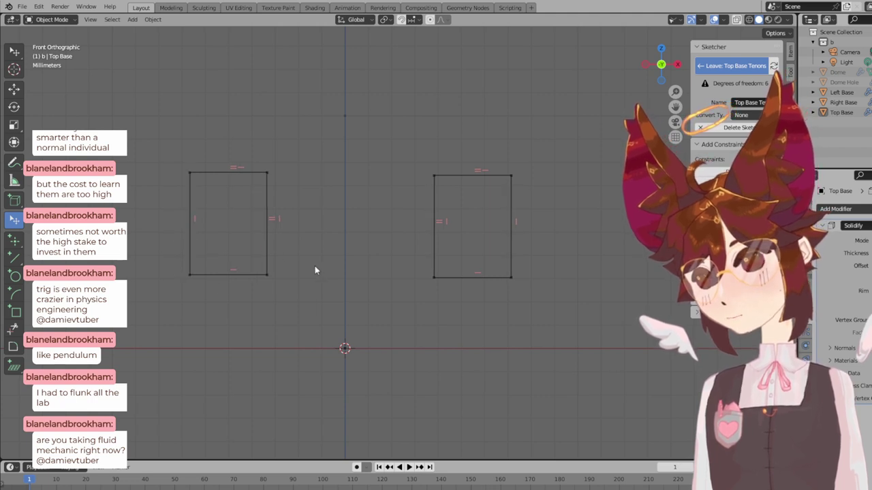
- Join the rectangles' inner bottom corners with a construction line
{"action": "key", "text": "l"}
{"action": "left_click", "coordinate": [267, 275]}
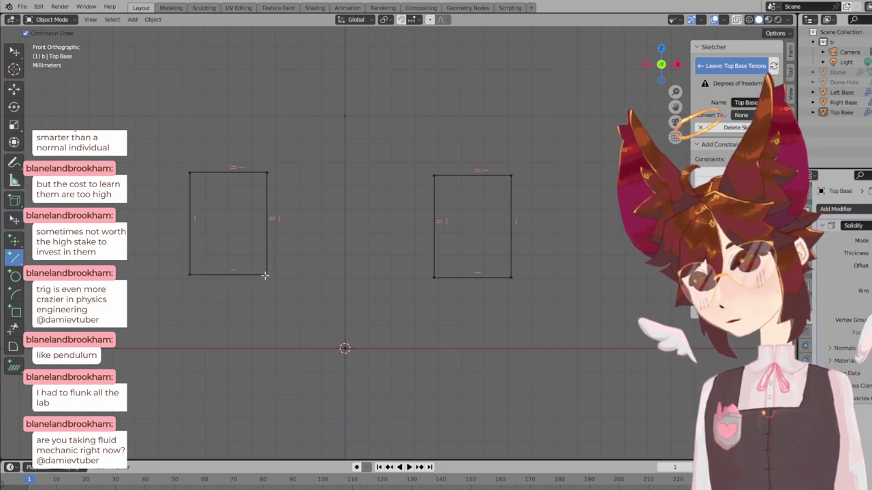
{"action": "left_click", "coordinate": [435, 276]}
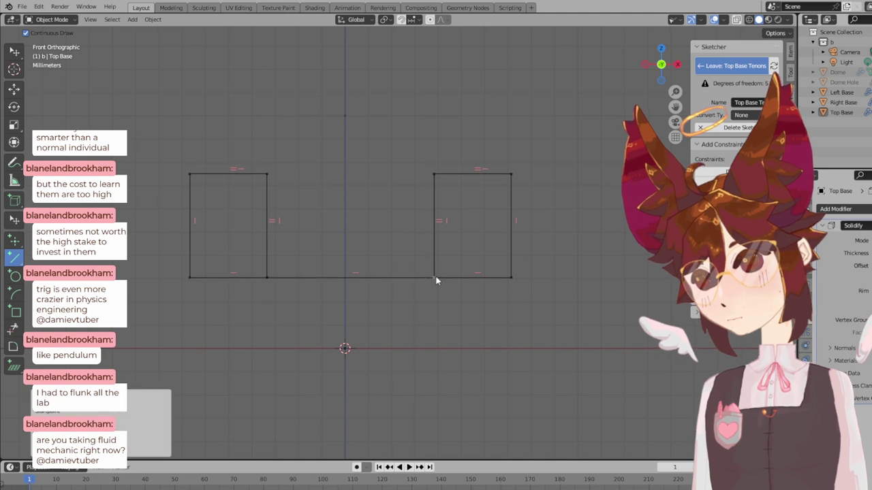
{"action": "key", "text": "Escape"}
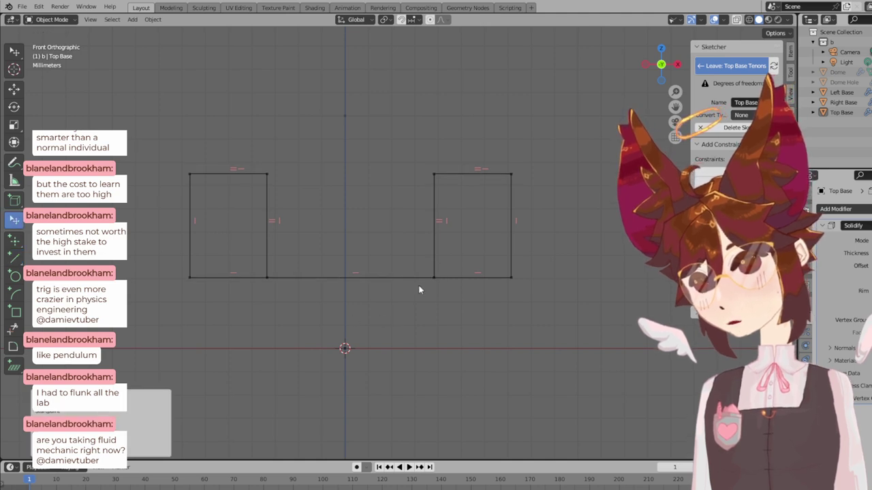
{"action": "right_click", "coordinate": [411, 279]}
{"action": "left_click", "coordinate": [367, 332]}
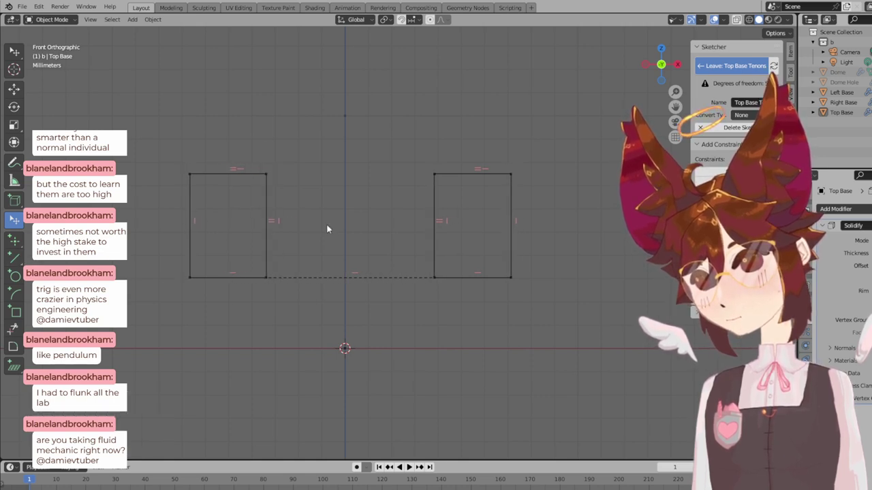
- Draw a line between the rectangles' inner top corners
{"action": "left_click", "coordinate": [14, 258]}
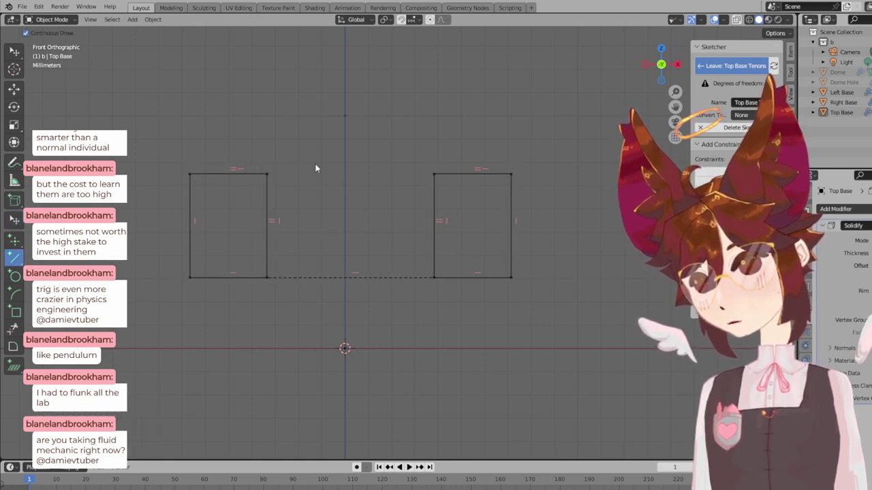
{"action": "left_click", "coordinate": [268, 173]}
{"action": "left_click", "coordinate": [435, 175]}
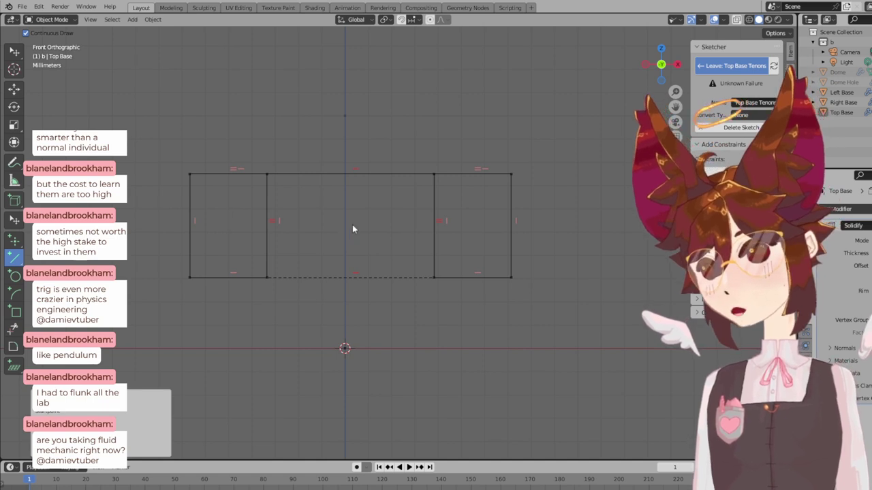
- Delete the line across the tenon rectangle tops
{"action": "key", "text": "Delete"}
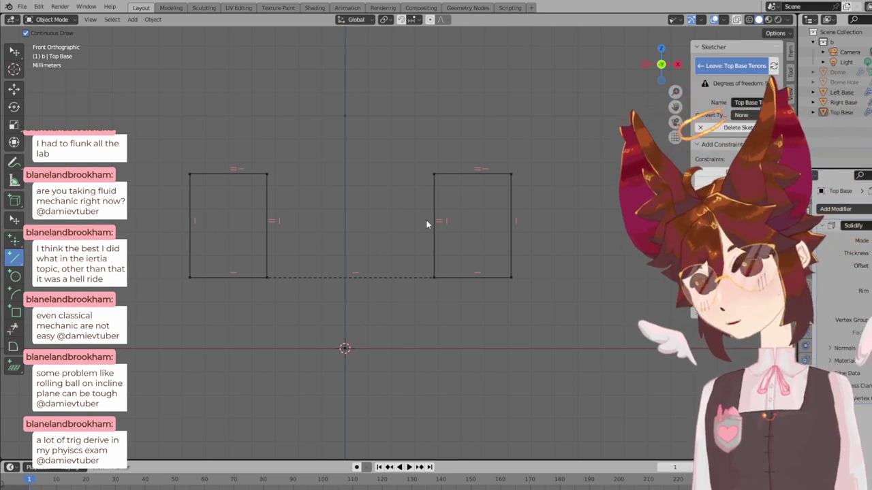
- Cancel the stray line and switch to the Select tool, centring both rectangles in view
{"action": "left_click", "coordinate": [265, 242]}
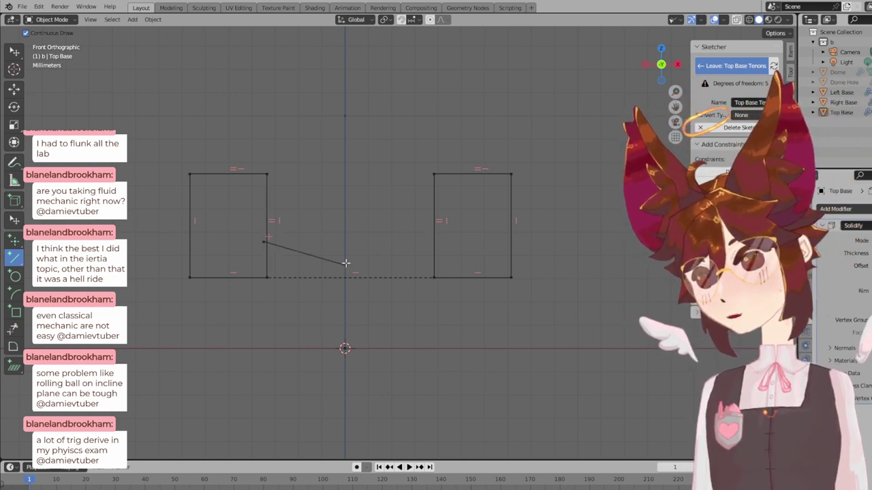
{"action": "key", "text": "Escape"}
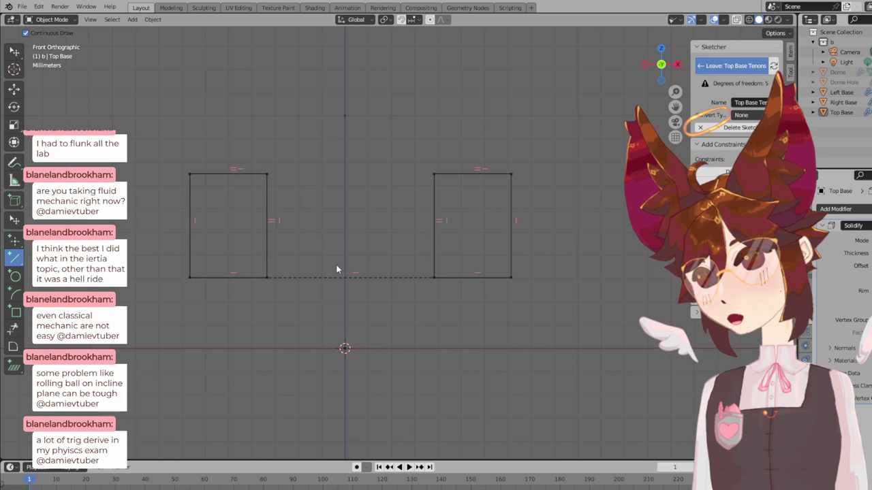
{"action": "left_click", "coordinate": [14, 220]}
{"action": "key", "text": "F3"}
{"action": "key", "text": "Escape"}
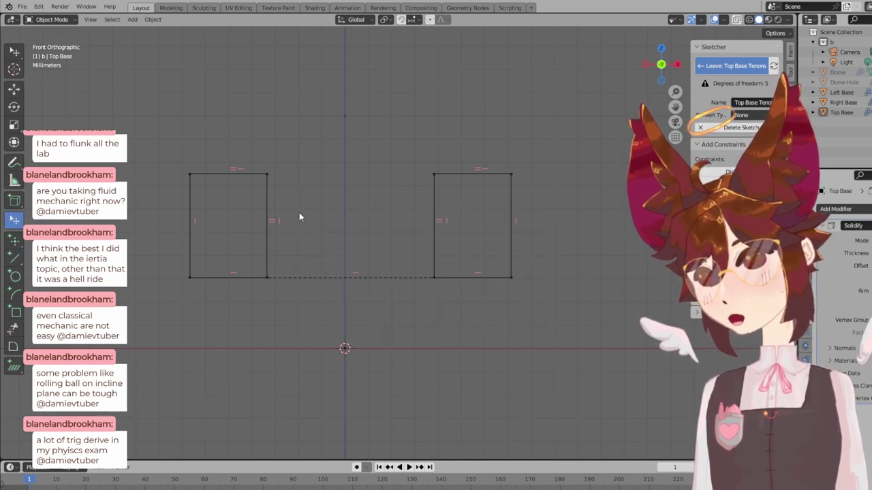
{"action": "middle_click_drag", "start_coordinate": [316, 212], "coordinate": [373, 211], "text": "shift"}
{"action": "scroll", "coordinate": [373, 211], "scroll_direction": "up", "scroll_amount": 1}
{"action": "scroll", "coordinate": [374, 211], "scroll_direction": "up", "scroll_amount": 1}
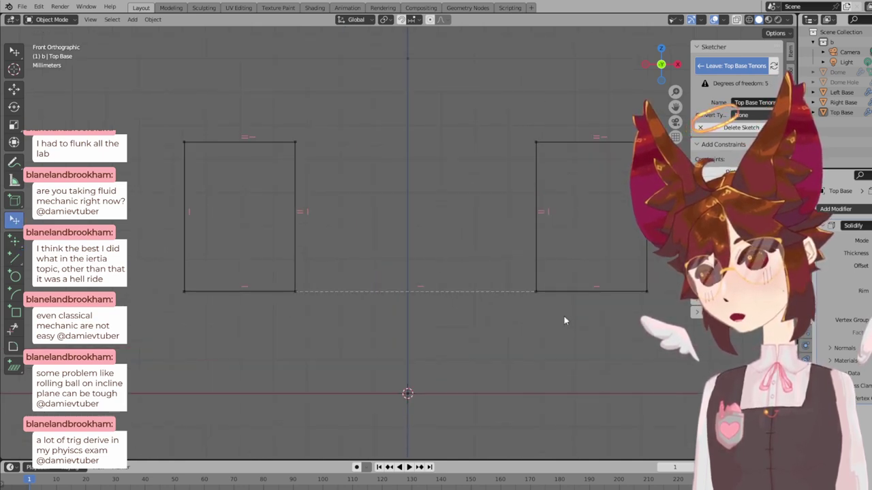
- Widen the tenon rectangles by dragging the right rectangle's corner and edges
{"action": "mouse_move", "coordinate": [540, 297]}
{"action": "left_mouse_down"}
{"action": "mouse_move", "coordinate": [440, 288]}
{"action": "mouse_move", "coordinate": [504, 297]}
{"action": "mouse_move", "coordinate": [463, 317]}
{"action": "mouse_move", "coordinate": [424, 295]}
{"action": "mouse_move", "coordinate": [442, 298]}
{"action": "left_mouse_up"}
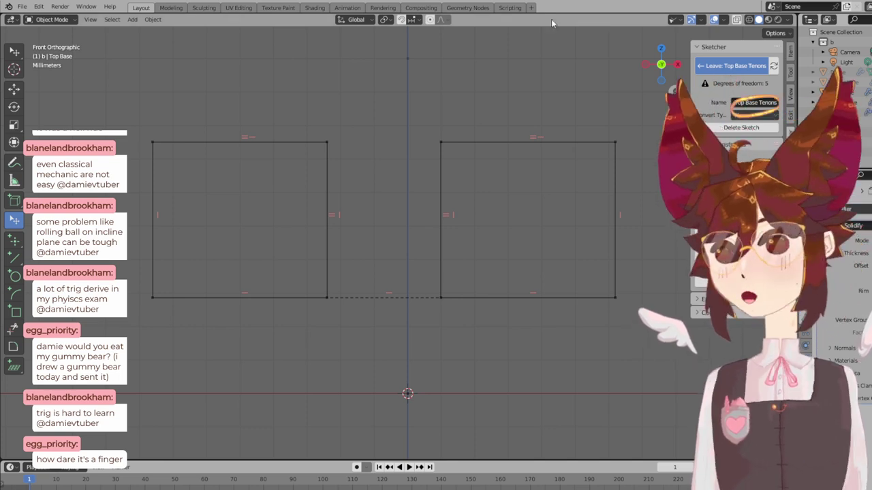
{"action": "left_click_drag", "start_coordinate": [442, 203], "coordinate": [476, 205]}
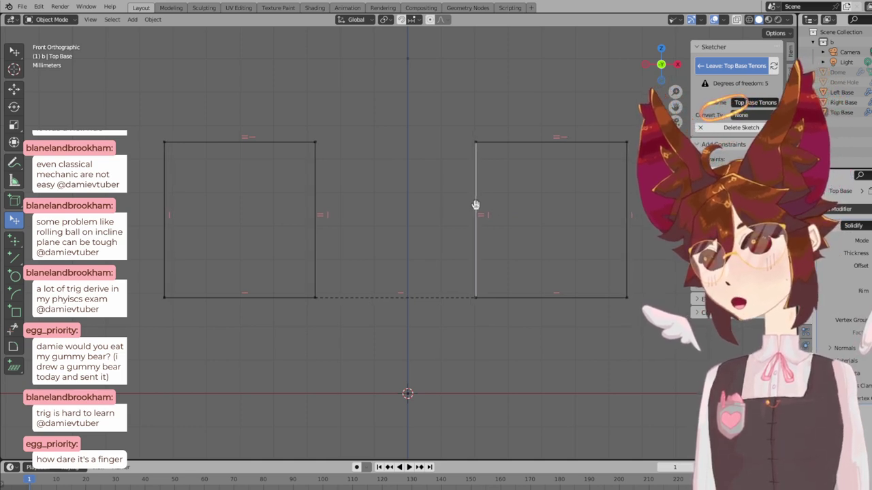
{"action": "left_click", "coordinate": [627, 198], "text": "shift"}
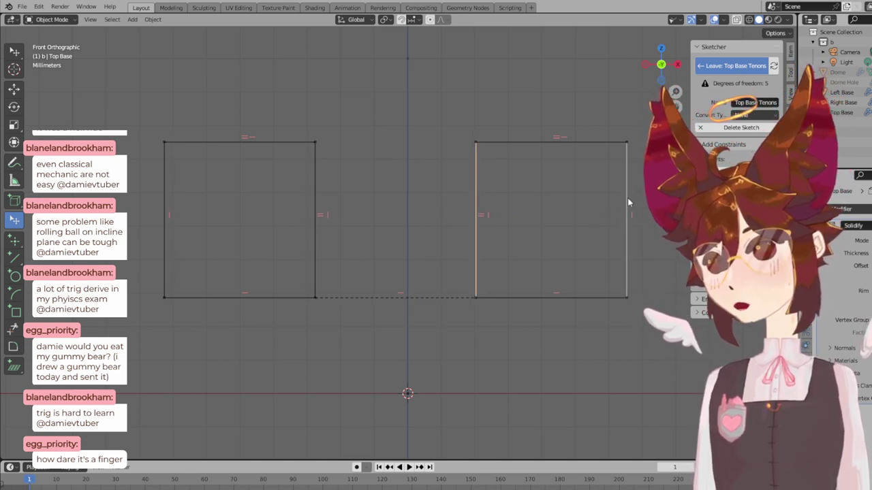
{"action": "mouse_move", "coordinate": [634, 199]}
{"action": "left_mouse_down"}
{"action": "mouse_move", "coordinate": [556, 195]}
{"action": "mouse_move", "coordinate": [622, 201]}
{"action": "left_mouse_up"}
{"action": "left_click", "coordinate": [585, 272]}
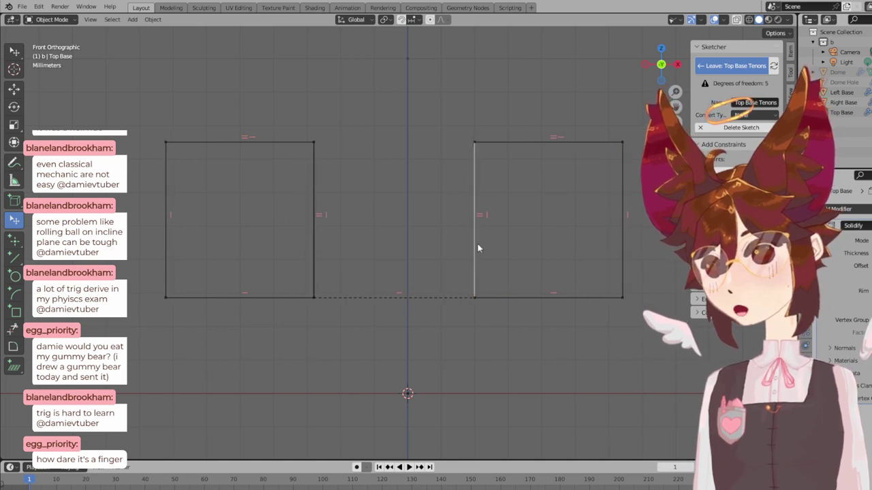
- Leave the current sketch and add a front-workplane sketch named 'Top Base Tenons'
{"action": "left_click", "coordinate": [732, 67]}
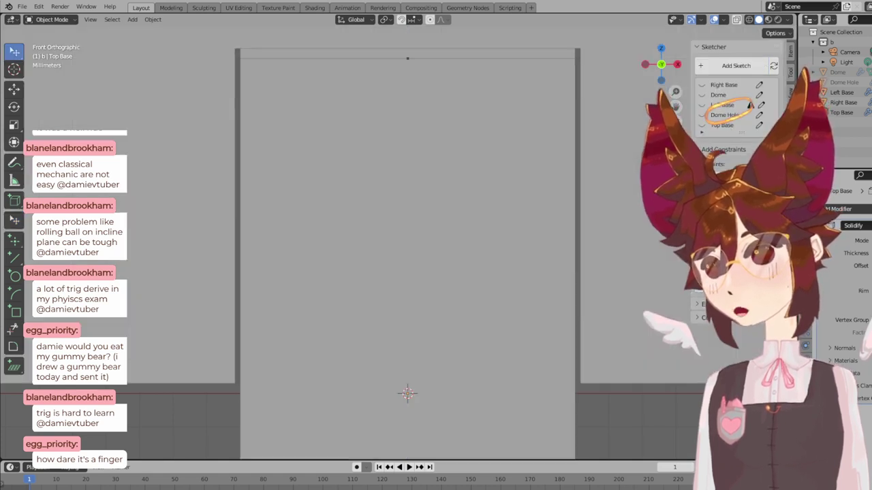
{"action": "scroll", "coordinate": [481, 203], "scroll_direction": "down", "scroll_amount": 6}
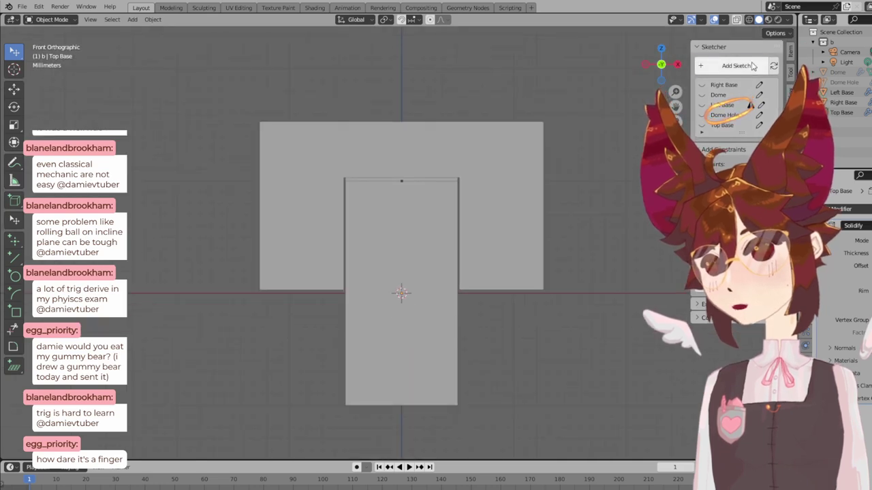
{"action": "left_click", "coordinate": [736, 65]}
{"action": "left_click", "coordinate": [749, 107]}
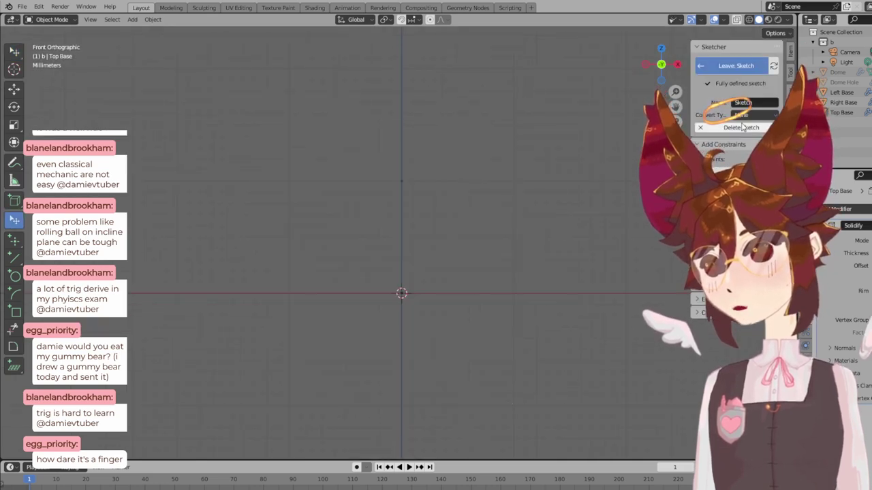
{"action": "left_click", "coordinate": [754, 104]}
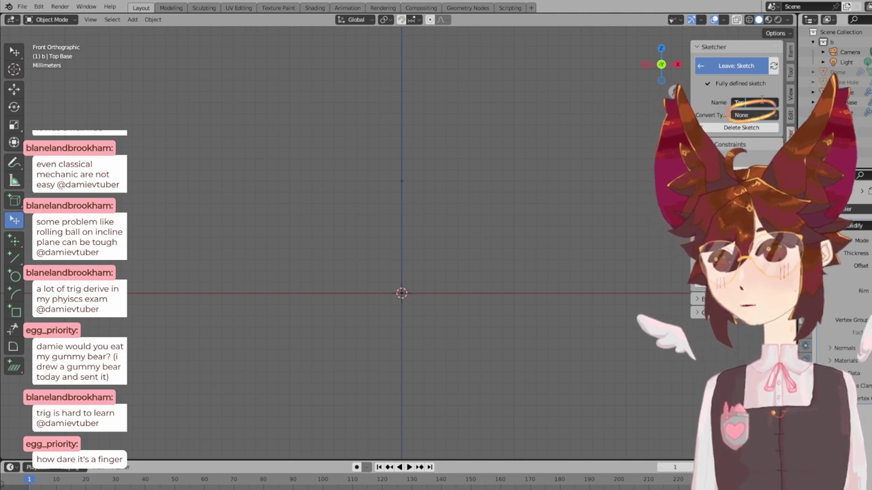
{"action": "type", "text": "Tenon"}
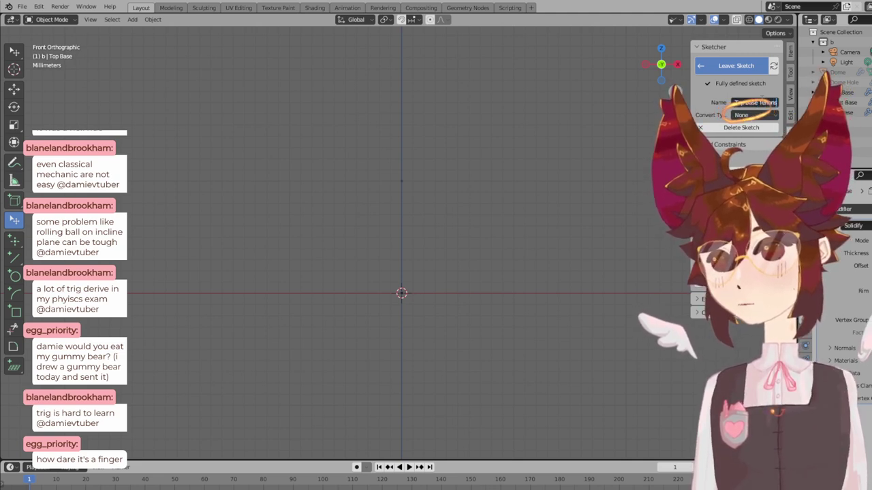
{"action": "type", "text": "s"}
{"action": "key", "text": "Return"}
- Draw a vertical line up from the sketch origin and make it construction geometry
{"action": "scroll", "coordinate": [406, 180], "scroll_direction": "up", "scroll_amount": 2, "text": "shift"}
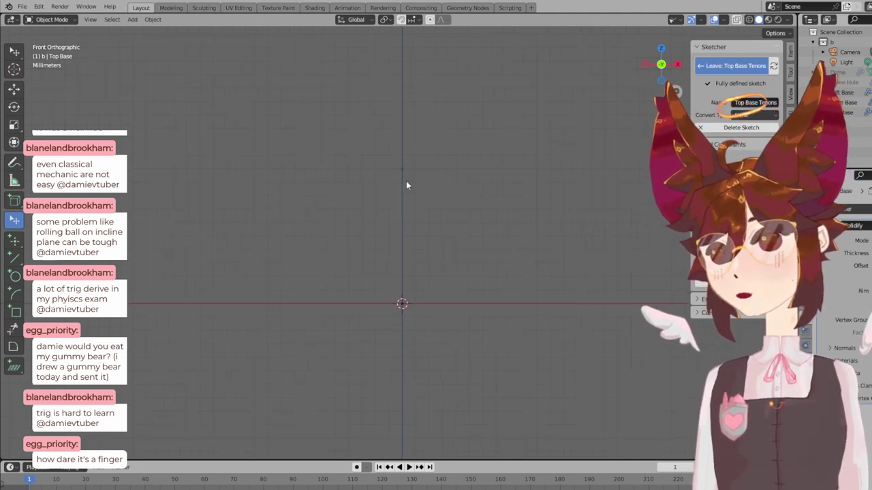
{"action": "left_click", "coordinate": [13, 257]}
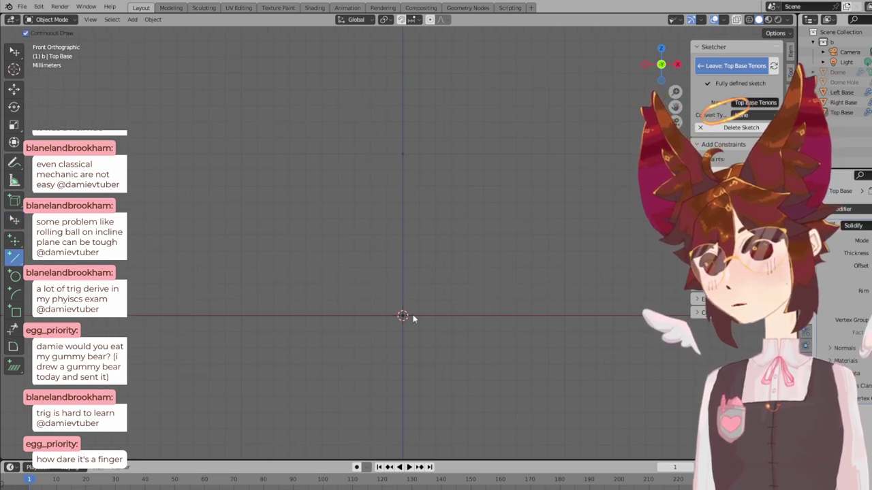
{"action": "left_click", "coordinate": [402, 316]}
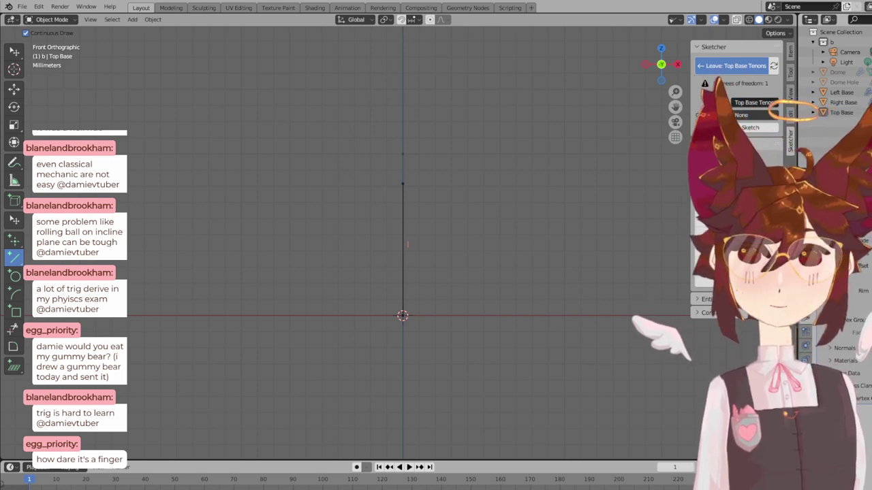
{"action": "key", "text": "Escape"}
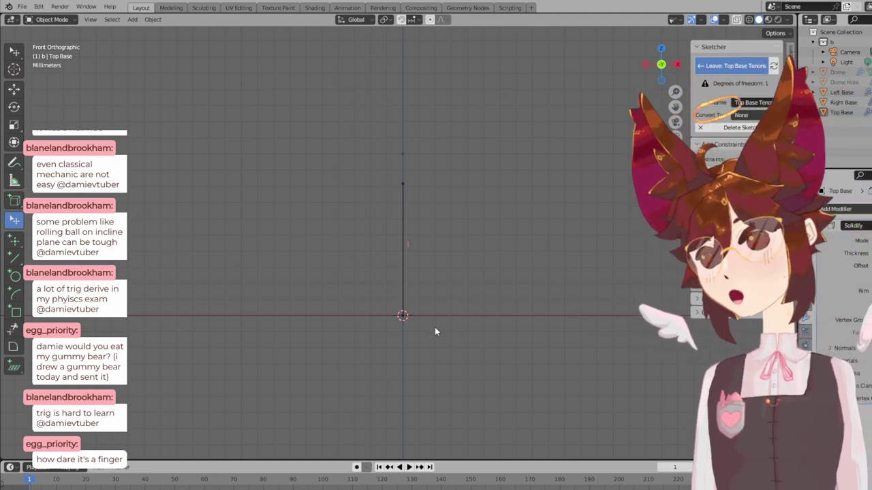
{"action": "right_click", "coordinate": [404, 237]}
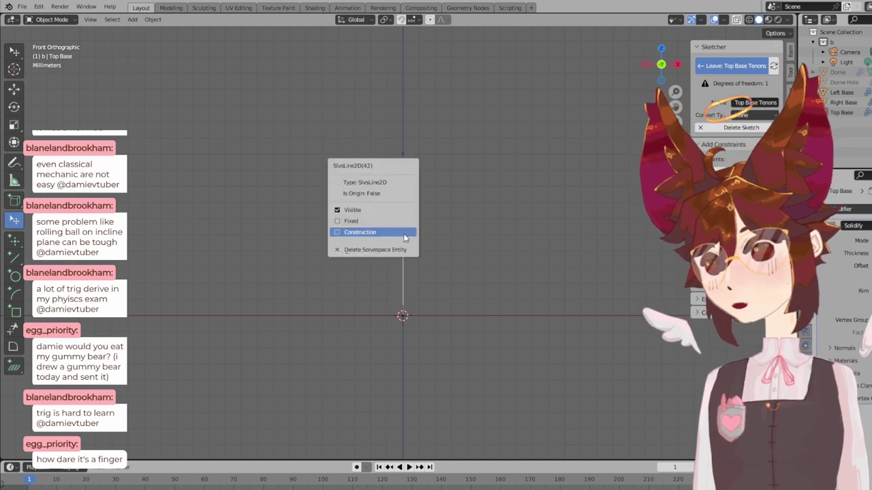
{"action": "left_click", "coordinate": [404, 237]}
- Draw a horizontal line leftward from the vertical line's top end
{"action": "key", "text": "l"}
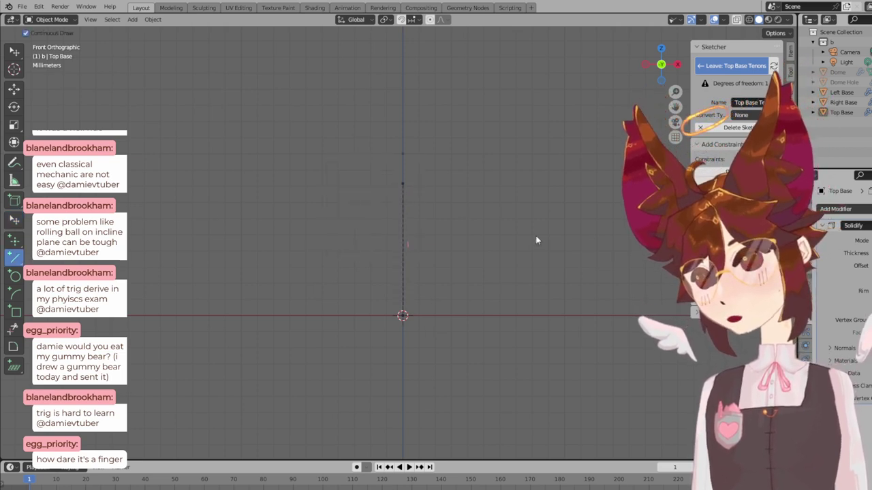
{"action": "left_click", "coordinate": [402, 182]}
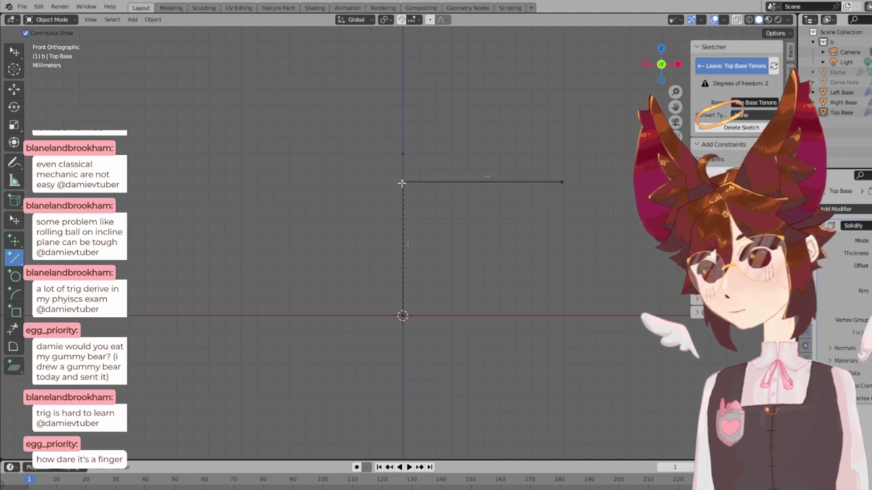
{"action": "left_click", "coordinate": [291, 181]}
{"action": "right_click", "coordinate": [266, 186]}
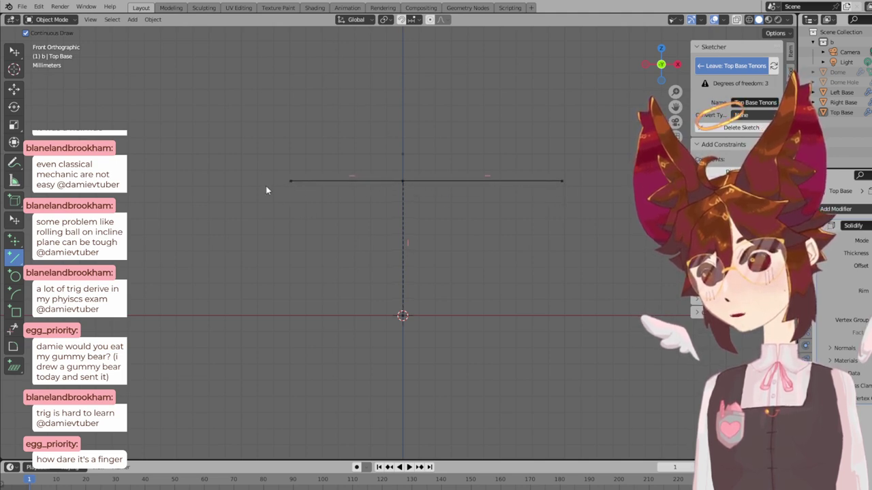
- Make the left top-line half construction and constrain both halves to equal length
{"action": "left_click", "coordinate": [14, 220]}
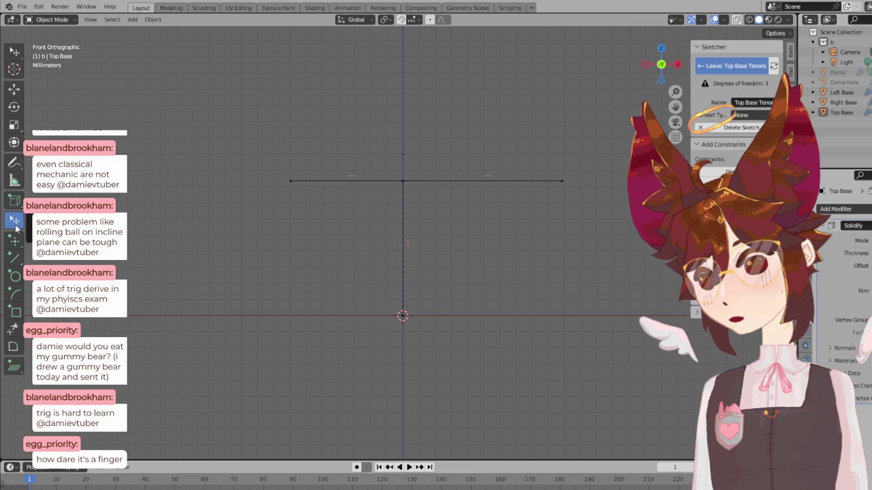
{"action": "right_click", "coordinate": [320, 181]}
{"action": "left_click", "coordinate": [324, 180]}
{"action": "right_click", "coordinate": [461, 182]}
{"action": "left_click", "coordinate": [455, 181]}
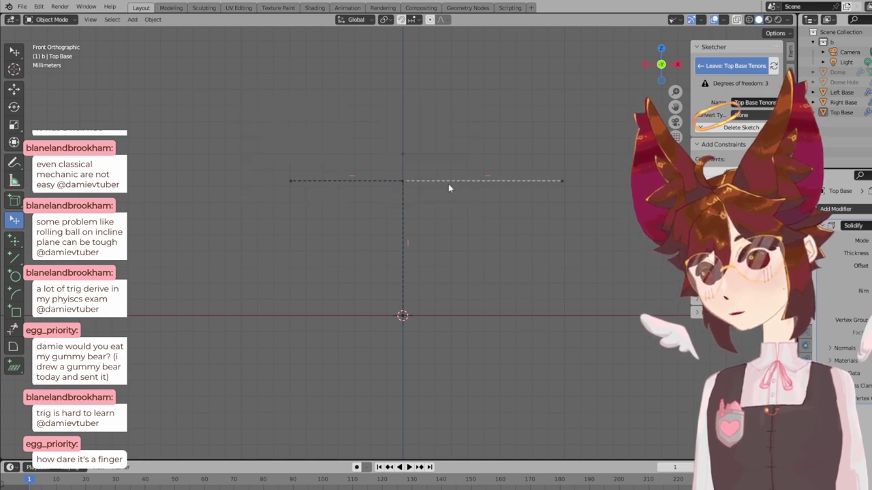
{"action": "left_click", "coordinate": [386, 181], "text": "shift"}
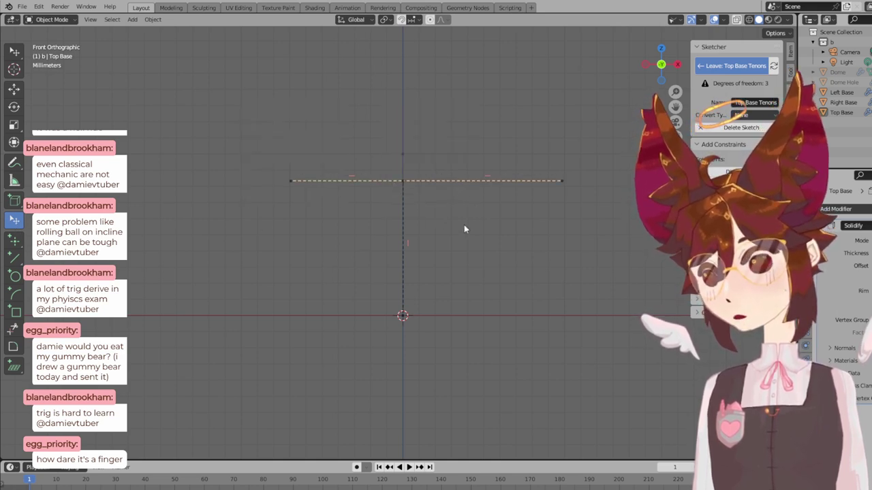
{"action": "key", "text": "e"}
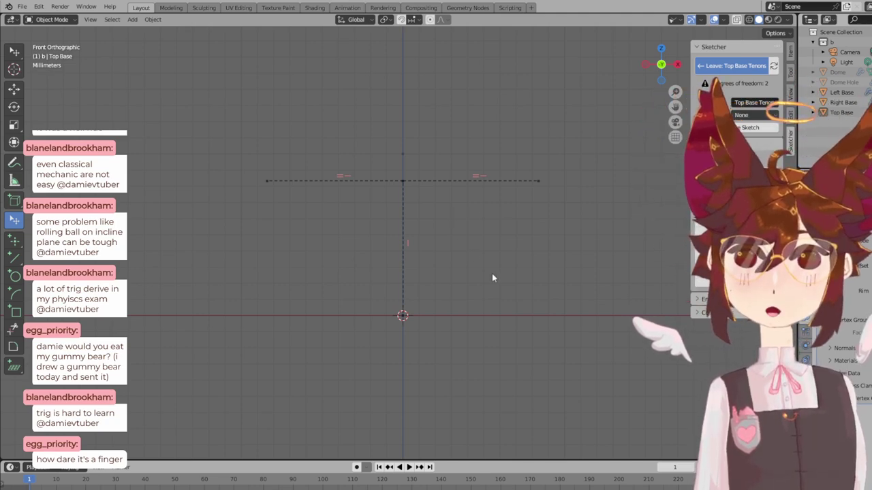
{"action": "key", "text": "l"}
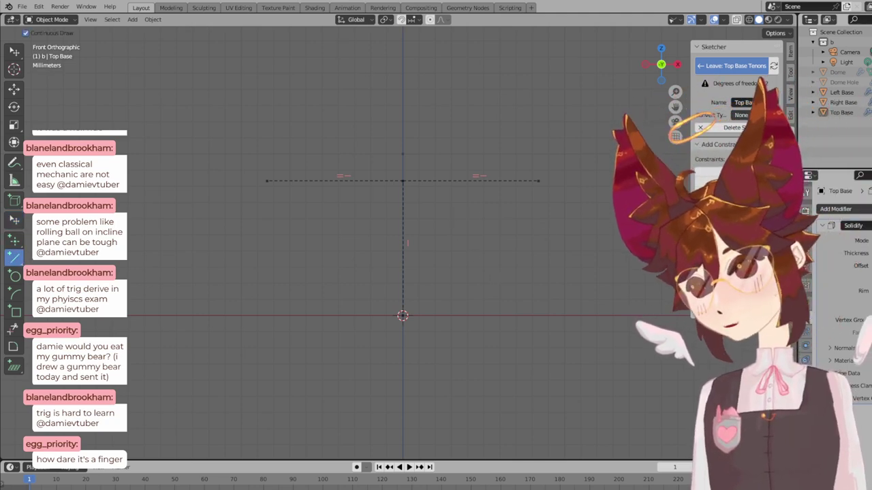
- Draw closed rectangles downward from the right and left ends of the construction line
{"action": "left_click", "coordinate": [538, 181]}
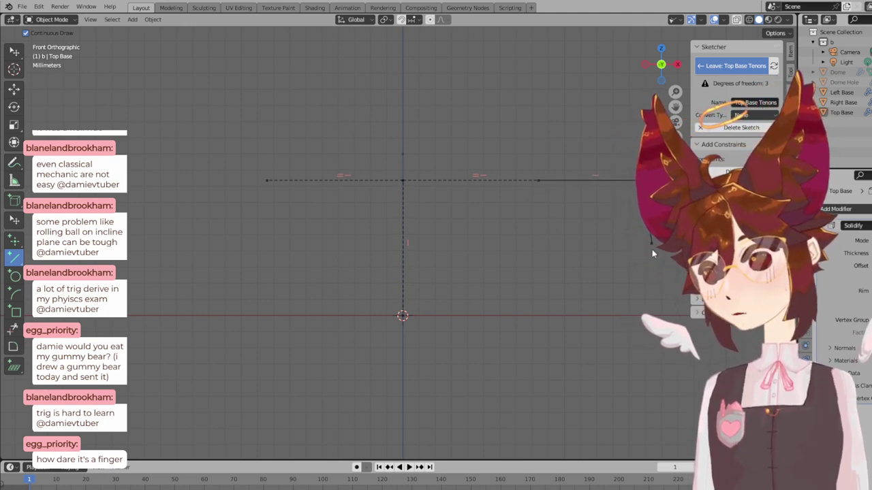
{"action": "left_click", "coordinate": [645, 284]}
{"action": "left_click", "coordinate": [538, 283]}
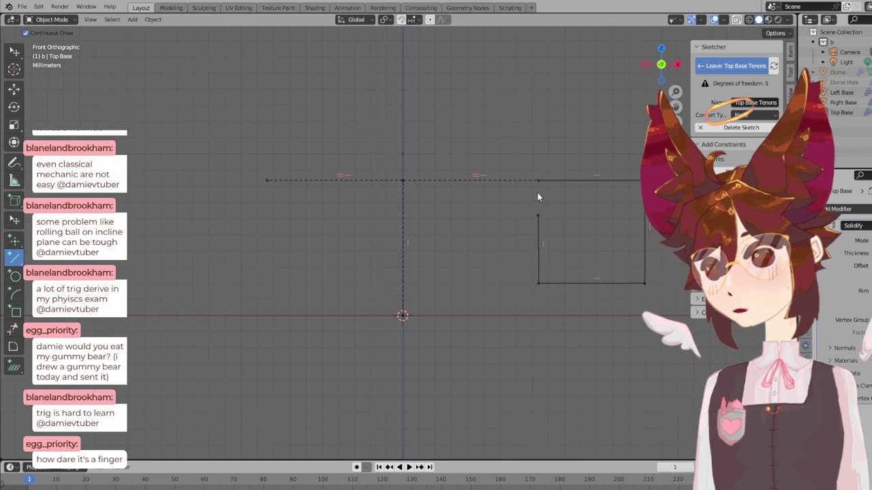
{"action": "left_click", "coordinate": [538, 181]}
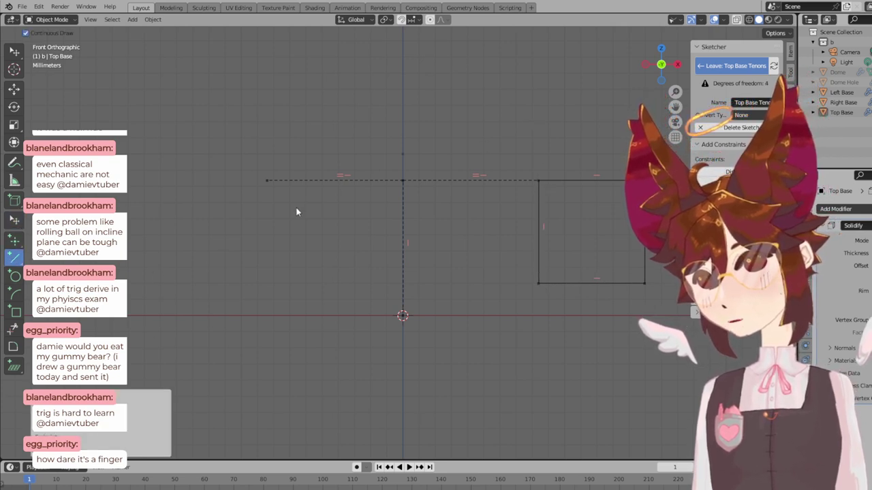
{"action": "left_click", "coordinate": [267, 180]}
{"action": "left_click", "coordinate": [266, 283]}
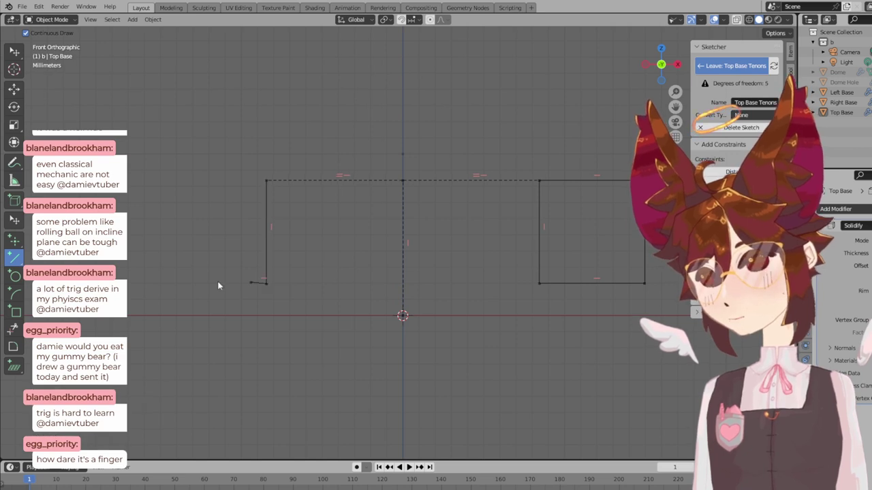
{"action": "left_click", "coordinate": [179, 286]}
{"action": "left_click", "coordinate": [180, 179]}
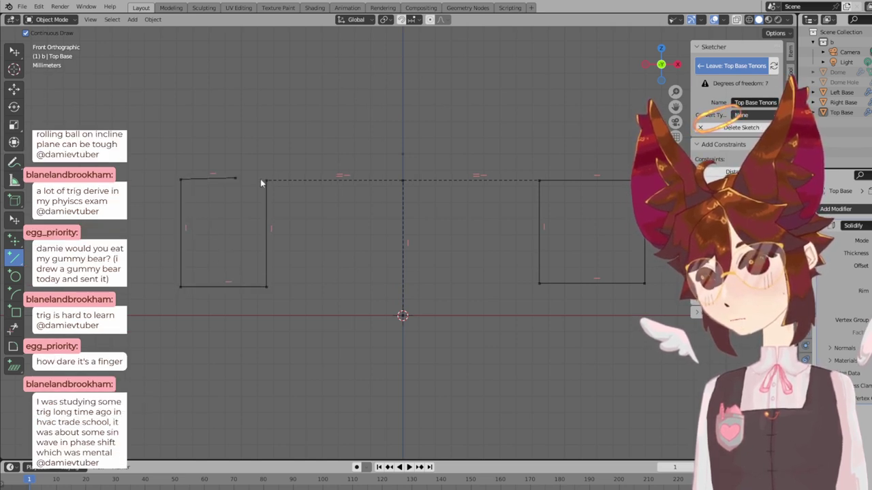
{"action": "left_click", "coordinate": [267, 180]}
{"action": "left_click", "coordinate": [15, 220]}
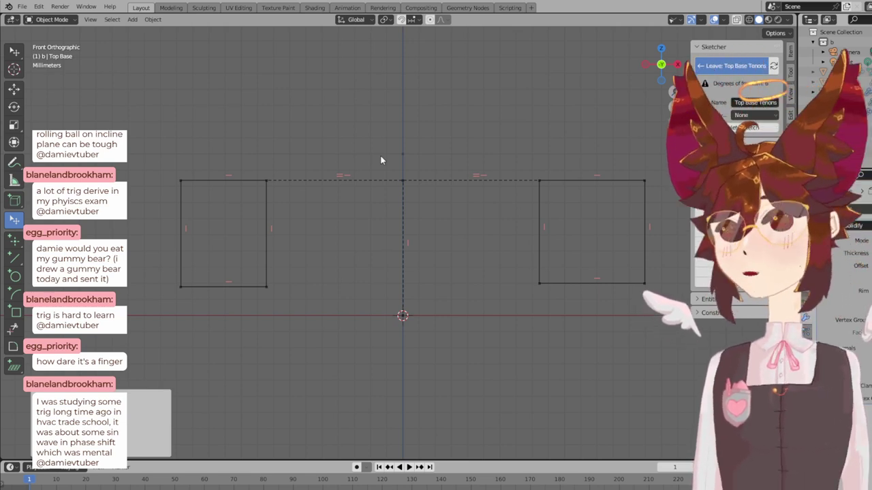
- Widen the left rectangle and make the inner edges, top edges and left side edges equal
{"action": "right_click", "coordinate": [289, 237]}
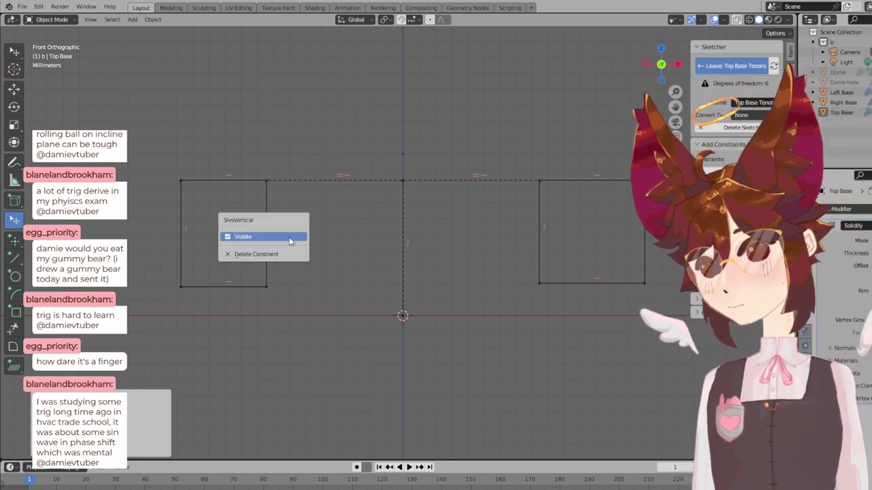
{"action": "left_click", "coordinate": [292, 237]}
{"action": "left_click_drag", "start_coordinate": [267, 239], "coordinate": [293, 241]}
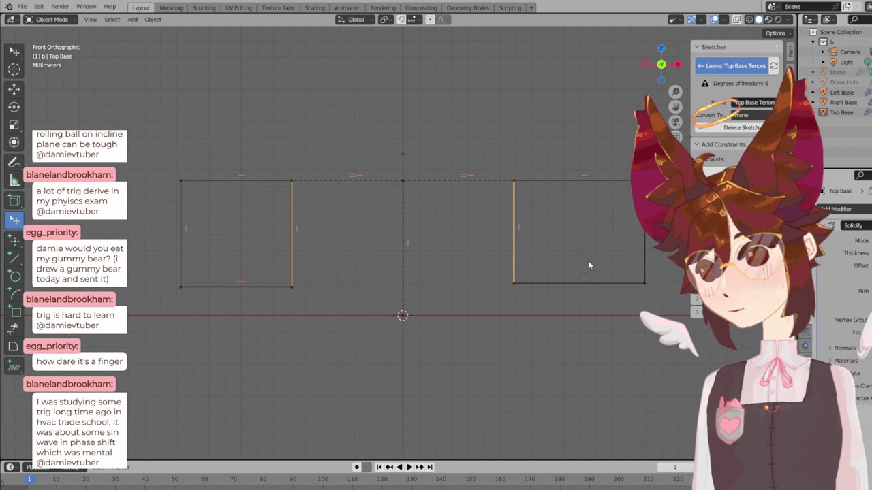
{"action": "key", "text": "e"}
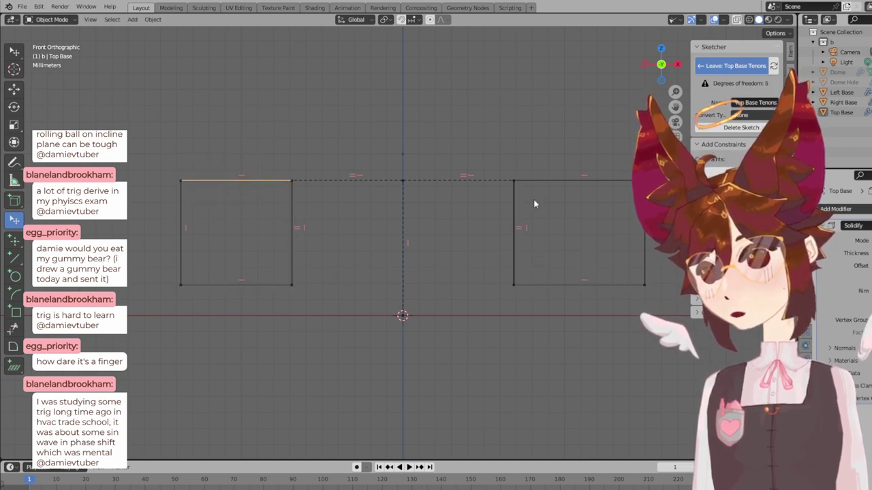
{"action": "left_click", "coordinate": [541, 181]}
{"action": "key", "text": "e"}
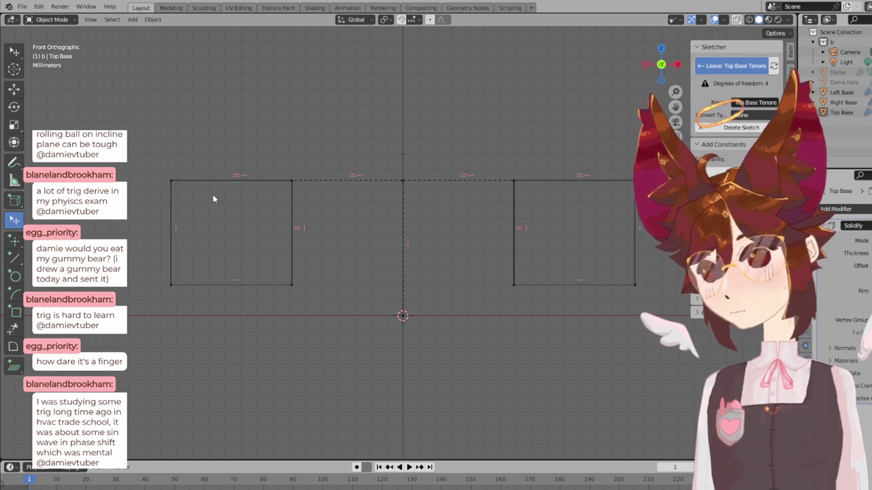
{"action": "left_click", "coordinate": [170, 256]}
{"action": "left_click", "coordinate": [291, 258]}
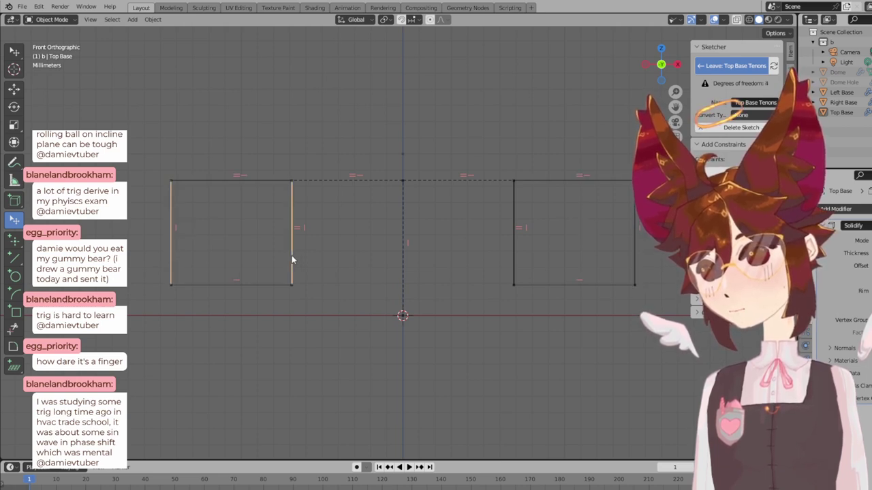
{"action": "key", "text": "e"}
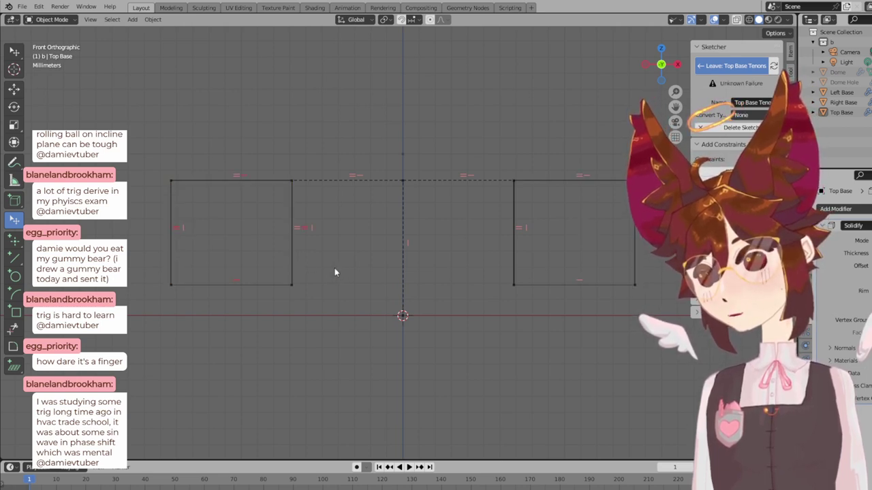
- Equalise the left rectangle's top and bottom edges and drag its inner and outer edges inward
{"action": "left_click", "coordinate": [291, 253]}
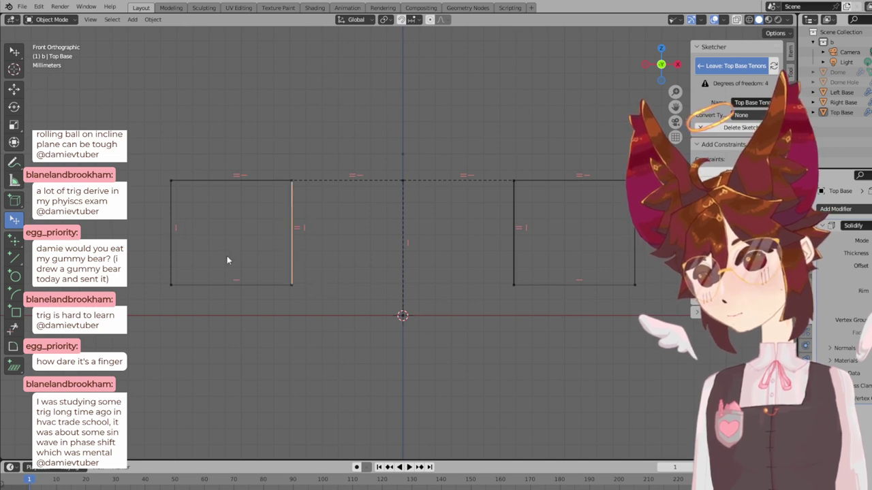
{"action": "left_click", "coordinate": [200, 253]}
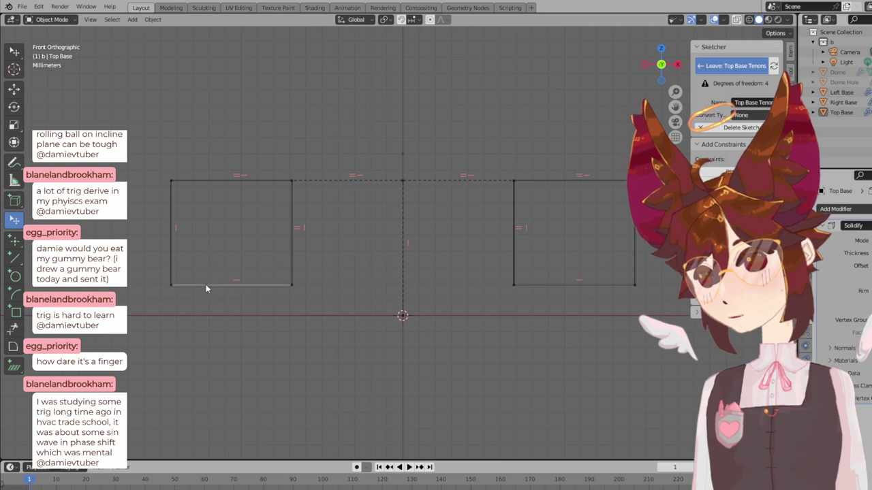
{"action": "key", "text": "e"}
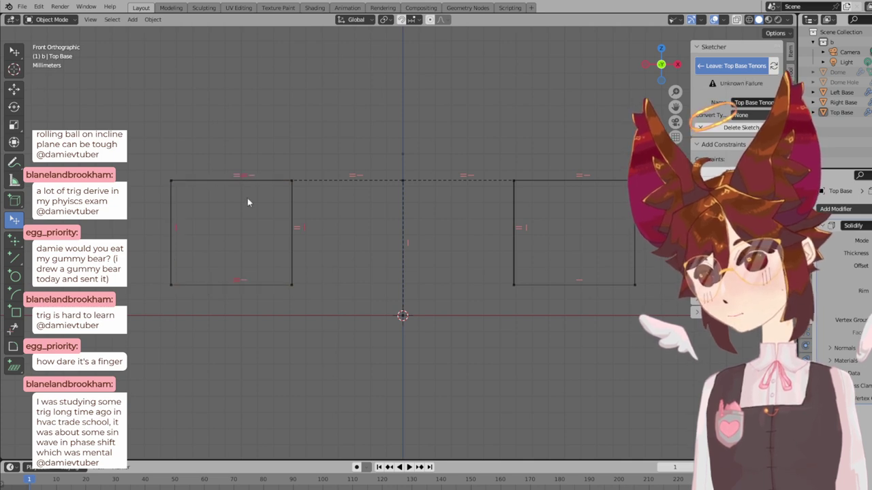
{"action": "left_click", "coordinate": [259, 181]}
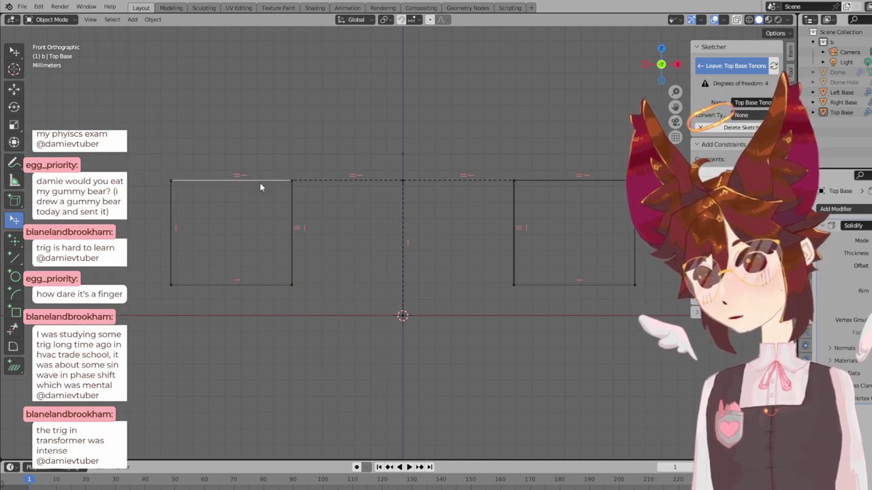
{"action": "left_click", "coordinate": [282, 284], "text": "shift"}
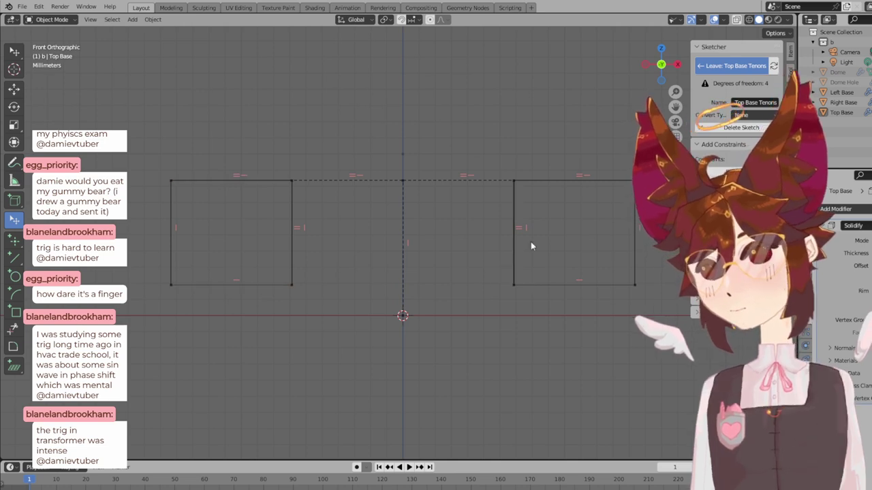
{"action": "mouse_move", "coordinate": [304, 254]}
{"action": "left_mouse_down"}
{"action": "mouse_move", "coordinate": [323, 252]}
{"action": "mouse_move", "coordinate": [282, 250]}
{"action": "mouse_move", "coordinate": [307, 255]}
{"action": "left_mouse_up"}
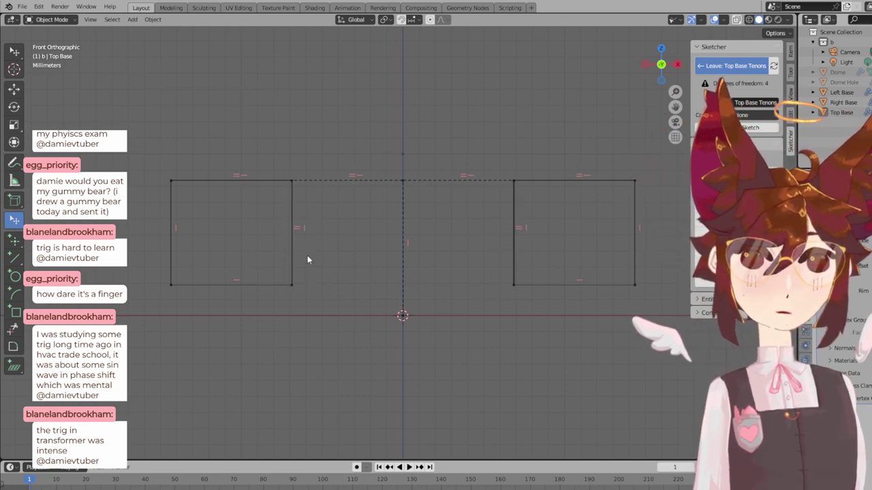
{"action": "left_click_drag", "start_coordinate": [172, 260], "coordinate": [214, 258]}
- Shrink the tenon rectangles slightly by dragging the left rectangle's edge and corner
{"action": "left_click_drag", "start_coordinate": [293, 258], "coordinate": [299, 253]}
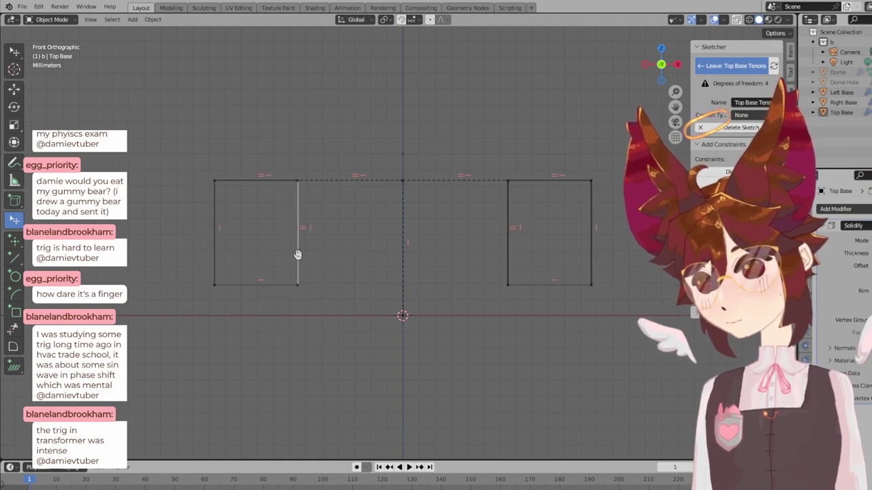
{"action": "scroll", "coordinate": [381, 224], "scroll_direction": "down", "scroll_amount": 3}
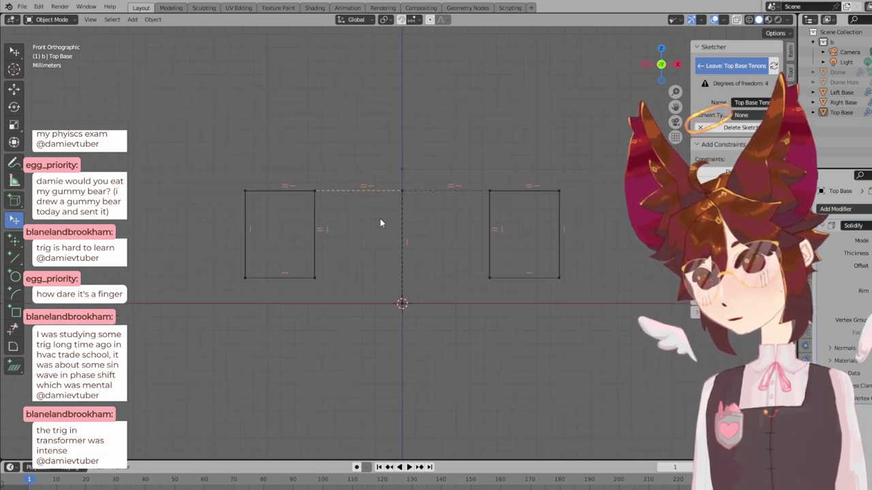
{"action": "scroll", "coordinate": [378, 225], "scroll_direction": "up", "scroll_amount": 4}
{"action": "left_click_drag", "start_coordinate": [281, 304], "coordinate": [302, 286]}
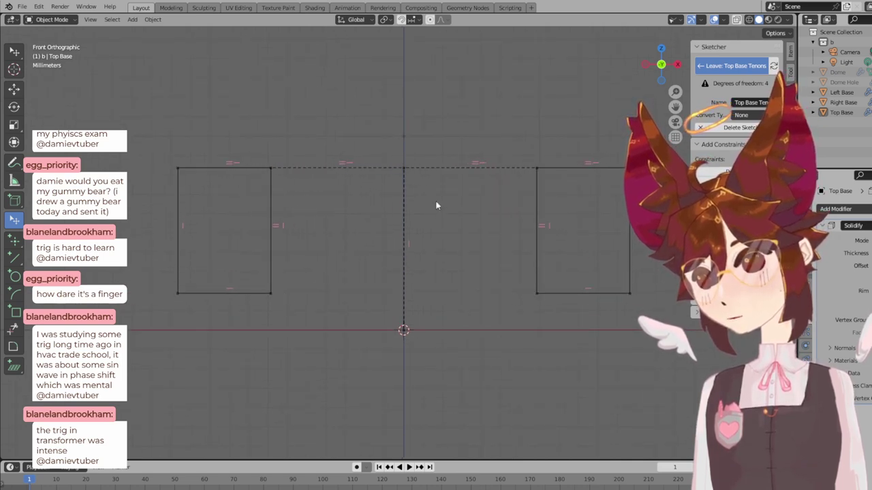
- Leave Top Base Tenons, orbit to view the part in 3D, and reopen Top Base
{"action": "left_click", "coordinate": [730, 64]}
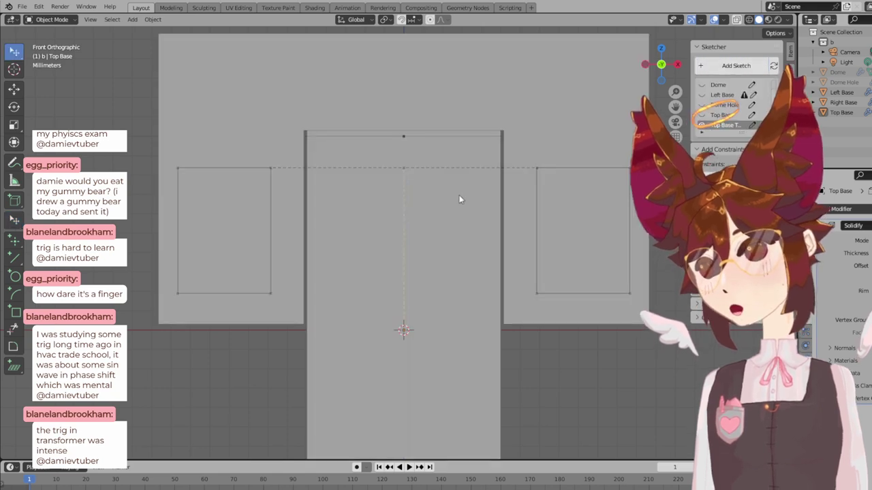
{"action": "scroll", "coordinate": [459, 195], "scroll_direction": "down", "scroll_amount": 3}
{"action": "middle_click_drag", "start_coordinate": [479, 212], "coordinate": [458, 187]}
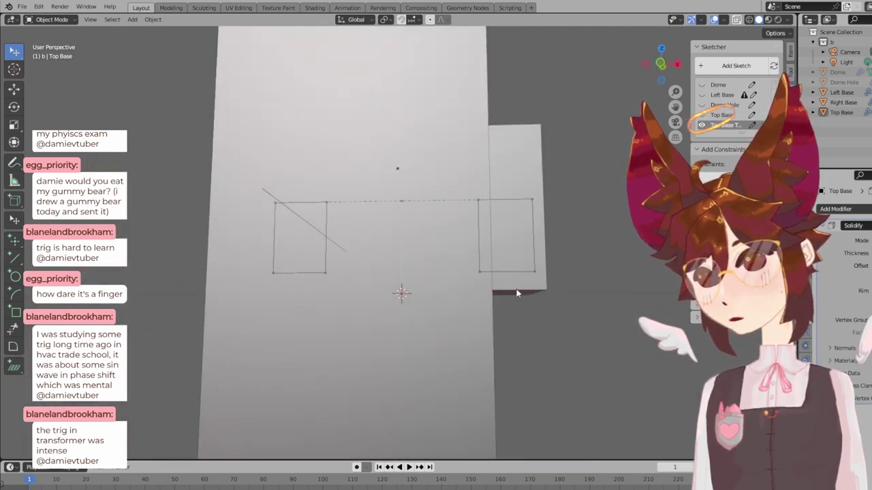
{"action": "left_click", "coordinate": [752, 115]}
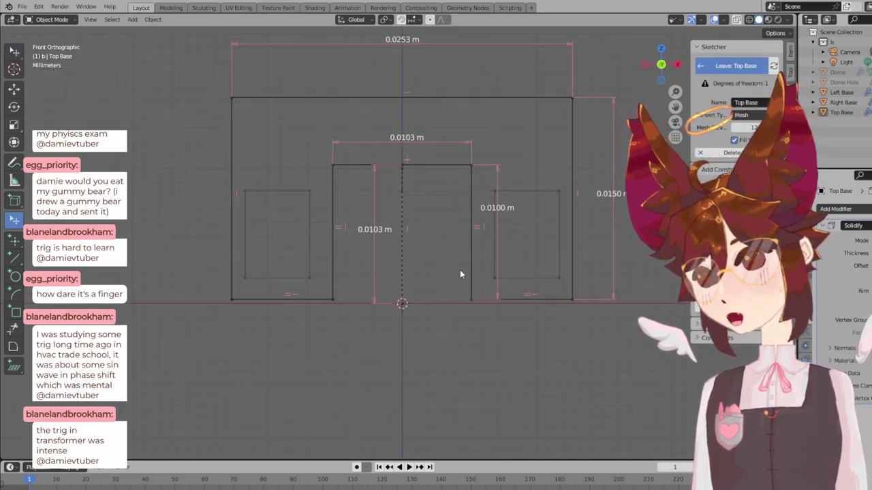
- Exit the Top Base sketch so the 0.0253 m wide U shows as a solid mesh
{"action": "scroll", "coordinate": [418, 280], "scroll_direction": "up", "scroll_amount": 4}
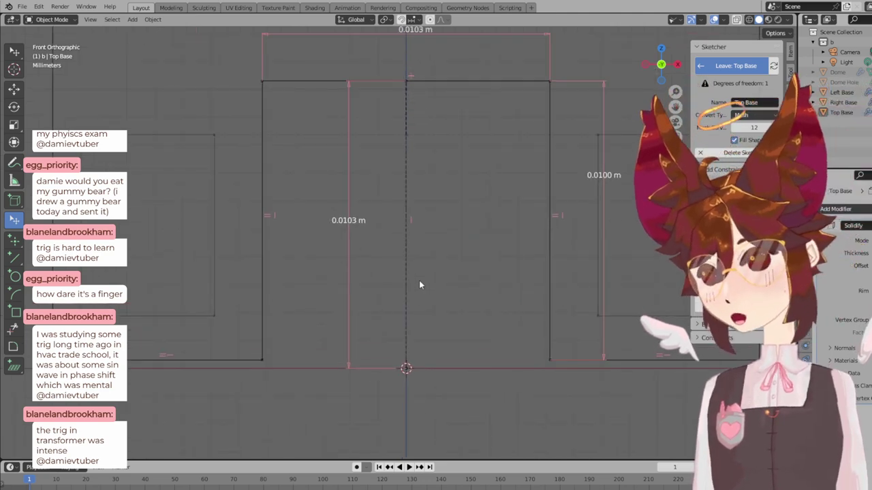
{"action": "scroll", "coordinate": [470, 328], "scroll_direction": "down", "scroll_amount": 2}
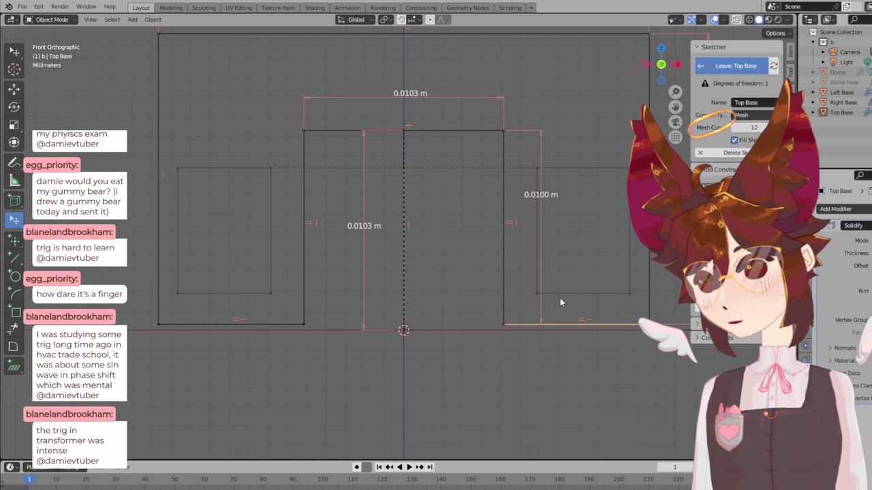
{"action": "scroll", "coordinate": [538, 276], "scroll_direction": "down", "scroll_amount": 3}
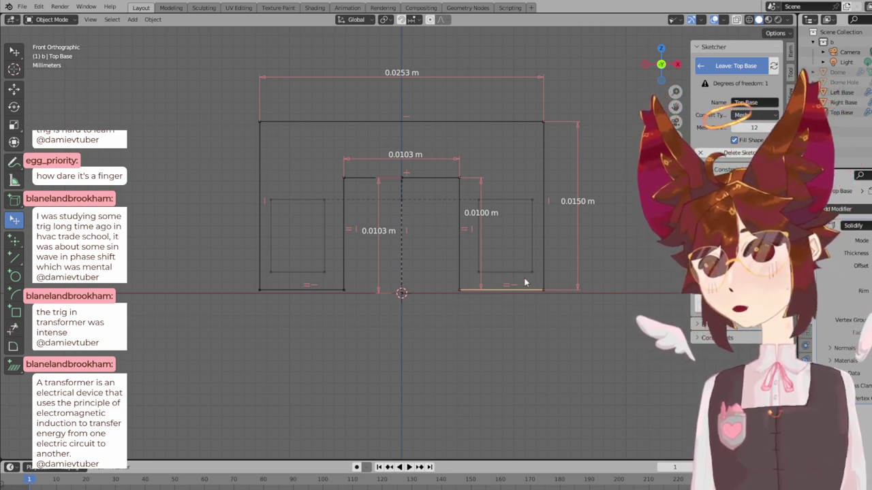
{"action": "left_click", "coordinate": [729, 66]}
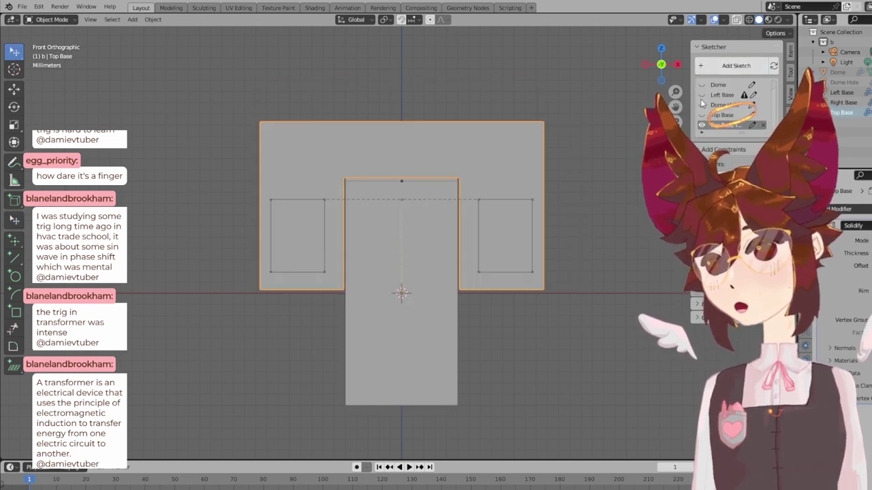
- Open Top Base Tenons and add a distance dimension to the vertical construction line
{"action": "scroll", "coordinate": [472, 218], "scroll_direction": "up", "scroll_amount": 2}
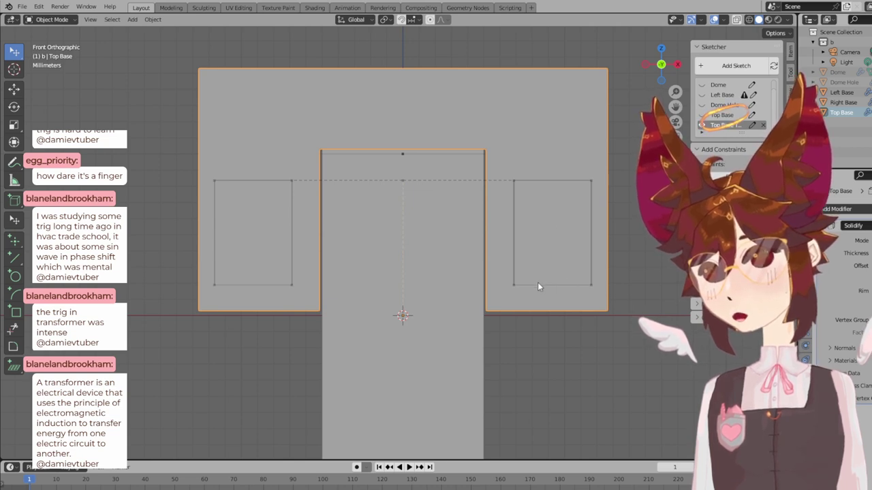
{"action": "left_click", "coordinate": [751, 125]}
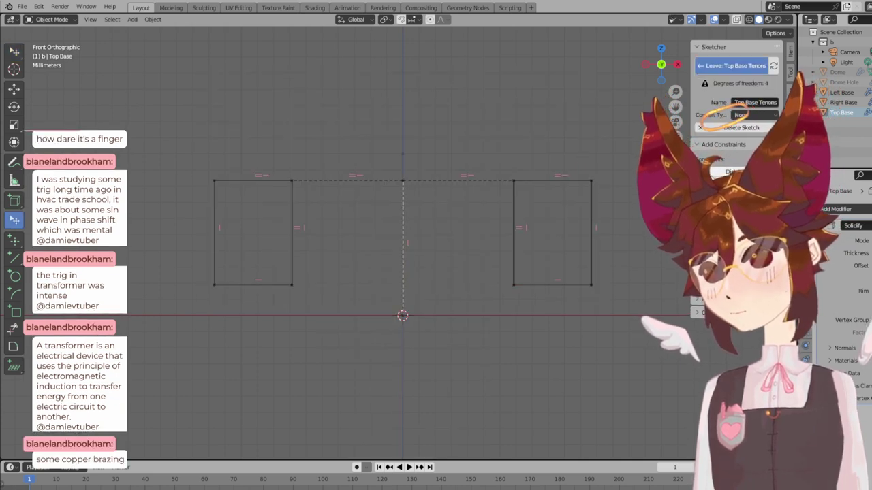
{"action": "key", "text": "d"}
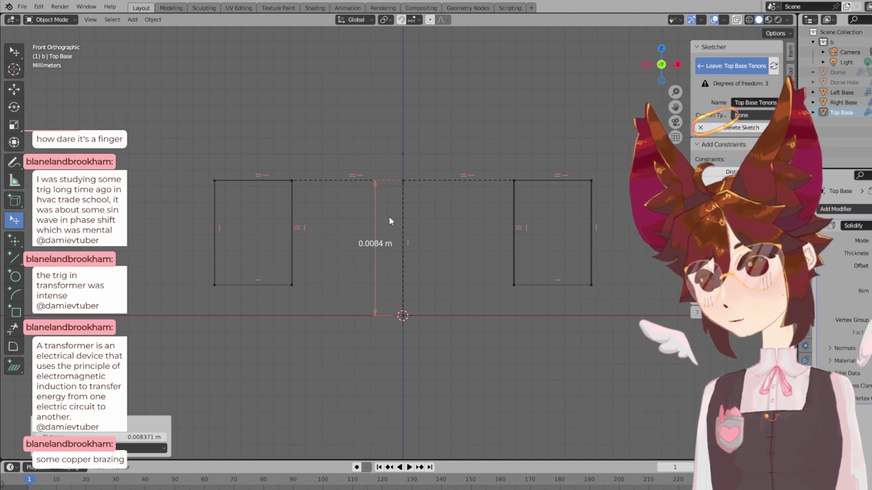
{"action": "scroll", "coordinate": [378, 218], "scroll_direction": "up", "scroll_amount": 2}
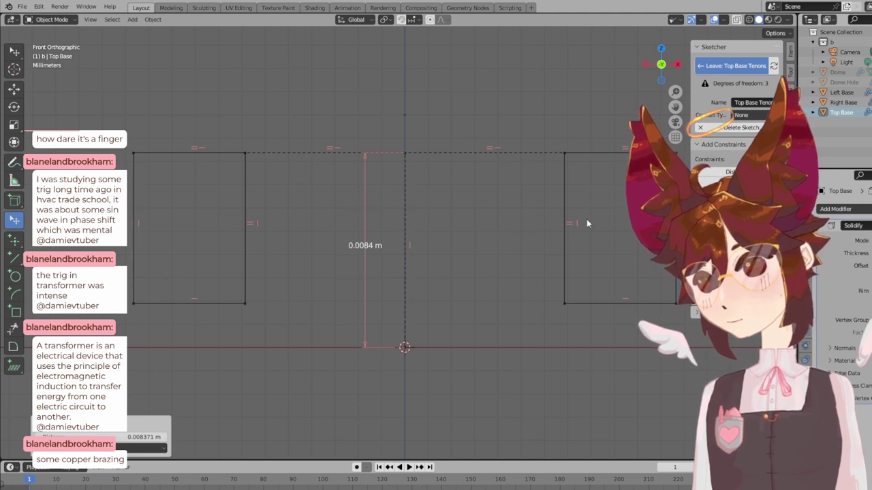
{"action": "key", "text": "ctrl+z"}
{"action": "left_click", "coordinate": [399, 235]}
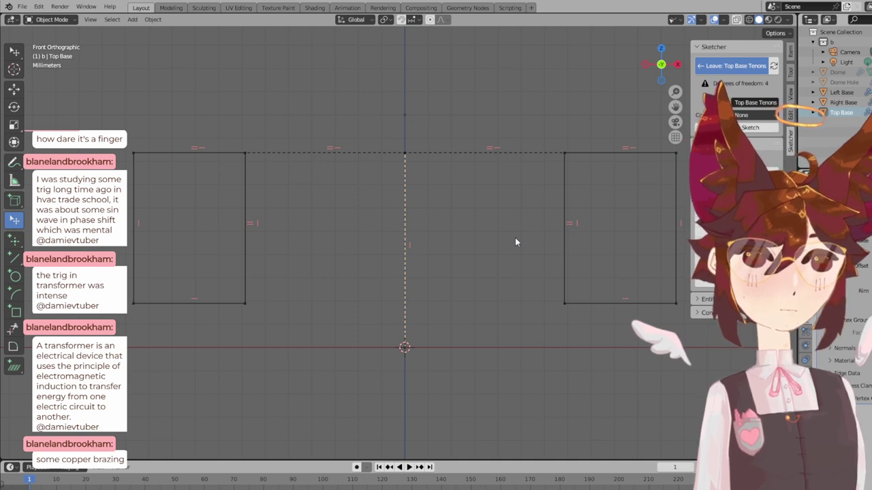
{"action": "key", "text": "ctrl+shift+z"}
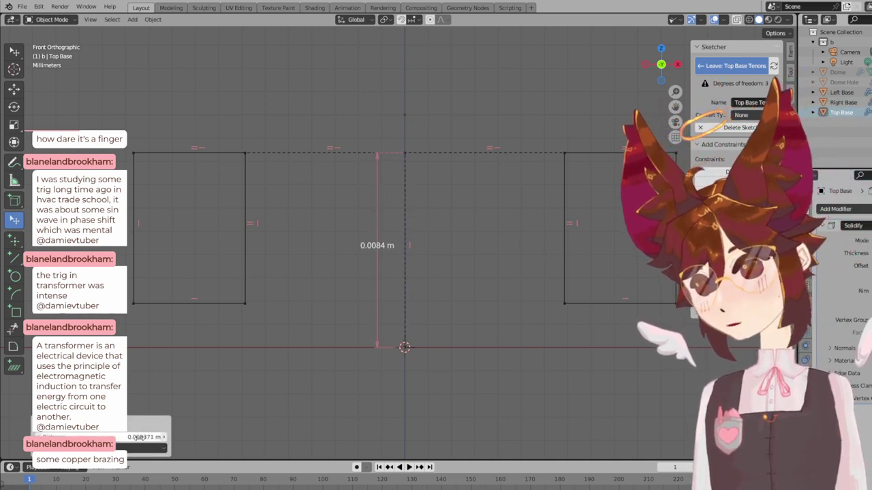
- Set the construction line distance to 0.3 mm and flip the tenon rectangles below the base line
{"action": "left_click", "coordinate": [167, 437]}
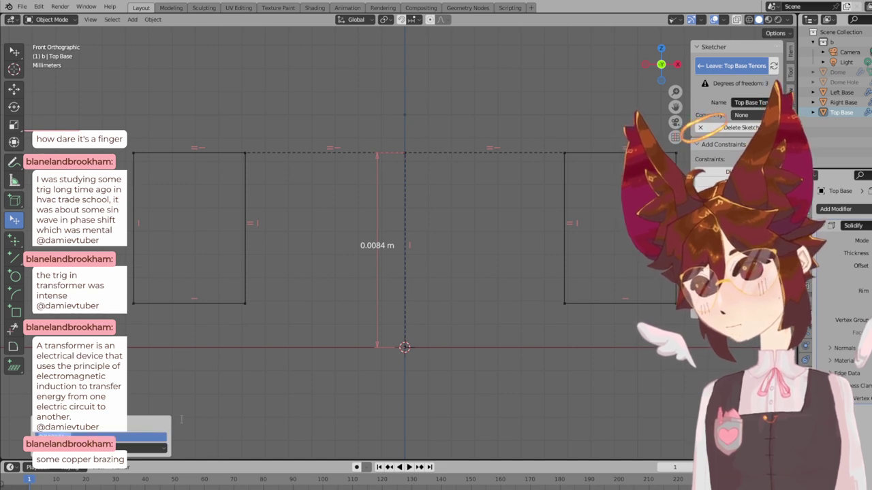
{"action": "type", "text": "0.3mm"}
{"action": "key", "text": "Return"}
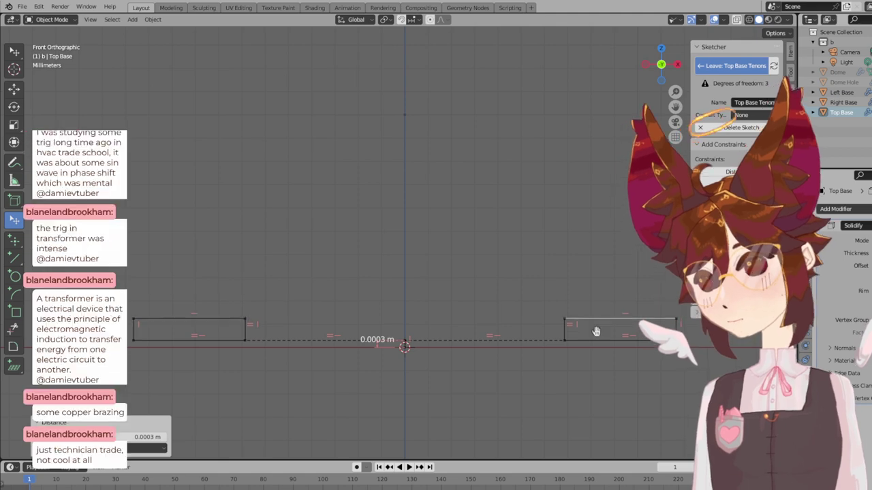
{"action": "left_click_drag", "start_coordinate": [597, 305], "coordinate": [598, 398]}
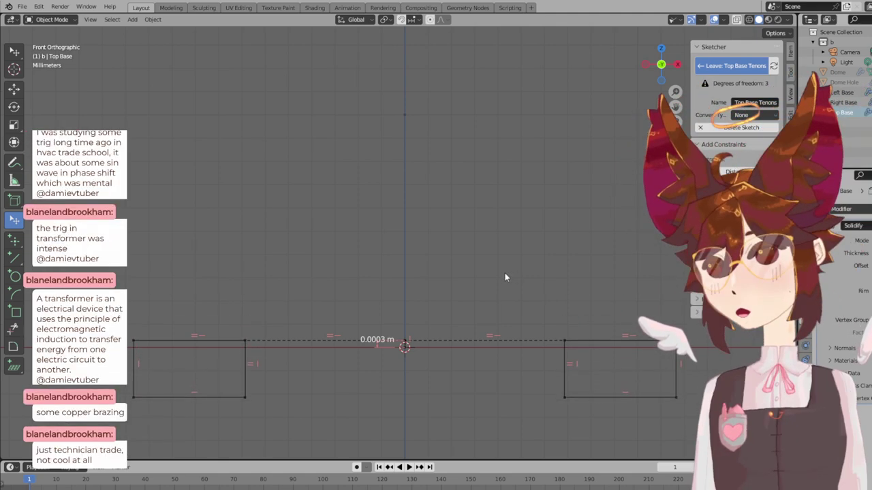
{"action": "mouse_move", "coordinate": [461, 277]}
{"action": "middle_mouse_down", "text": "shift"}
{"action": "mouse_move", "coordinate": [460, 173]}
{"action": "mouse_move", "coordinate": [436, 151]}
{"action": "middle_mouse_up", "text": "shift"}
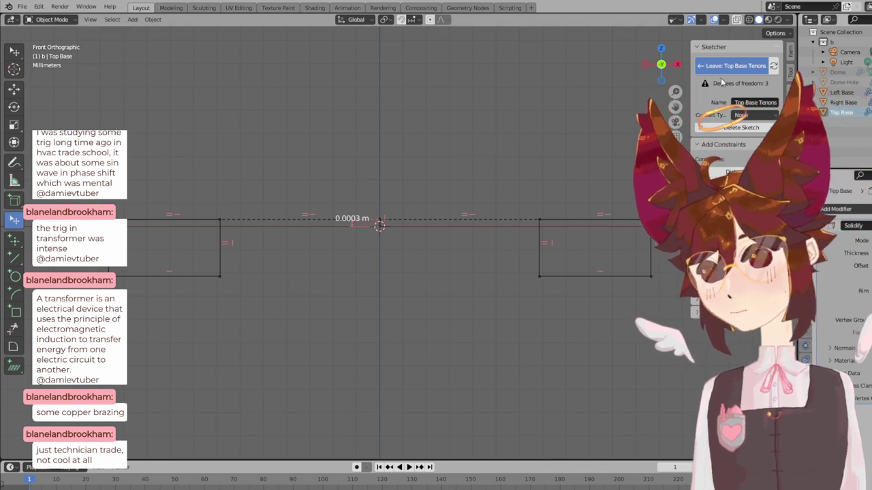
- Close Top Base Tenons, reframe the whole part, and reopen the sketch for editing
{"action": "left_click", "coordinate": [733, 66]}
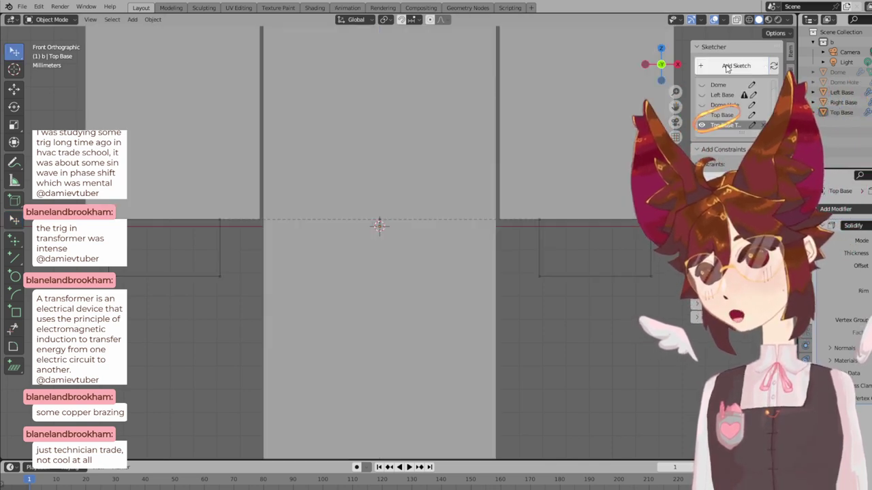
{"action": "scroll", "coordinate": [461, 175], "scroll_direction": "down", "scroll_amount": 2}
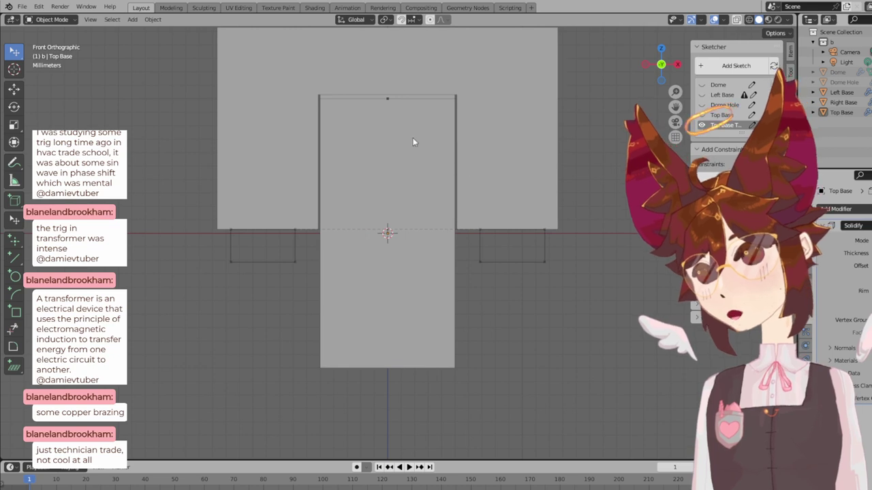
{"action": "middle_click_drag", "start_coordinate": [413, 141], "coordinate": [419, 171], "text": "shift"}
{"action": "scroll", "coordinate": [395, 176], "scroll_direction": "up", "scroll_amount": 1}
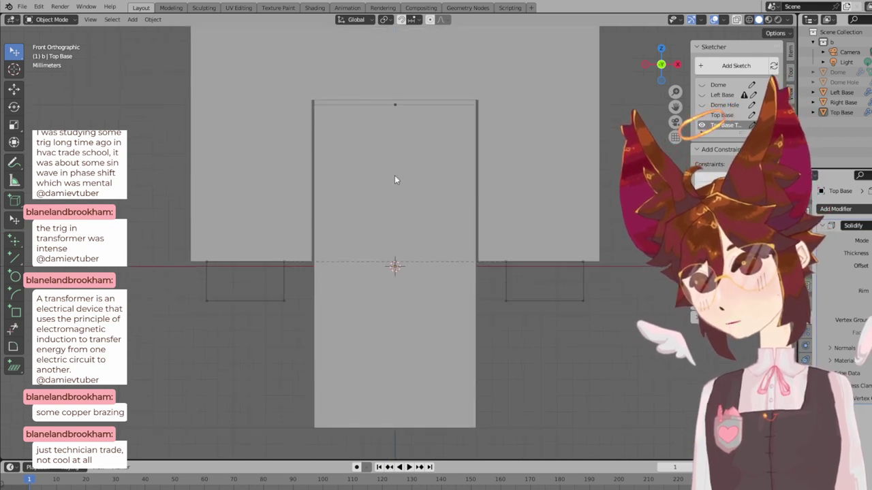
{"action": "left_click", "coordinate": [751, 125]}
{"action": "scroll", "coordinate": [460, 249], "scroll_direction": "up", "scroll_amount": 3}
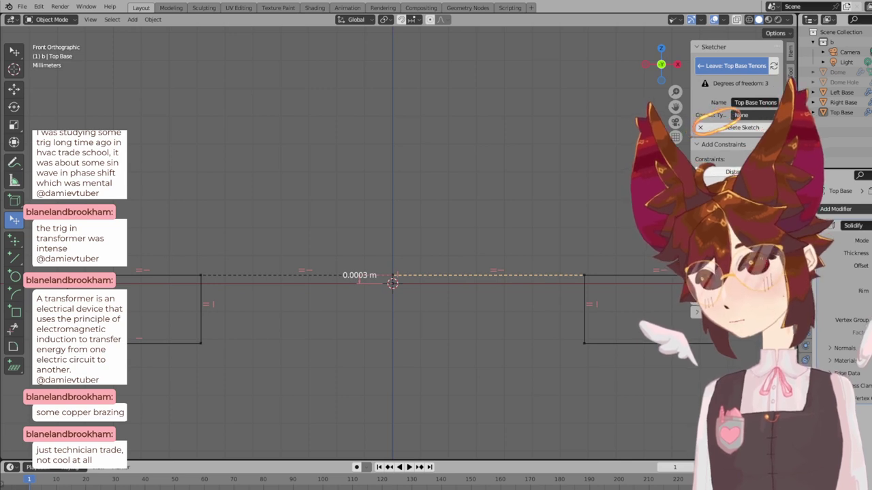
- Add a 5 mm distance dimension from the centre to the right tenon rectangle
{"action": "key", "text": "d"}
{"action": "right_click", "coordinate": [494, 249]}
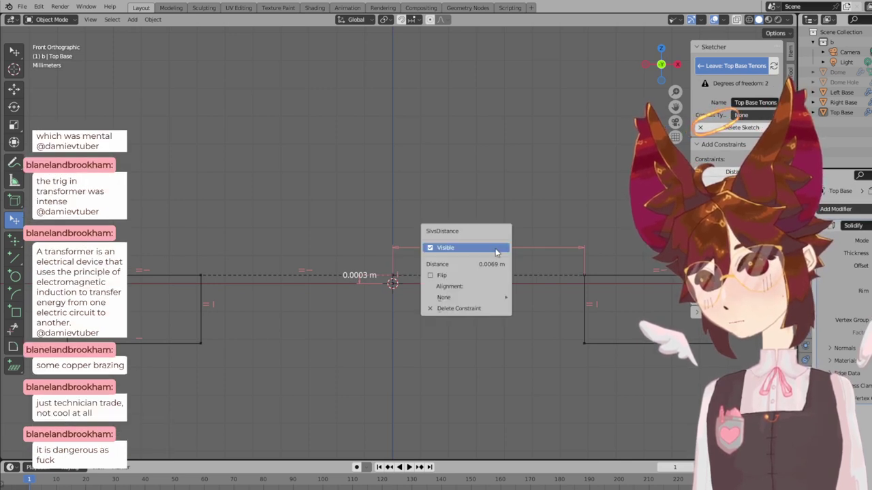
{"action": "left_click", "coordinate": [487, 264]}
{"action": "type", "text": "5m"}
{"action": "key", "text": "Return"}
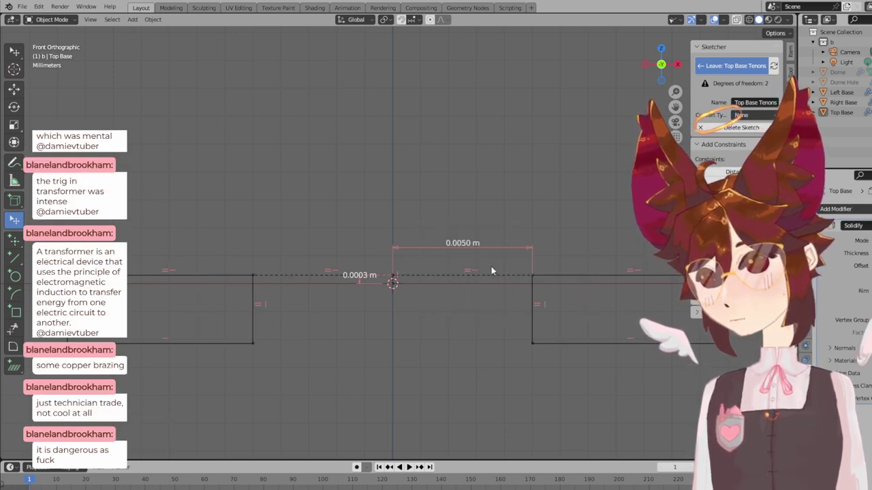
- Leave the Top Base Tenons sketch to check the solid, re-enter it, then close it
{"action": "left_click", "coordinate": [732, 66]}
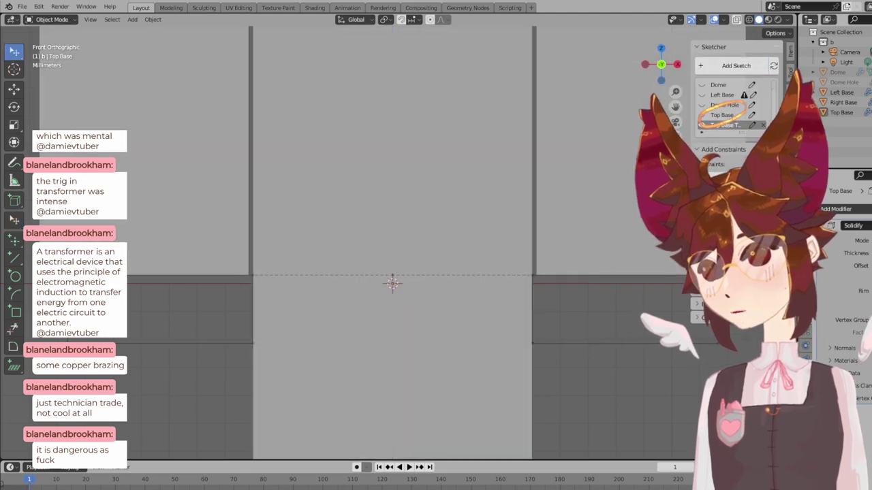
{"action": "left_click", "coordinate": [751, 124]}
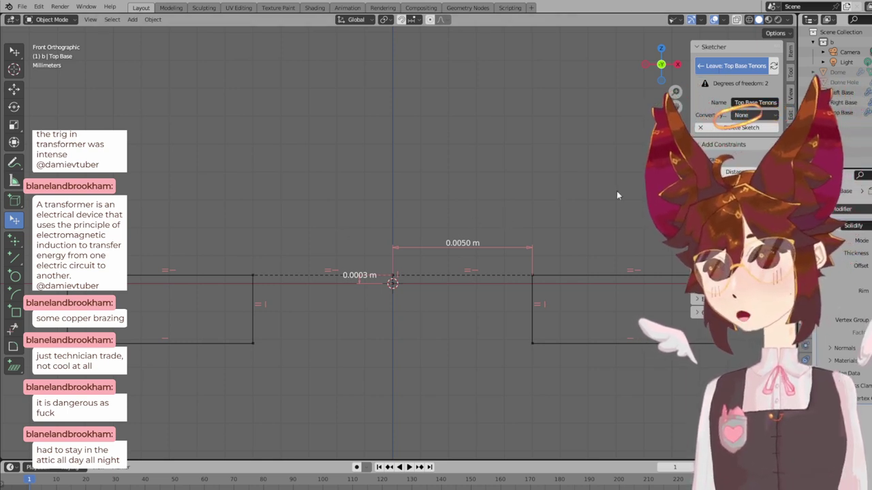
{"action": "left_click", "coordinate": [742, 67]}
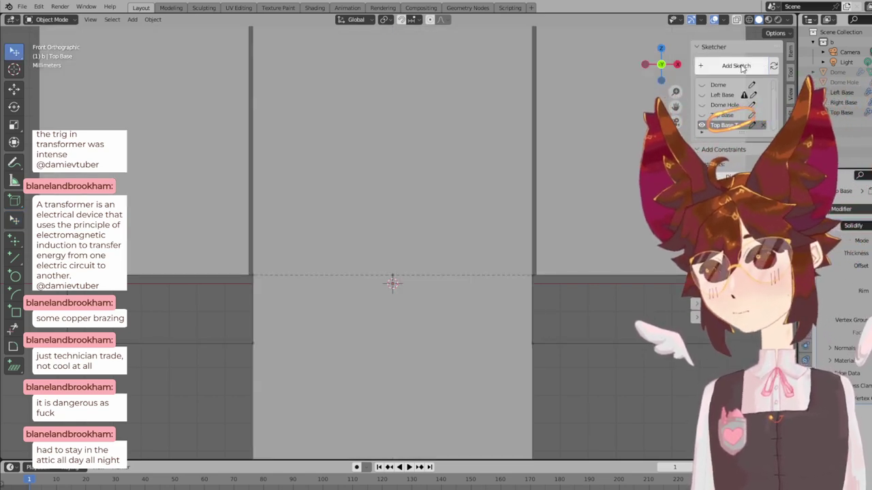
- Reopen the tenon sketch and review the 0.0050 m offset without changing it, then leave
{"action": "left_click", "coordinate": [751, 125]}
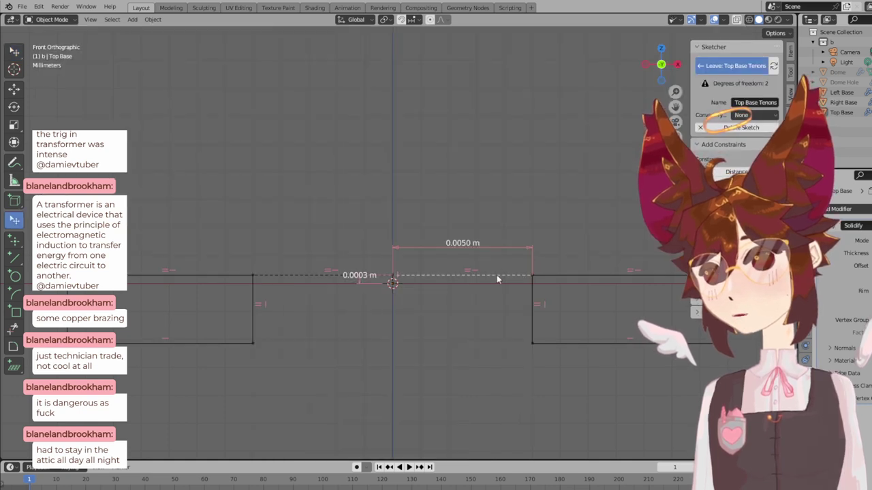
{"action": "left_click", "coordinate": [478, 245]}
{"action": "left_click", "coordinate": [479, 245]}
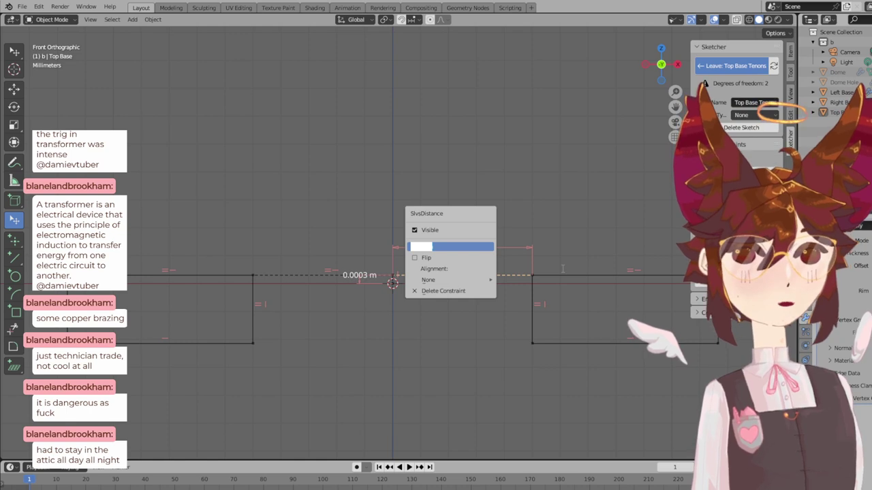
{"action": "key", "text": "Return"}
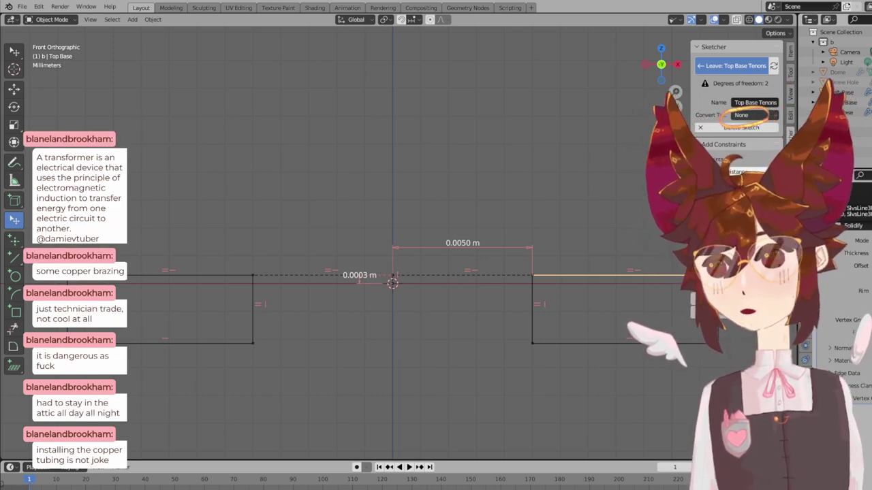
{"action": "left_click", "coordinate": [735, 65]}
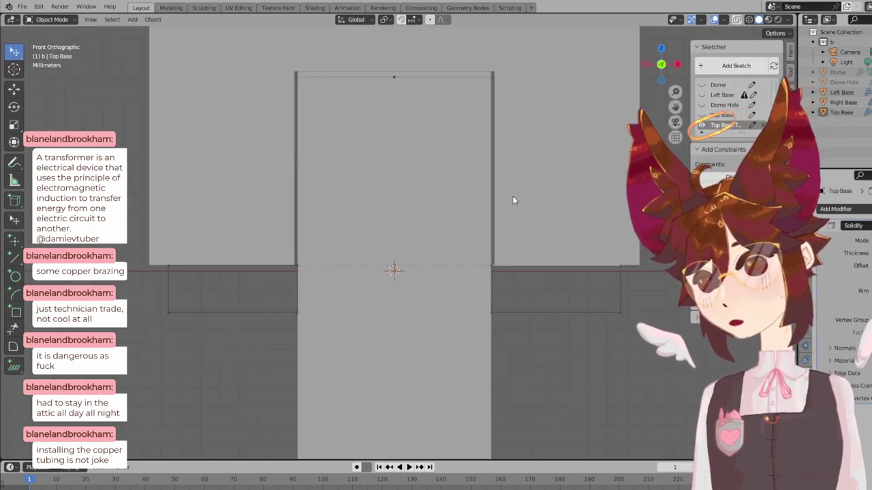
{"action": "scroll", "coordinate": [546, 211], "scroll_direction": "up", "scroll_amount": 1}
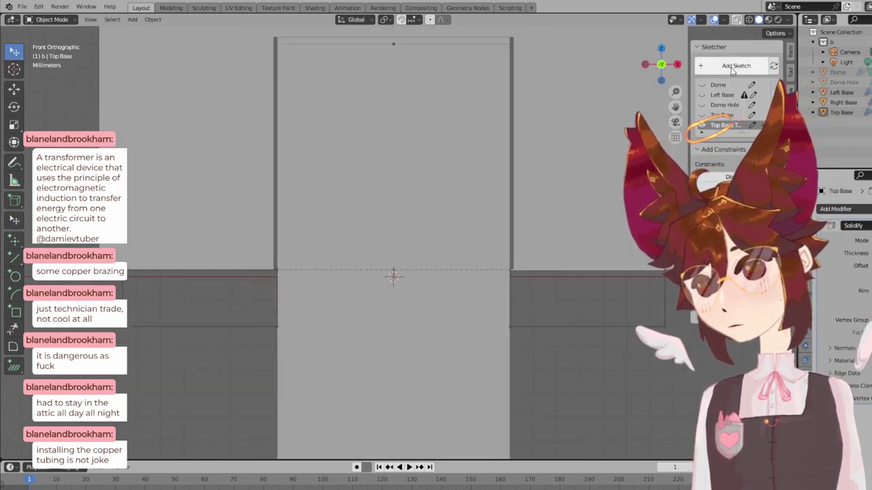
- Change the tenon centre-offset dimension to 5.3 mm and leave the Top Base Tenons sketch
{"action": "left_click", "coordinate": [753, 126]}
{"action": "right_click", "coordinate": [436, 267]}
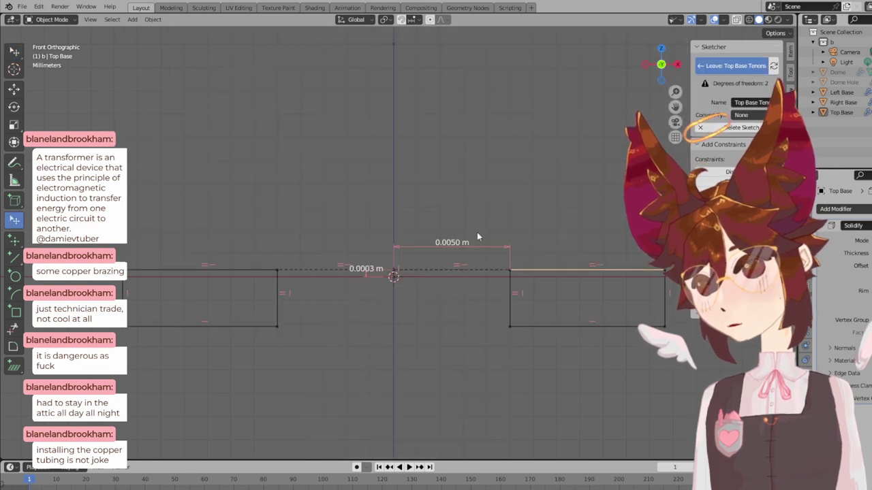
{"action": "right_click", "coordinate": [477, 236]}
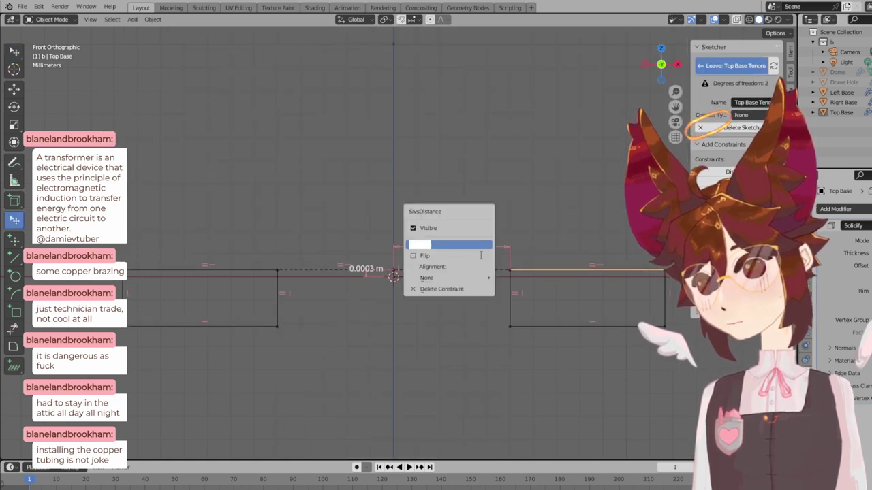
{"action": "type", "text": "5.3m"}
{"action": "key", "text": "Return"}
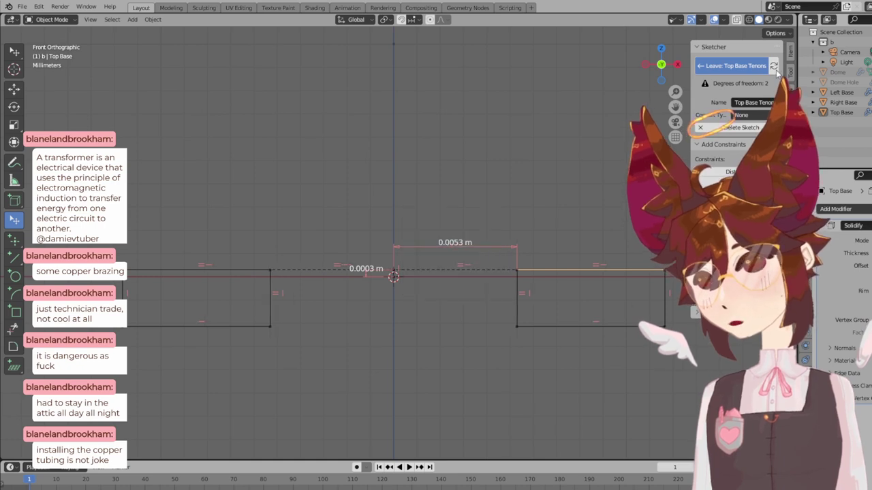
{"action": "left_click", "coordinate": [746, 66]}
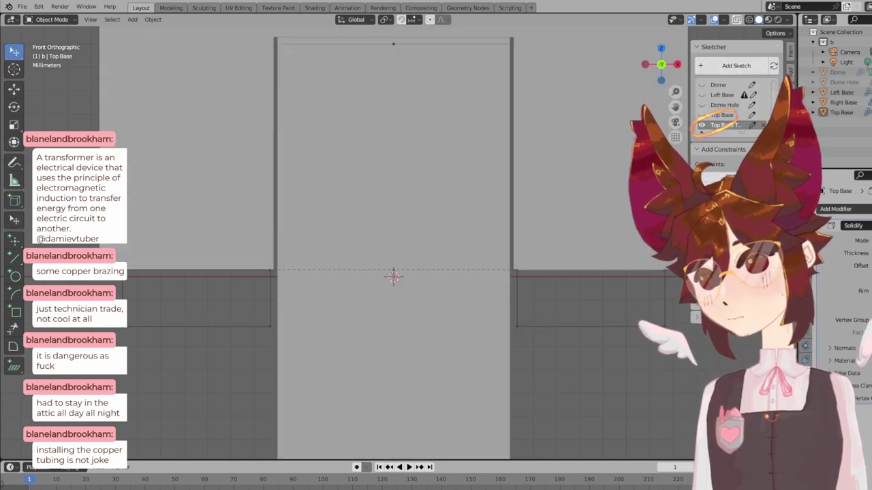
- Look around the part, return to Front Orthographic view, and select the Top Base mesh
{"action": "scroll", "coordinate": [603, 216], "scroll_direction": "up", "scroll_amount": 2}
{"action": "middle_click_drag", "start_coordinate": [603, 216], "coordinate": [512, 232], "text": "shift"}
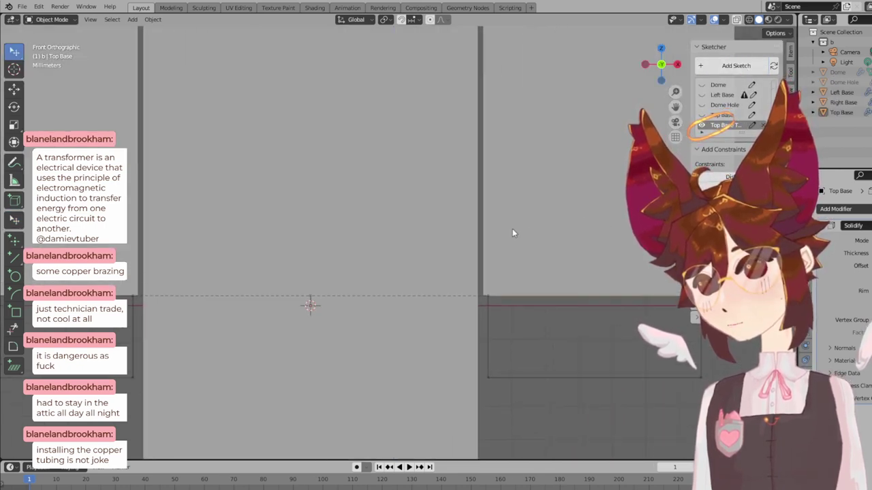
{"action": "scroll", "coordinate": [485, 217], "scroll_direction": "down", "scroll_amount": 2}
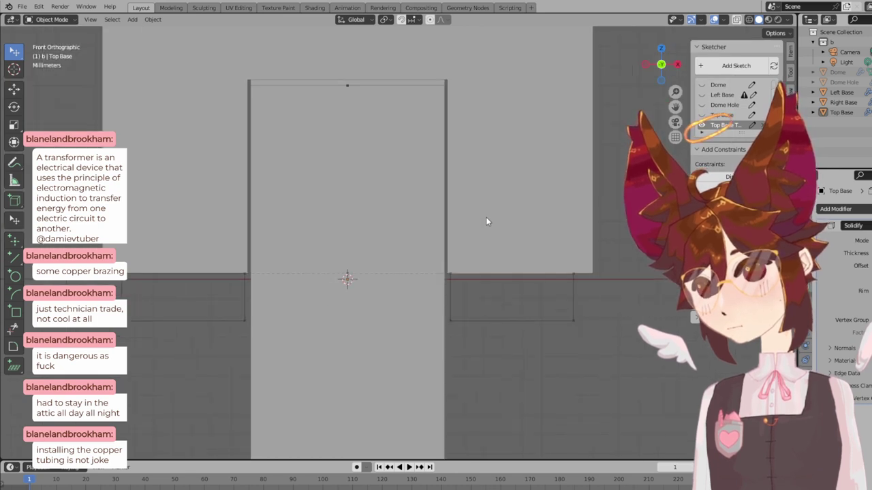
{"action": "middle_click_drag", "start_coordinate": [476, 165], "coordinate": [516, 274], "text": "shift"}
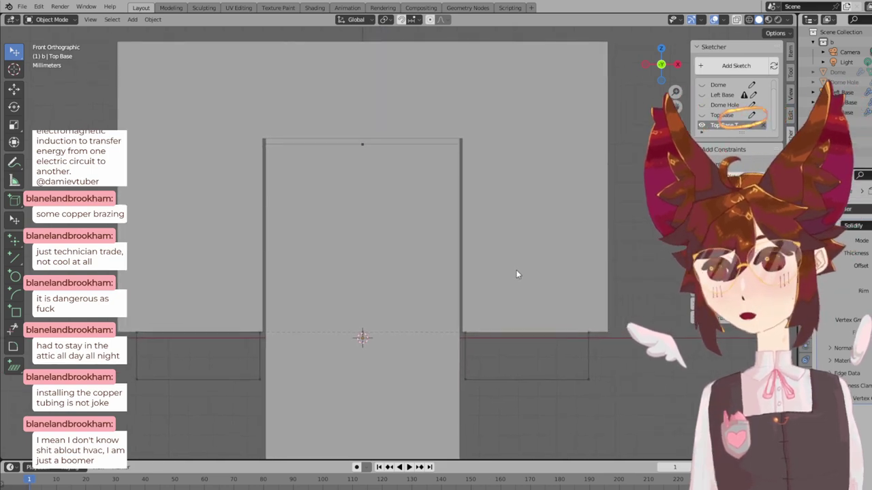
{"action": "scroll", "coordinate": [543, 314], "scroll_direction": "up", "scroll_amount": 3}
{"action": "scroll", "coordinate": [543, 314], "scroll_direction": "down", "scroll_amount": 3}
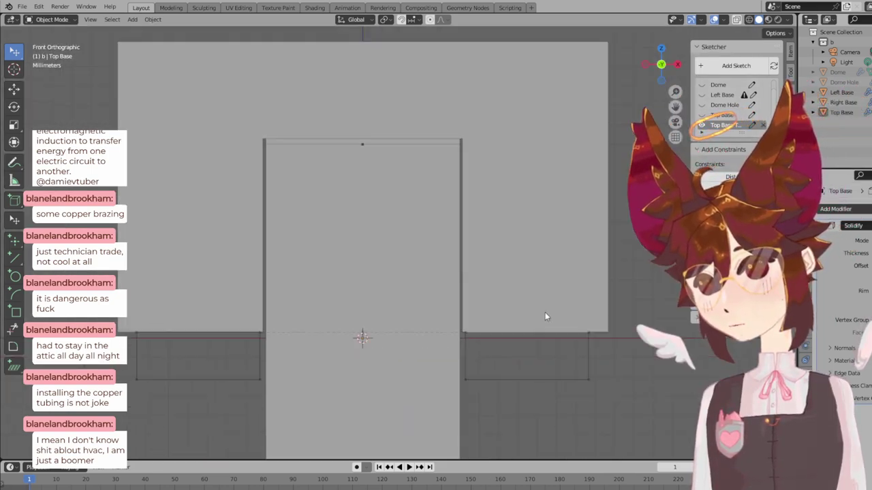
{"action": "middle_click_drag", "start_coordinate": [556, 243], "coordinate": [547, 267]}
{"action": "key", "text": "KP_1"}
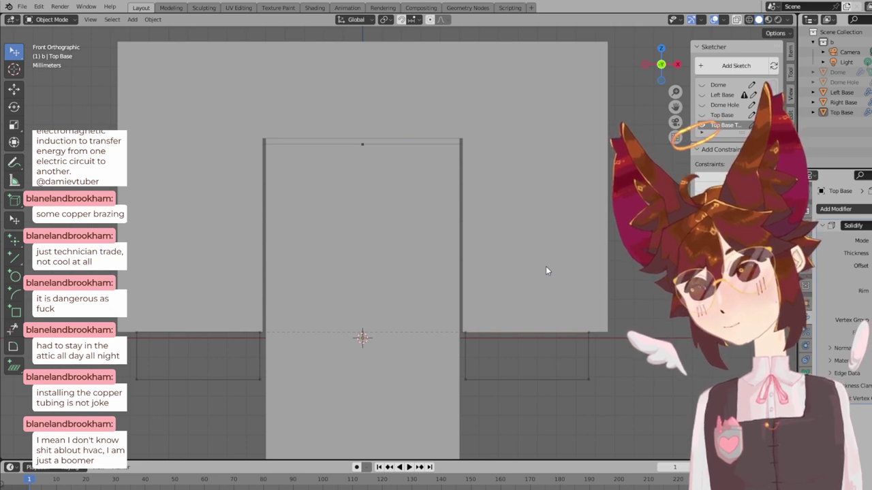
{"action": "left_click", "coordinate": [548, 166]}
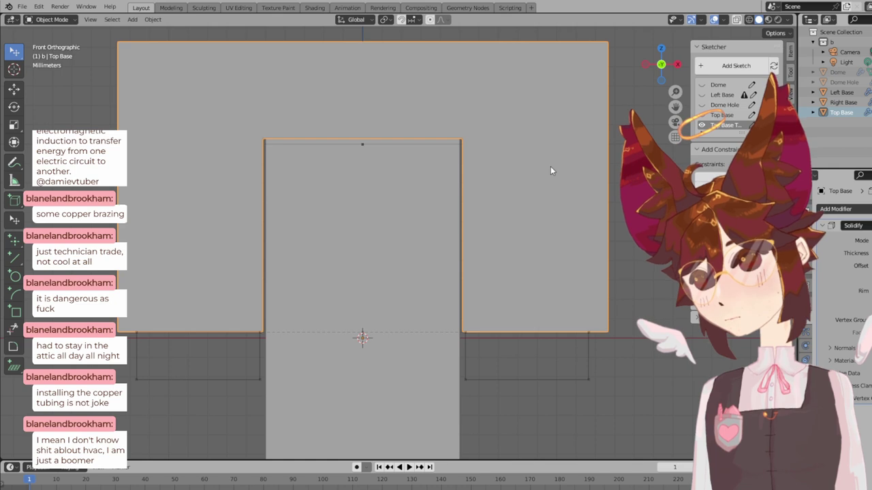
- Edit the Top Base sketch and inspect its 0.0103 m width dimension and inner top edge
{"action": "left_click", "coordinate": [751, 116]}
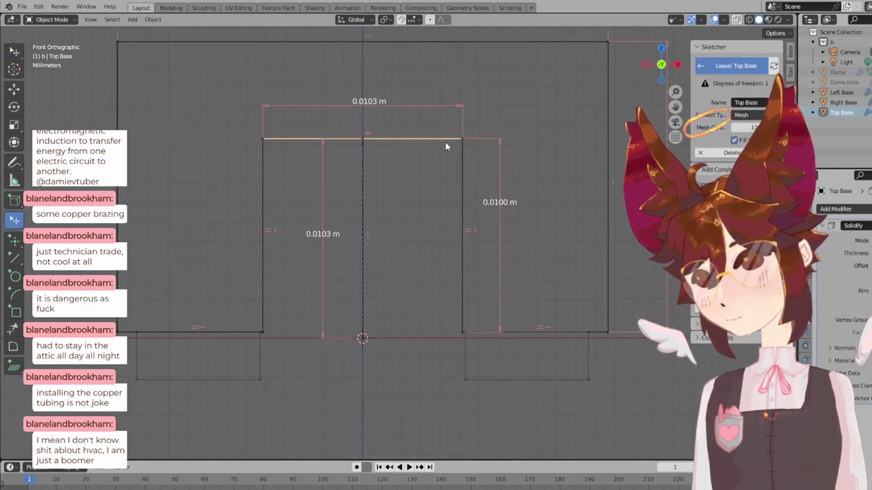
{"action": "right_click", "coordinate": [376, 103]}
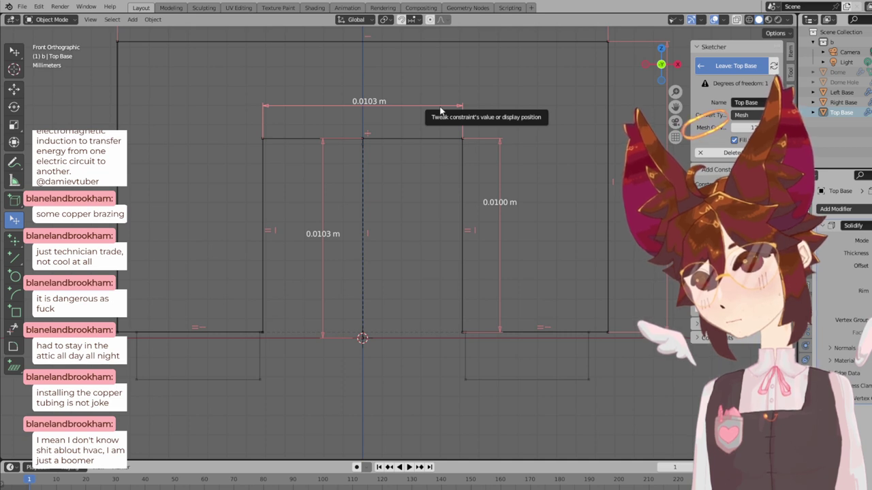
{"action": "left_click", "coordinate": [427, 138]}
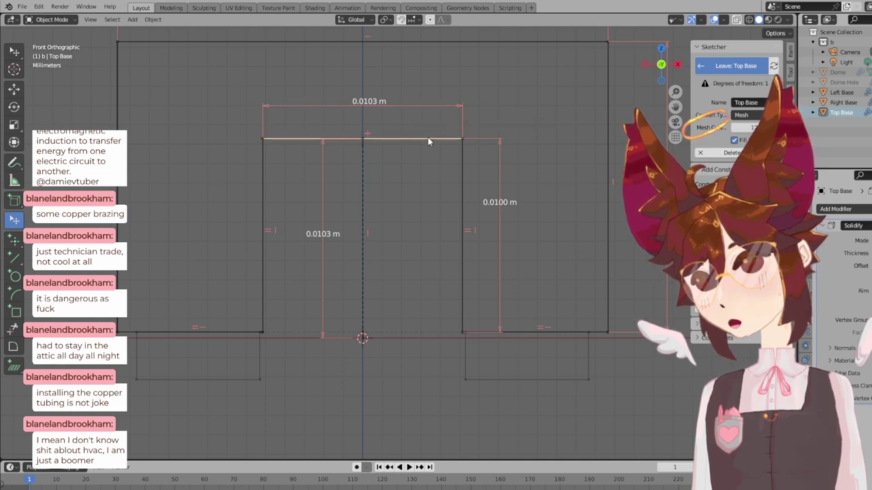
{"action": "left_click", "coordinate": [416, 178]}
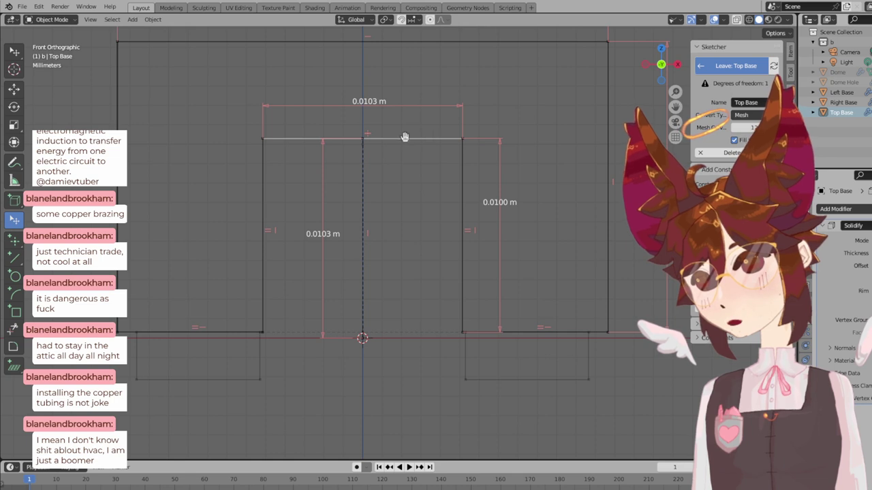
{"action": "mouse_move", "coordinate": [443, 186]}
{"action": "middle_mouse_down", "text": "shift"}
{"action": "mouse_move", "coordinate": [475, 193]}
{"action": "mouse_move", "coordinate": [487, 131]}
{"action": "mouse_move", "coordinate": [496, 237]}
{"action": "middle_mouse_up", "text": "shift"}
- Select the top edges, try dragging the outer right edge, then undo to keep the shape
{"action": "left_click", "coordinate": [435, 101]}
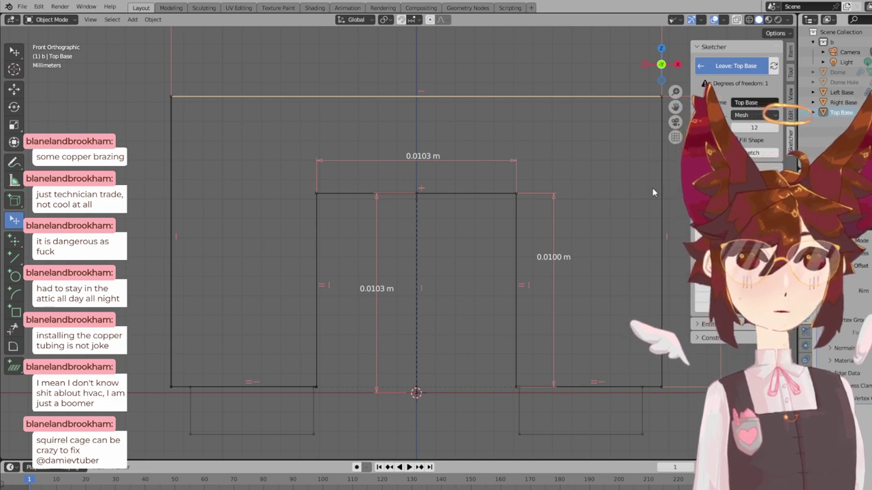
{"action": "scroll", "coordinate": [470, 247], "scroll_direction": "down", "scroll_amount": 1}
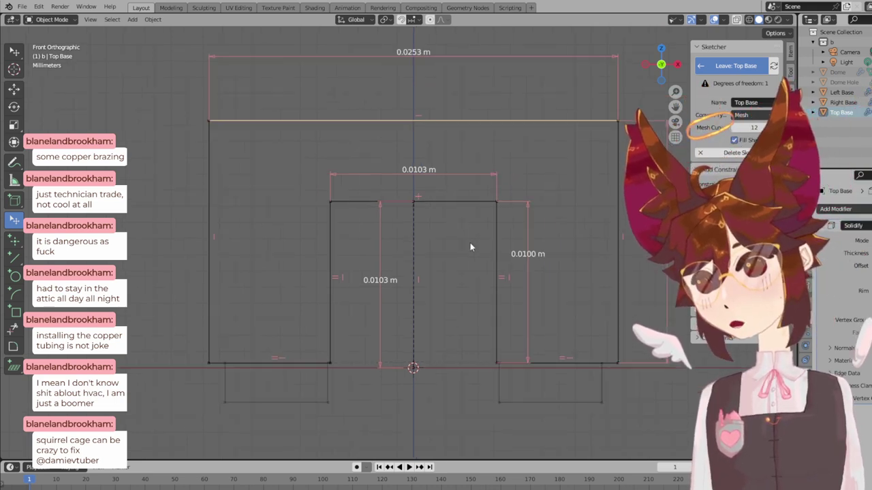
{"action": "left_click", "coordinate": [474, 202]}
{"action": "scroll", "coordinate": [461, 253], "scroll_direction": "up", "scroll_amount": 2}
{"action": "scroll", "coordinate": [452, 255], "scroll_direction": "down", "scroll_amount": 1}
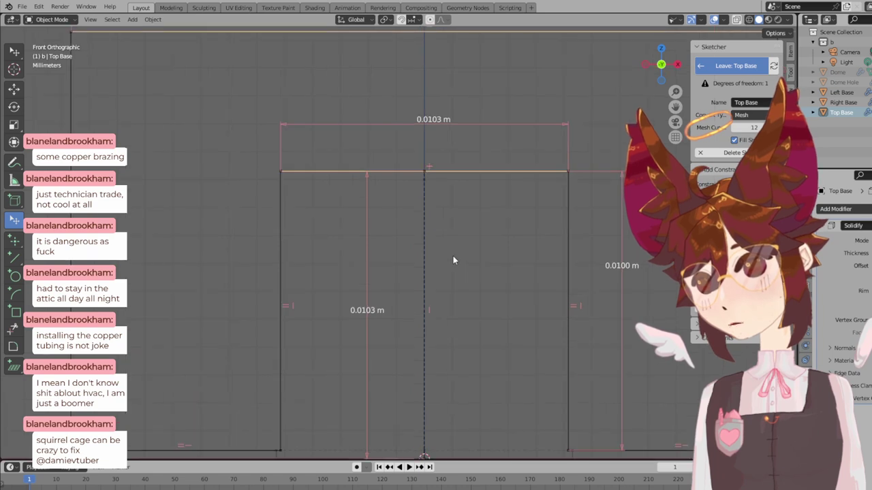
{"action": "scroll", "coordinate": [471, 124], "scroll_direction": "down", "scroll_amount": 1}
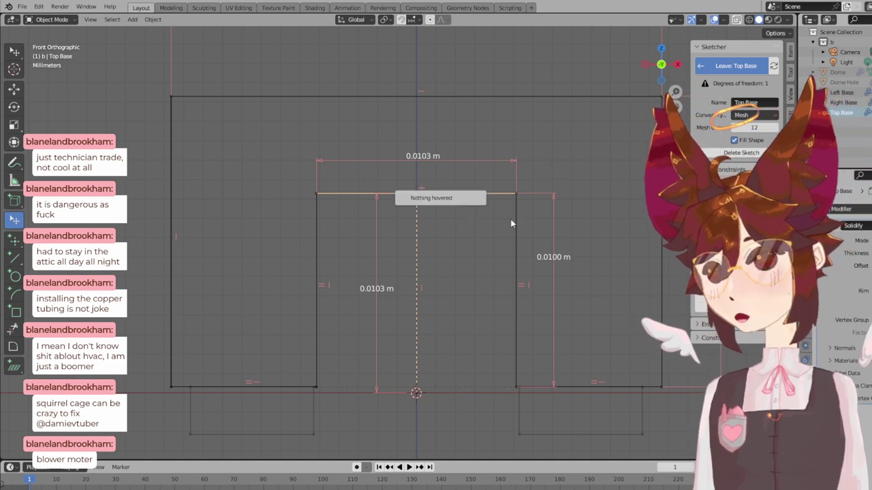
{"action": "mouse_move", "coordinate": [514, 233]}
{"action": "left_mouse_down"}
{"action": "mouse_move", "coordinate": [492, 228]}
{"action": "mouse_move", "coordinate": [551, 230]}
{"action": "mouse_move", "coordinate": [465, 233]}
{"action": "mouse_move", "coordinate": [549, 238]}
{"action": "mouse_move", "coordinate": [464, 239]}
{"action": "mouse_move", "coordinate": [528, 239]}
{"action": "mouse_move", "coordinate": [496, 242]}
{"action": "left_mouse_up"}
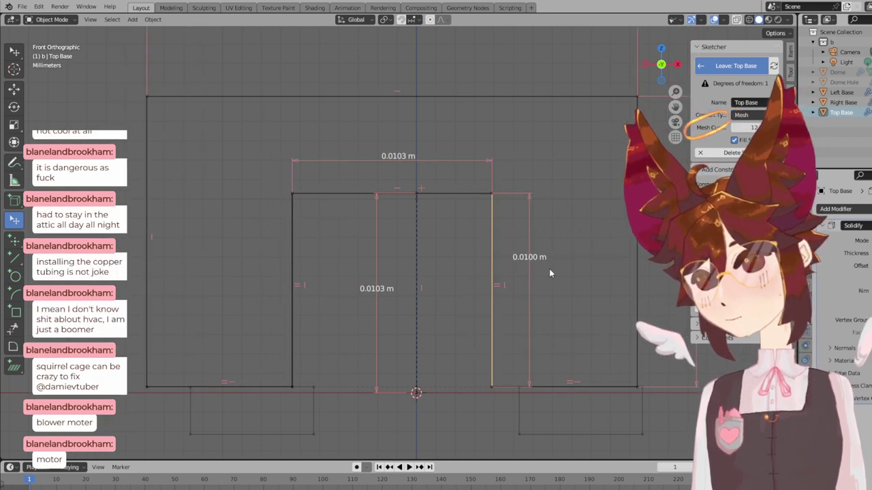
{"action": "key", "text": "ctrl+z"}
- Draw a line from the inner lower-left corner to the sketch's centre point
{"action": "left_click", "coordinate": [15, 258]}
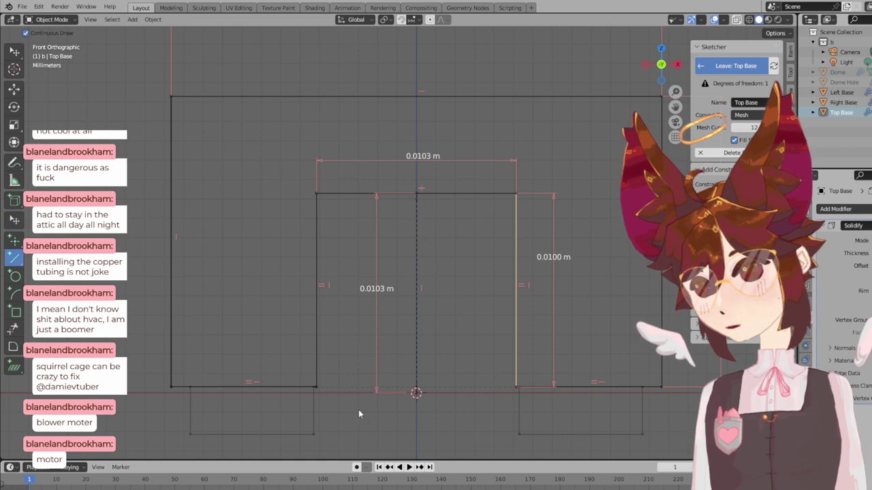
{"action": "left_click", "coordinate": [318, 388]}
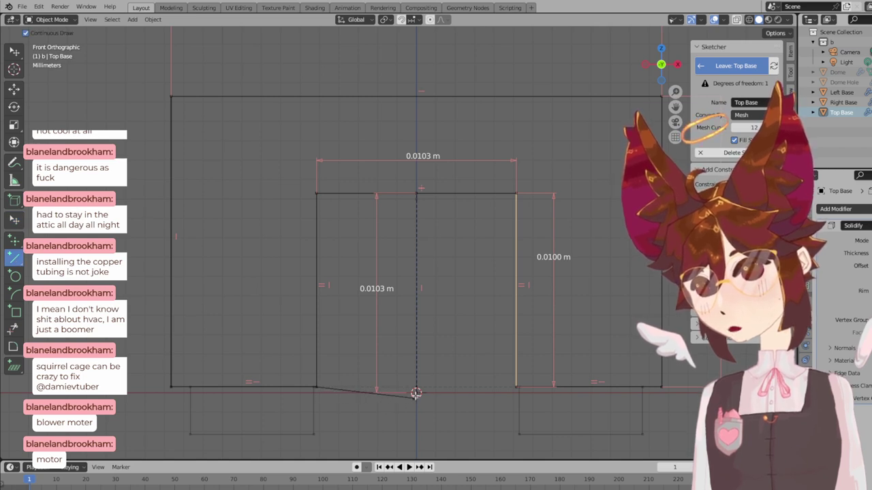
{"action": "left_click", "coordinate": [417, 392]}
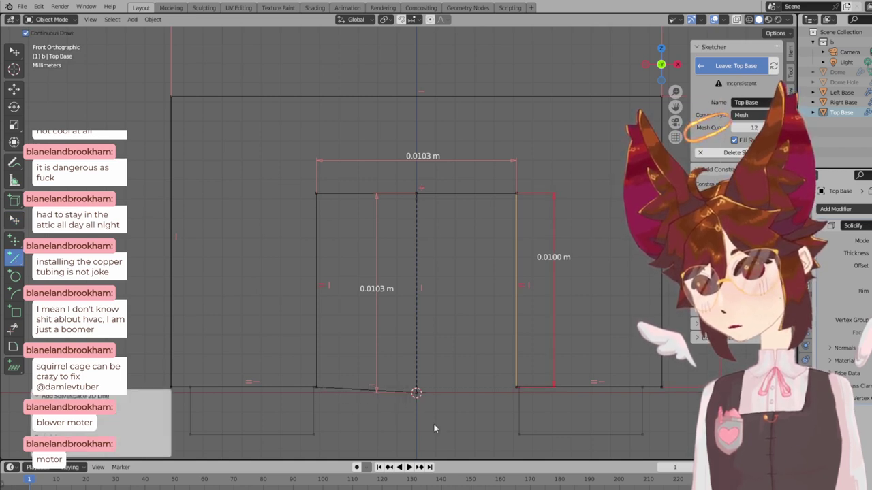
{"action": "scroll", "coordinate": [471, 399], "scroll_direction": "up", "scroll_amount": 3}
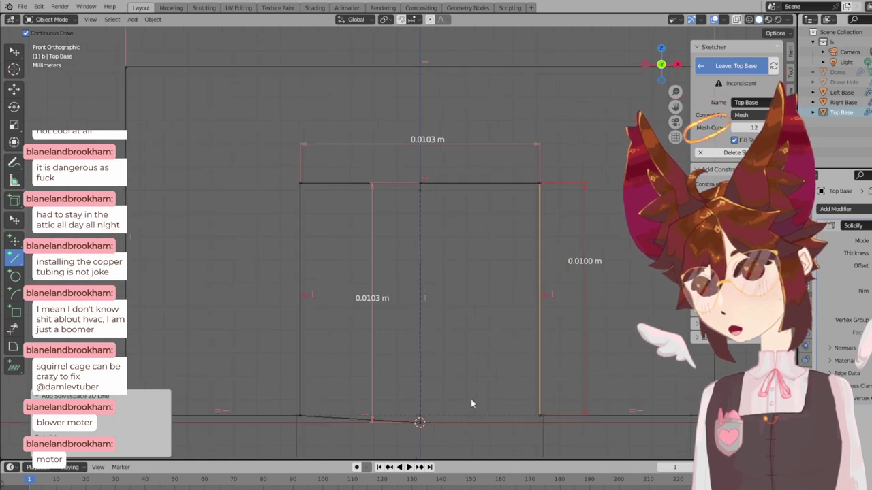
{"action": "middle_click_drag", "start_coordinate": [471, 399], "coordinate": [500, 158], "text": "shift"}
{"action": "scroll", "coordinate": [504, 198], "scroll_direction": "up", "scroll_amount": 2}
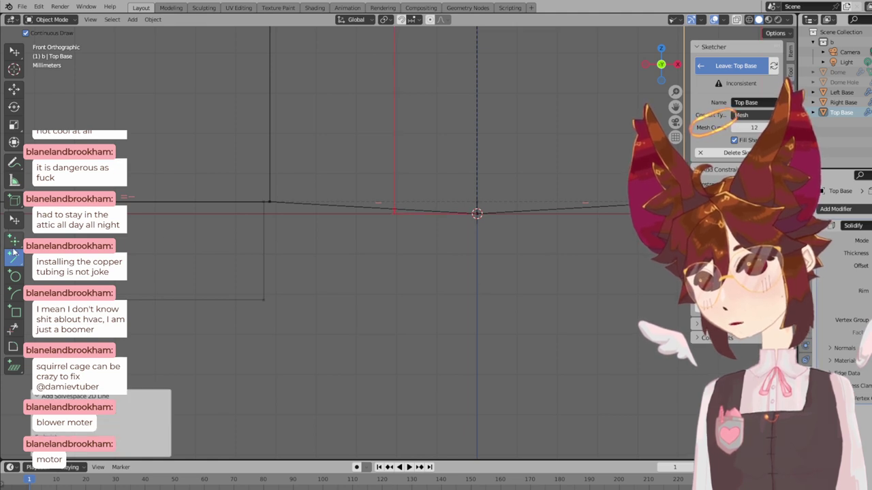
- Mark the right bottom line as construction geometry
{"action": "left_click", "coordinate": [14, 222]}
{"action": "left_click", "coordinate": [378, 211]}
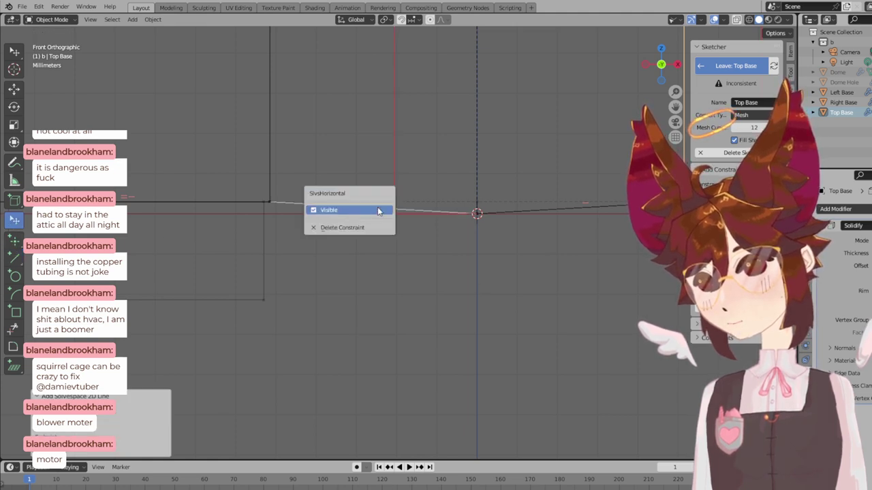
{"action": "left_click", "coordinate": [371, 227]}
{"action": "left_click", "coordinate": [366, 213]}
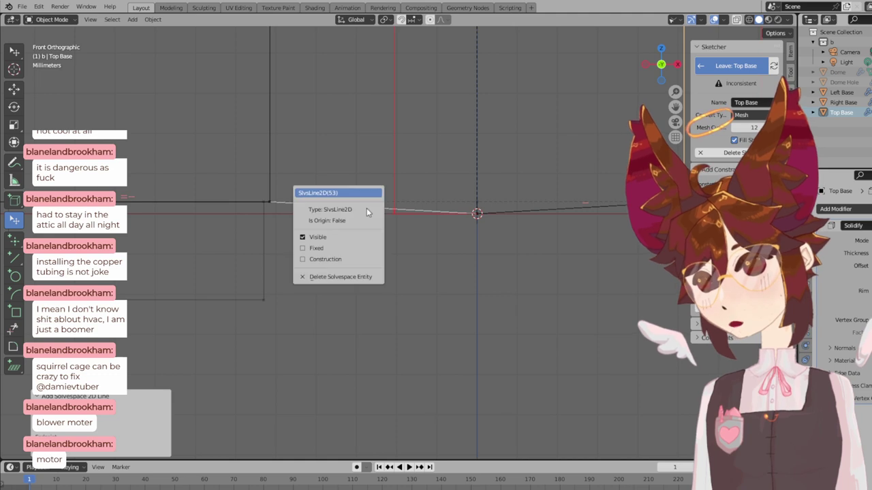
{"action": "left_click", "coordinate": [333, 259]}
{"action": "left_click", "coordinate": [533, 214]}
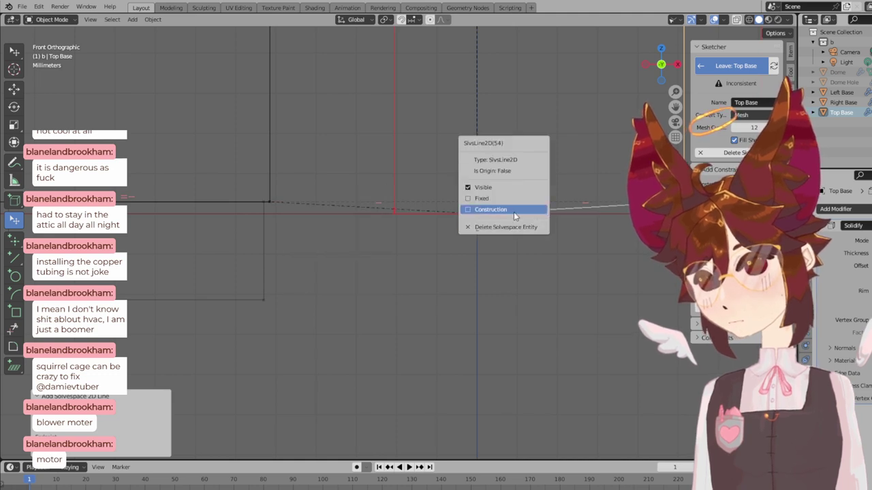
{"action": "left_click", "coordinate": [533, 214]}
{"action": "scroll", "coordinate": [491, 189], "scroll_direction": "up", "scroll_amount": 4}
{"action": "middle_click_drag", "start_coordinate": [448, 134], "coordinate": [438, 209], "text": "shift"}
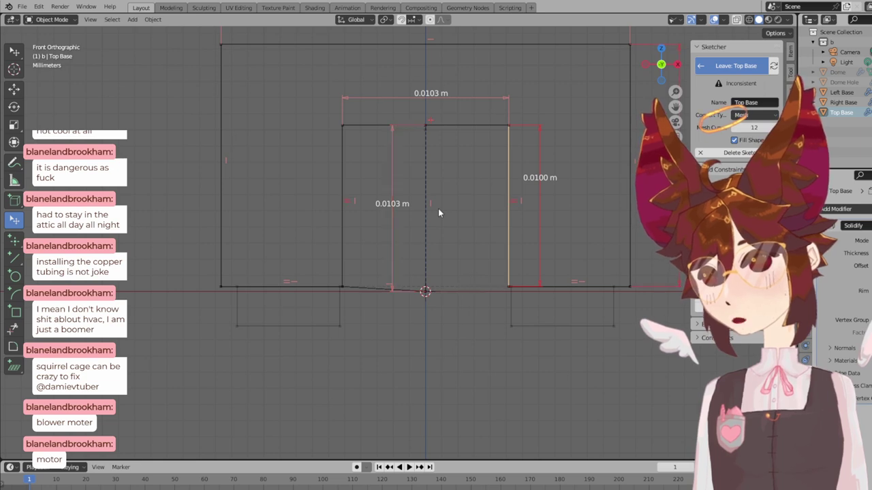
- Check the options of the new bottom line and the sloped bottom line
{"action": "scroll", "coordinate": [454, 268], "scroll_direction": "up", "scroll_amount": 3}
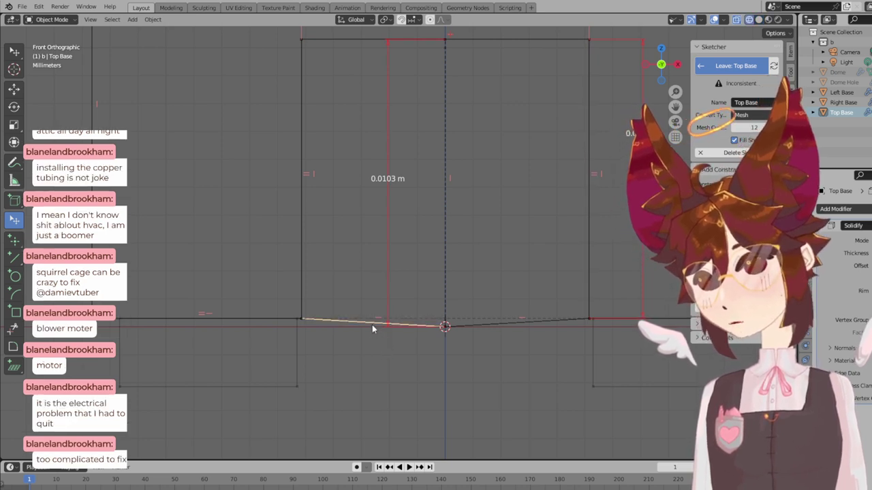
{"action": "right_click", "coordinate": [372, 327]}
{"action": "left_click", "coordinate": [350, 314]}
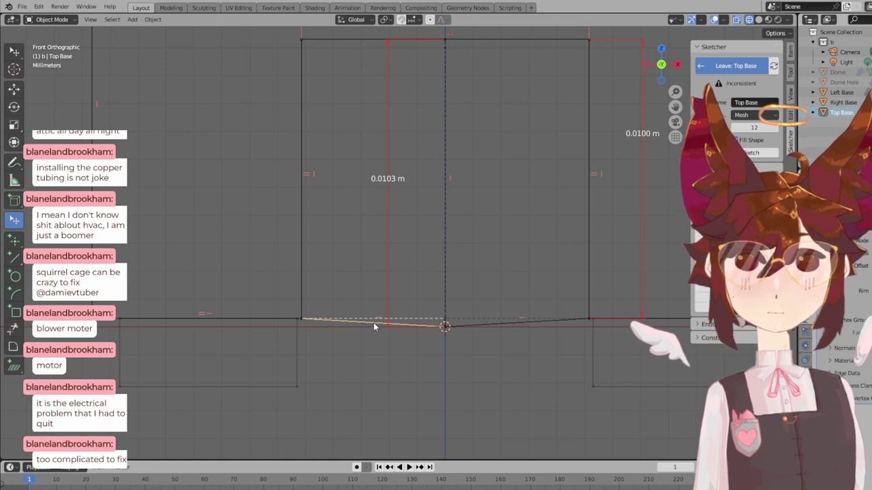
{"action": "scroll", "coordinate": [395, 314], "scroll_direction": "up", "scroll_amount": 3}
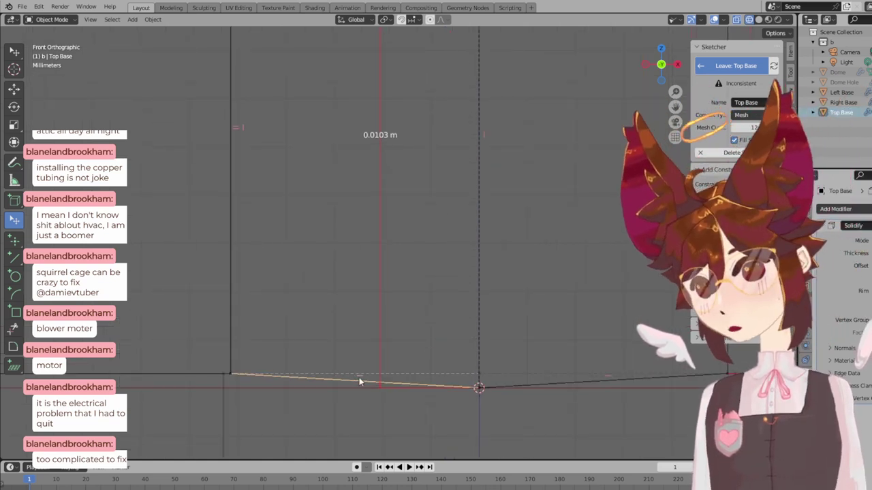
{"action": "right_click", "coordinate": [358, 377]}
{"action": "left_click", "coordinate": [365, 376]}
{"action": "scroll", "coordinate": [364, 377], "scroll_direction": "up", "scroll_amount": 4}
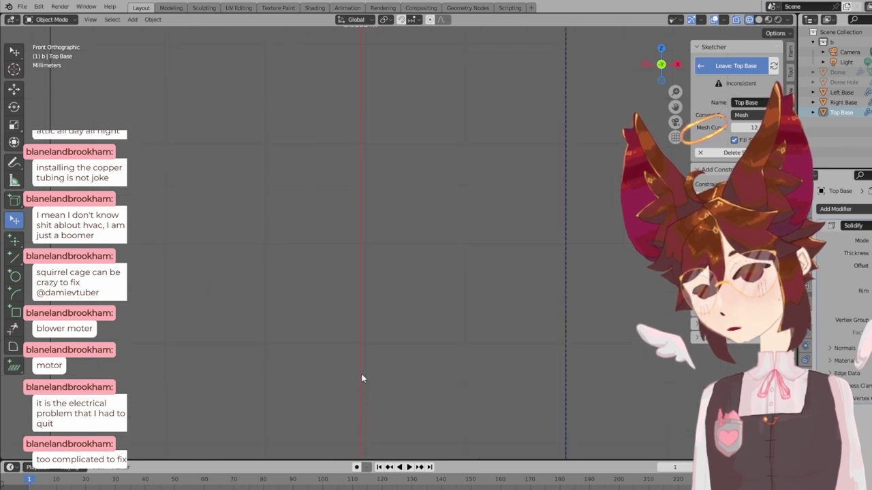
{"action": "middle_click_drag", "start_coordinate": [372, 364], "coordinate": [465, 56], "text": "shift"}
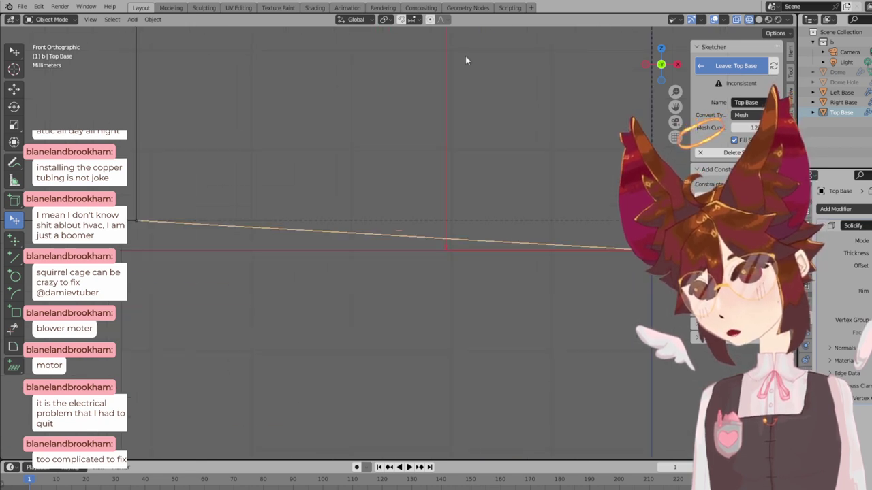
{"action": "right_click", "coordinate": [400, 229]}
{"action": "left_click", "coordinate": [400, 249]}
{"action": "scroll", "coordinate": [408, 231], "scroll_direction": "down", "scroll_amount": 2}
{"action": "scroll", "coordinate": [538, 252], "scroll_direction": "down", "scroll_amount": 4, "text": "ctrl"}
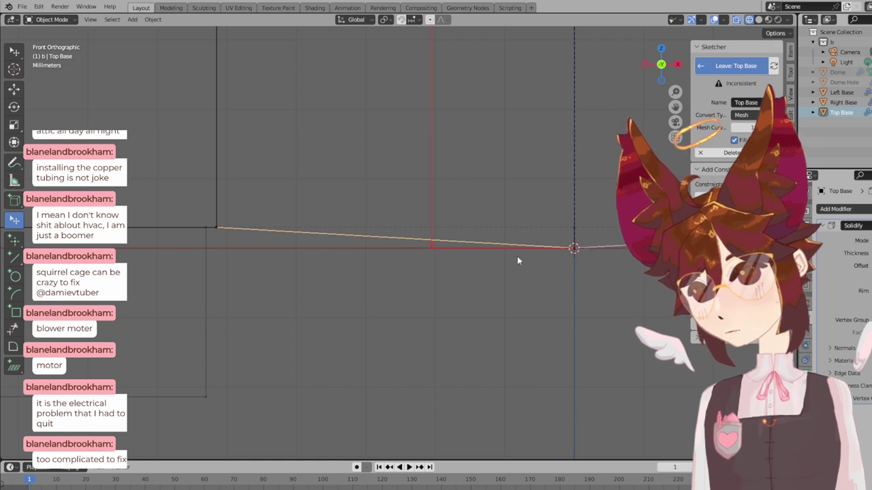
- Remove the horizontal constraint and make the two sloped bottom lines equal to fully define the sketch
{"action": "right_click", "coordinate": [558, 256]}
{"action": "left_click", "coordinate": [558, 253]}
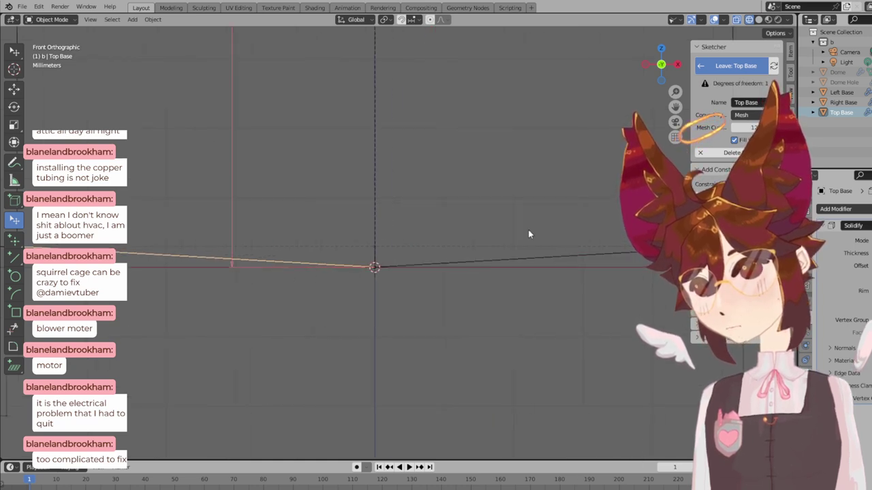
{"action": "scroll", "coordinate": [527, 230], "scroll_direction": "down", "scroll_amount": 2}
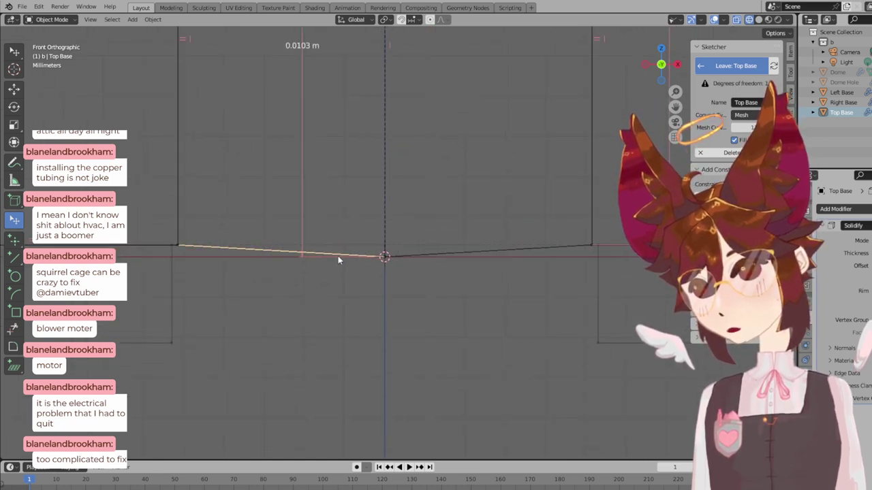
{"action": "left_click", "coordinate": [417, 254]}
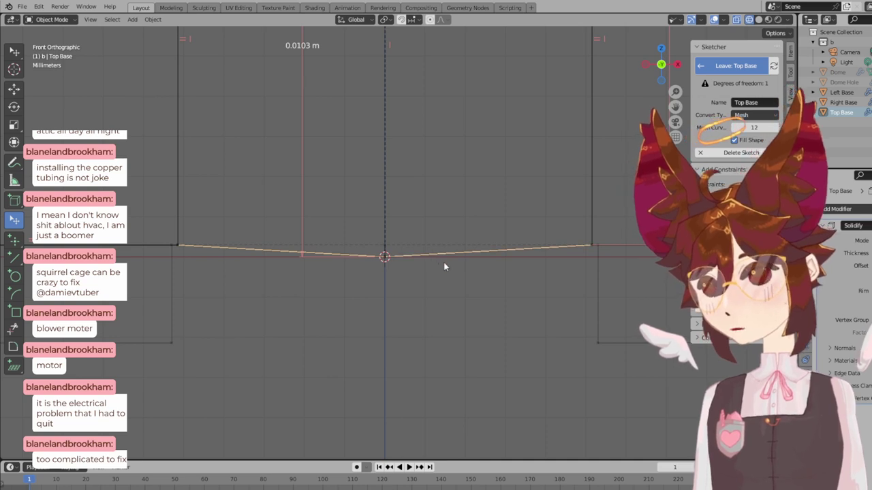
{"action": "key", "text": "e"}
{"action": "scroll", "coordinate": [435, 191], "scroll_direction": "down", "scroll_amount": 2}
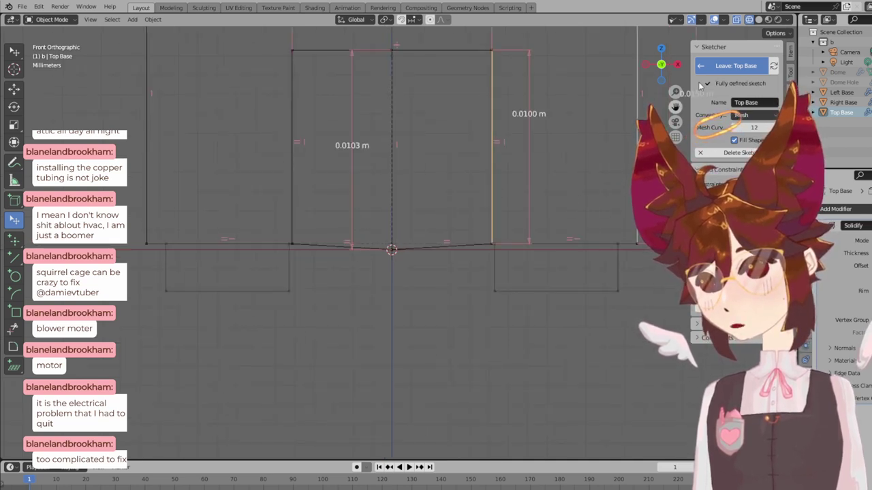
{"action": "left_click", "coordinate": [743, 67]}
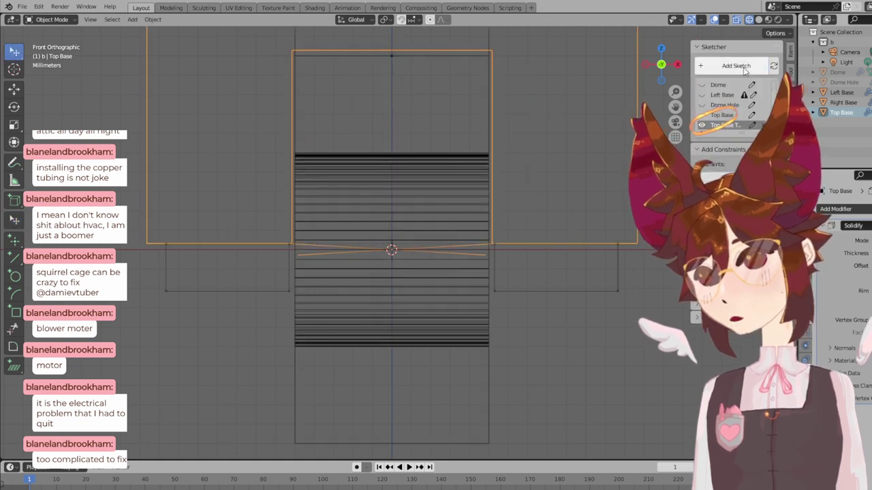
{"action": "scroll", "coordinate": [501, 245], "scroll_direction": "up", "scroll_amount": 3}
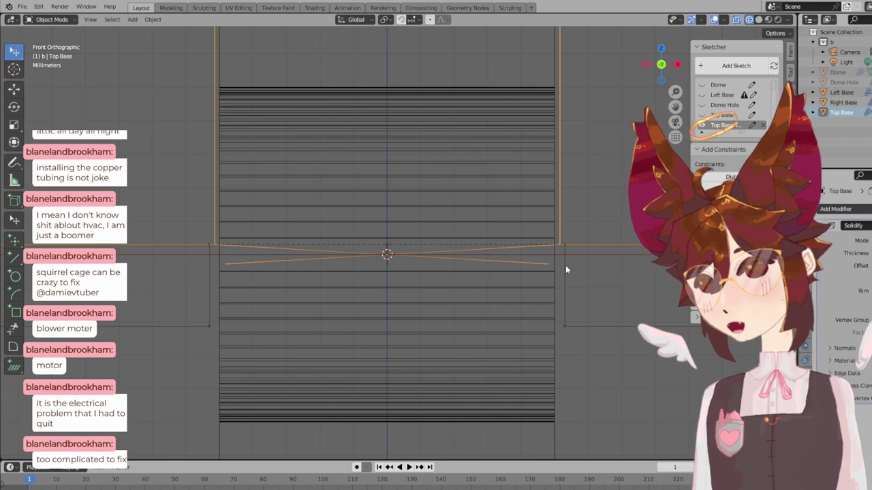
{"action": "scroll", "coordinate": [556, 256], "scroll_direction": "down", "scroll_amount": 3}
{"action": "scroll", "coordinate": [450, 230], "scroll_direction": "up", "scroll_amount": 3}
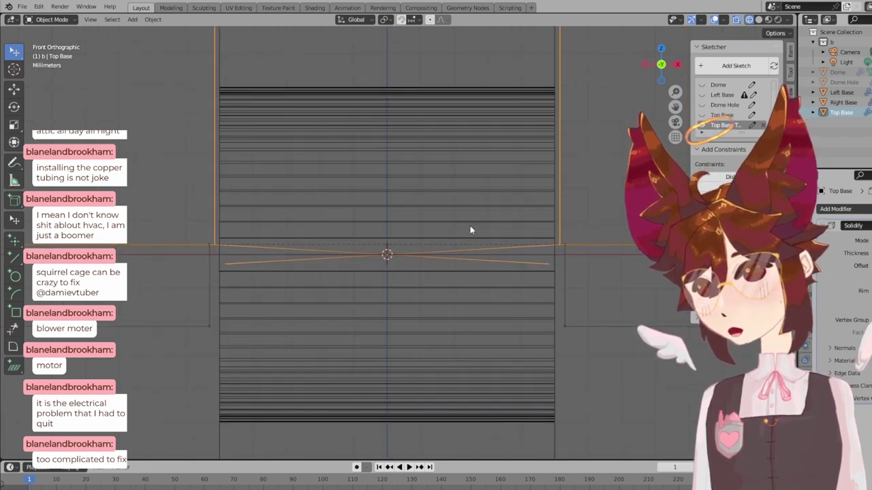
{"action": "left_click", "coordinate": [752, 115]}
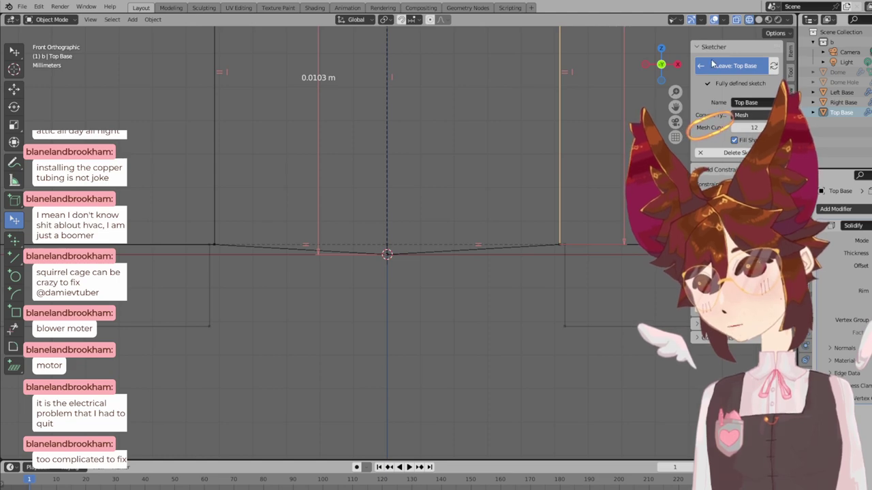
{"action": "key", "text": "Escape"}
{"action": "left_click", "coordinate": [752, 126]}
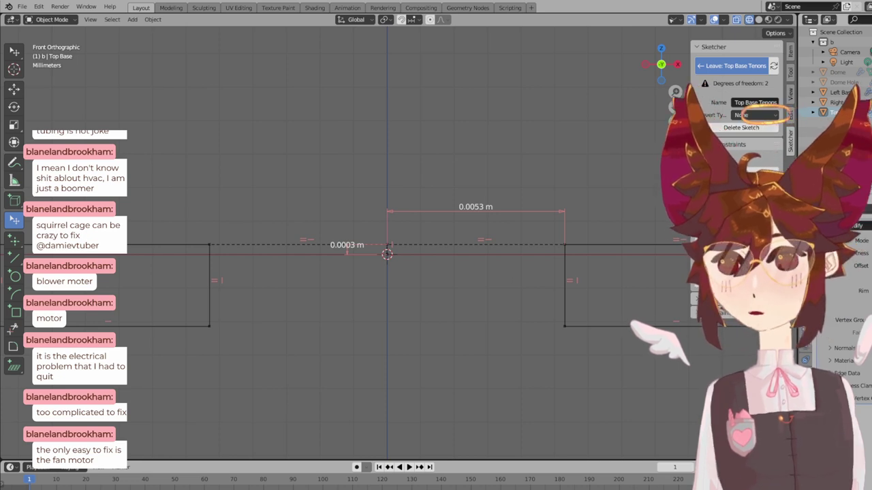
{"action": "left_click", "coordinate": [447, 248]}
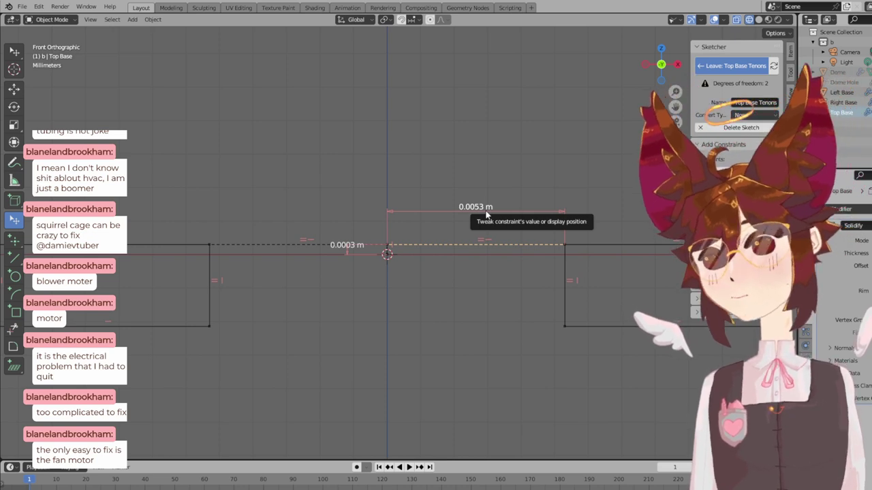
{"action": "key", "text": "Escape"}
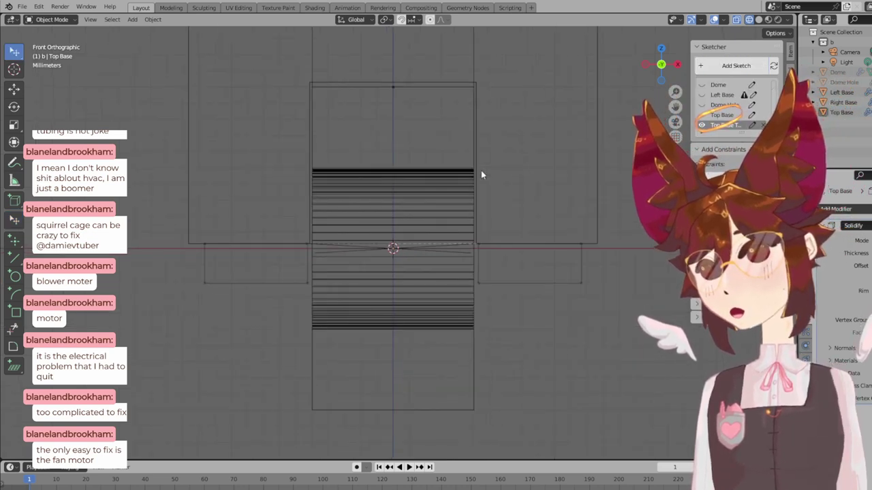
{"action": "middle_click_drag", "start_coordinate": [473, 126], "coordinate": [495, 276], "text": "shift"}
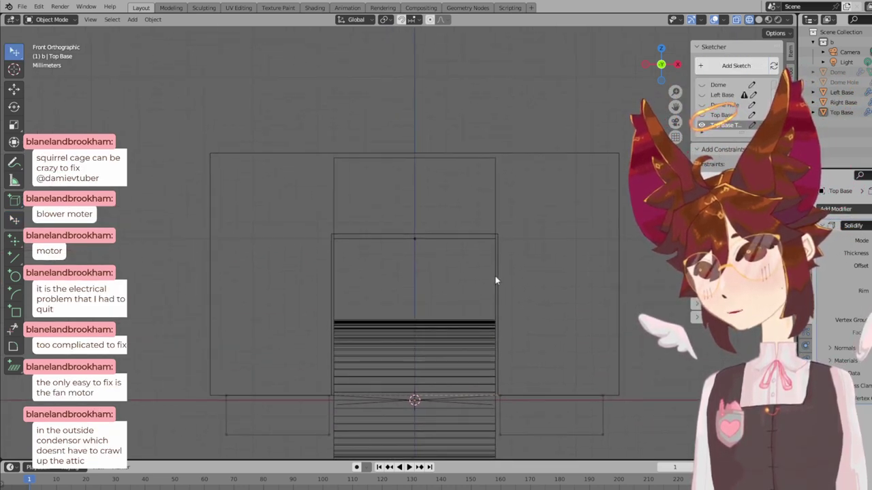
{"action": "scroll", "coordinate": [495, 275], "scroll_direction": "up", "scroll_amount": 1}
{"action": "left_click", "coordinate": [751, 114]}
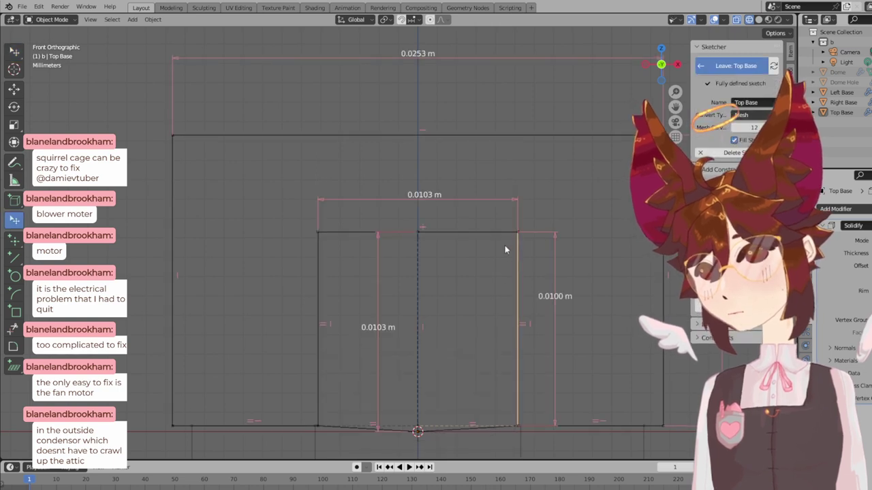
- Set the inner opening dimension to 0.0106 m and leave the Top Base sketch
{"action": "right_click", "coordinate": [439, 207]}
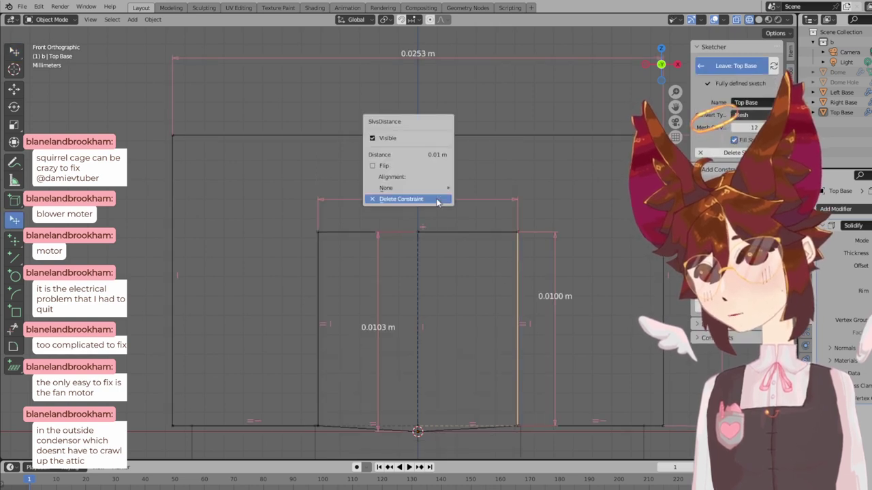
{"action": "left_click", "coordinate": [406, 154]}
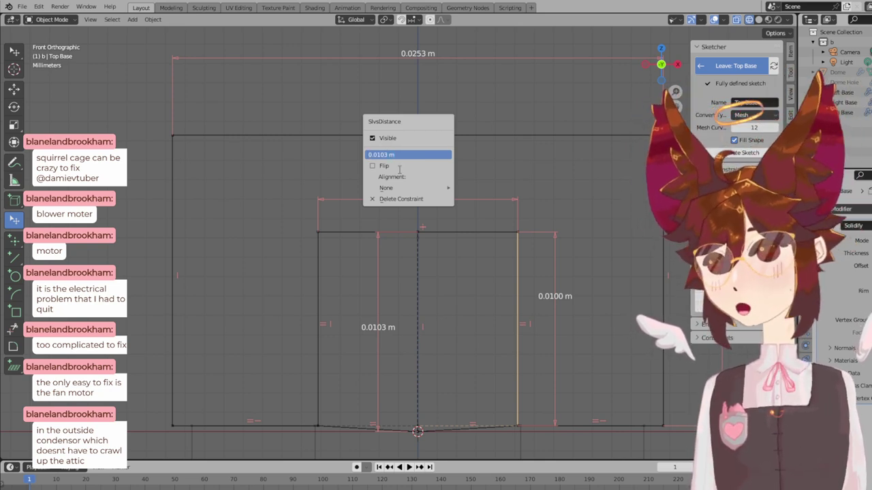
{"action": "type", "text": "0.0106"}
{"action": "key", "text": "Return"}
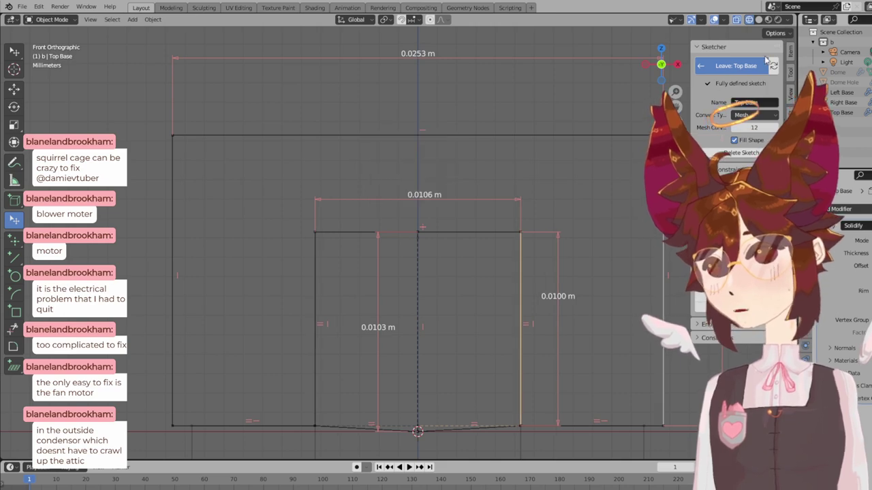
{"action": "left_click", "coordinate": [745, 68]}
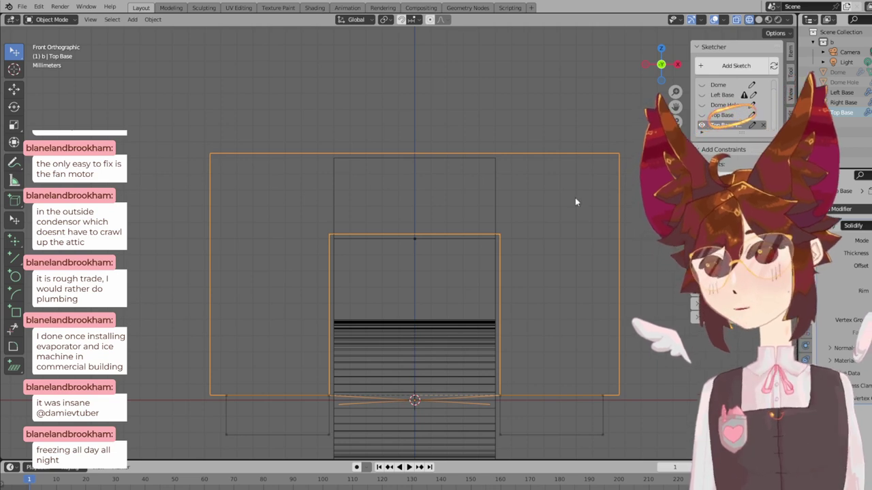
- Open the Top Base Tenons sketch to view the tenon rectangles, then leave it
{"action": "scroll", "coordinate": [475, 250], "scroll_direction": "up", "scroll_amount": 2}
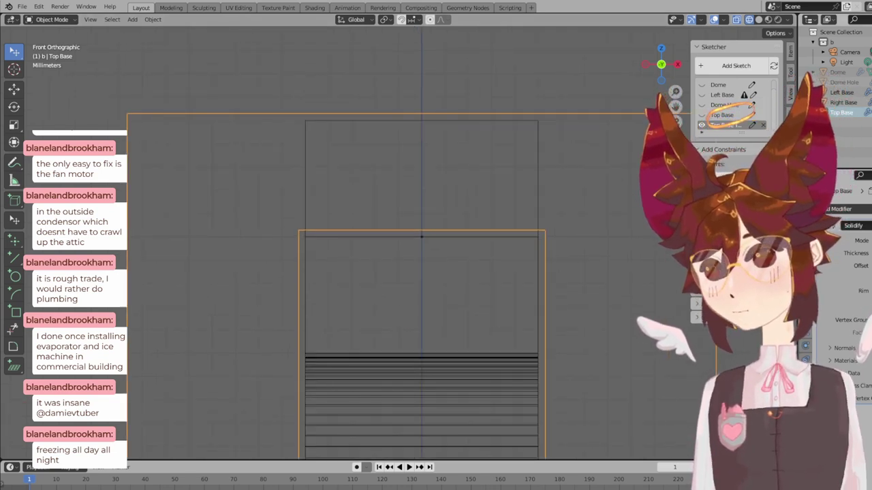
{"action": "left_click", "coordinate": [752, 125]}
{"action": "scroll", "coordinate": [543, 309], "scroll_direction": "down", "scroll_amount": 5, "text": "shift"}
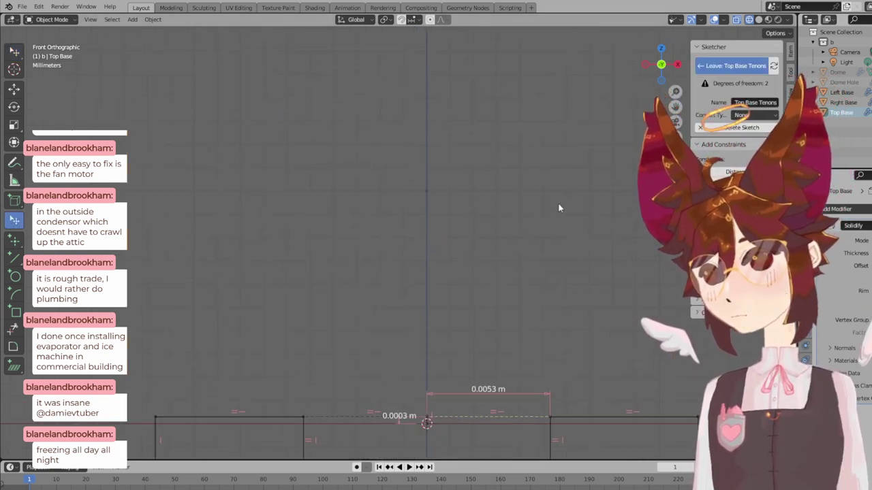
{"action": "scroll", "coordinate": [572, 293], "scroll_direction": "up", "scroll_amount": 2}
{"action": "middle_click_drag", "start_coordinate": [607, 220], "coordinate": [380, 184], "text": "shift"}
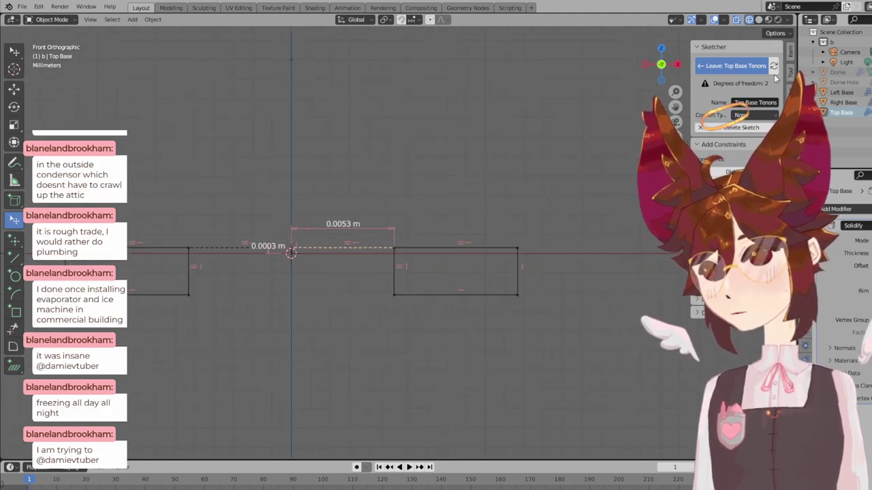
{"action": "left_click", "coordinate": [735, 65]}
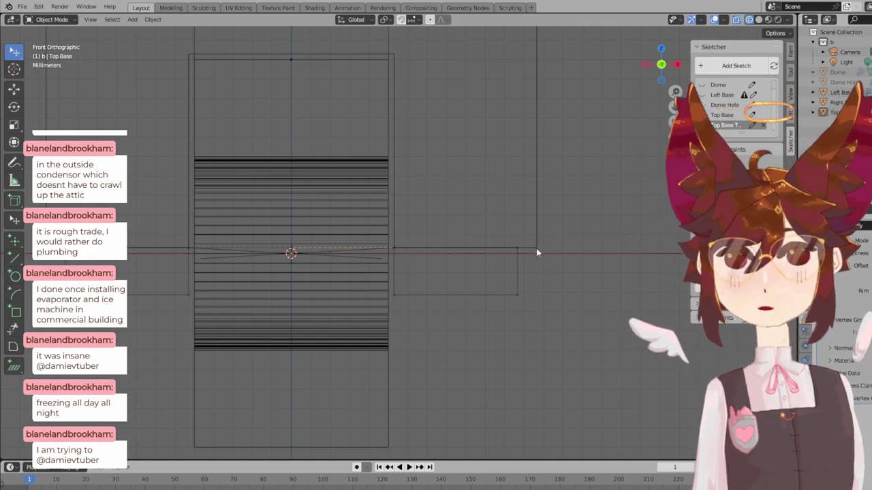
- Edit the Top Base sketch and frame its overall width dimension
{"action": "scroll", "coordinate": [448, 231], "scroll_direction": "up", "scroll_amount": 2}
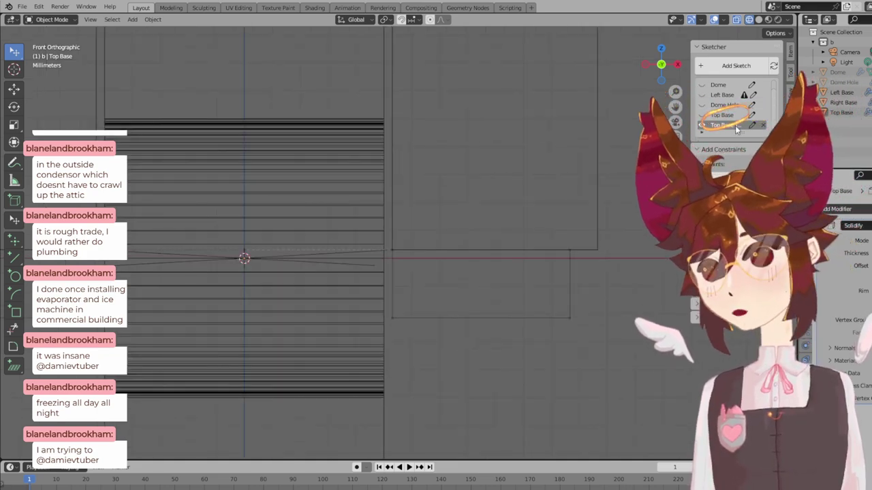
{"action": "left_click", "coordinate": [751, 115]}
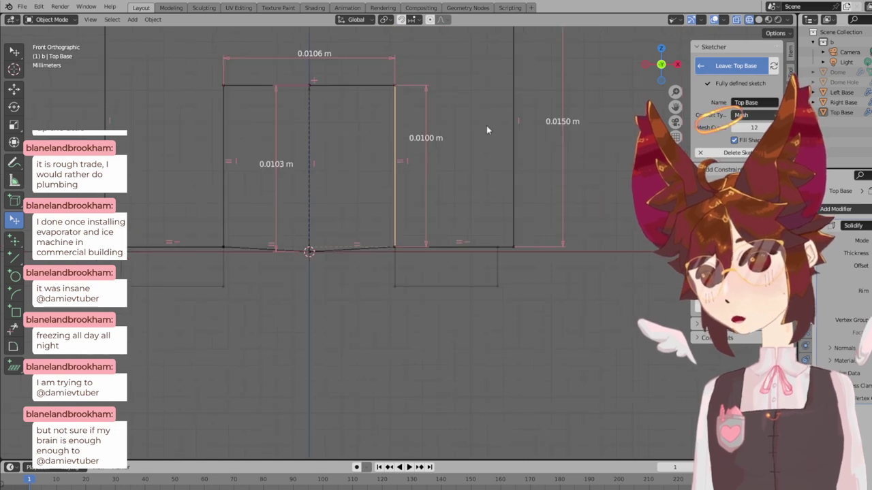
{"action": "mouse_move", "coordinate": [486, 127]}
{"action": "middle_mouse_down", "text": "shift"}
{"action": "mouse_move", "coordinate": [510, 183]}
{"action": "mouse_move", "coordinate": [584, 259]}
{"action": "mouse_move", "coordinate": [582, 283]}
{"action": "mouse_move", "coordinate": [565, 281]}
{"action": "mouse_move", "coordinate": [570, 156]}
{"action": "middle_mouse_up", "text": "shift"}
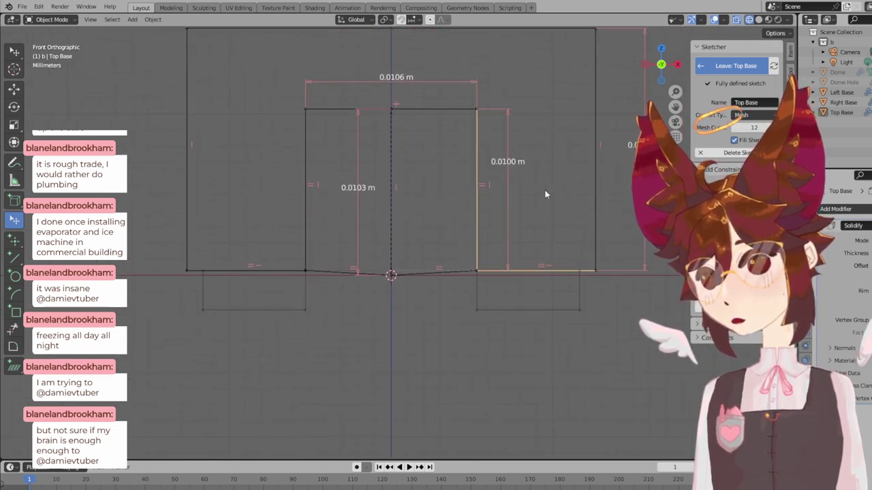
{"action": "scroll", "coordinate": [544, 195], "scroll_direction": "down", "scroll_amount": 1}
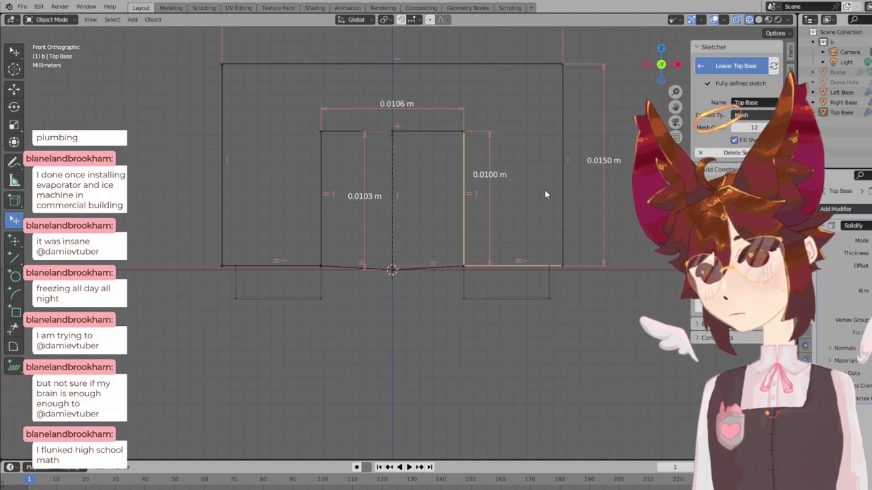
{"action": "scroll", "coordinate": [516, 118], "scroll_direction": "down", "scroll_amount": 1}
- Change the 0.0253 m overall width dimension to 0.0256 m and leave the Top Base sketch
{"action": "middle_click_drag", "start_coordinate": [516, 117], "coordinate": [514, 145], "text": "shift"}
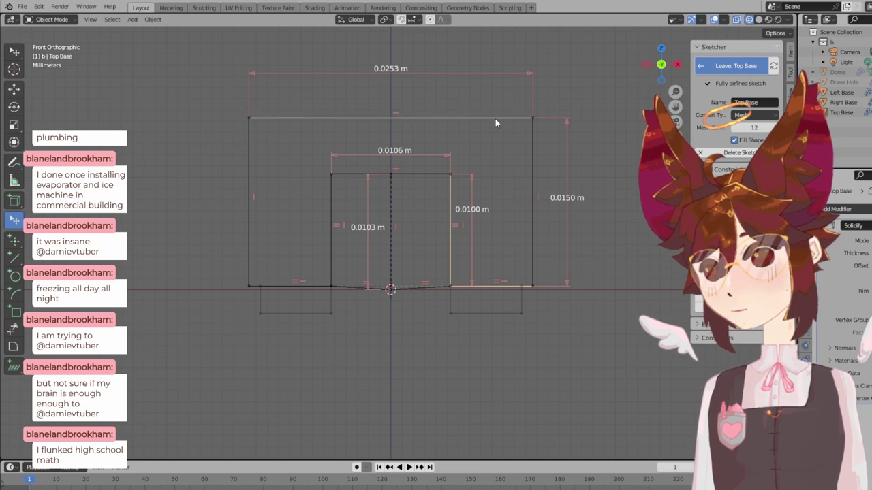
{"action": "left_click", "coordinate": [495, 118]}
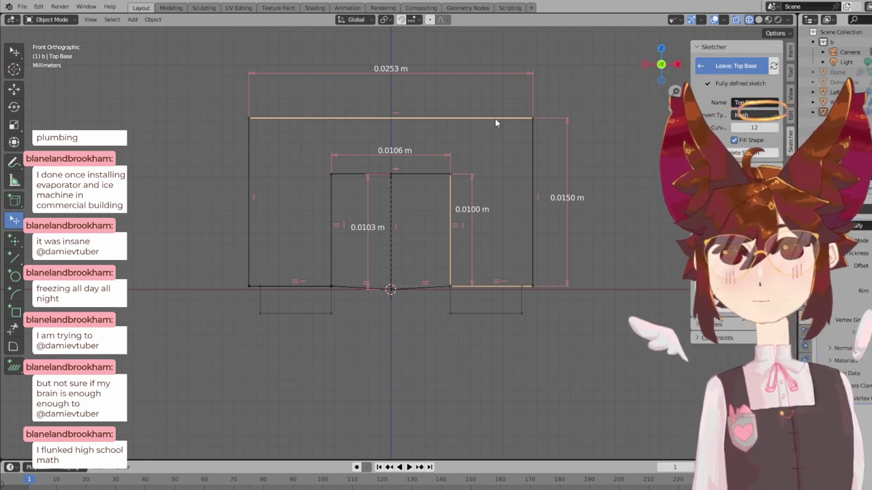
{"action": "left_click", "coordinate": [400, 79]}
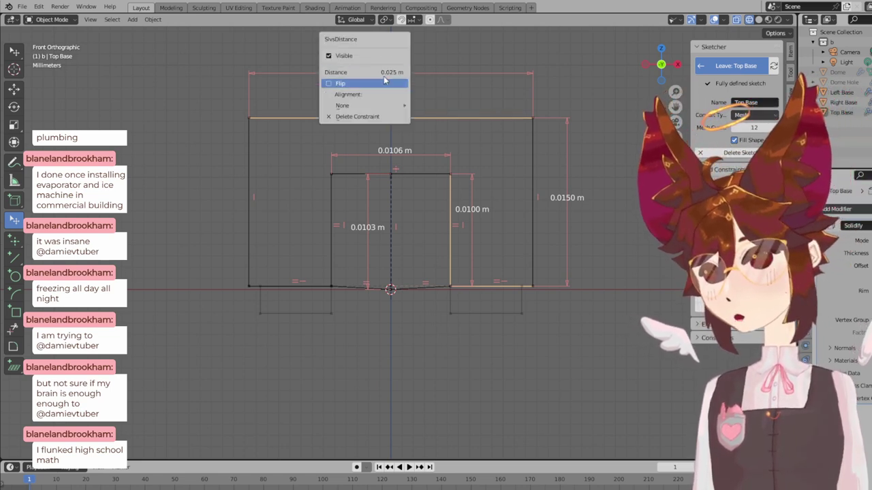
{"action": "left_click", "coordinate": [359, 74]}
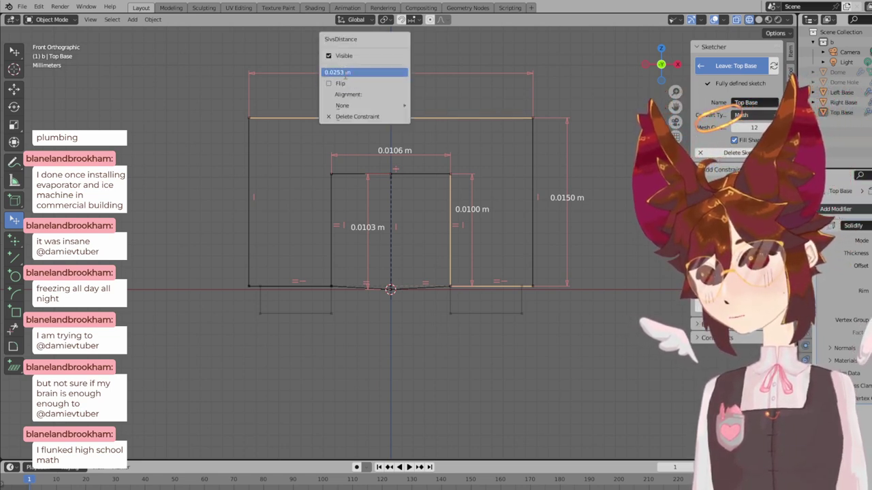
{"action": "type", "text": "0.0256"}
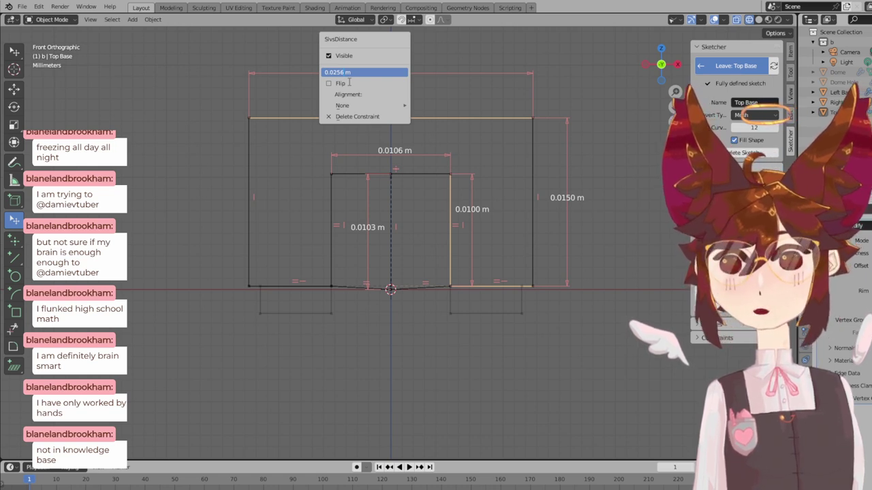
{"action": "key", "text": "Return"}
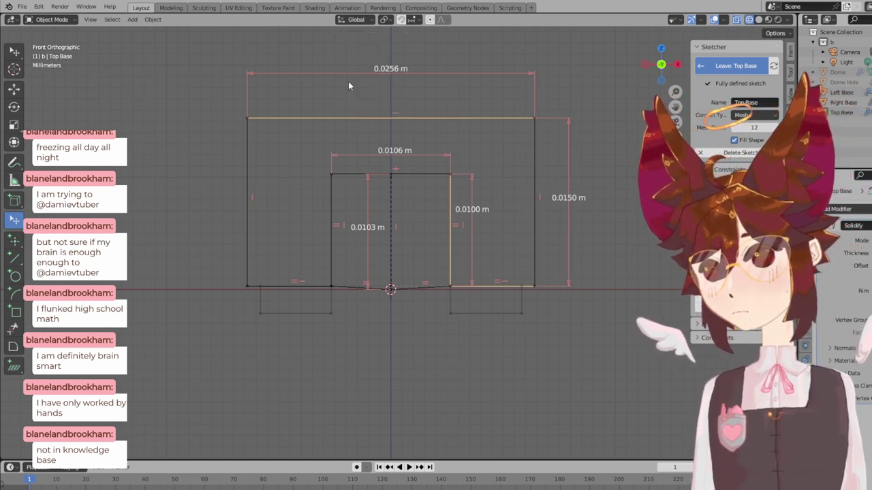
{"action": "scroll", "coordinate": [501, 216], "scroll_direction": "up", "scroll_amount": 3}
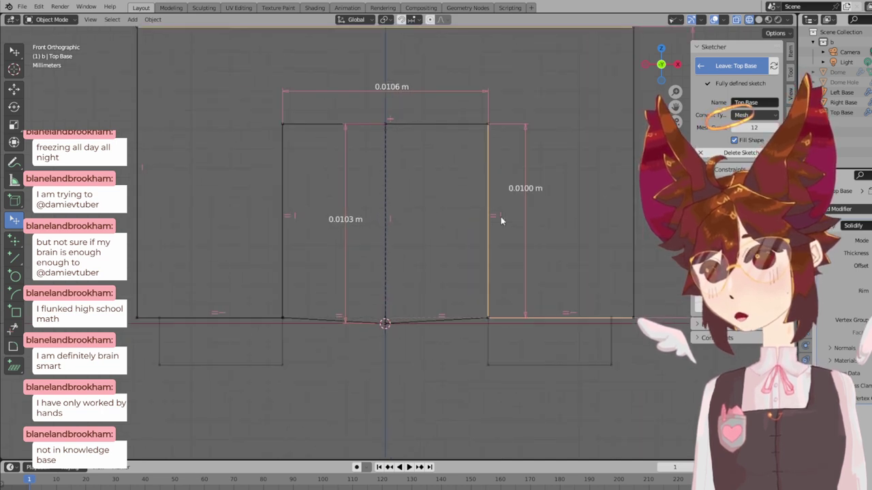
{"action": "scroll", "coordinate": [474, 141], "scroll_direction": "down", "scroll_amount": 3}
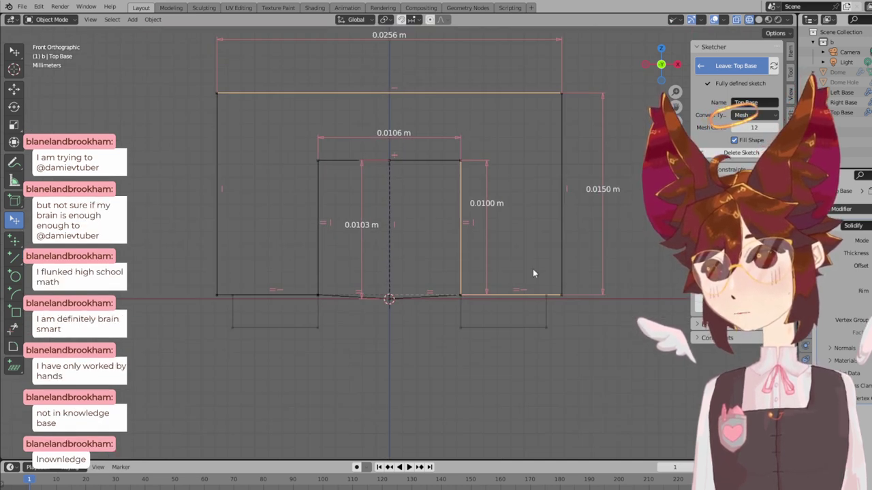
{"action": "left_click", "coordinate": [700, 65]}
- In Top Base Tenons, try and undo a distance constraint on the right rectangle's top edge
{"action": "scroll", "coordinate": [488, 293], "scroll_direction": "up", "scroll_amount": 1}
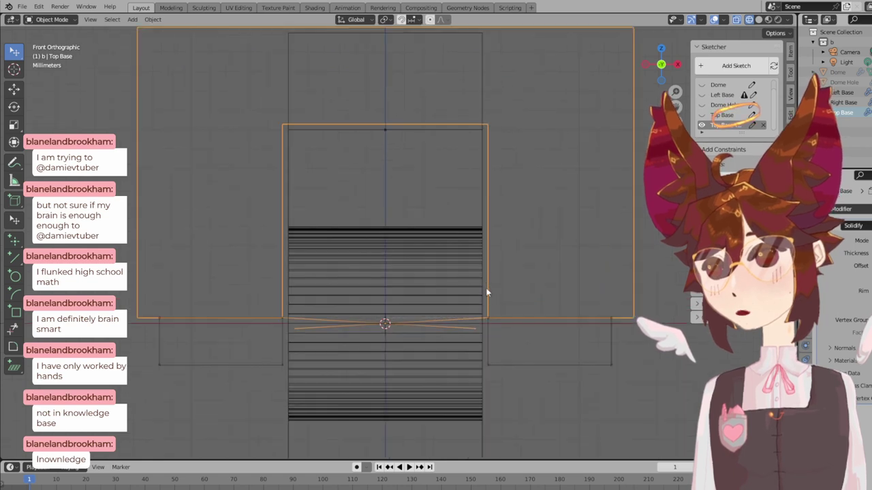
{"action": "left_click", "coordinate": [751, 125]}
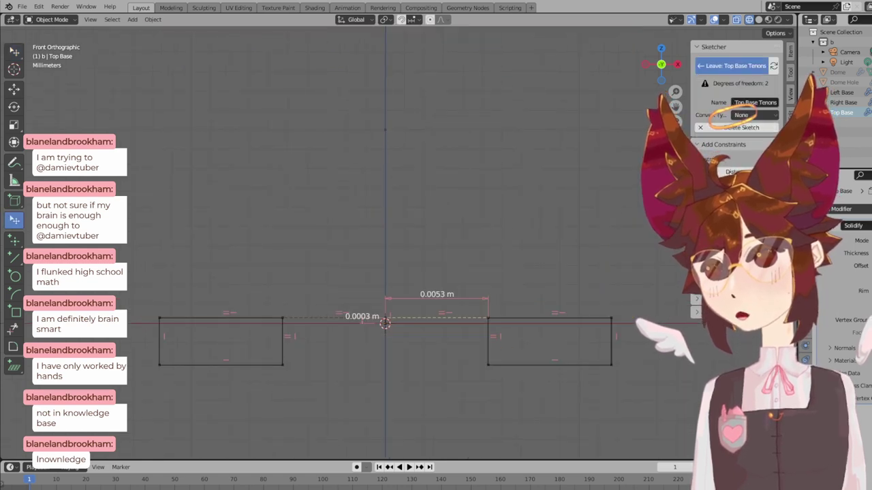
{"action": "right_click", "coordinate": [563, 318]}
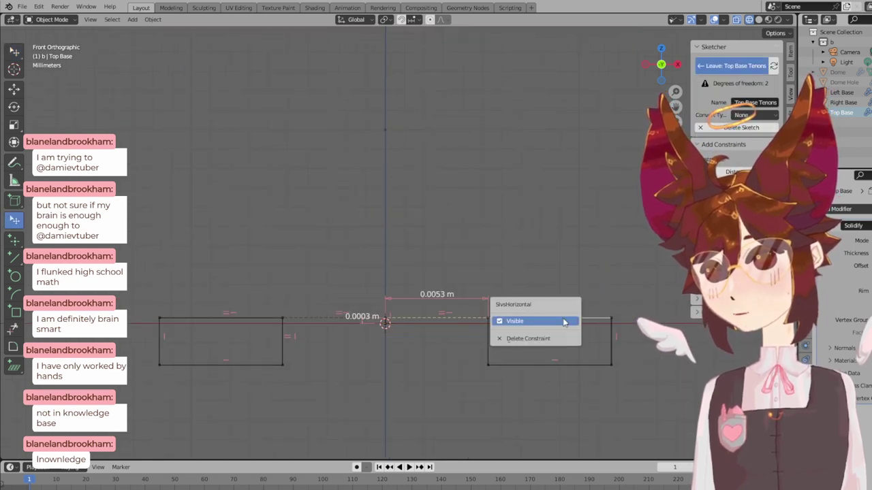
{"action": "left_click", "coordinate": [552, 333]}
{"action": "left_click", "coordinate": [571, 319]}
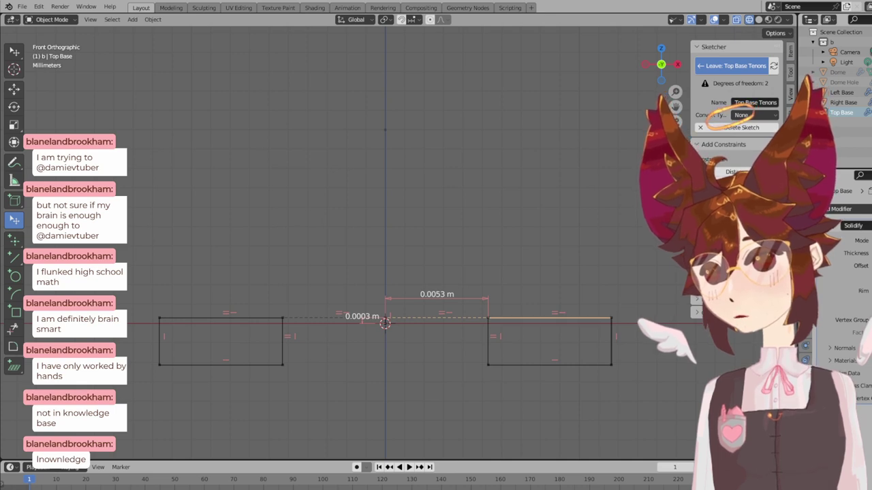
{"action": "left_click", "coordinate": [732, 171]}
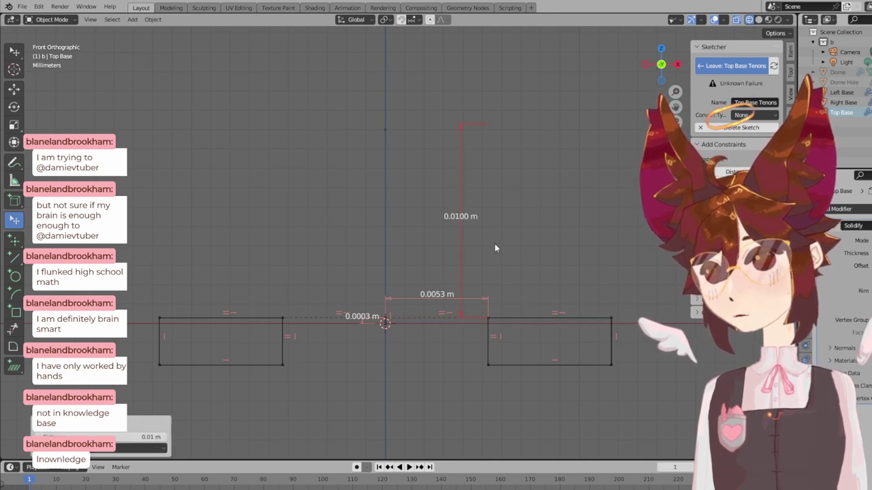
{"action": "key", "text": "ctrl+z"}
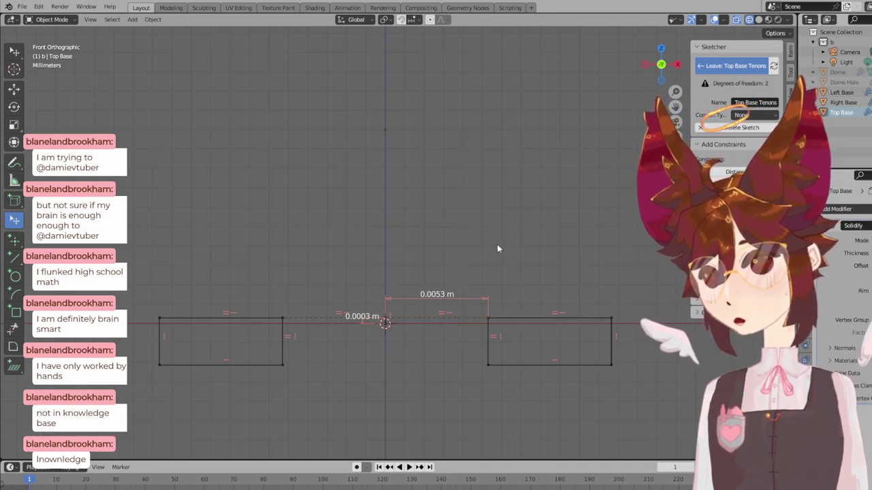
{"action": "left_click", "coordinate": [580, 365]}
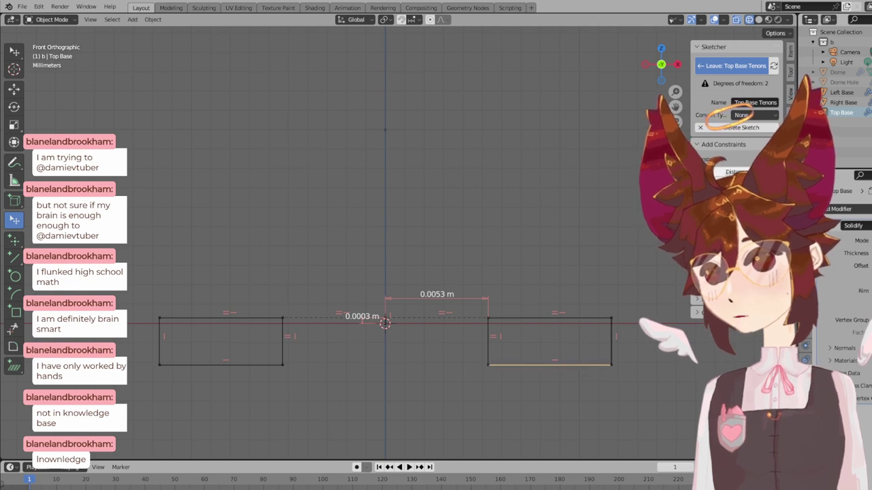
{"action": "left_click", "coordinate": [578, 265]}
{"action": "left_click", "coordinate": [734, 66]}
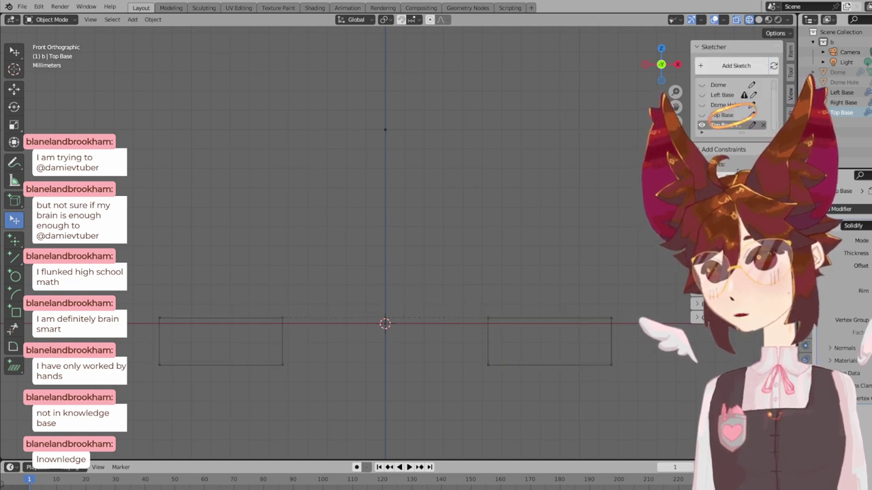
{"action": "left_click", "coordinate": [752, 125]}
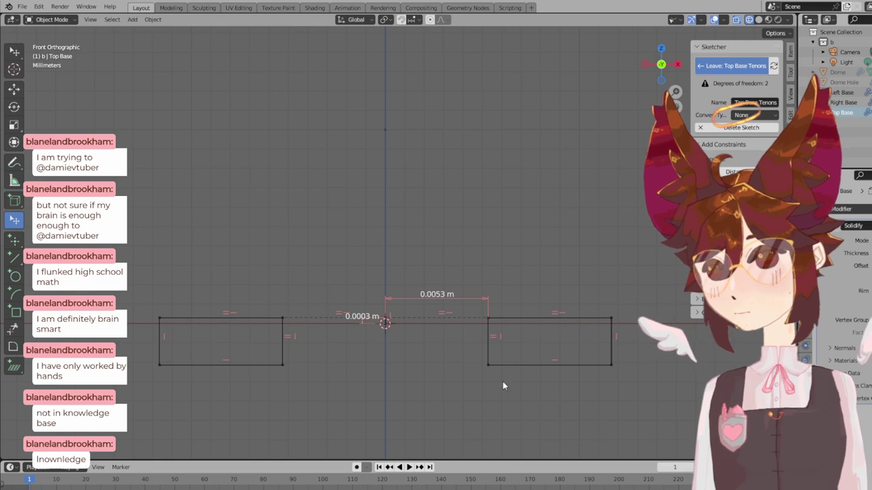
- Dimension the tenon rectangle's bottom edge to a 0.005 m width and leave the sketch
{"action": "left_click", "coordinate": [514, 365]}
{"action": "key", "text": "d"}
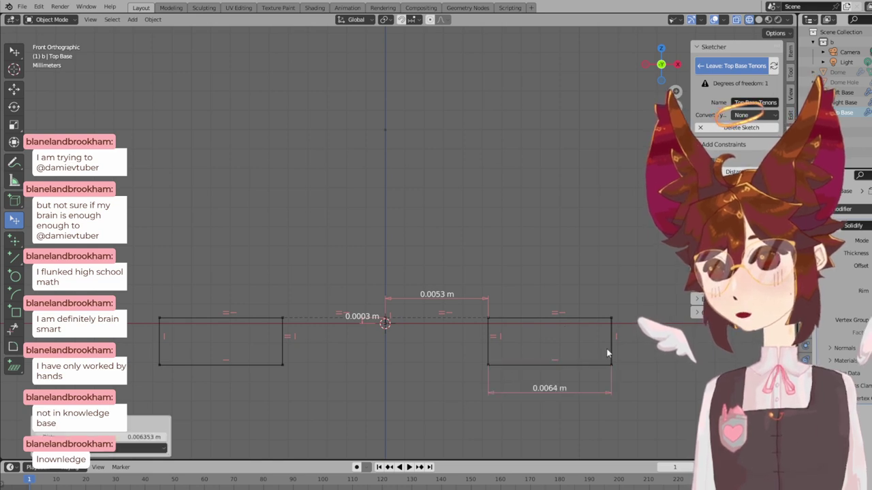
{"action": "right_click", "coordinate": [547, 389]}
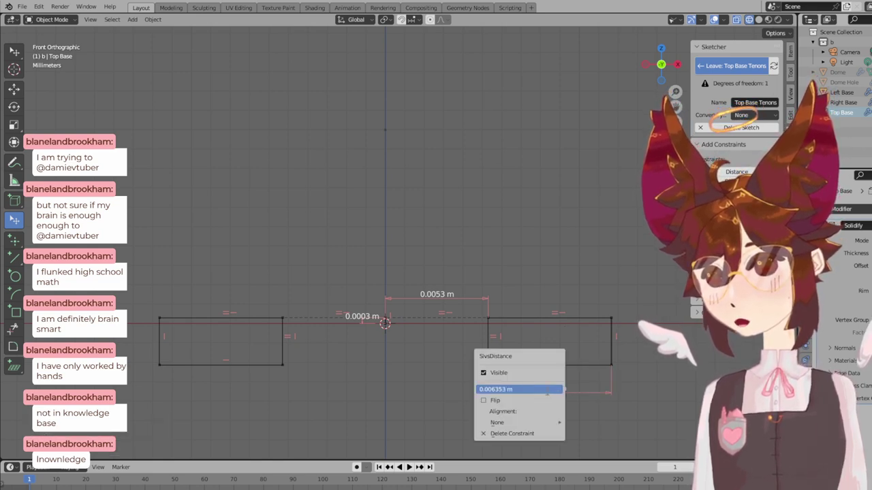
{"action": "type", "text": "0.005"}
{"action": "key", "text": "Return"}
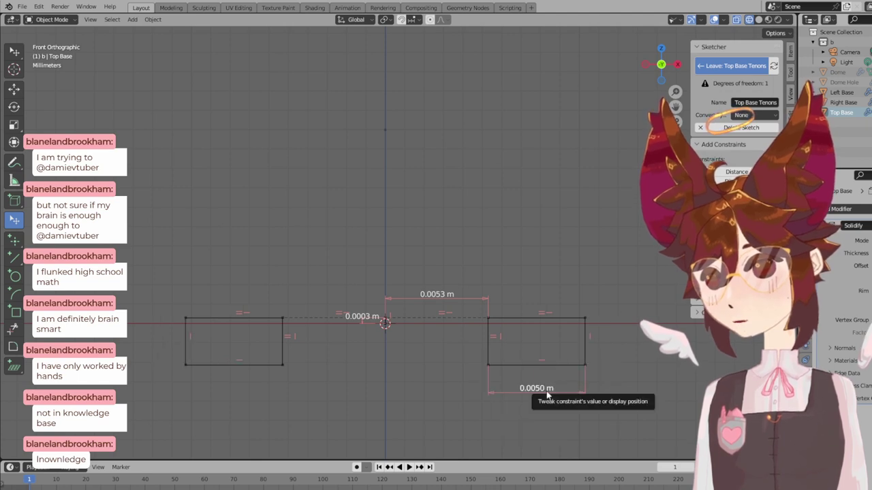
{"action": "left_click", "coordinate": [720, 65]}
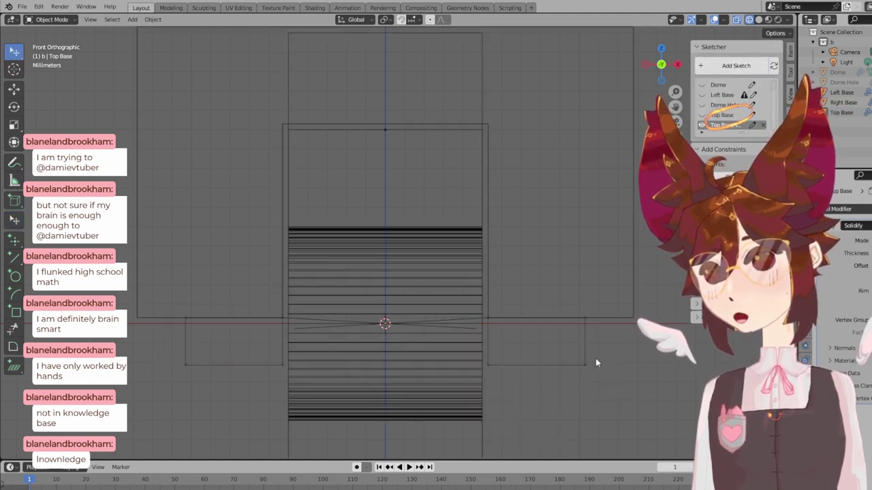
{"action": "scroll", "coordinate": [551, 310], "scroll_direction": "down", "scroll_amount": 3}
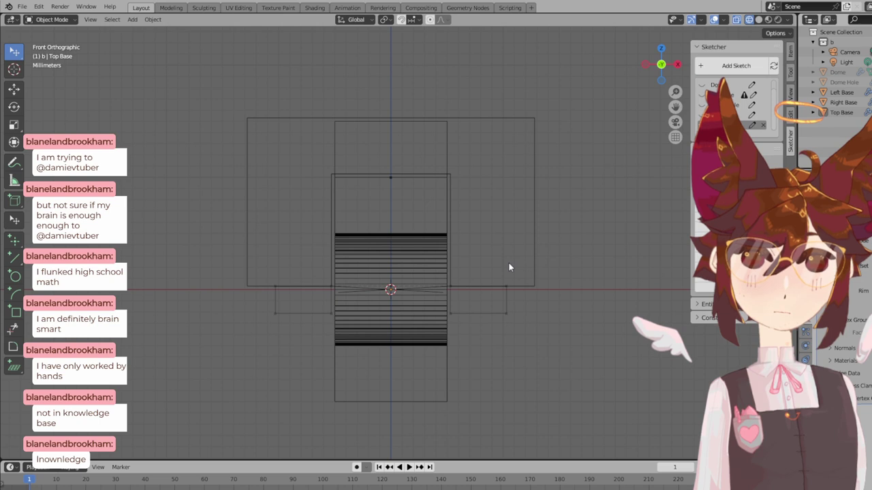
{"action": "scroll", "coordinate": [469, 243], "scroll_direction": "up", "scroll_amount": 1}
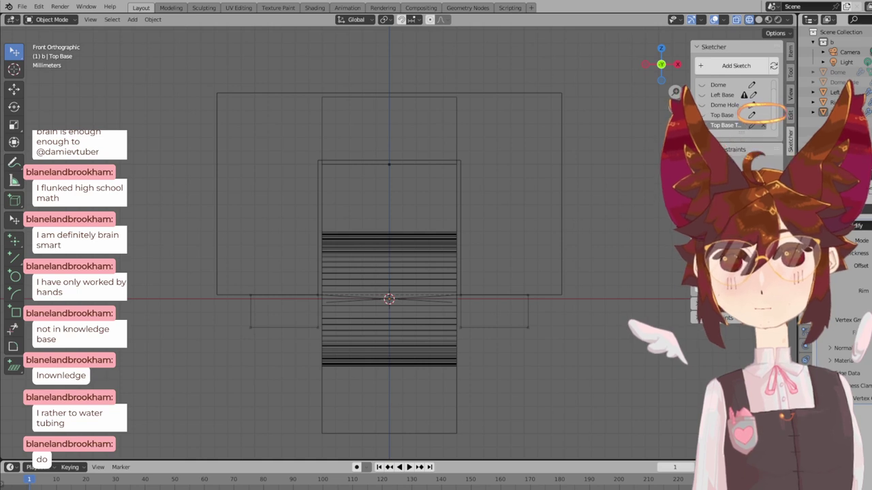
{"action": "middle_click_drag", "start_coordinate": [429, 146], "coordinate": [438, 195], "text": "shift"}
{"action": "scroll", "coordinate": [438, 197], "scroll_direction": "up", "scroll_amount": 2}
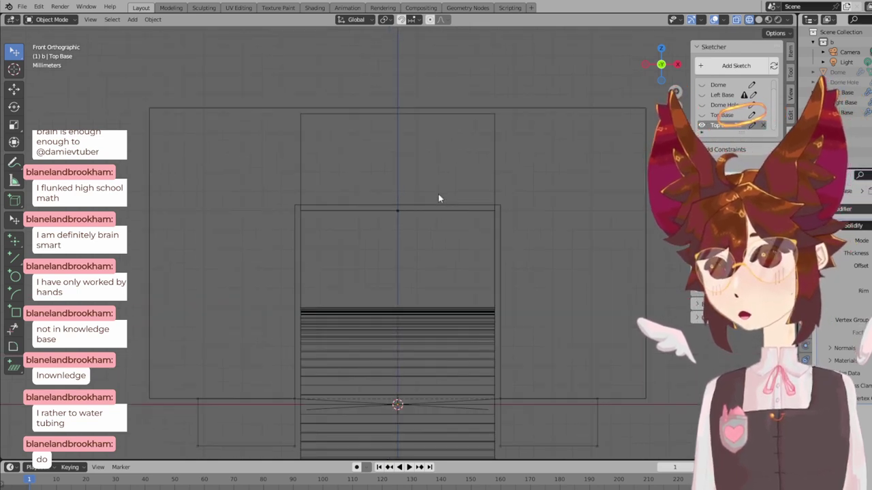
{"action": "left_click", "coordinate": [751, 115]}
{"action": "scroll", "coordinate": [488, 109], "scroll_direction": "down", "scroll_amount": 1}
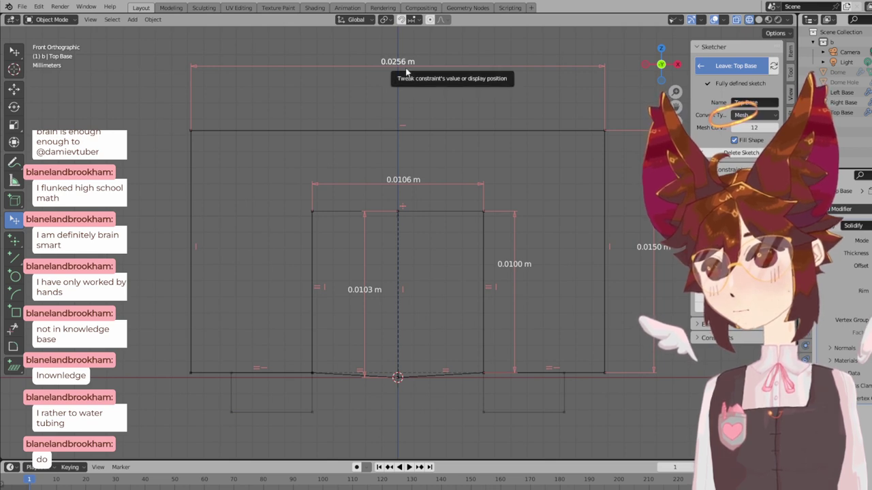
{"action": "left_click", "coordinate": [724, 66]}
{"action": "left_click", "coordinate": [564, 394]}
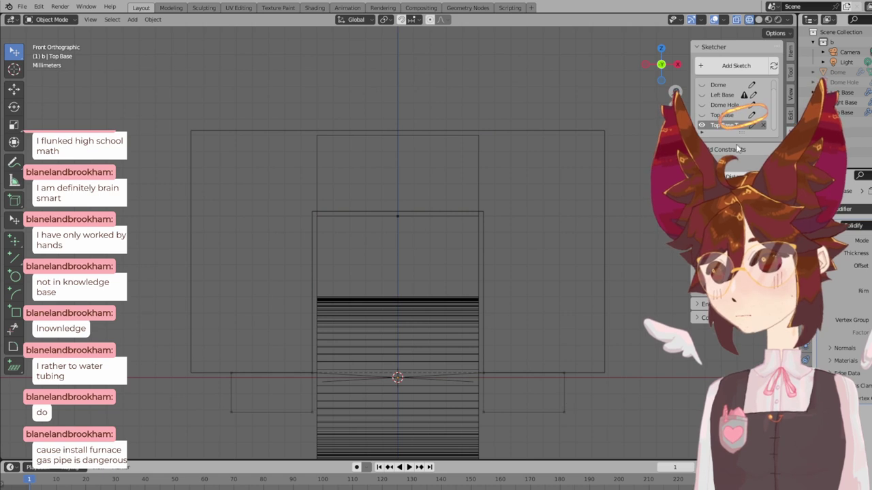
{"action": "scroll", "coordinate": [528, 295], "scroll_direction": "down", "scroll_amount": 1}
{"action": "scroll", "coordinate": [531, 338], "scroll_direction": "up", "scroll_amount": 2}
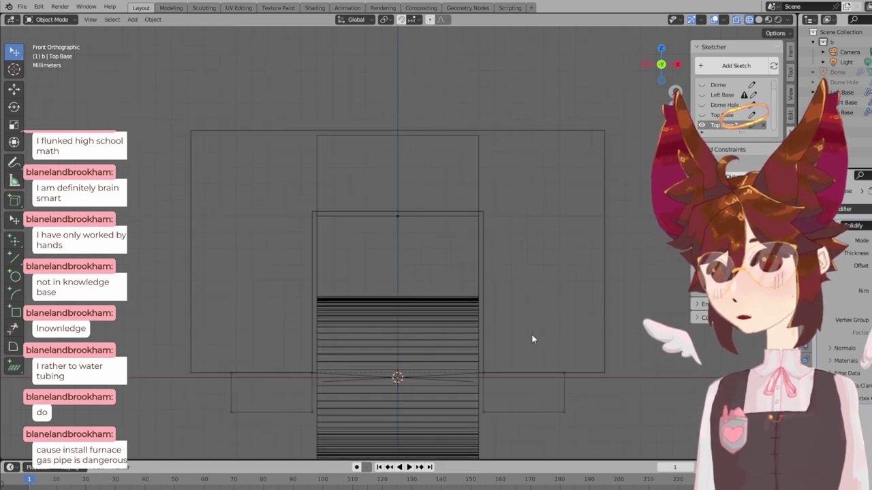
{"action": "mouse_move", "coordinate": [556, 353]}
{"action": "middle_mouse_down", "text": "shift"}
{"action": "mouse_move", "coordinate": [586, 264]}
{"action": "mouse_move", "coordinate": [627, 197]}
{"action": "middle_mouse_up", "text": "shift"}
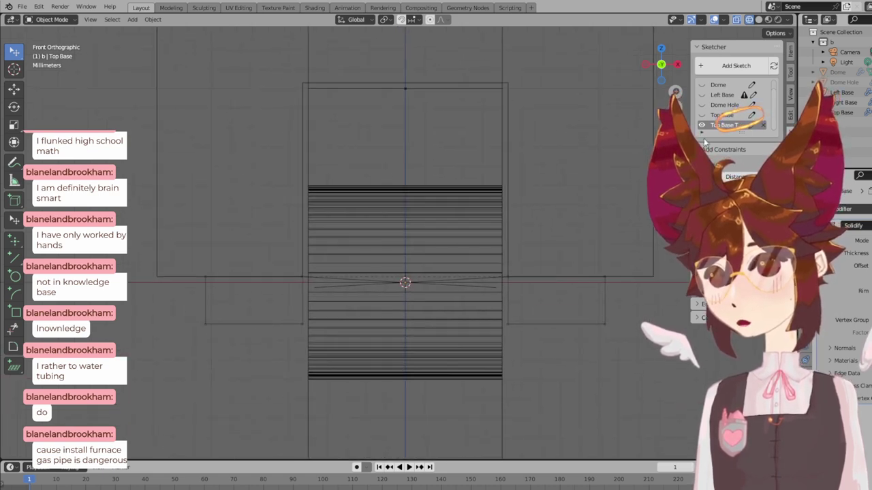
- In the Top Base Tenons sketch, change the 0.0050 m tenon width dimension to 0.02 m
{"action": "left_click", "coordinate": [751, 125]}
{"action": "right_click", "coordinate": [538, 351]}
{"action": "left_click", "coordinate": [538, 351]}
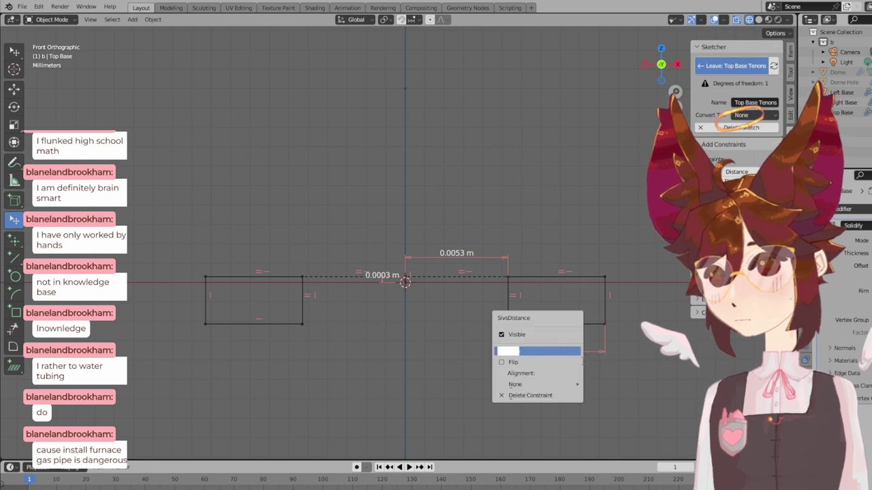
{"action": "type", "text": "0.02"}
{"action": "key", "text": "Return"}
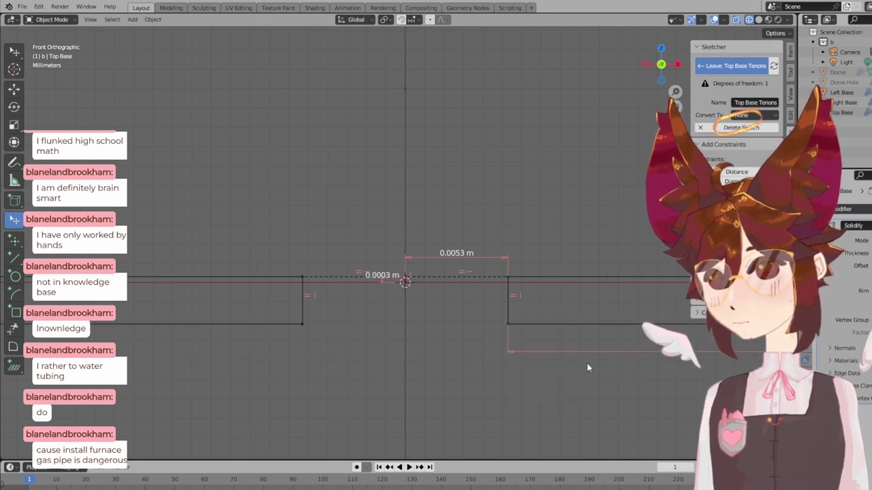
- Correct the tenon width dimension to 0.0075 m and leave the tenon sketch
{"action": "left_click", "coordinate": [579, 325]}
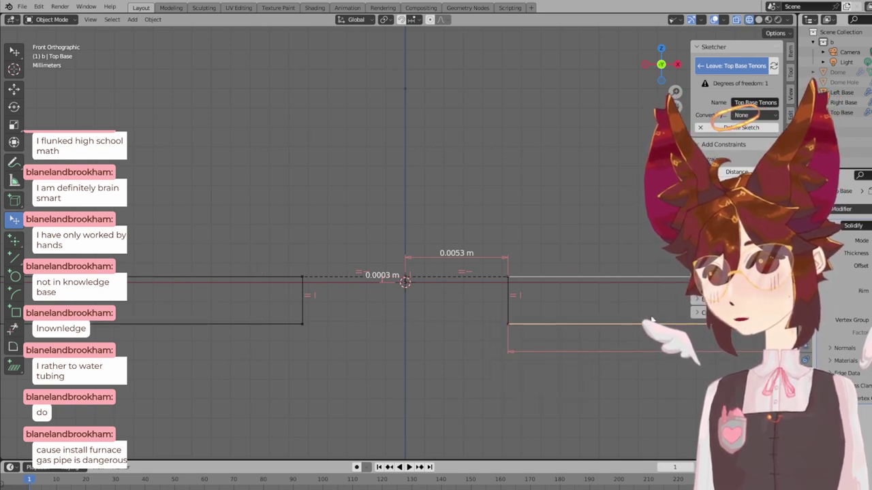
{"action": "right_click", "coordinate": [587, 351]}
{"action": "left_click", "coordinate": [587, 353]}
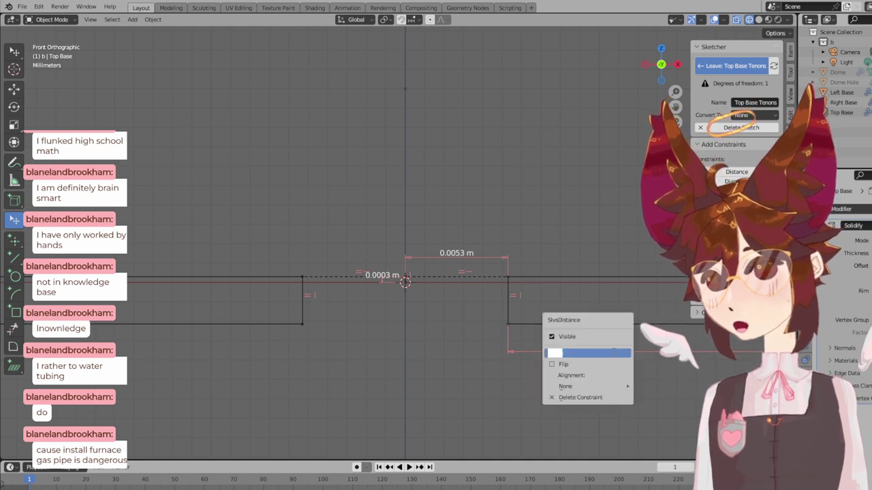
{"action": "type", "text": "0.0075"}
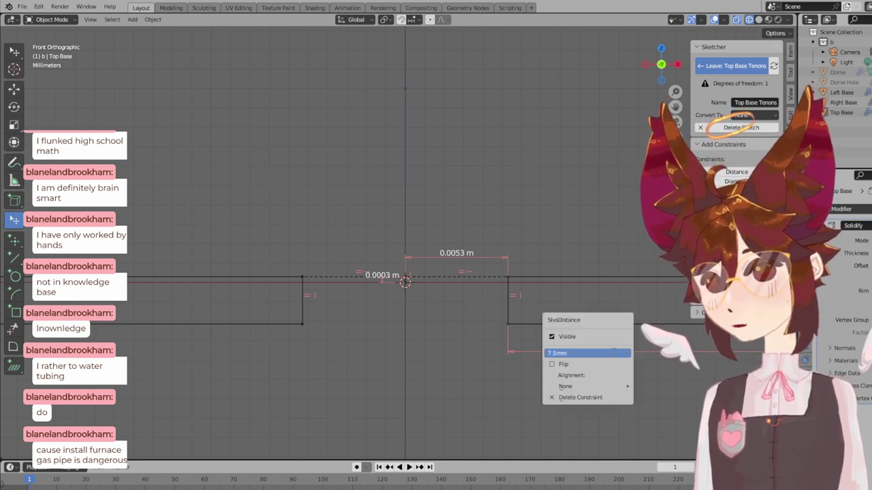
{"action": "key", "text": "Return"}
{"action": "left_click", "coordinate": [732, 66]}
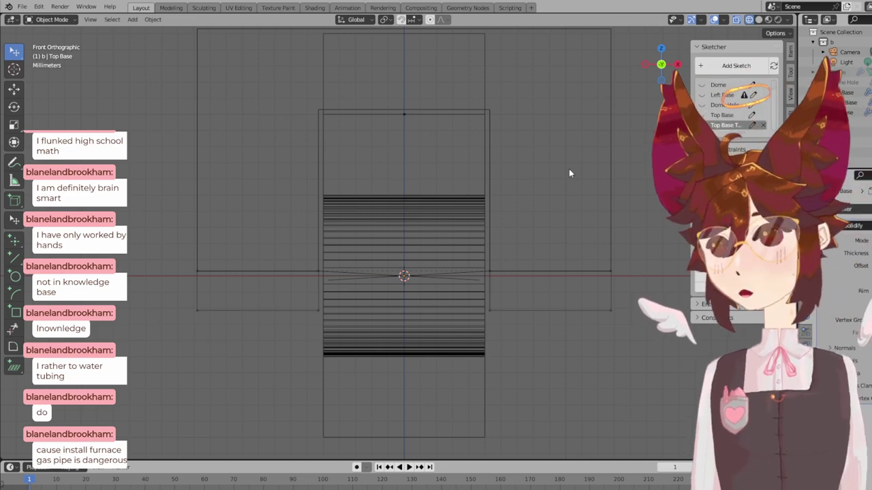
{"action": "scroll", "coordinate": [522, 302], "scroll_direction": "up", "scroll_amount": 2}
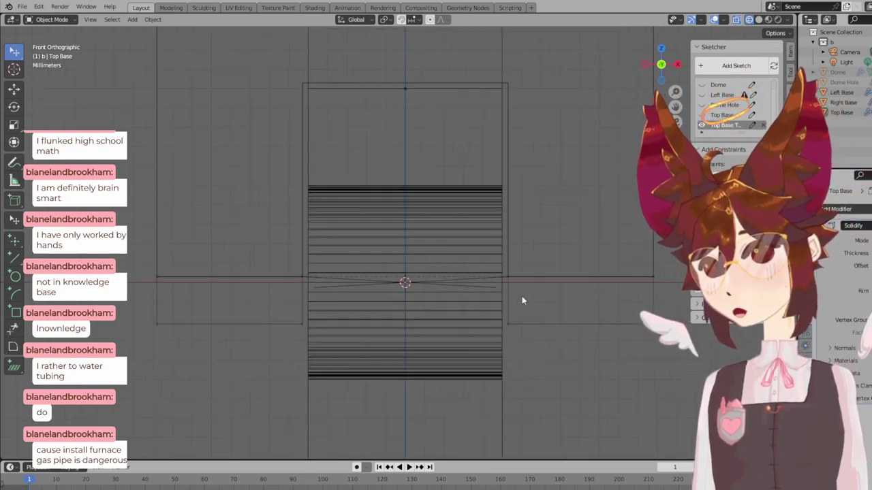
{"action": "middle_click_drag", "start_coordinate": [597, 258], "coordinate": [536, 218], "text": "shift"}
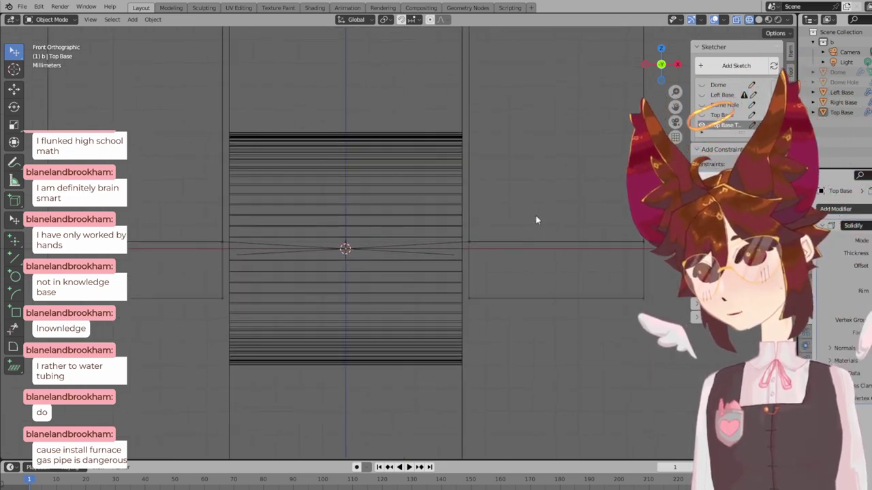
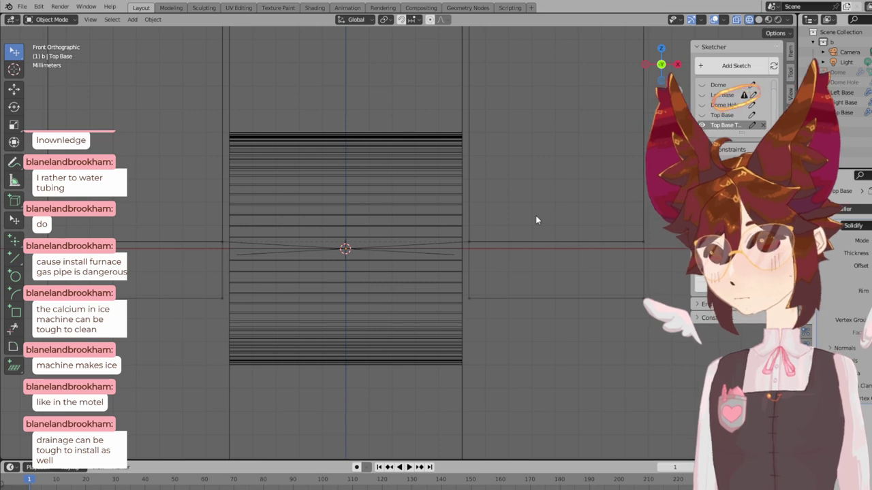
- In the Top Base Tenons sketch, delete the horizontal constraint and set tenon width to 3 mm
{"action": "left_click", "coordinate": [752, 125]}
{"action": "left_click", "coordinate": [571, 307]}
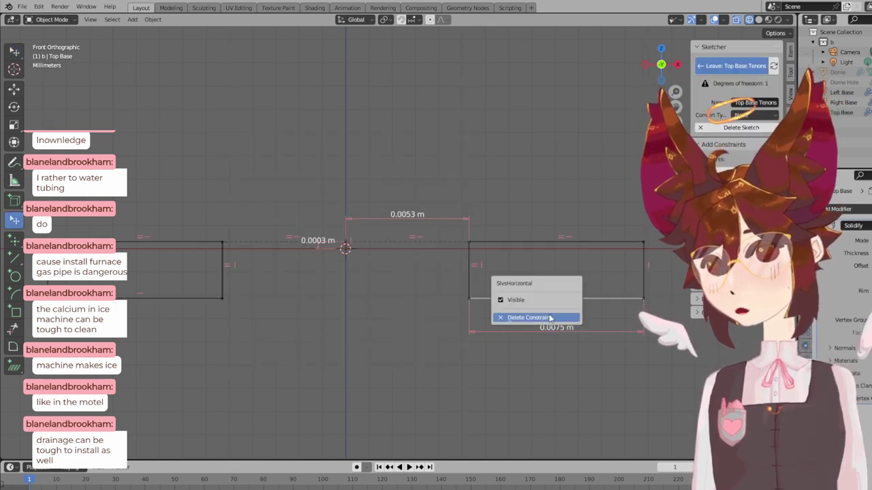
{"action": "left_click", "coordinate": [551, 318]}
{"action": "left_click", "coordinate": [556, 328]}
{"action": "left_click", "coordinate": [558, 325]}
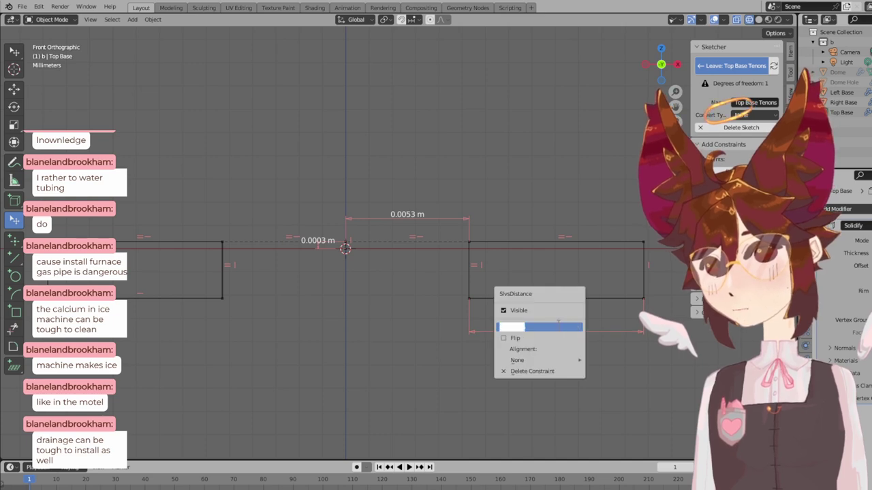
{"action": "type", "text": "3m"}
{"action": "key", "text": "Return"}
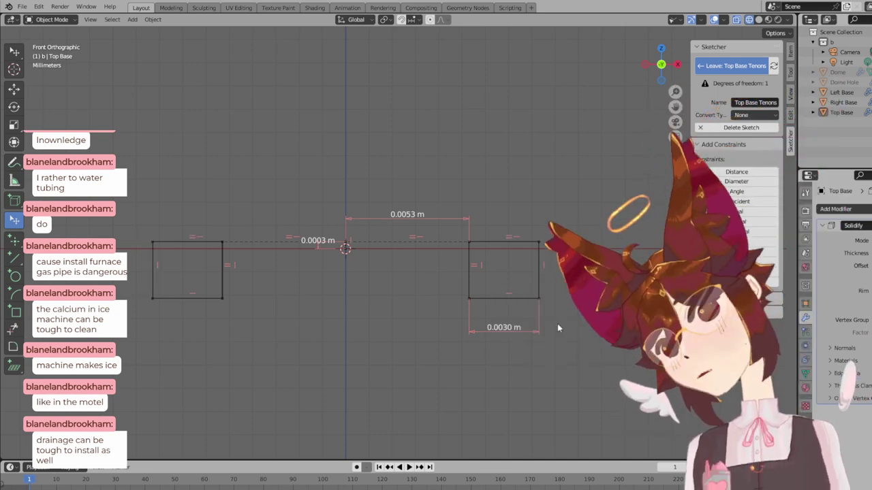
- Change the 0.0053 m tenon spacing to 0.0076 m and exit the sketch
{"action": "left_click", "coordinate": [418, 217]}
{"action": "key", "text": "Escape"}
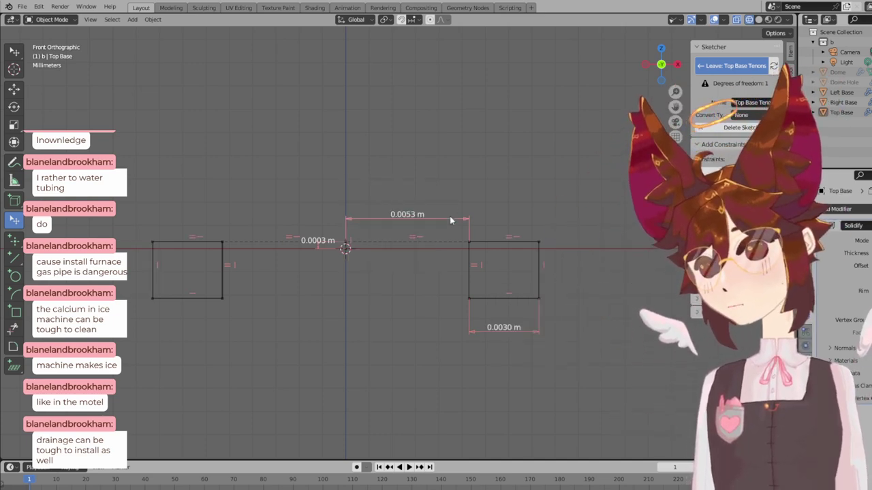
{"action": "left_click", "coordinate": [450, 217]}
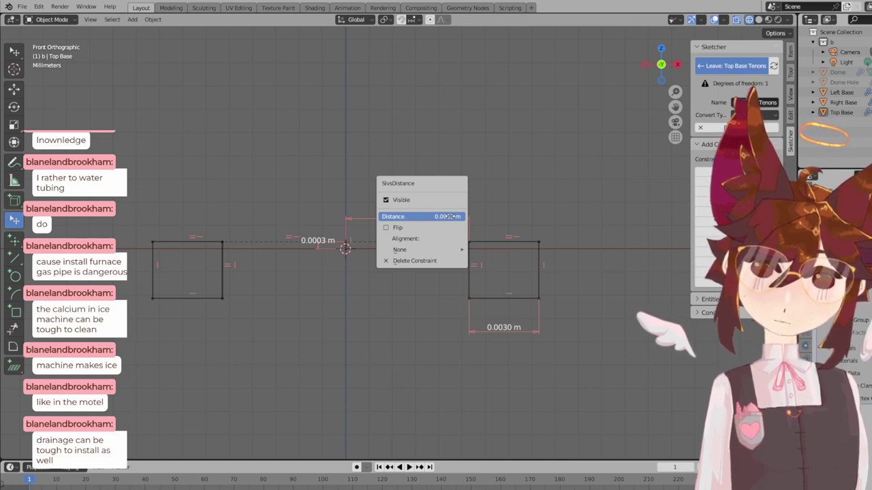
{"action": "left_click", "coordinate": [448, 217]}
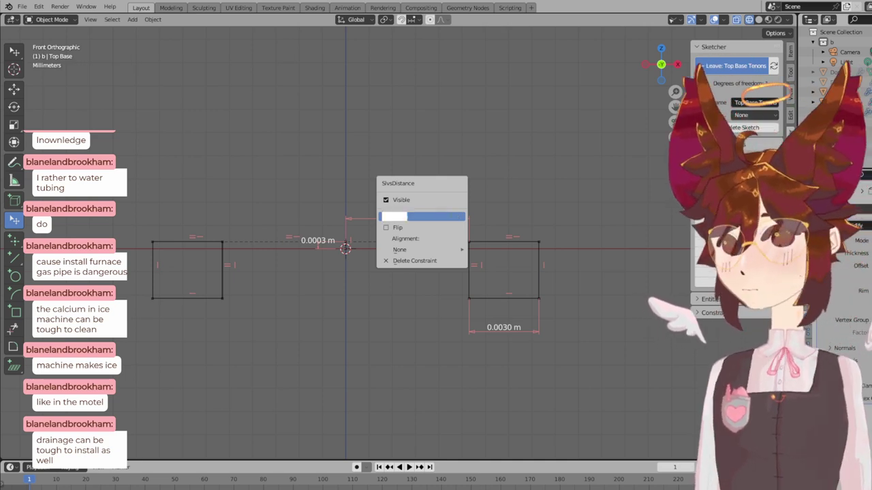
{"action": "type", "text": "0.0076"}
{"action": "key", "text": "Return"}
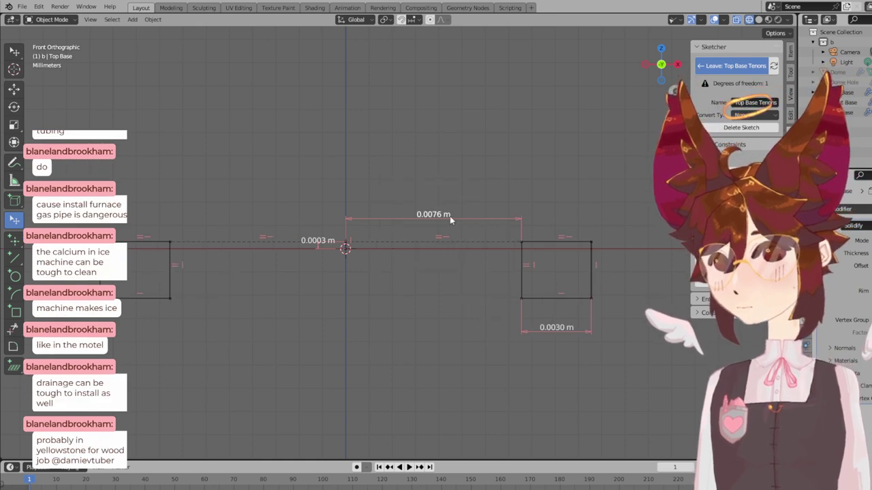
{"action": "scroll", "coordinate": [449, 172], "scroll_direction": "down", "scroll_amount": 2}
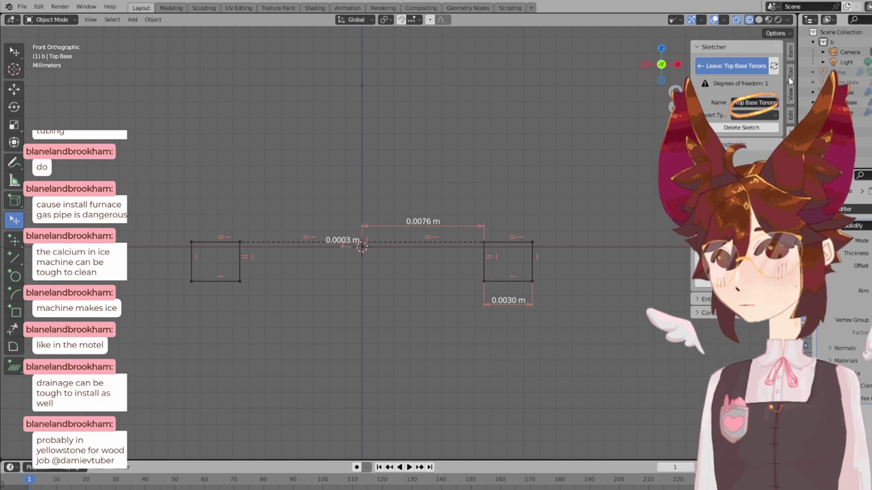
{"action": "left_click", "coordinate": [739, 66]}
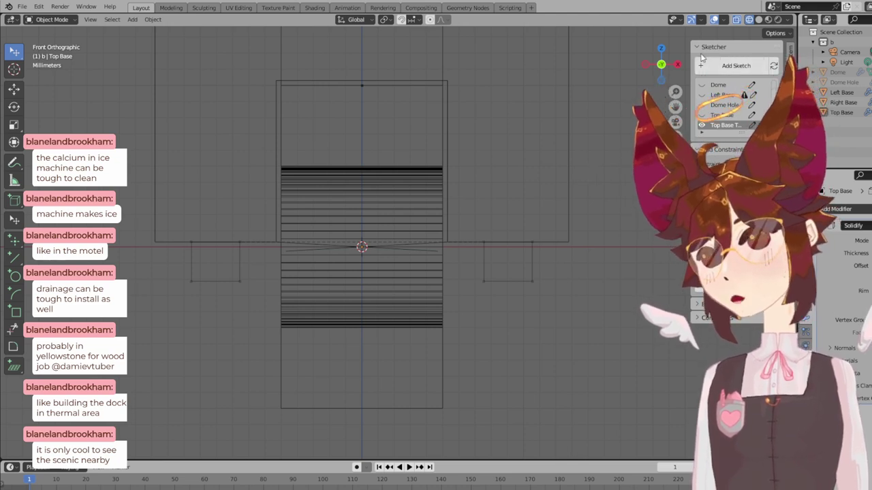
- Change the Top Base sketch's 0.0256 m outer width dimension to 30 mm and exit the sketch
{"action": "scroll", "coordinate": [507, 188], "scroll_direction": "down", "scroll_amount": 2}
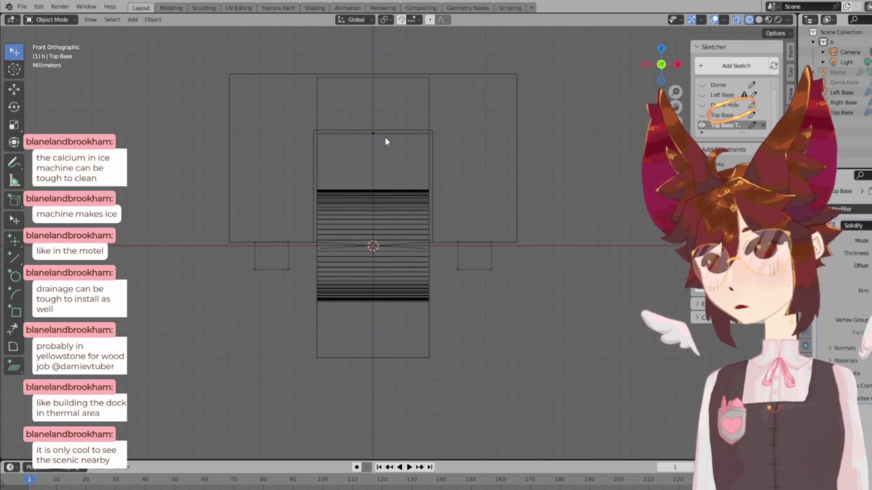
{"action": "scroll", "coordinate": [385, 139], "scroll_direction": "up", "scroll_amount": 1}
{"action": "middle_click_drag", "start_coordinate": [468, 160], "coordinate": [475, 251], "text": "shift"}
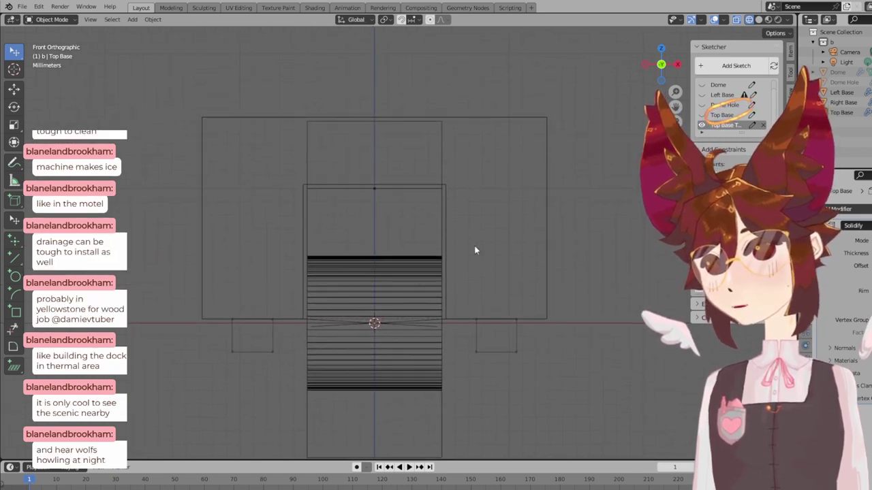
{"action": "scroll", "coordinate": [456, 194], "scroll_direction": "down", "scroll_amount": 2}
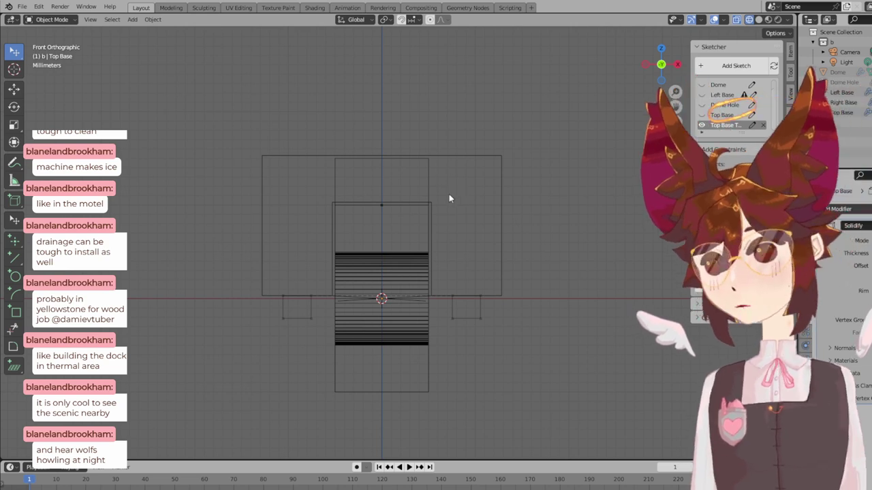
{"action": "left_click", "coordinate": [751, 115]}
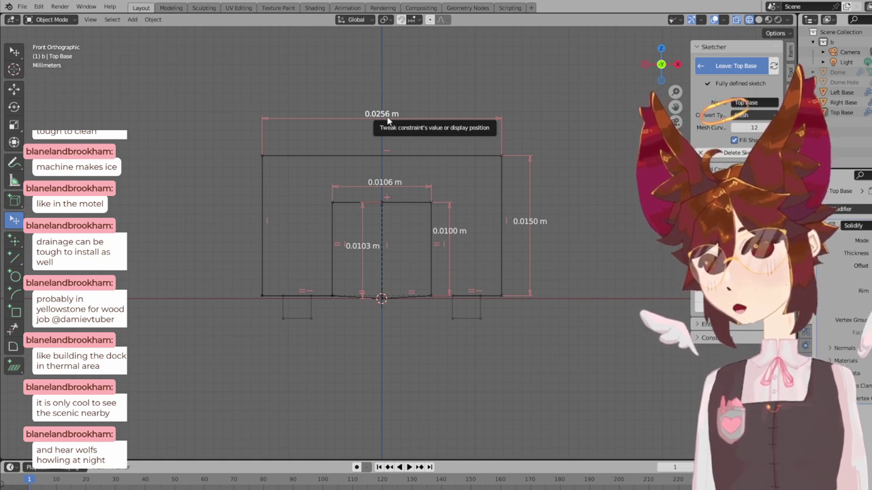
{"action": "left_click", "coordinate": [386, 120]}
{"action": "left_click", "coordinate": [387, 117]}
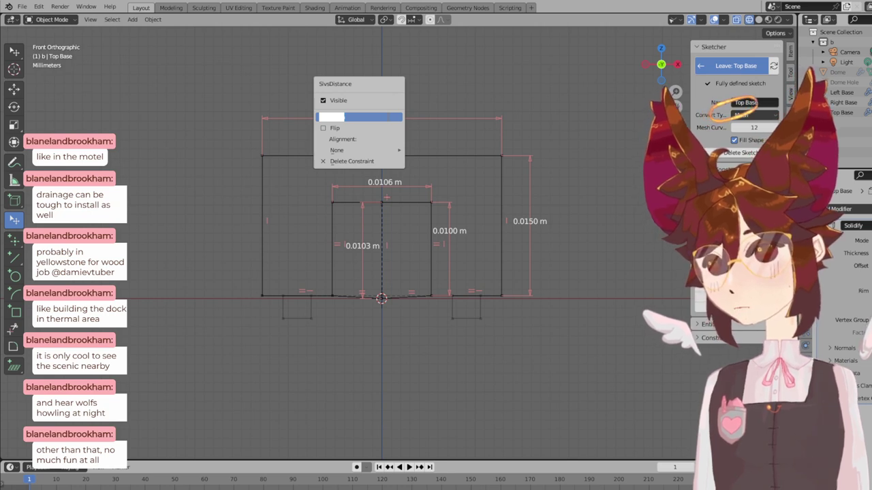
{"action": "type", "text": "30.3mm"}
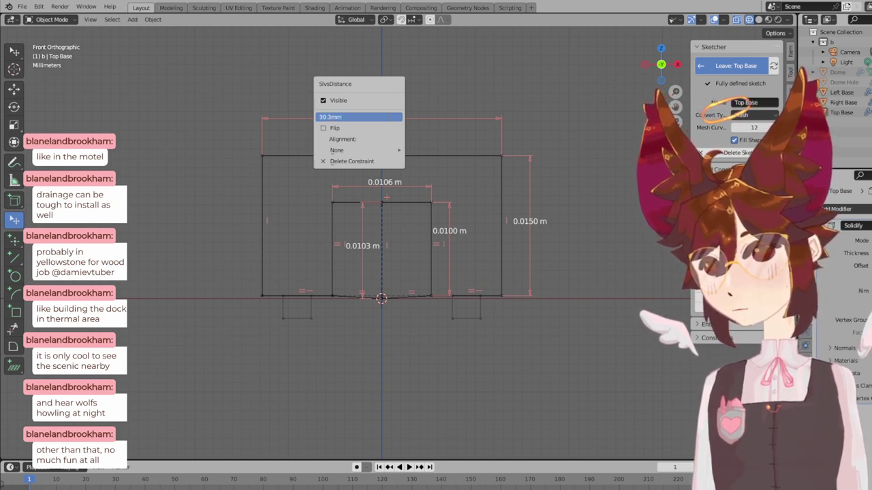
{"action": "key", "text": "Return"}
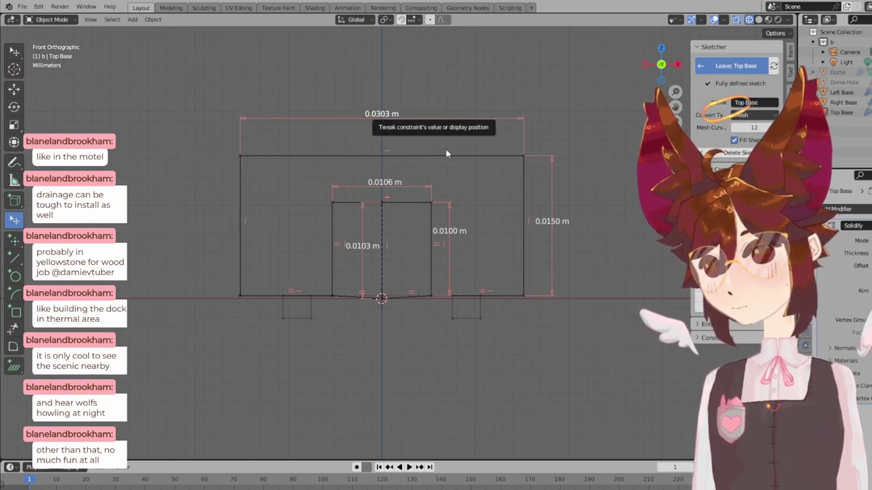
{"action": "scroll", "coordinate": [466, 272], "scroll_direction": "up", "scroll_amount": 3}
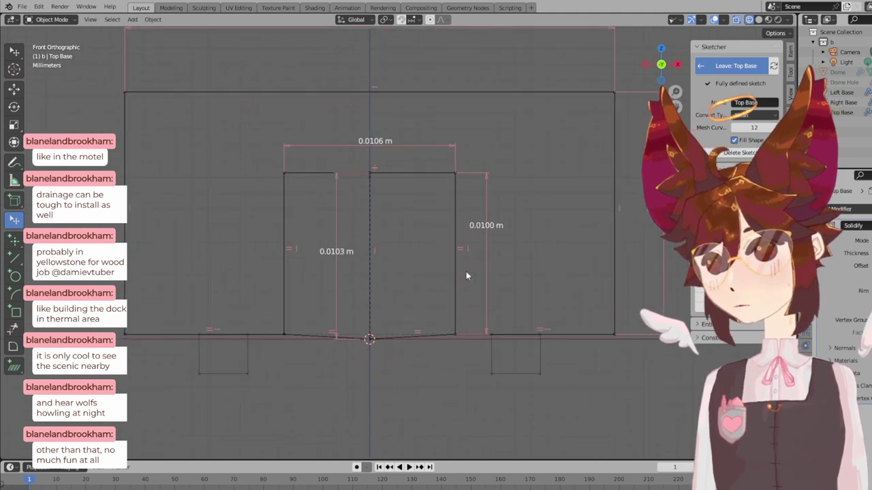
{"action": "left_click", "coordinate": [735, 66]}
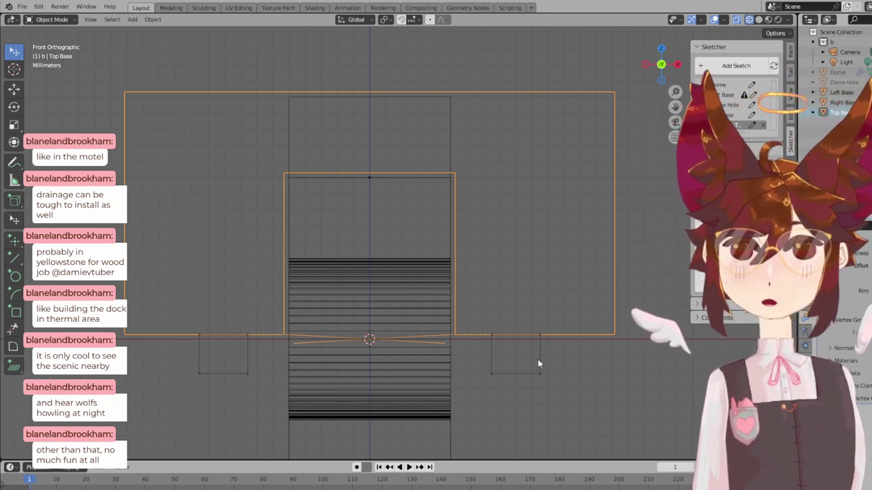
- Set the tenon width to 4 mm and their centre spacing to 8.3 mm, then exit the sketch
{"action": "left_click", "coordinate": [751, 124]}
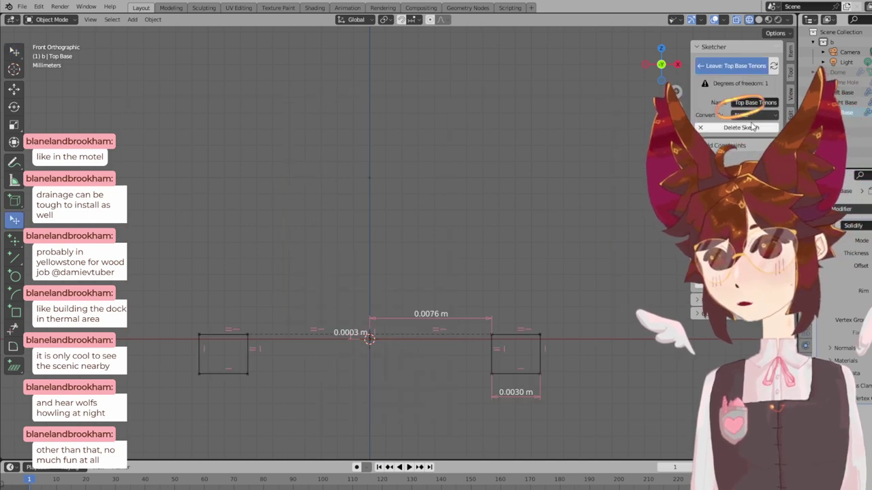
{"action": "left_click", "coordinate": [524, 374]}
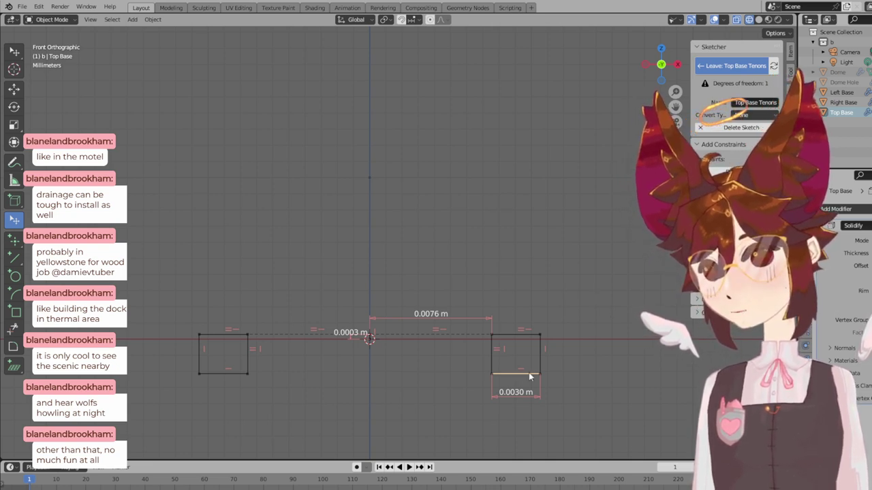
{"action": "right_click", "coordinate": [516, 393]}
{"action": "left_click", "coordinate": [515, 393]}
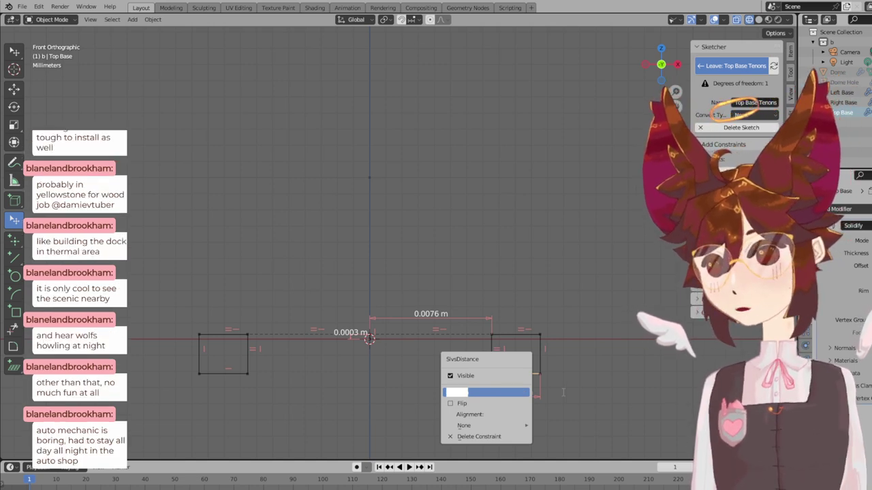
{"action": "type", "text": "4mm"}
{"action": "key", "text": "Return"}
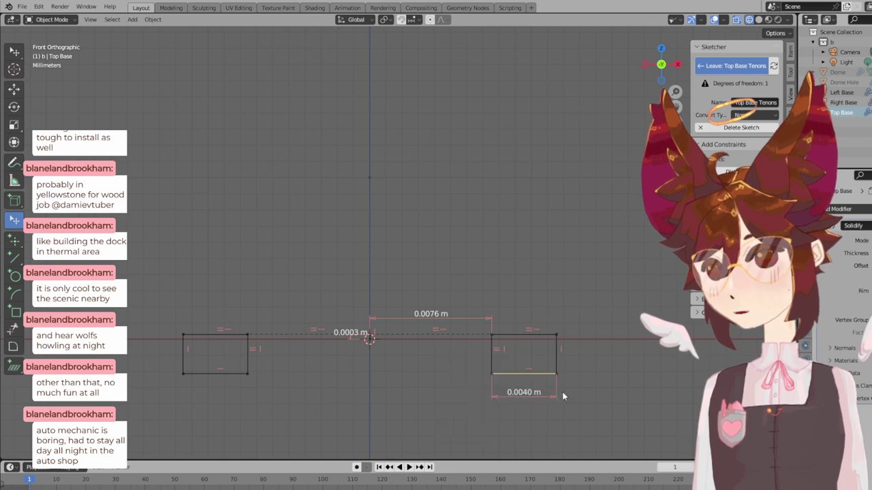
{"action": "left_click", "coordinate": [448, 318]}
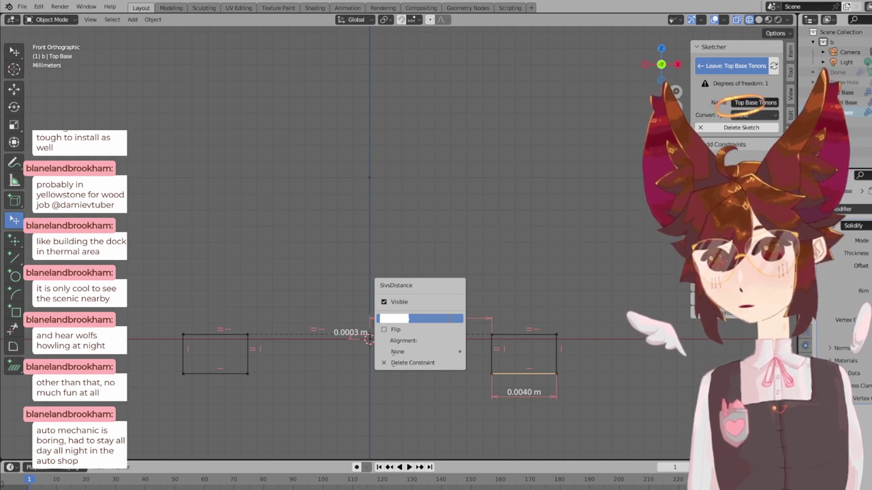
{"action": "type", "text": "8"}
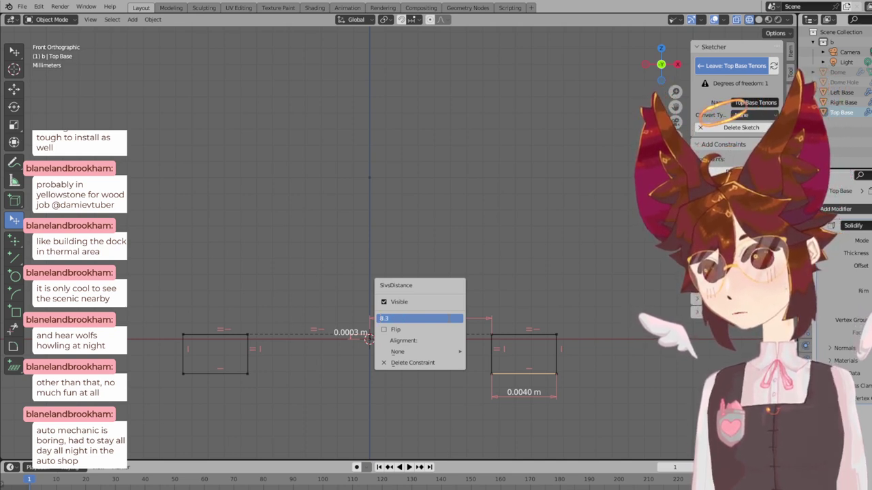
{"action": "type", "text": ".3"}
{"action": "key", "text": "Return"}
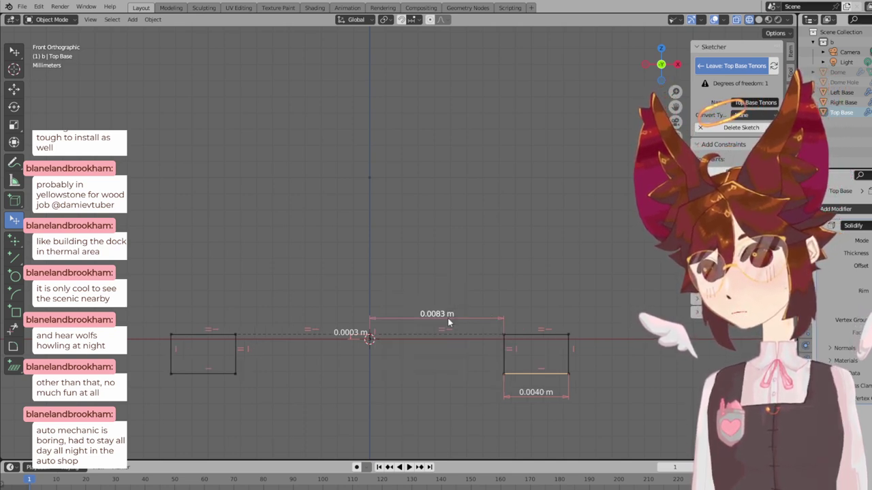
{"action": "left_click", "coordinate": [734, 65]}
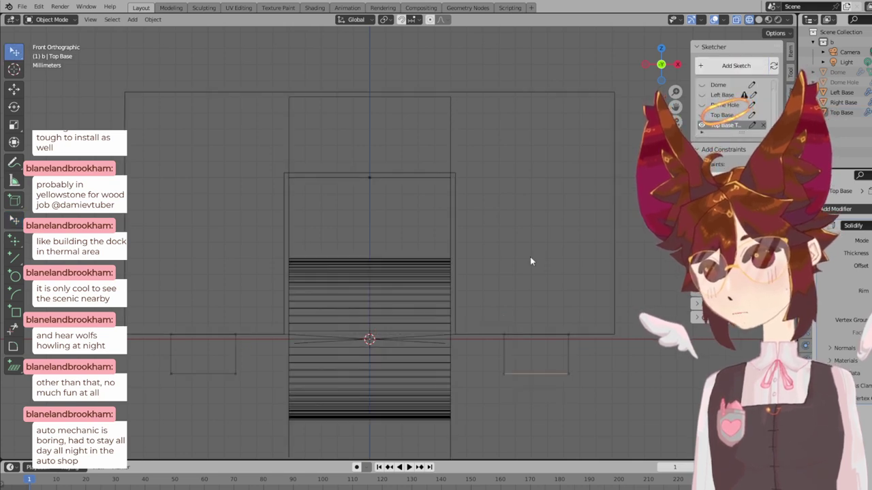
- Orbit to a perspective view in Solid shading and reopen the Top Base Tenons sketch
{"action": "scroll", "coordinate": [475, 279], "scroll_direction": "down", "scroll_amount": 1}
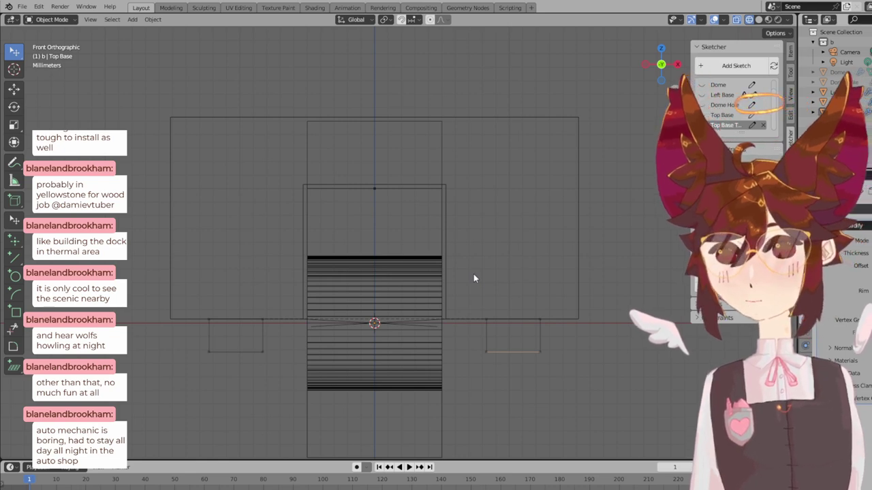
{"action": "middle_click_drag", "start_coordinate": [548, 259], "coordinate": [473, 302]}
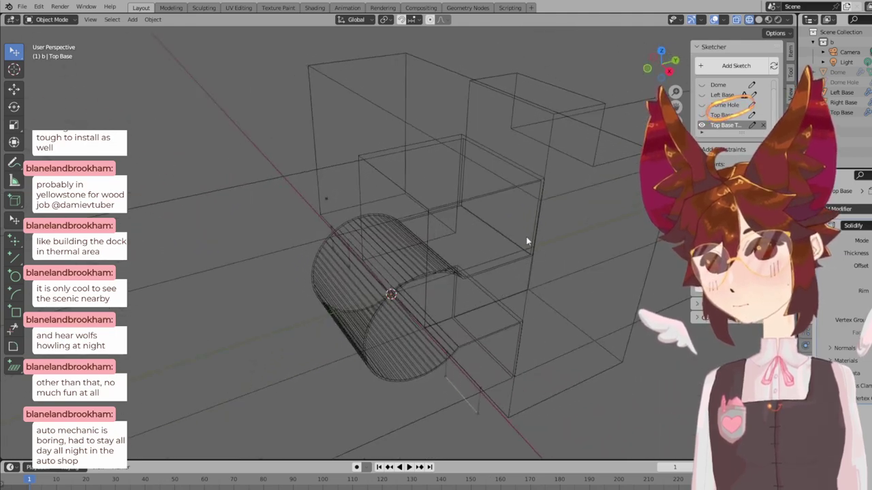
{"action": "middle_click_drag", "start_coordinate": [525, 239], "coordinate": [510, 252]}
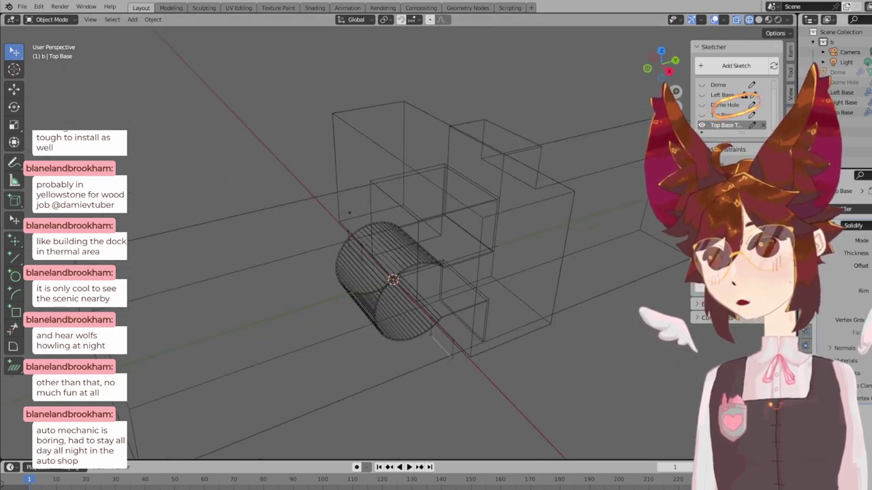
{"action": "middle_click_drag", "start_coordinate": [525, 219], "coordinate": [529, 197]}
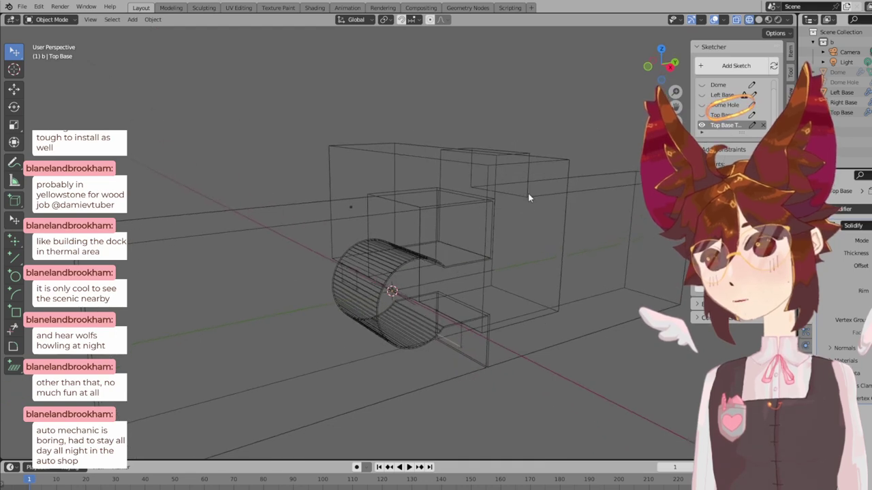
{"action": "left_click", "coordinate": [758, 20]}
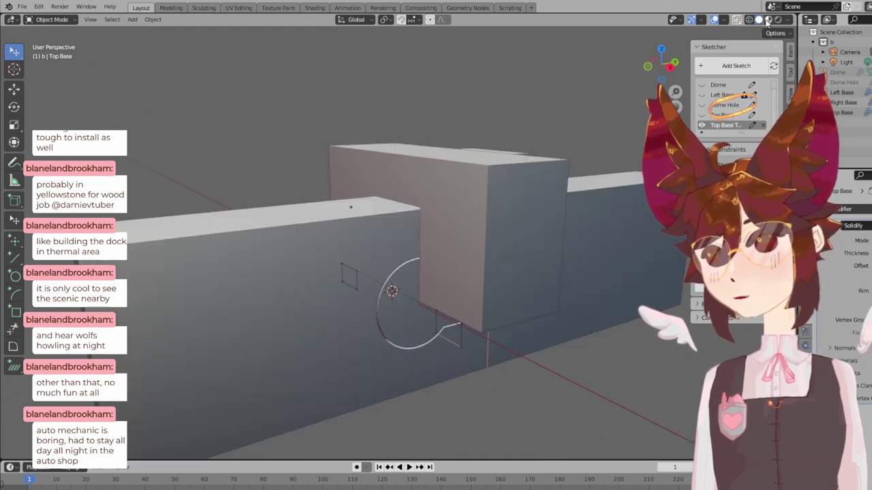
{"action": "mouse_move", "coordinate": [474, 182]}
{"action": "middle_mouse_down"}
{"action": "mouse_move", "coordinate": [486, 163]}
{"action": "mouse_move", "coordinate": [540, 175]}
{"action": "mouse_move", "coordinate": [469, 176]}
{"action": "middle_mouse_up"}
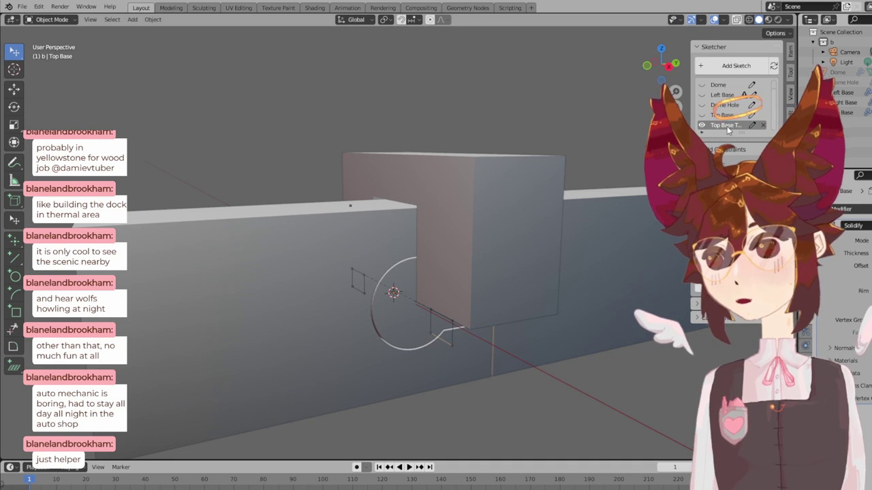
{"action": "left_click", "coordinate": [752, 124]}
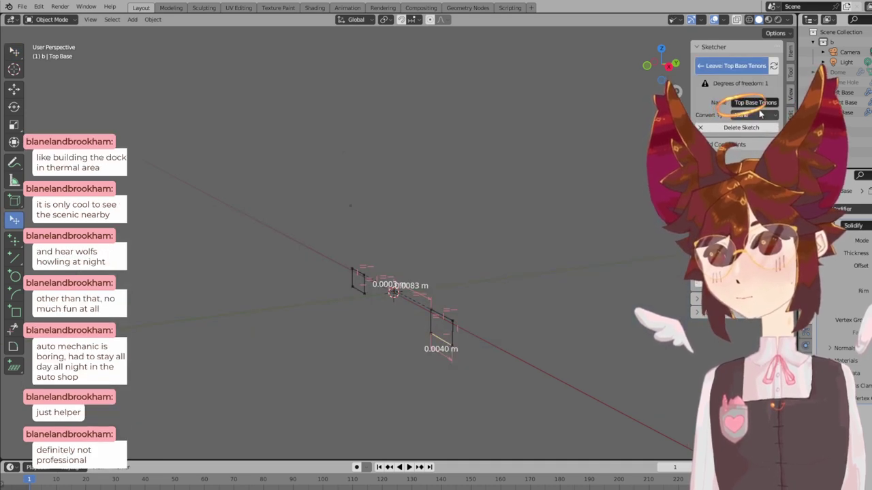
- Inspect the tenon rectangles in front view, then exit the Top Base Tenons sketch unchanged
{"action": "key", "text": "KP_1"}
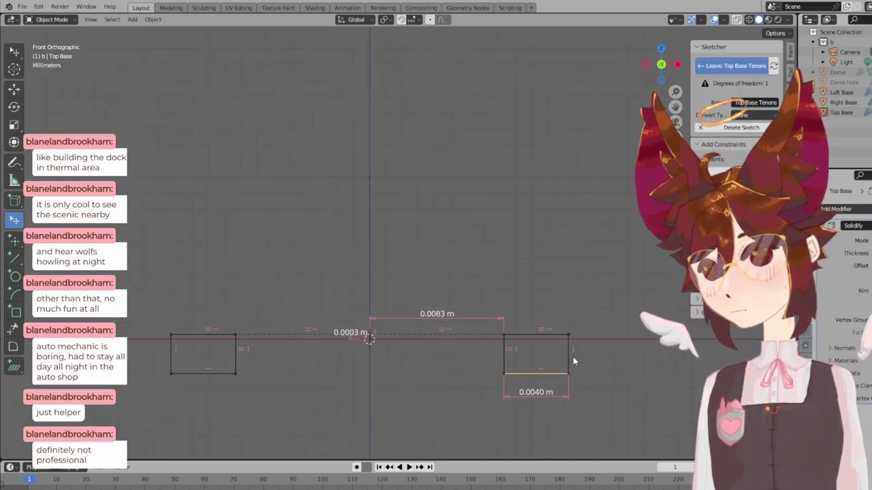
{"action": "right_click", "coordinate": [571, 348]}
{"action": "key", "text": "Escape"}
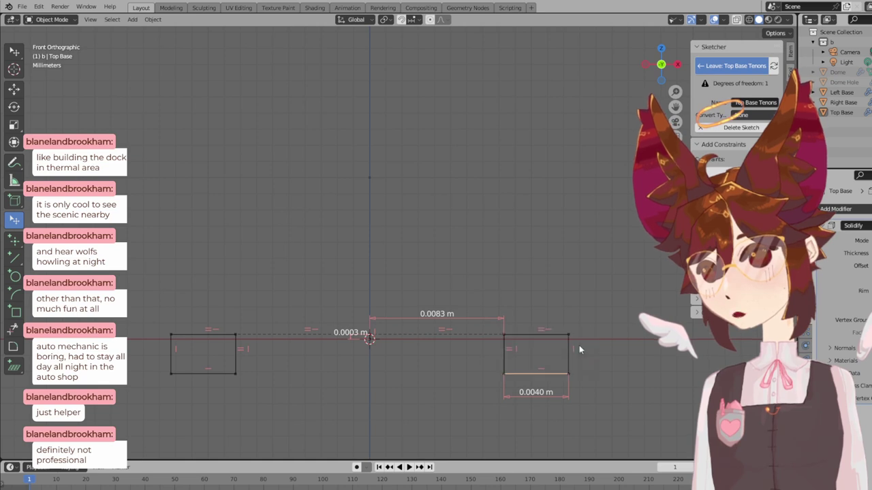
{"action": "right_click", "coordinate": [569, 347]}
{"action": "key", "text": "Escape"}
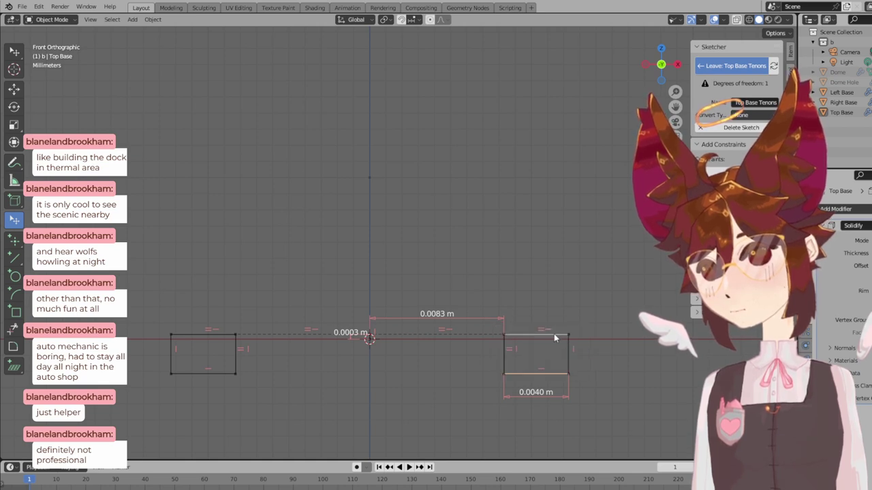
{"action": "right_click", "coordinate": [554, 333]}
{"action": "key", "text": "Escape"}
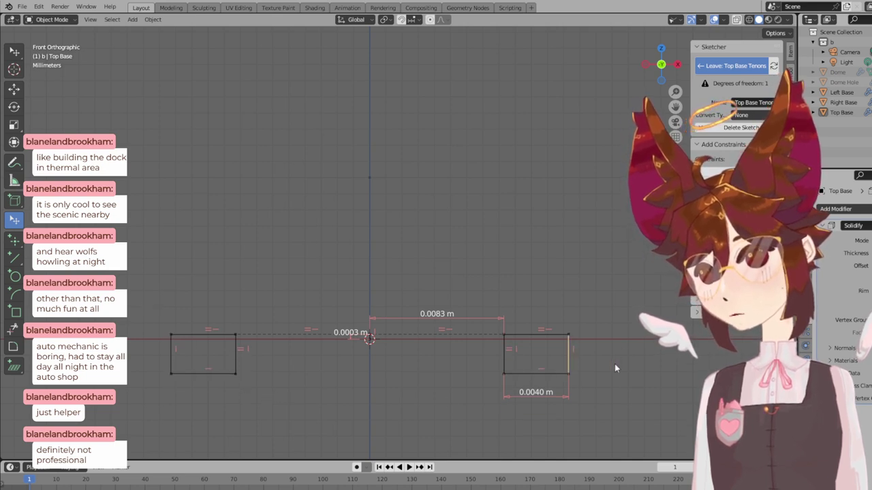
{"action": "left_click", "coordinate": [569, 357]}
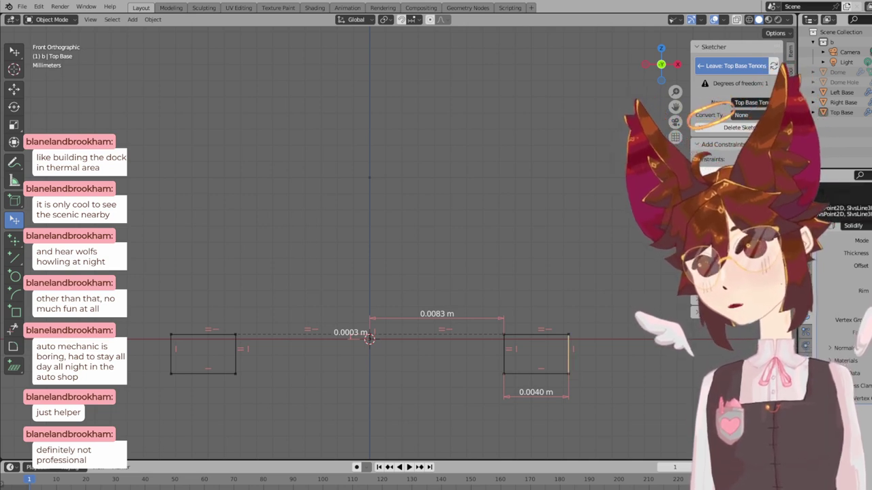
{"action": "left_click", "coordinate": [453, 148]}
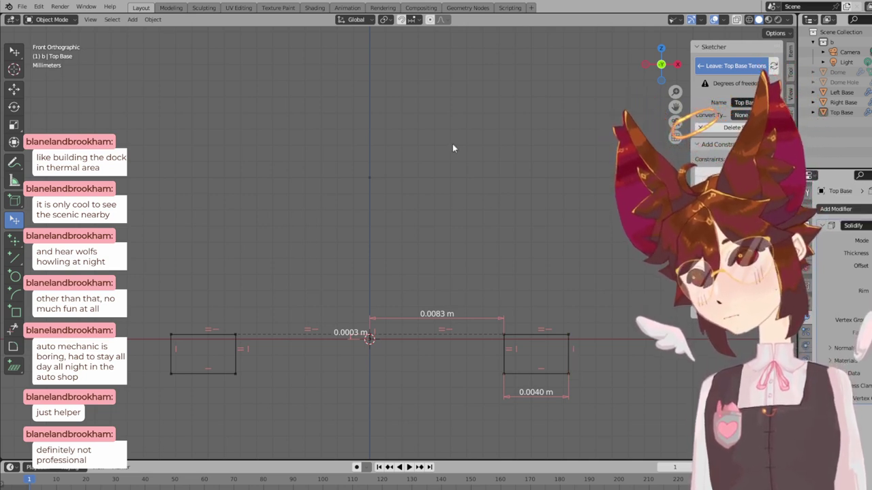
{"action": "scroll", "coordinate": [452, 148], "scroll_direction": "down", "scroll_amount": 2}
{"action": "left_click", "coordinate": [730, 66]}
{"action": "scroll", "coordinate": [476, 280], "scroll_direction": "down", "scroll_amount": 1}
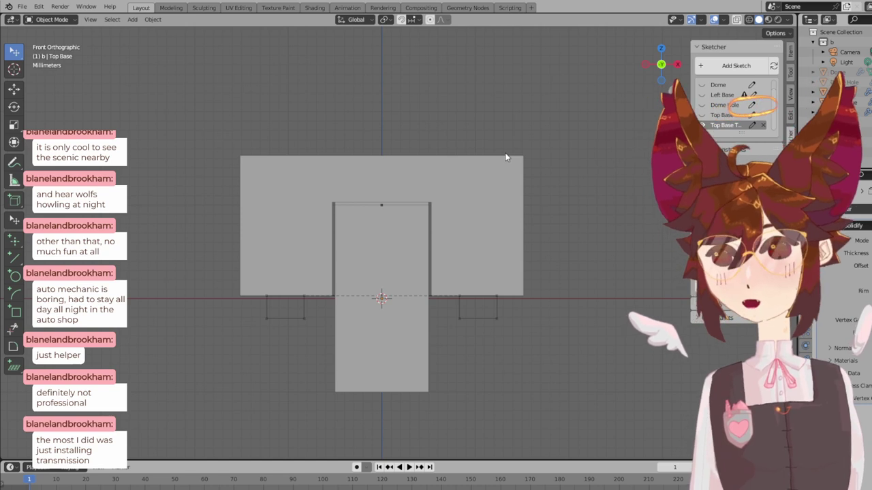
- Try 15.3 mm for the Top Base sketch's 0.0150 m height dimension, then exit the sketch
{"action": "left_click", "coordinate": [751, 115]}
{"action": "scroll", "coordinate": [505, 218], "scroll_direction": "up", "scroll_amount": 1}
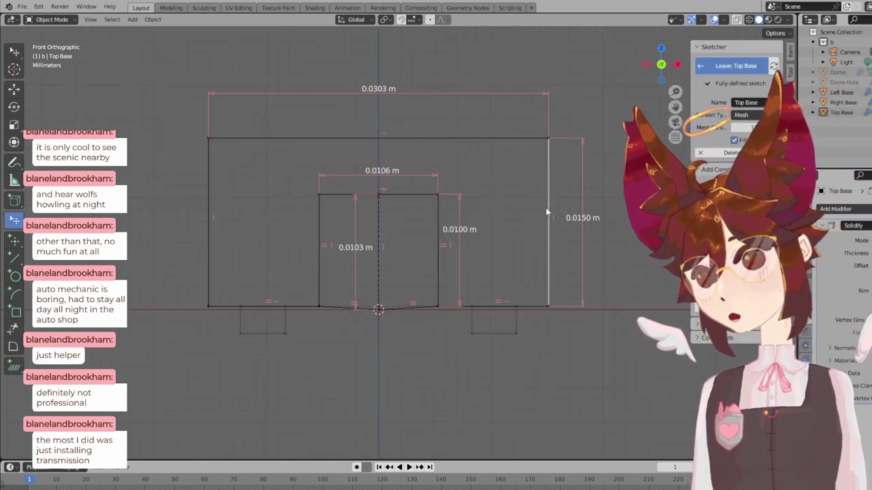
{"action": "right_click", "coordinate": [584, 219]}
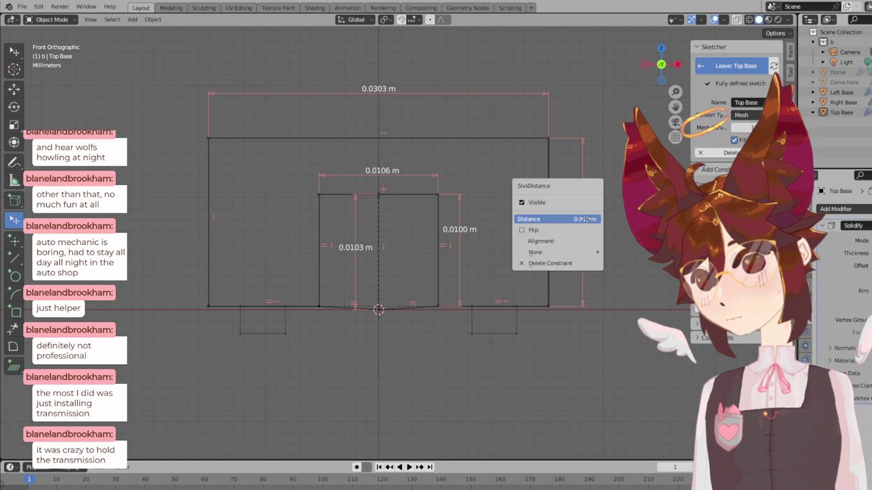
{"action": "type", "text": "15"}
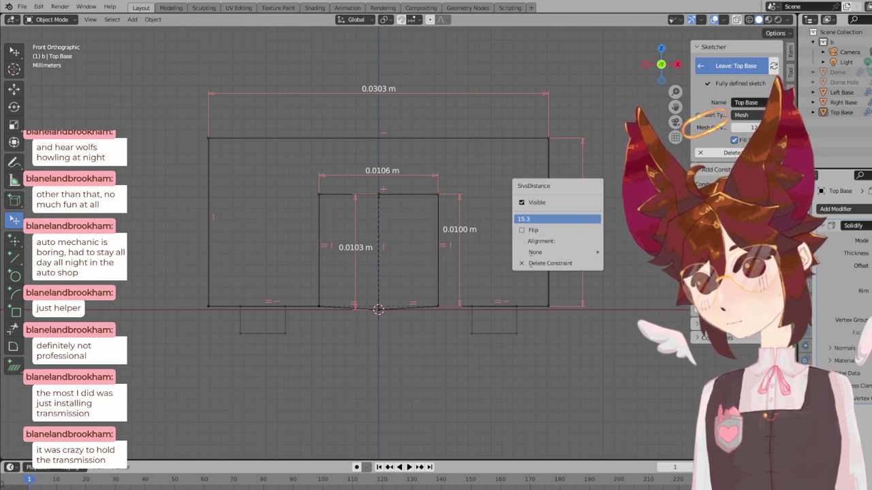
{"action": "type", "text": ".3"}
{"action": "key", "text": "Return"}
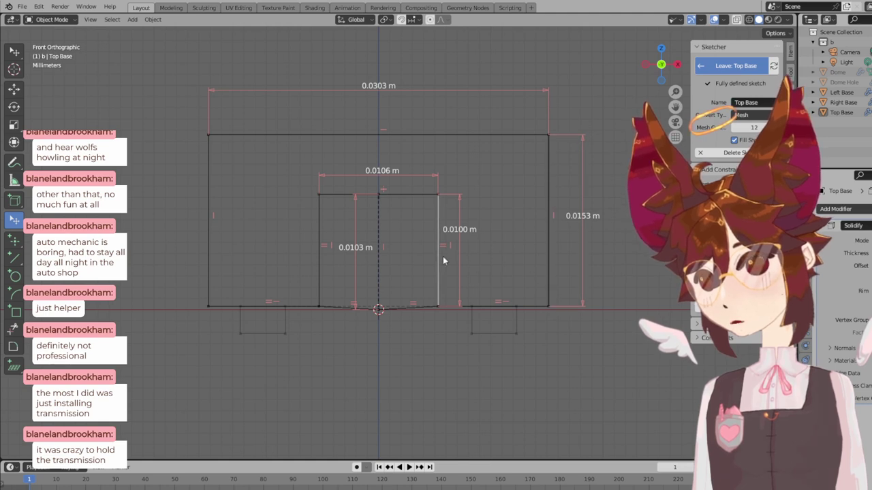
{"action": "scroll", "coordinate": [469, 250], "scroll_direction": "up", "scroll_amount": 2}
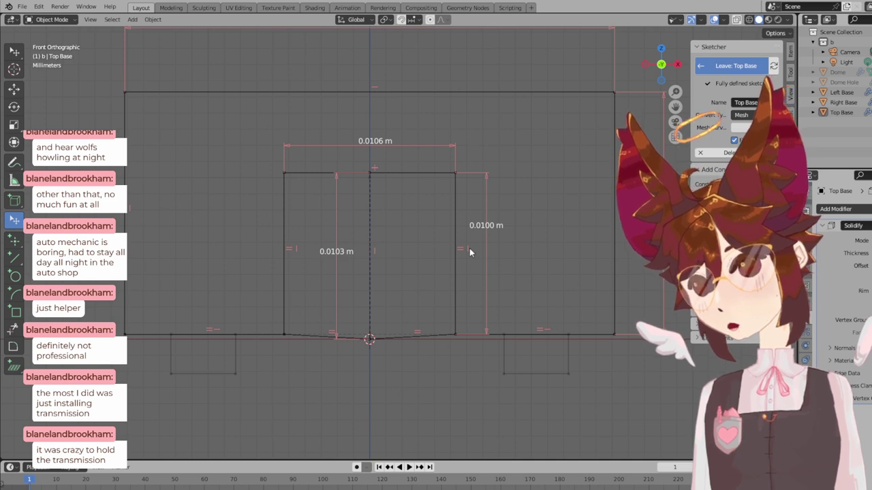
{"action": "scroll", "coordinate": [469, 251], "scroll_direction": "down", "scroll_amount": 1}
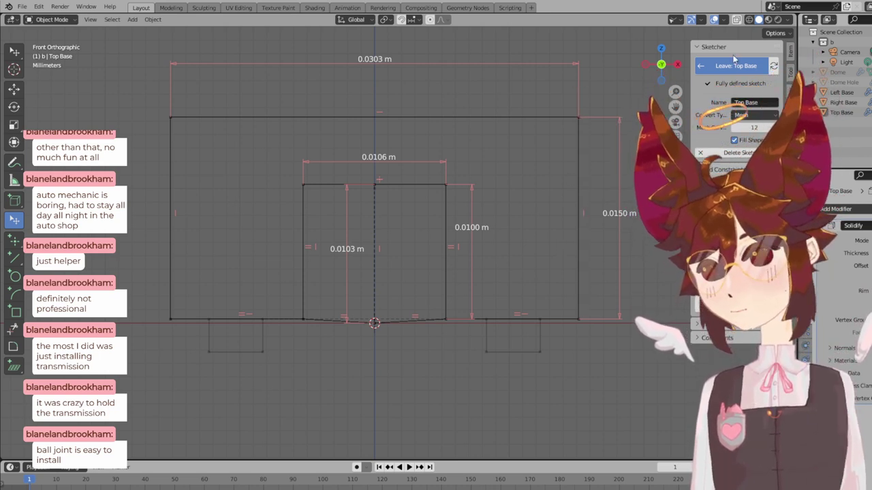
{"action": "key", "text": "Escape"}
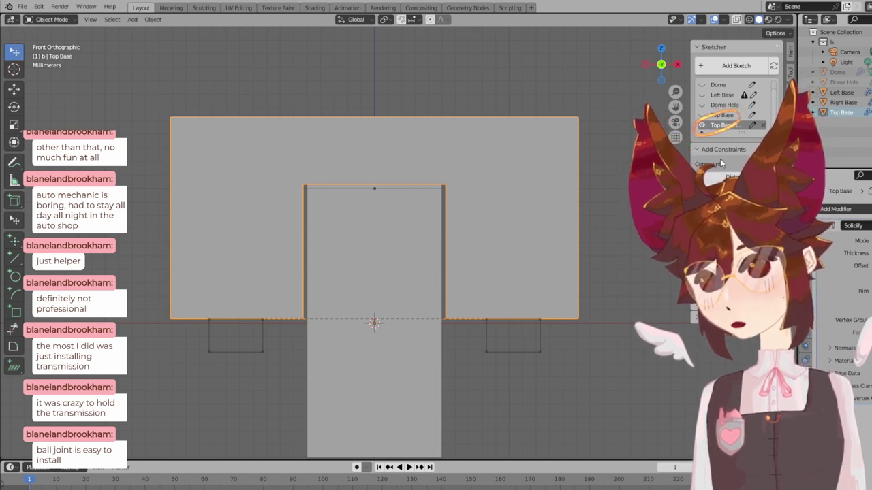
- Add a height dimension to the right tenon, set it to 7 mm, and check the result
{"action": "left_click", "coordinate": [751, 126]}
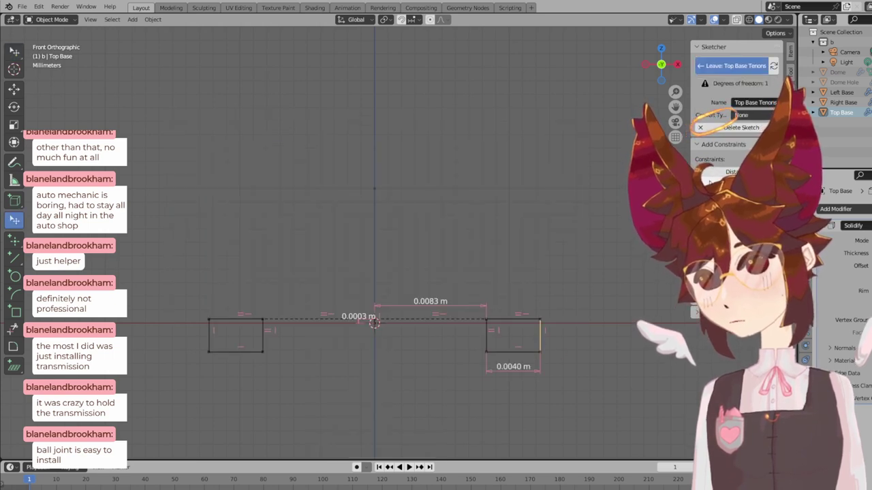
{"action": "key", "text": "d"}
{"action": "right_click", "coordinate": [572, 335]}
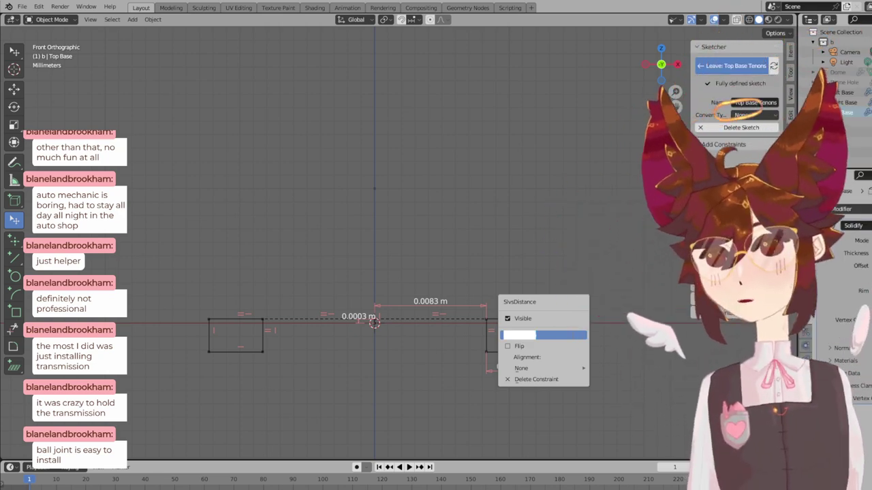
{"action": "type", "text": "7"}
{"action": "key", "text": "Return"}
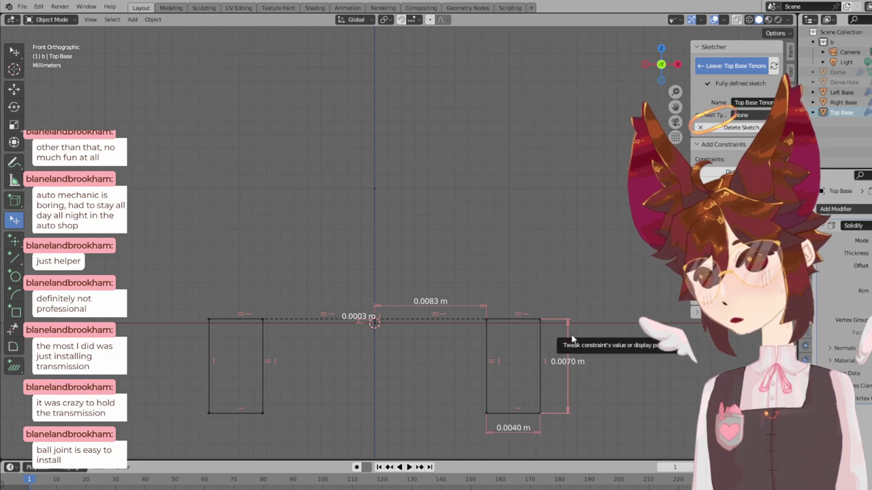
{"action": "left_click", "coordinate": [735, 65]}
{"action": "scroll", "coordinate": [598, 227], "scroll_direction": "down", "scroll_amount": 2}
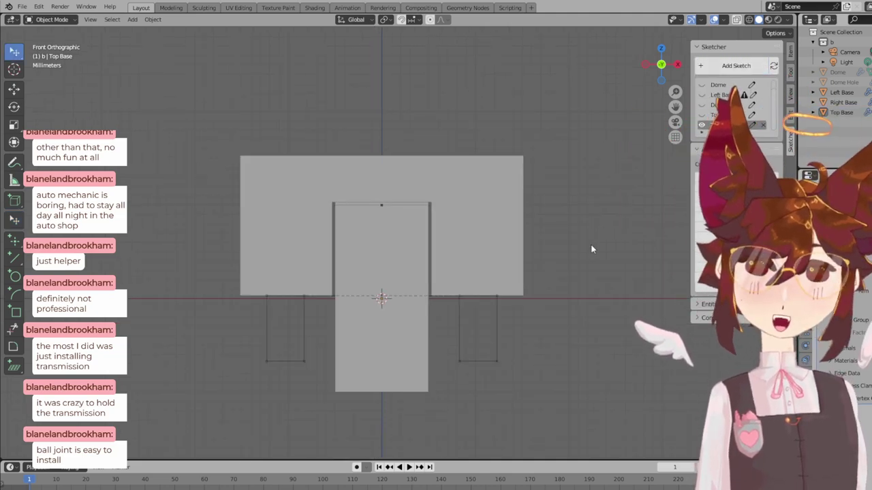
{"action": "left_click", "coordinate": [752, 125]}
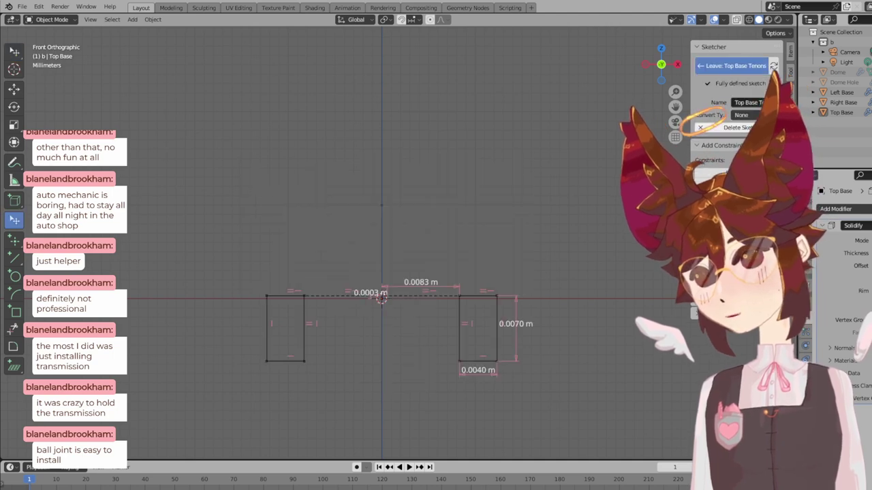
{"action": "left_click", "coordinate": [519, 324]}
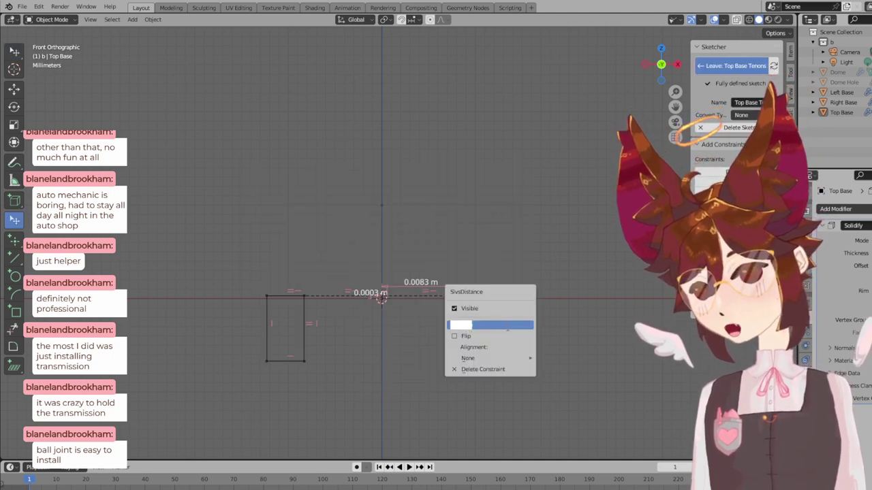
{"action": "key", "text": "Return"}
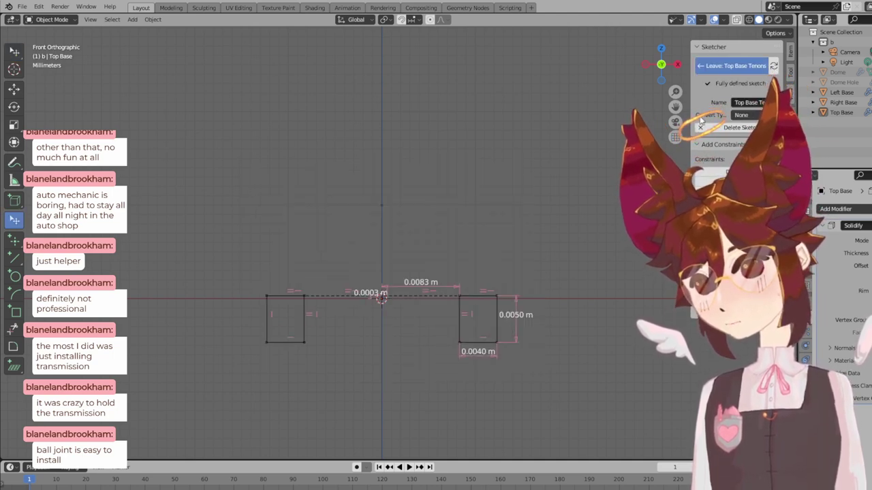
{"action": "left_click", "coordinate": [708, 65]}
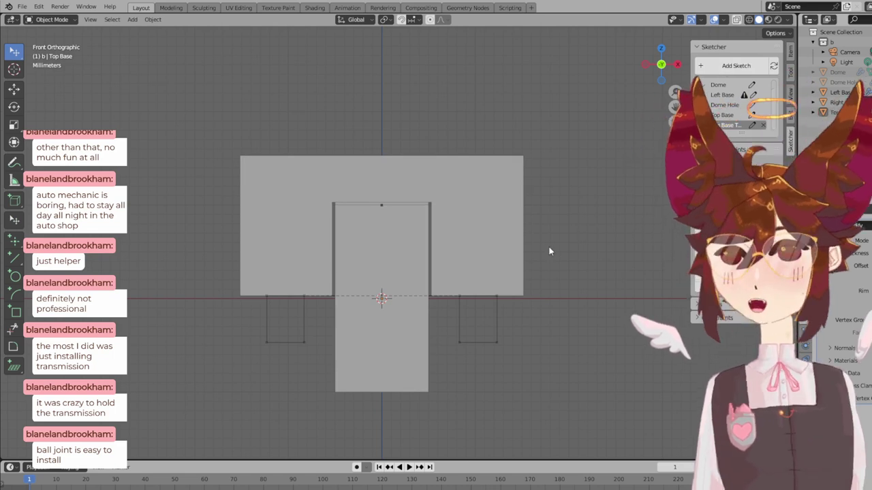
- Change the tenon height to 0.004 m, making square tenons, and exit the sketch
{"action": "left_click", "coordinate": [739, 125]}
{"action": "left_click", "coordinate": [517, 317]}
{"action": "type", "text": "0.004"}
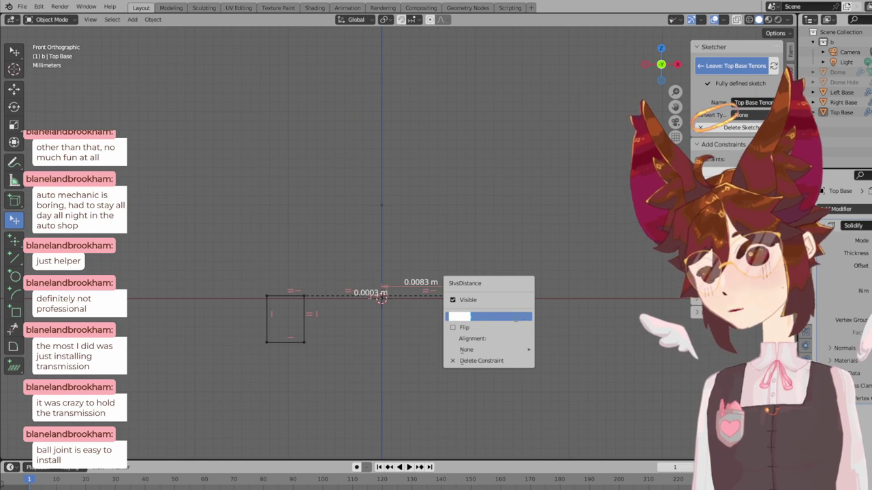
{"action": "key", "text": "Return"}
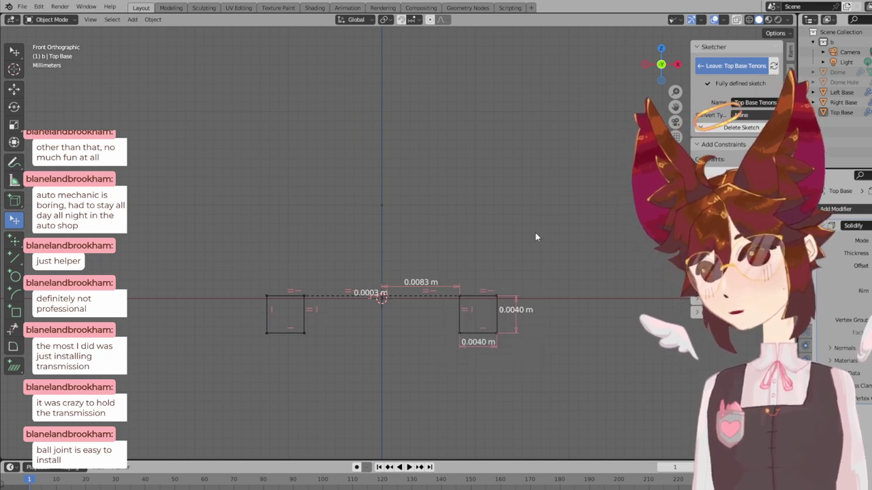
{"action": "key", "text": "Escape"}
{"action": "scroll", "coordinate": [512, 311], "scroll_direction": "up", "scroll_amount": 1}
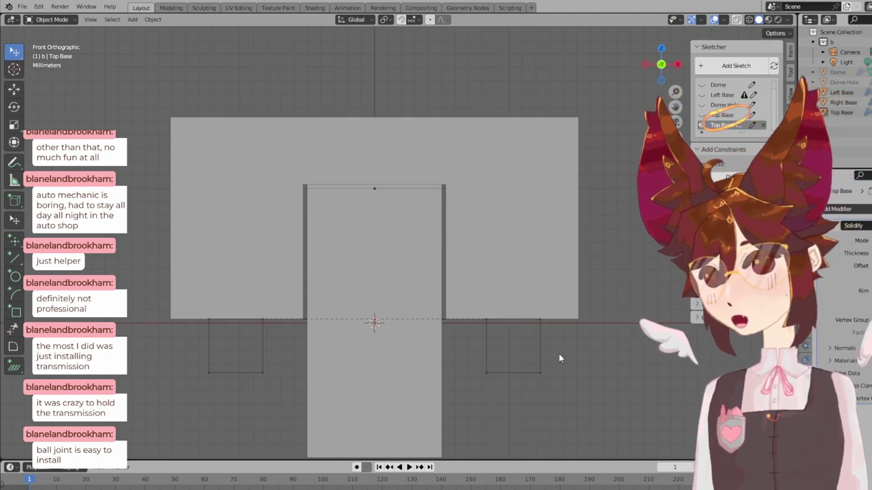
{"action": "scroll", "coordinate": [558, 355], "scroll_direction": "down", "scroll_amount": 1}
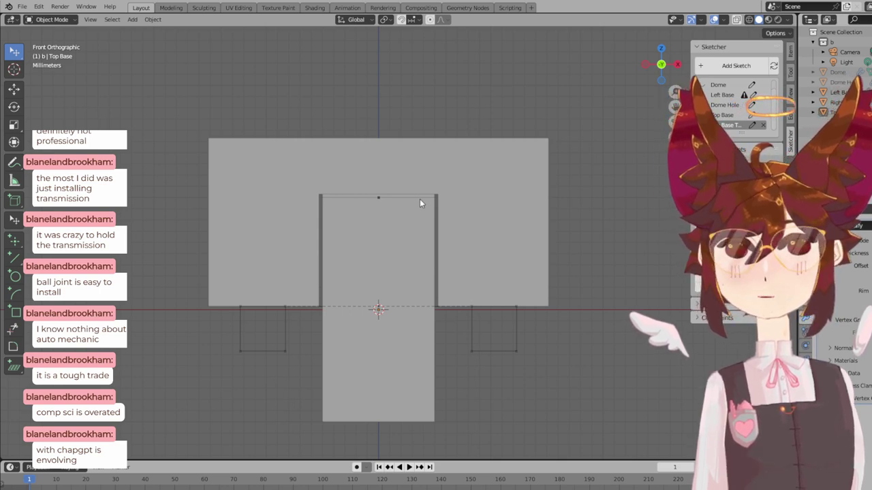
- Set the Top Base Tenons sketch's Convert Type to Mesh, exit, and view from the right side
{"action": "middle_click_drag", "start_coordinate": [499, 239], "coordinate": [424, 222]}
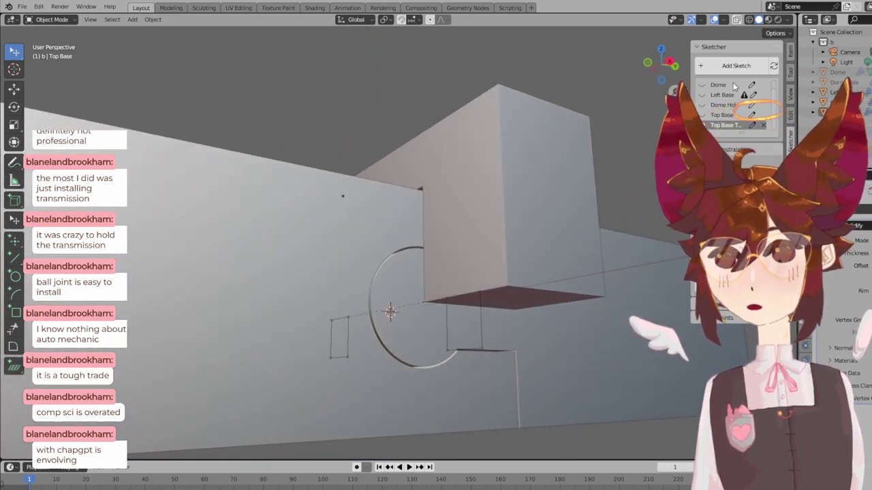
{"action": "left_click", "coordinate": [723, 124]}
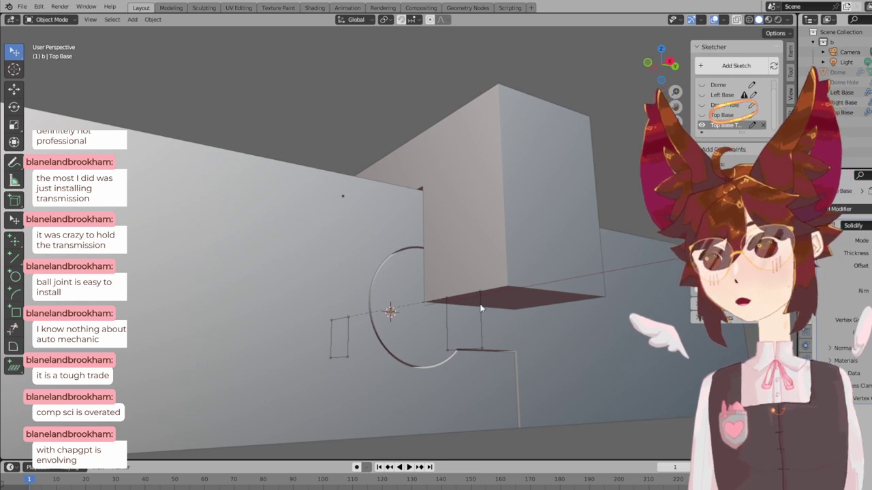
{"action": "left_click", "coordinate": [752, 125]}
{"action": "left_click", "coordinate": [762, 114]}
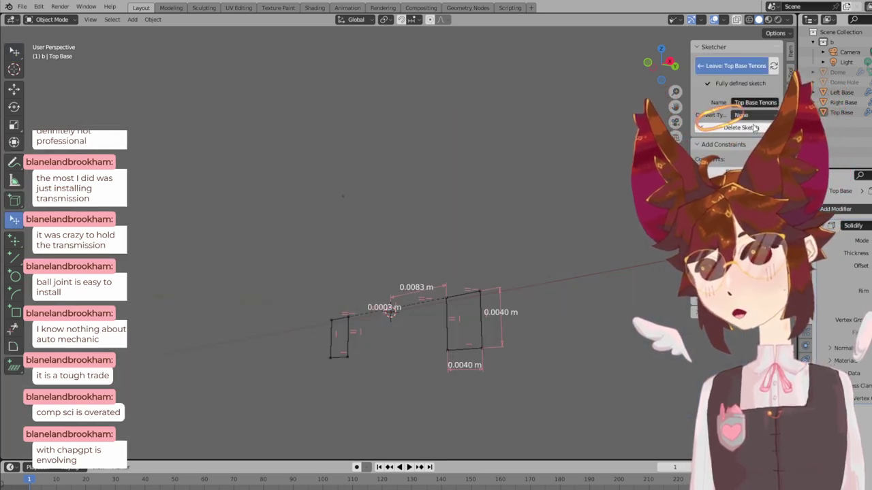
{"action": "left_click", "coordinate": [755, 103]}
{"action": "left_click", "coordinate": [714, 71]}
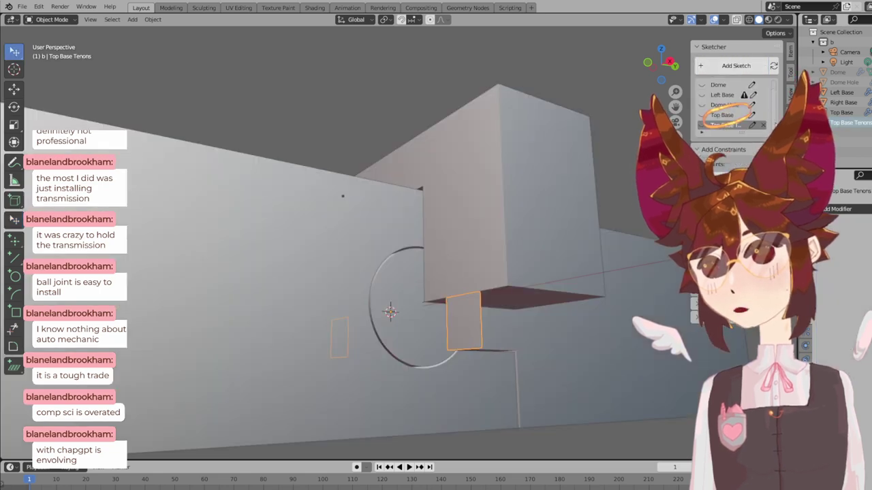
{"action": "key", "text": "KP_1"}
{"action": "key", "text": "KP_3"}
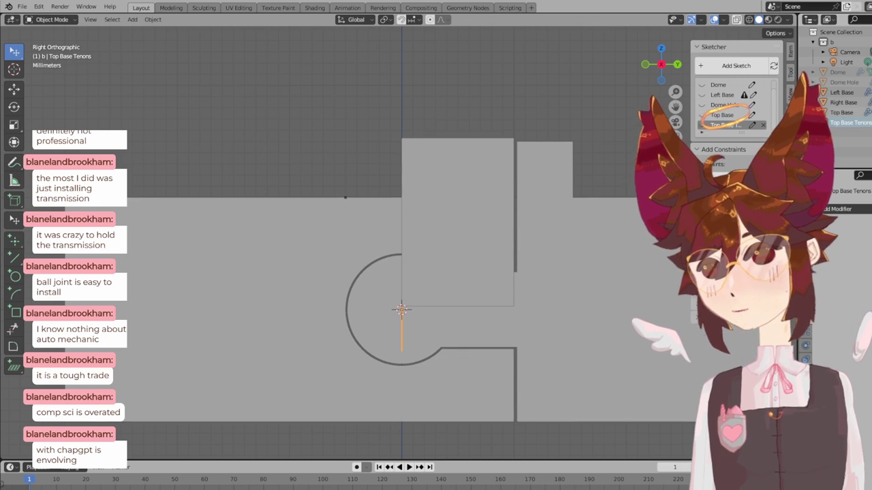
- Move the Top Base Tenons object to Y location 0.005 m
{"action": "left_click", "coordinate": [790, 51]}
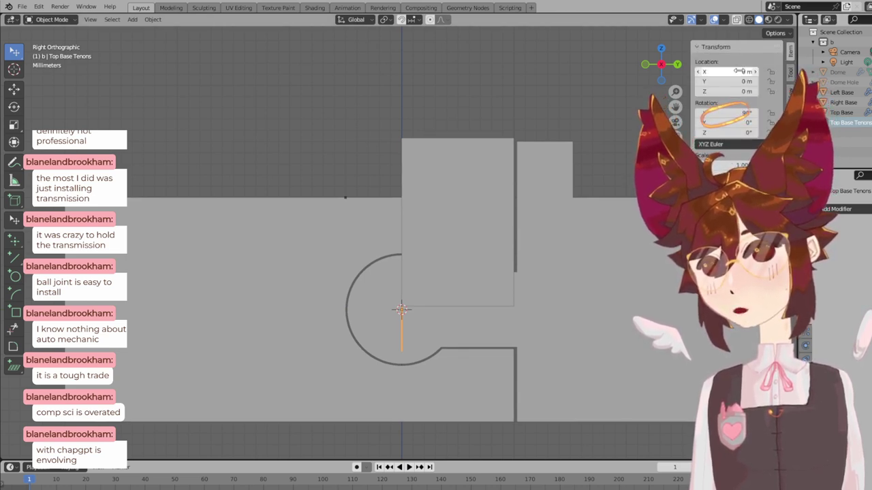
{"action": "mouse_move", "coordinate": [729, 81]}
{"action": "left_mouse_down"}
{"action": "mouse_move", "coordinate": [742, 81]}
{"action": "mouse_move", "coordinate": [715, 81]}
{"action": "mouse_move", "coordinate": [735, 81]}
{"action": "left_mouse_up"}
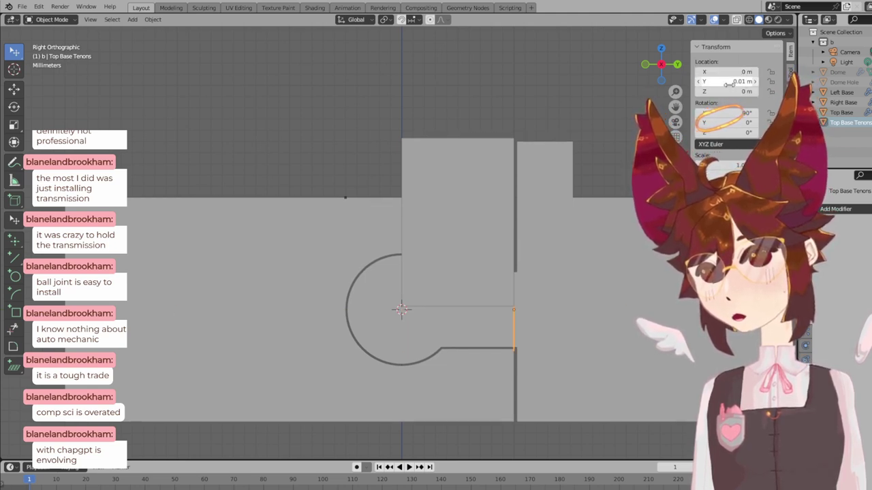
{"action": "left_click", "coordinate": [734, 81]}
{"action": "type", "text": "5"}
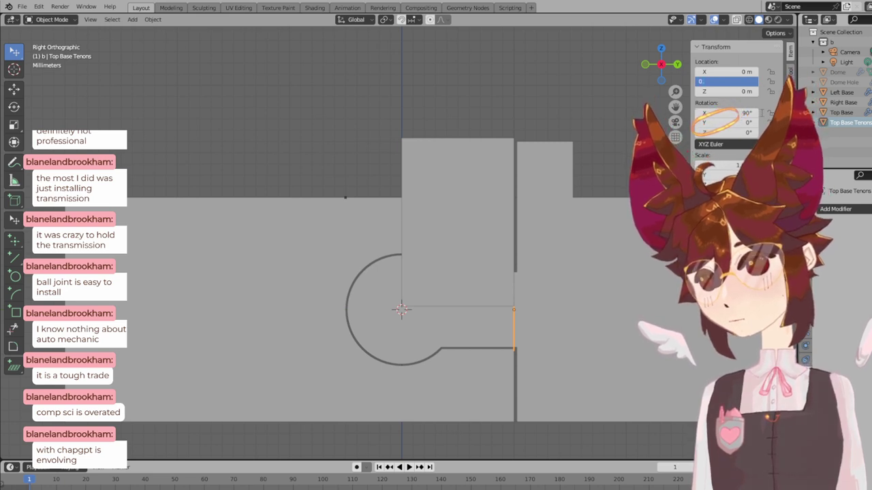
{"action": "key", "text": "Return"}
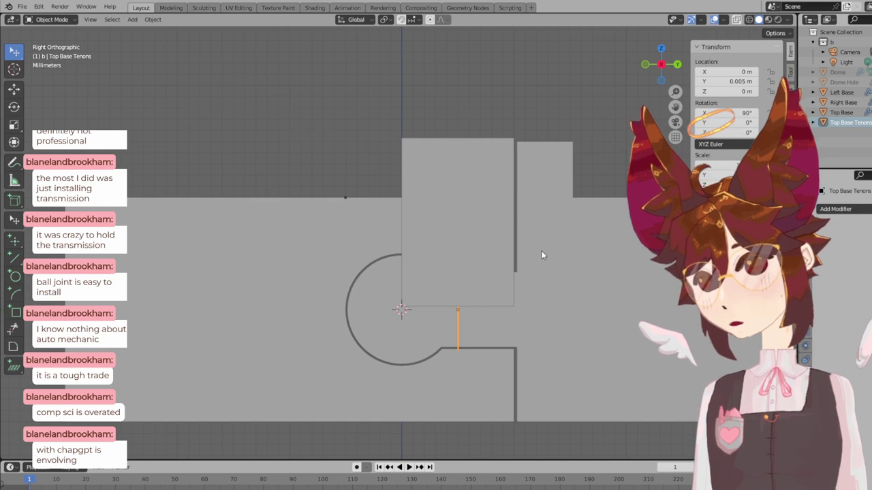
{"action": "key", "text": "KP_1"}
{"action": "key", "text": "KP_7"}
{"action": "key", "text": "KP_3"}
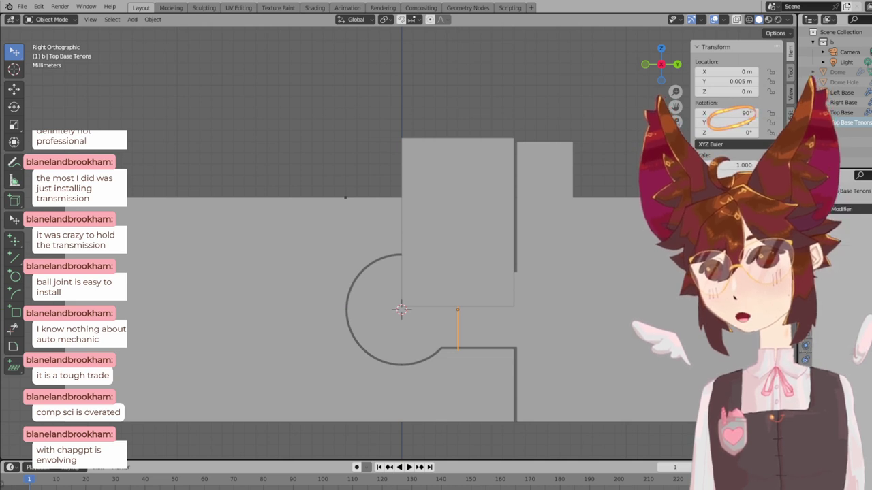
- Add a Solidify modifier to the tenons to give them depth
{"action": "left_click", "coordinate": [834, 221]}
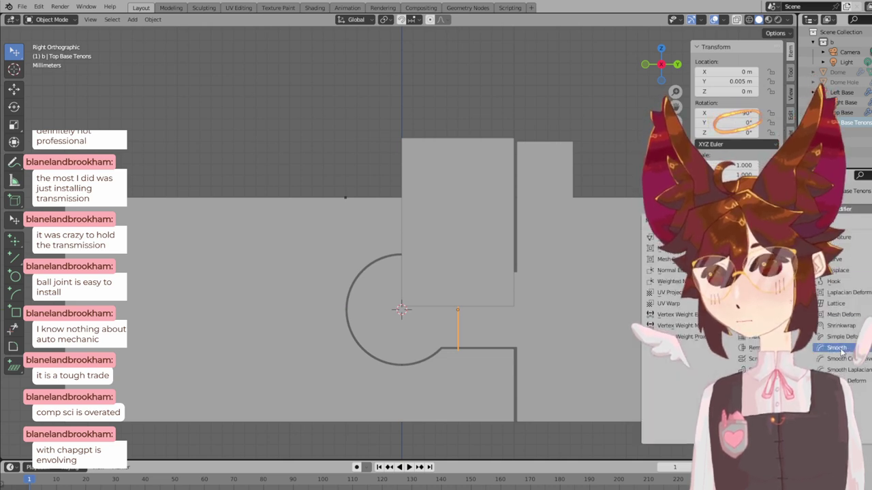
{"action": "left_click", "coordinate": [754, 380]}
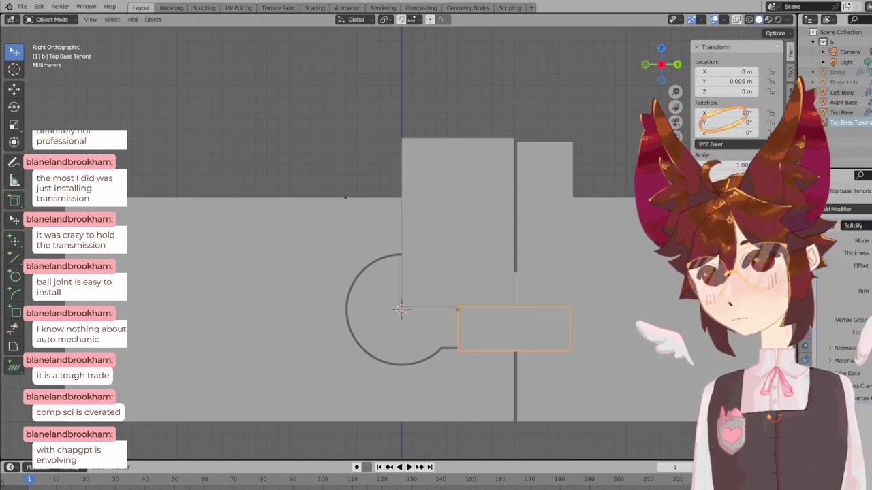
{"action": "key", "text": "ctrl+z"}
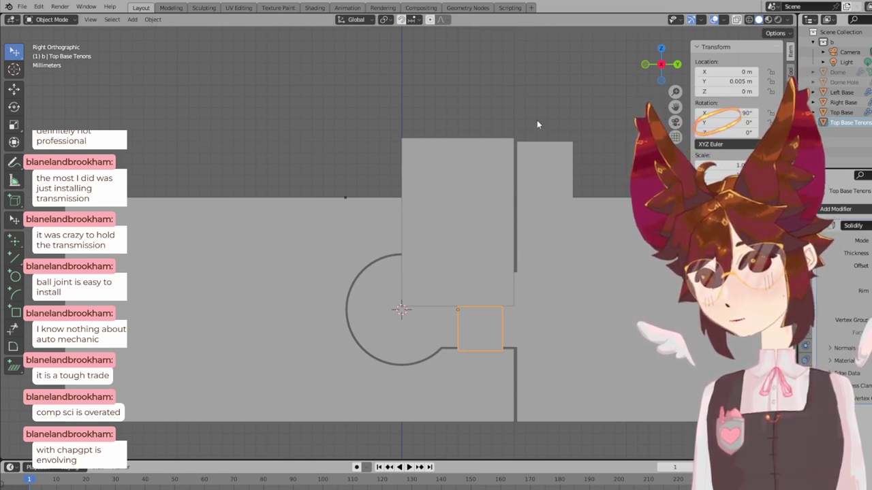
{"action": "key", "text": "KP_1"}
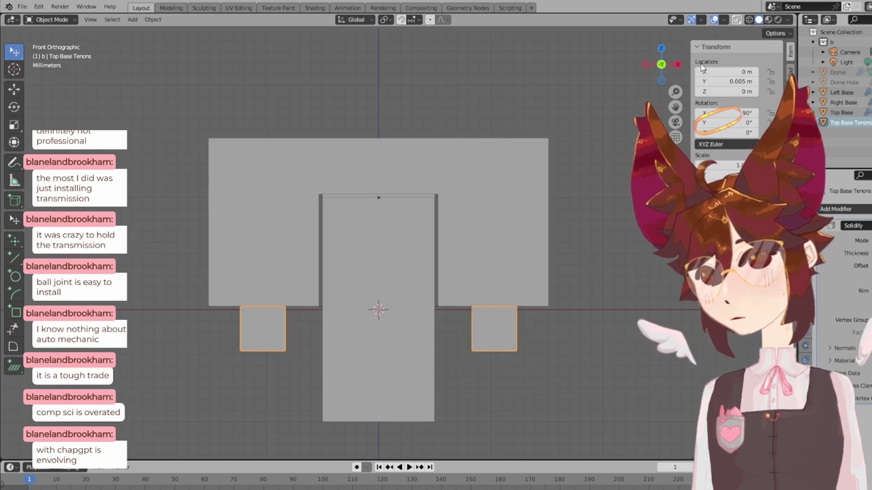
- Briefly enter and exit the Top Base Tenons sketch, then select the tenons object in right view
{"action": "left_click", "coordinate": [790, 109]}
{"action": "left_click", "coordinate": [735, 66]}
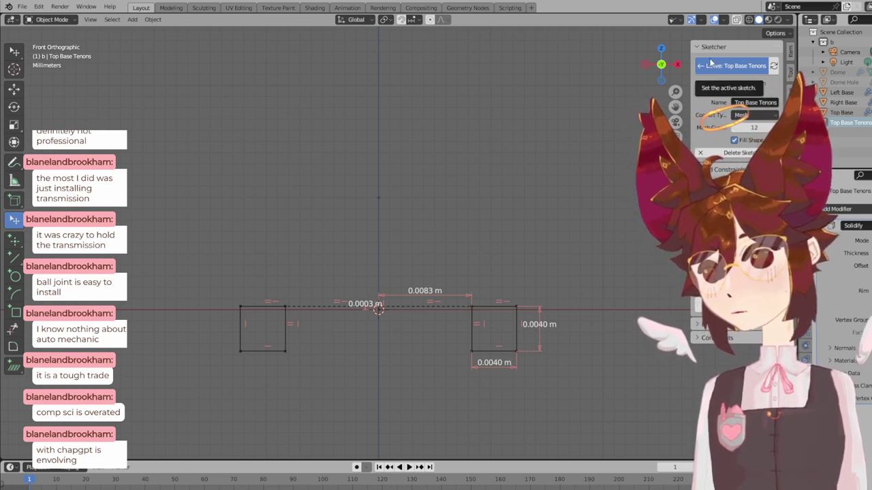
{"action": "left_click", "coordinate": [715, 65]}
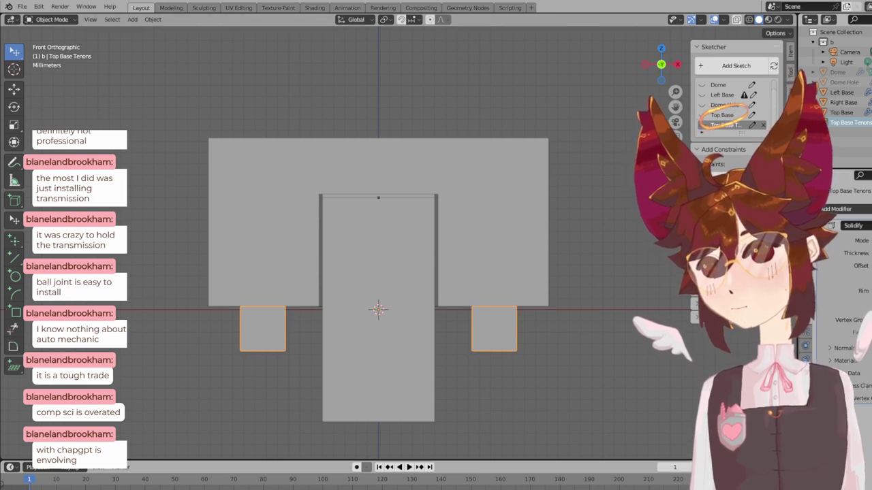
{"action": "key", "text": "KP_3"}
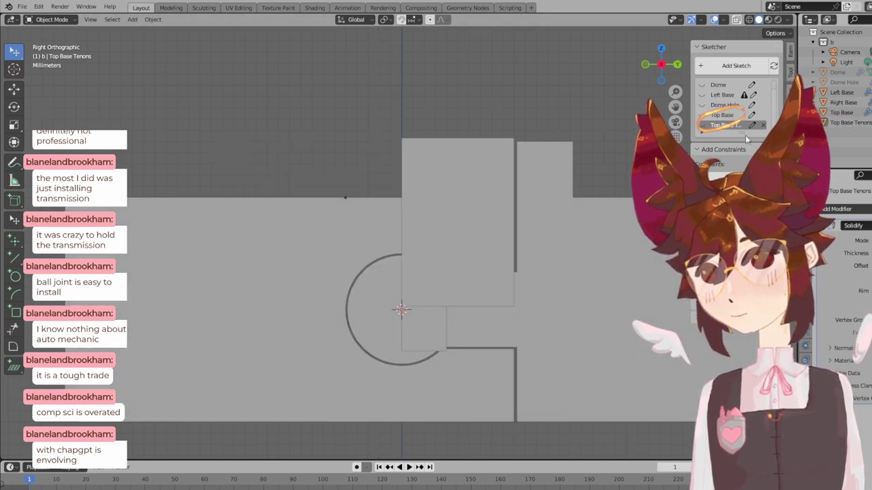
{"action": "left_click", "coordinate": [790, 51]}
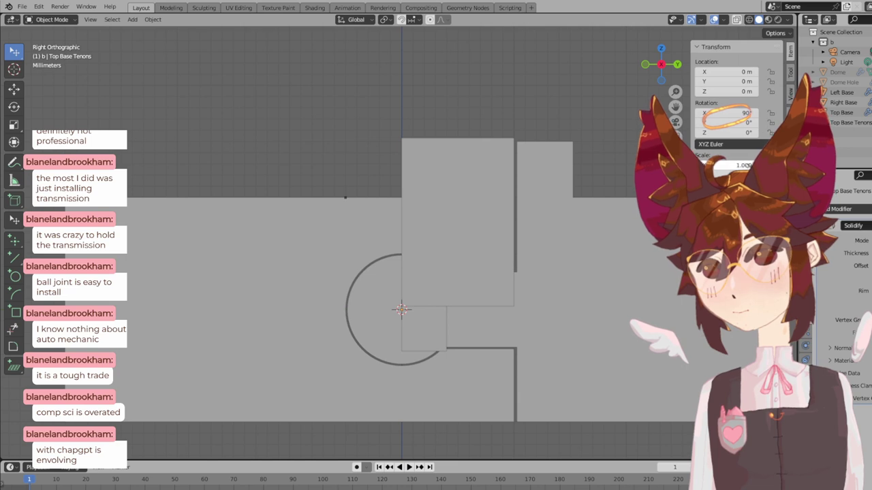
{"action": "left_click", "coordinate": [437, 330]}
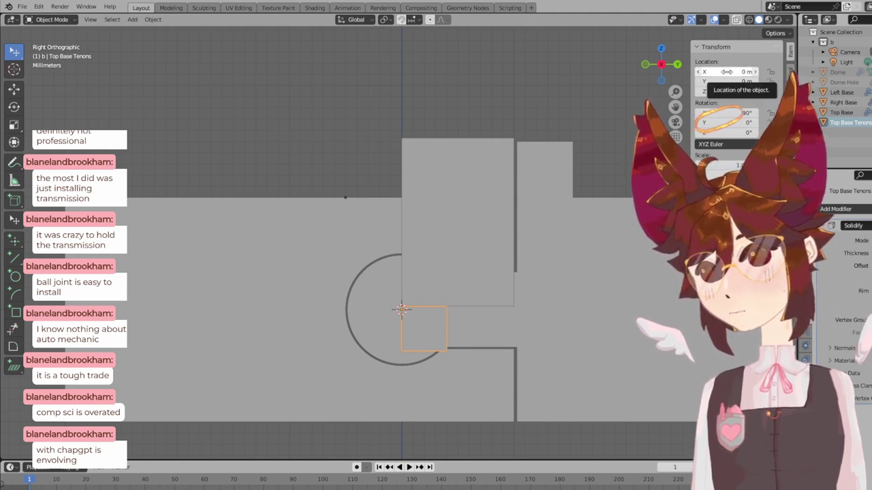
- Set the tenons' Y location to 3 mm, undoing an accidental 3.3 mm X entry
{"action": "left_click", "coordinate": [727, 71]}
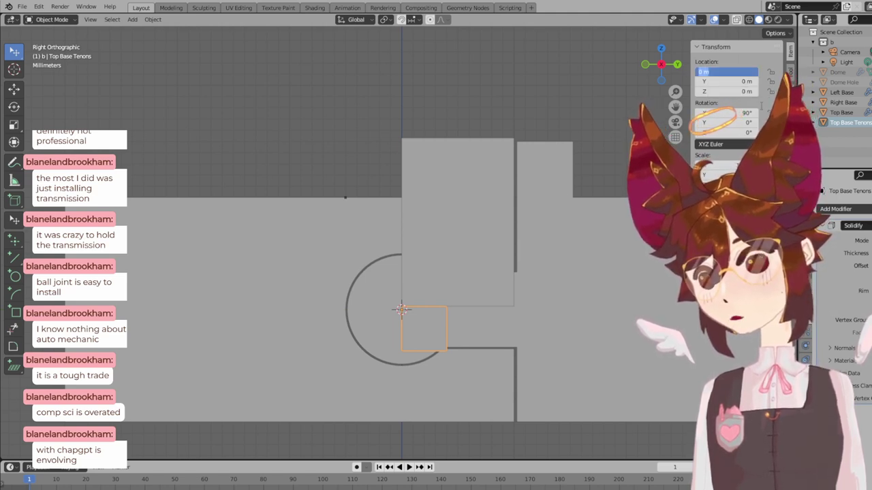
{"action": "type", "text": "3.3mm"}
{"action": "key", "text": "Return"}
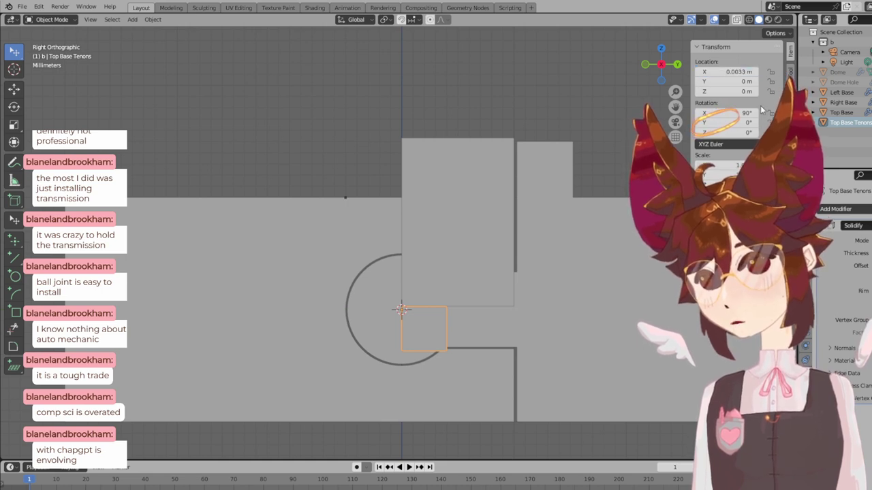
{"action": "key", "text": "BackSpace"}
{"action": "left_click", "coordinate": [727, 81]}
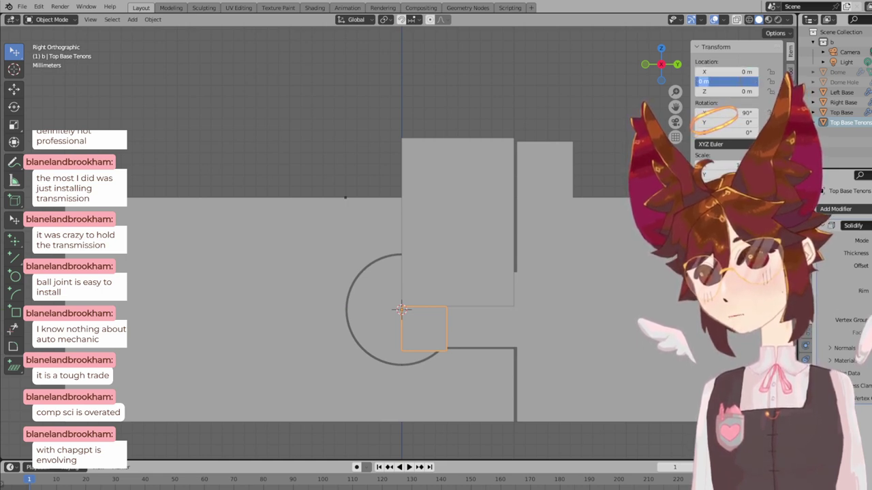
{"action": "type", "text": "3"}
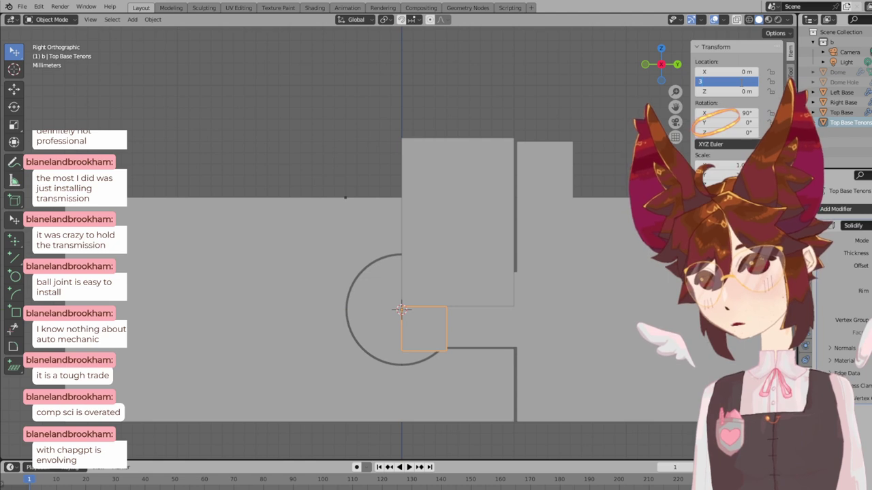
{"action": "type", "text": ".3mm"}
{"action": "key", "text": "Return"}
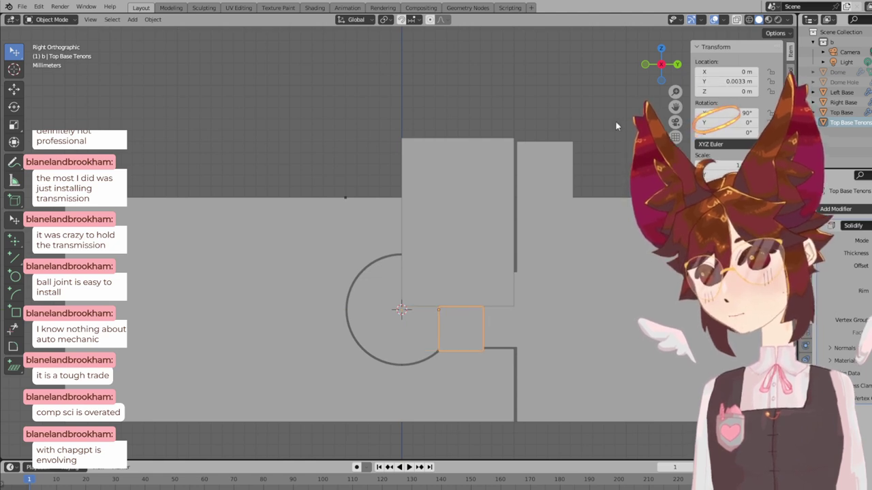
{"action": "scroll", "coordinate": [512, 303], "scroll_direction": "up", "scroll_amount": 1}
{"action": "double_click", "coordinate": [727, 81]}
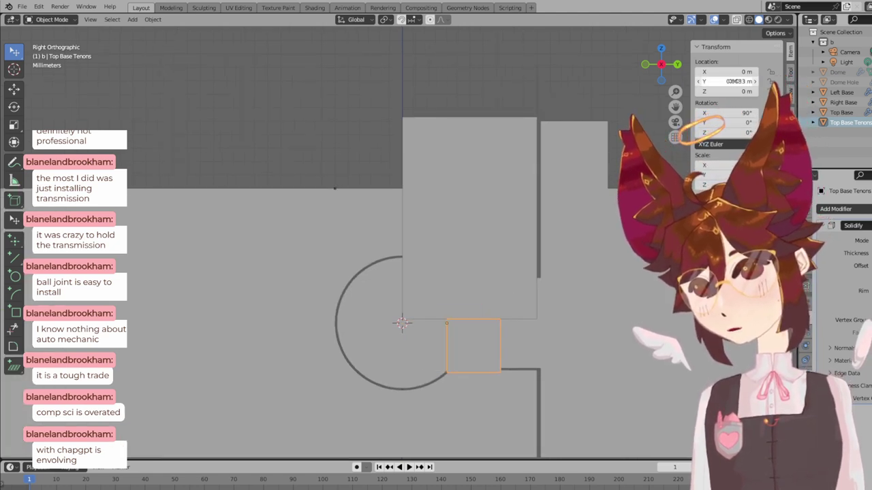
{"action": "type", "text": "3mm"}
{"action": "key", "text": "Return"}
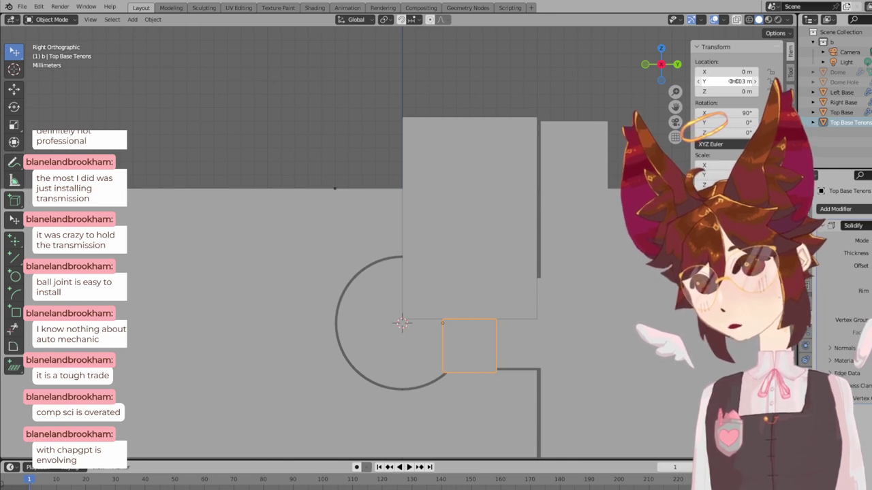
- Check the tenons against the Top Base in perspective and from both side views
{"action": "left_click", "coordinate": [488, 187]}
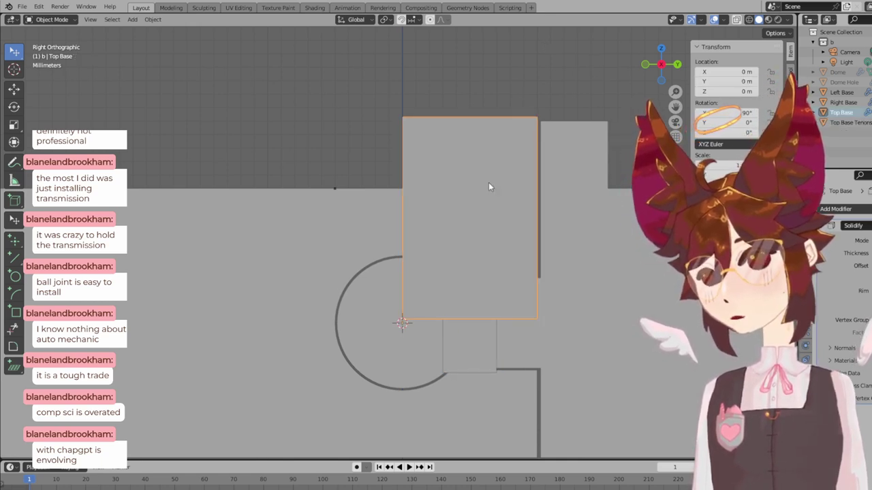
{"action": "left_click", "coordinate": [329, 115]}
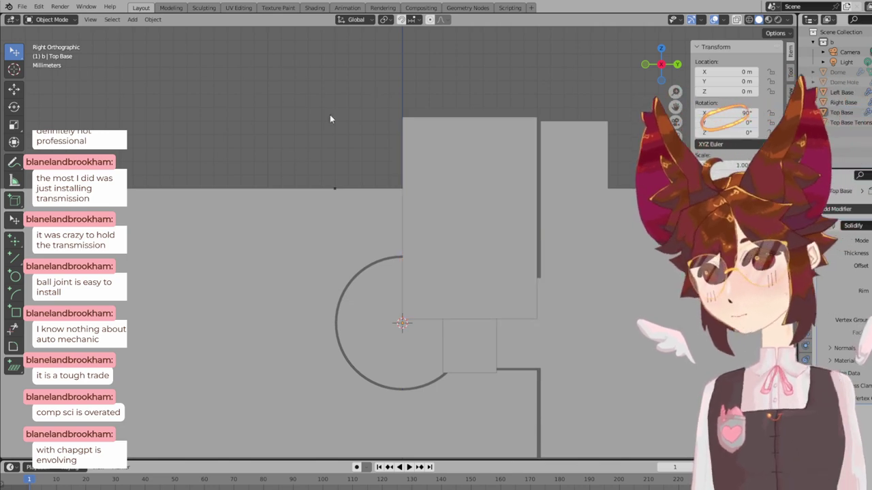
{"action": "middle_click_drag", "start_coordinate": [330, 114], "coordinate": [433, 111]}
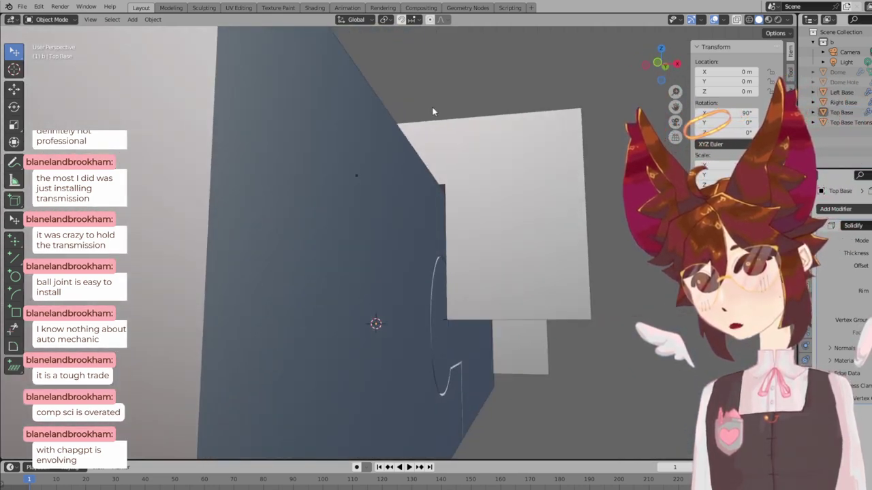
{"action": "left_click", "coordinate": [514, 348]}
{"action": "key", "text": "KP_3"}
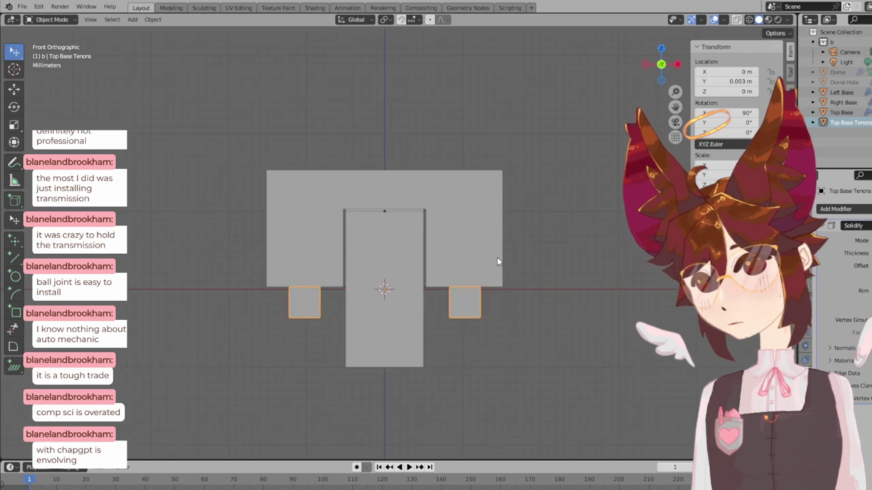
{"action": "scroll", "coordinate": [497, 262], "scroll_direction": "up", "scroll_amount": 3}
{"action": "key", "text": "ctrl+KP_3"}
{"action": "key", "text": "KP_3"}
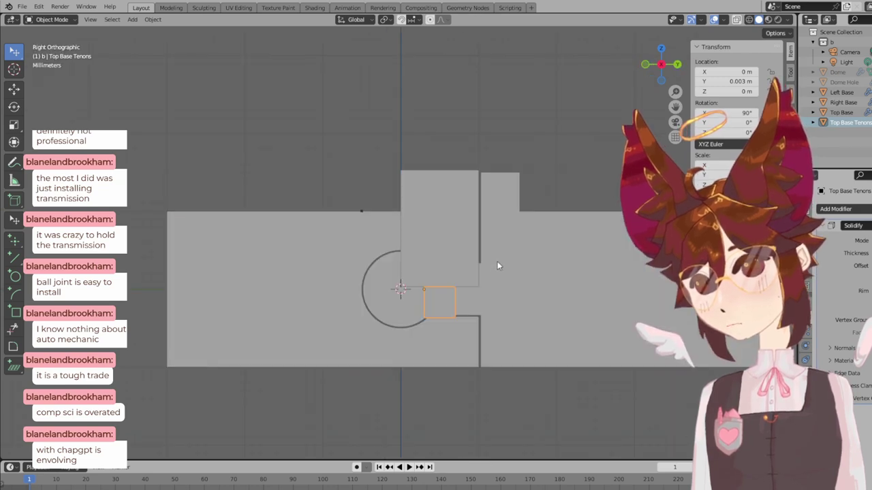
{"action": "key", "text": "KP_1"}
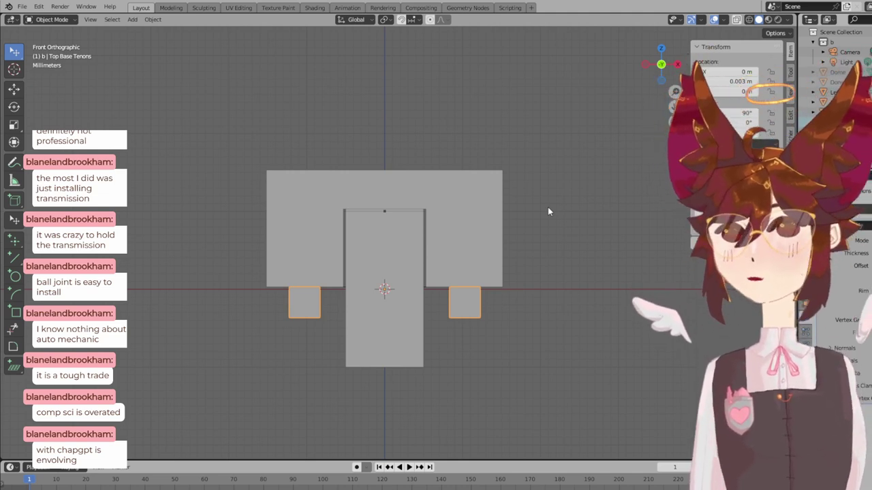
{"action": "left_click", "coordinate": [538, 205]}
{"action": "scroll", "coordinate": [382, 235], "scroll_direction": "down", "scroll_amount": 4}
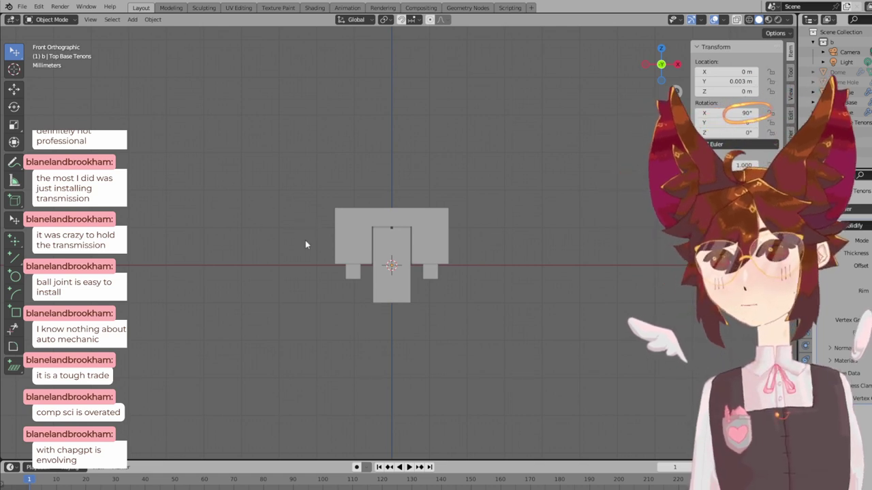
{"action": "middle_click_drag", "start_coordinate": [480, 216], "coordinate": [464, 224]}
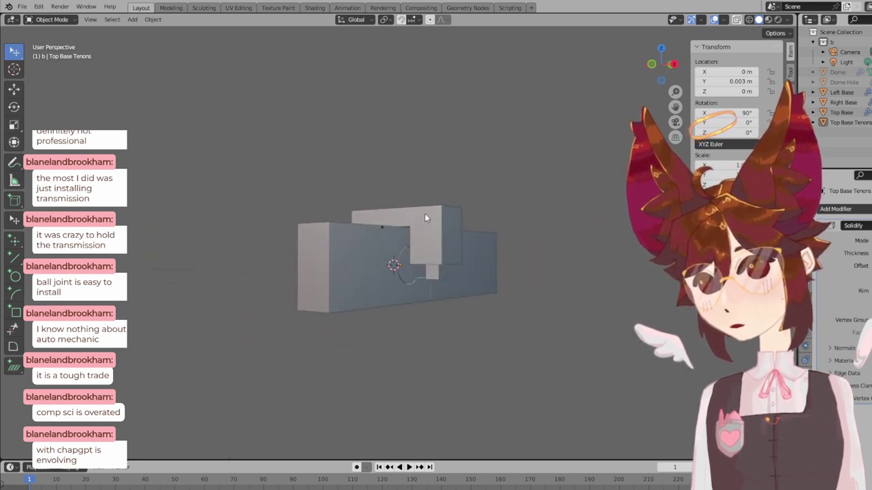
{"action": "middle_click_drag", "start_coordinate": [439, 289], "coordinate": [503, 290]}
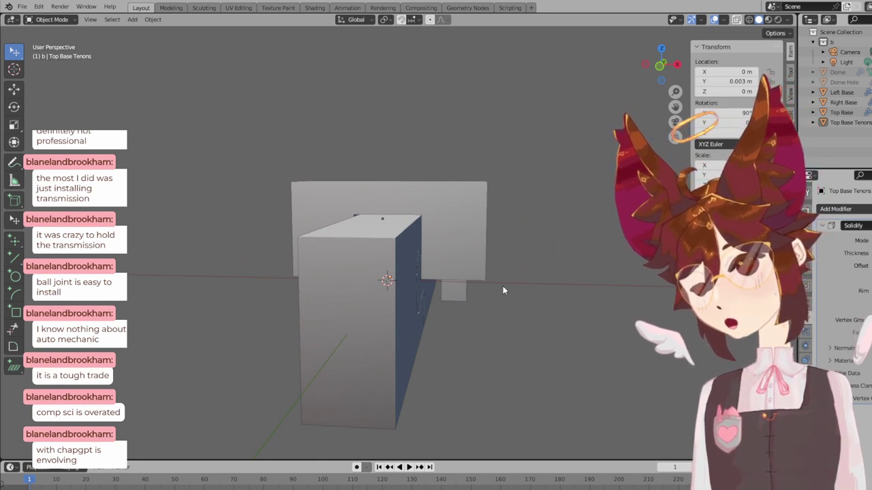
{"action": "scroll", "coordinate": [502, 291], "scroll_direction": "down", "scroll_amount": 4}
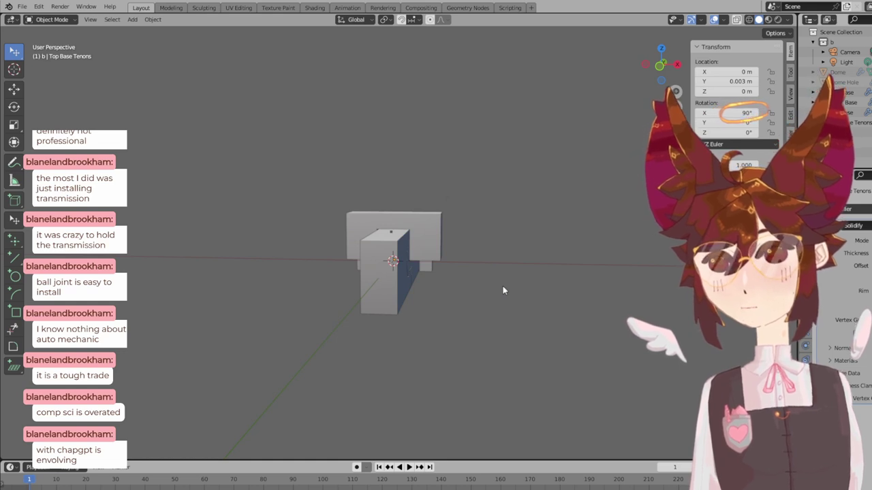
{"action": "middle_click_drag", "start_coordinate": [502, 290], "coordinate": [409, 287]}
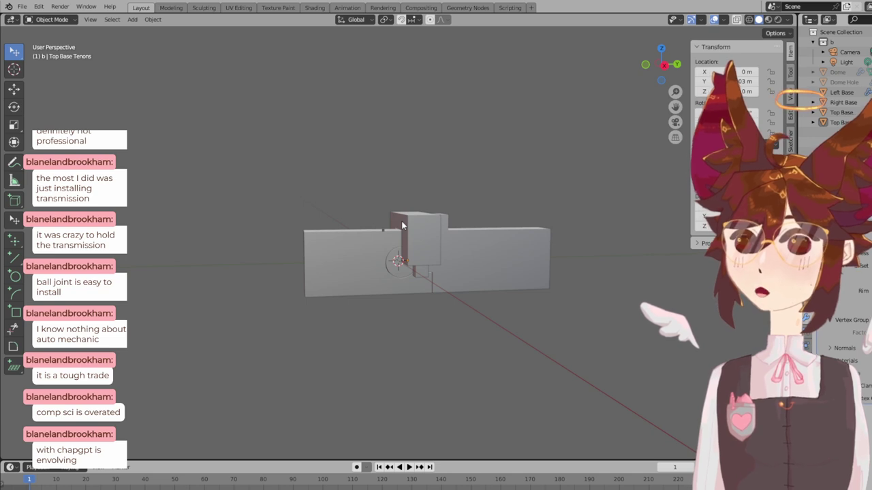
{"action": "middle_click_drag", "start_coordinate": [409, 226], "coordinate": [513, 228]}
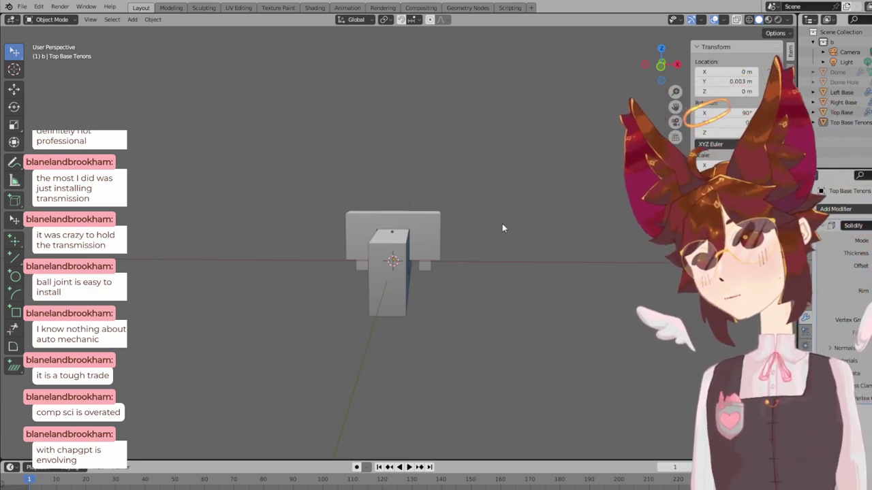
{"action": "scroll", "coordinate": [444, 219], "scroll_direction": "up", "scroll_amount": 1}
{"action": "scroll", "coordinate": [443, 216], "scroll_direction": "up", "scroll_amount": 3}
{"action": "mouse_move", "coordinate": [467, 224]}
{"action": "middle_mouse_down"}
{"action": "mouse_move", "coordinate": [442, 220]}
{"action": "mouse_move", "coordinate": [479, 220]}
{"action": "middle_mouse_up"}
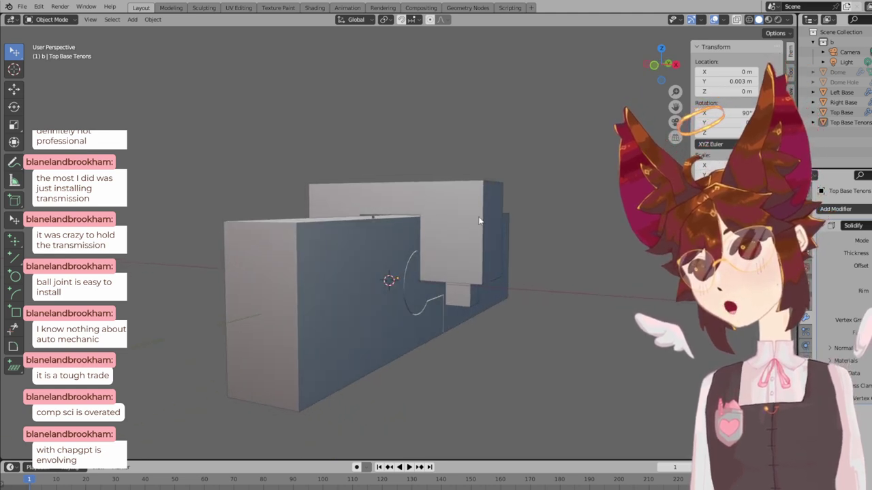
- Select the Top Base piece and switch to front view
{"action": "left_click", "coordinate": [848, 122]}
{"action": "left_click", "coordinate": [843, 112]}
{"action": "left_click", "coordinate": [848, 122]}
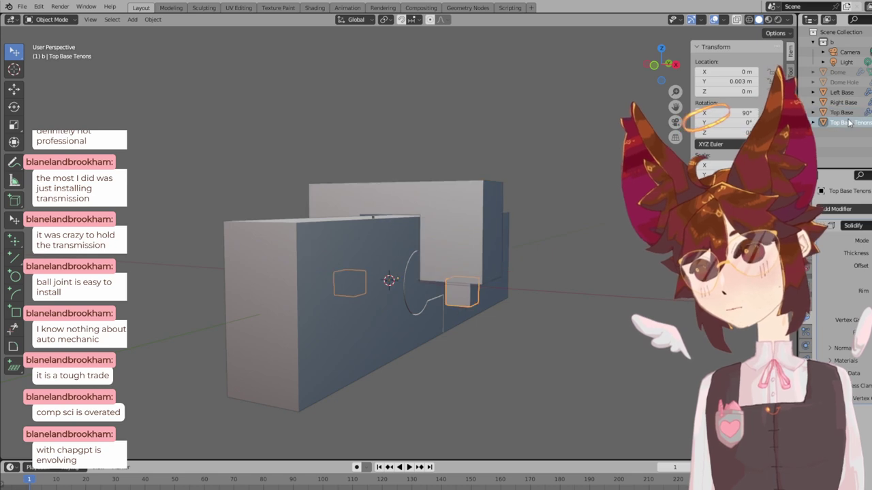
{"action": "left_click", "coordinate": [843, 112]}
{"action": "key", "text": "KP_1"}
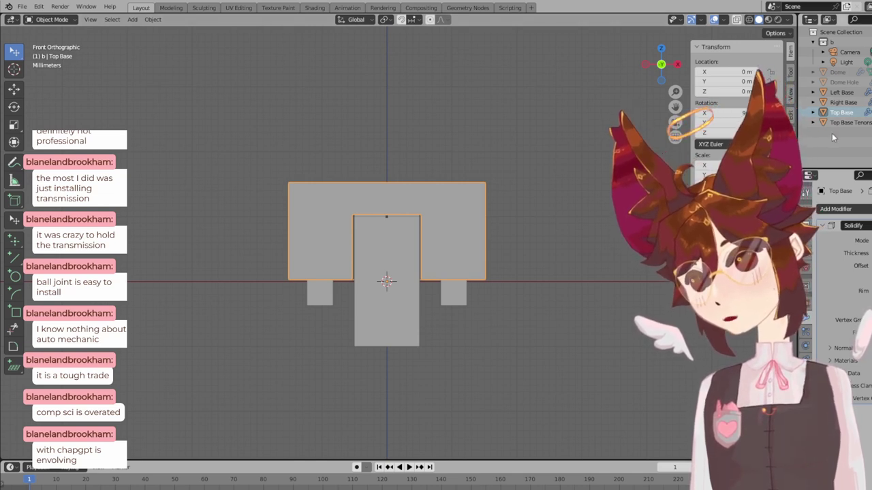
- Duplicate Top Base in place and rotate the copy 180° around Y
{"action": "key", "text": "shift+d"}
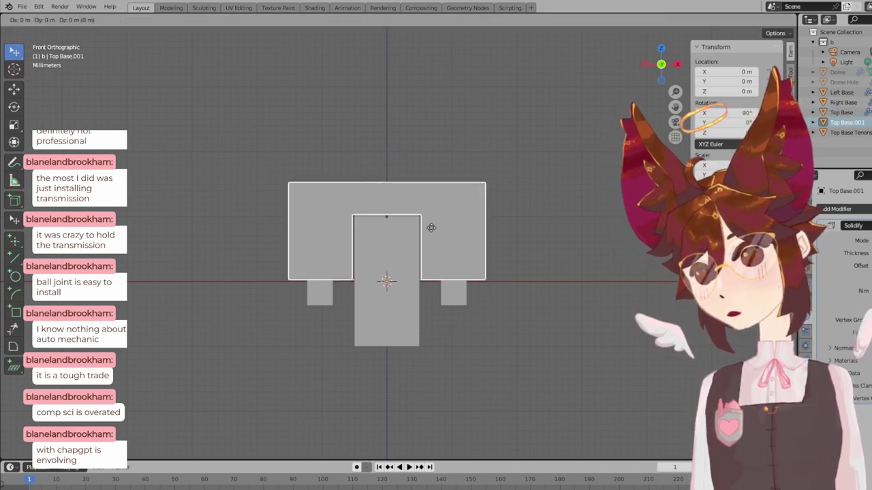
{"action": "right_click", "coordinate": [431, 228]}
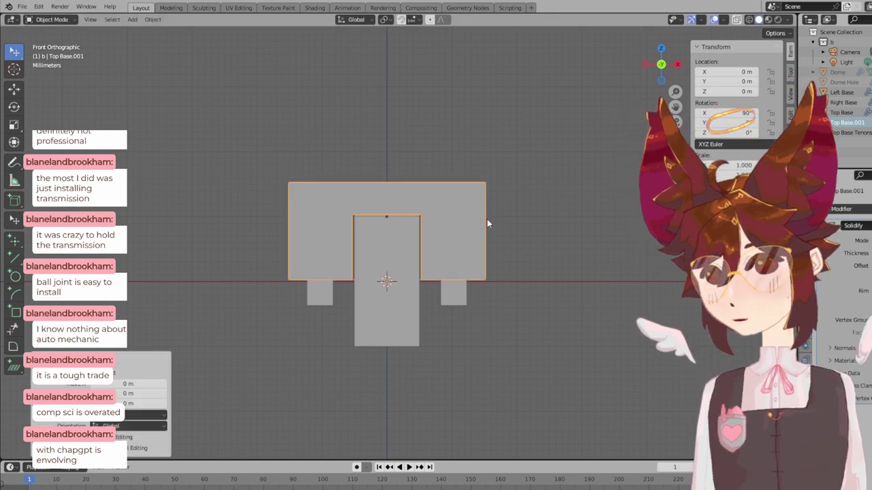
{"action": "type", "text": "ry"}
{"action": "type", "text": "90"}
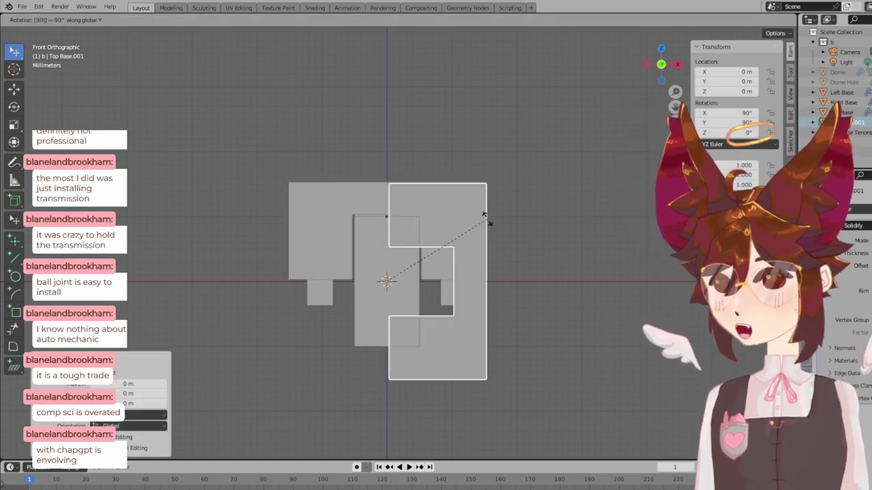
{"action": "right_click", "coordinate": [484, 217]}
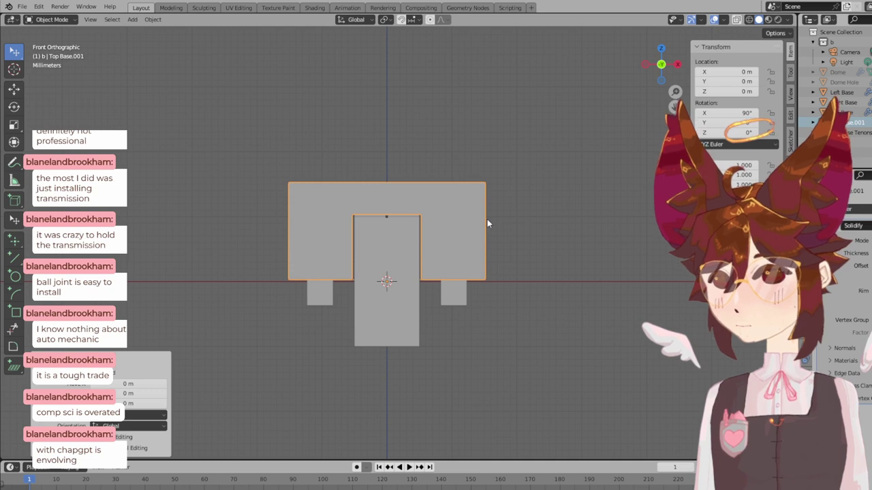
{"action": "type", "text": "ry180"}
{"action": "key", "text": "Return"}
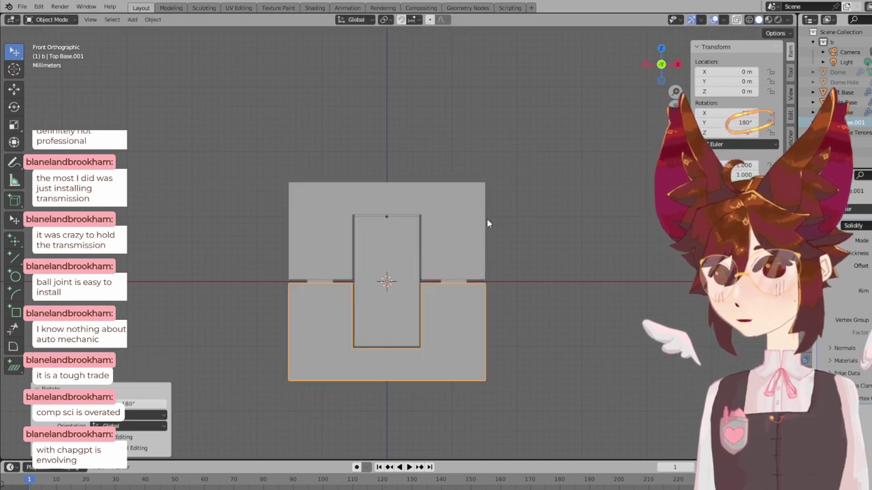
- Set Top Base.001 Location Z to 0.3 mm, keeping X at 0, then deselect
{"action": "scroll", "coordinate": [371, 351], "scroll_direction": "up", "scroll_amount": 2}
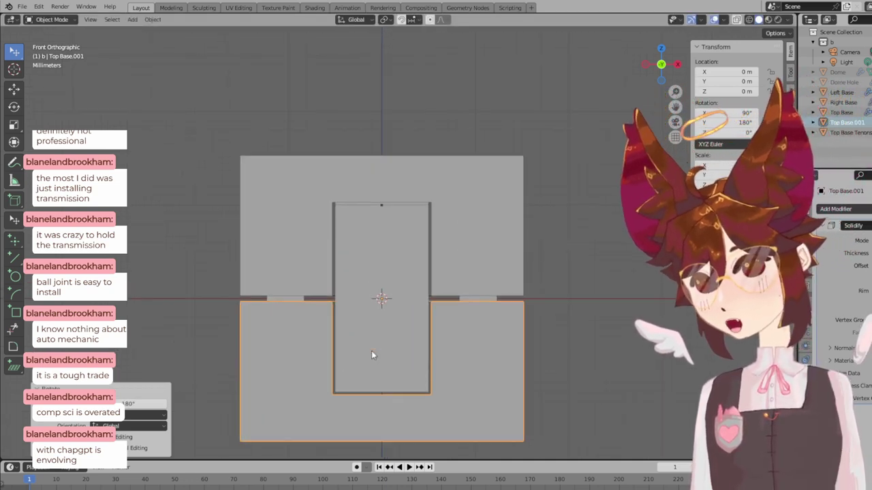
{"action": "left_click", "coordinate": [739, 70]}
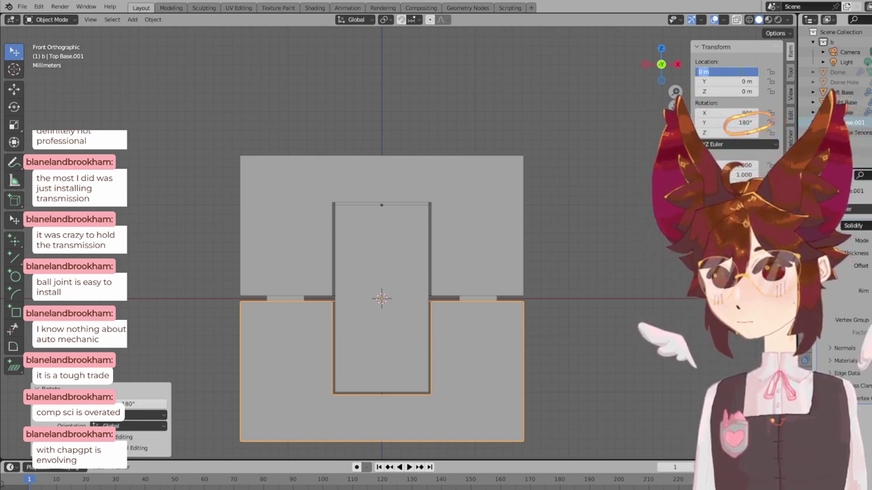
{"action": "key", "text": "Return"}
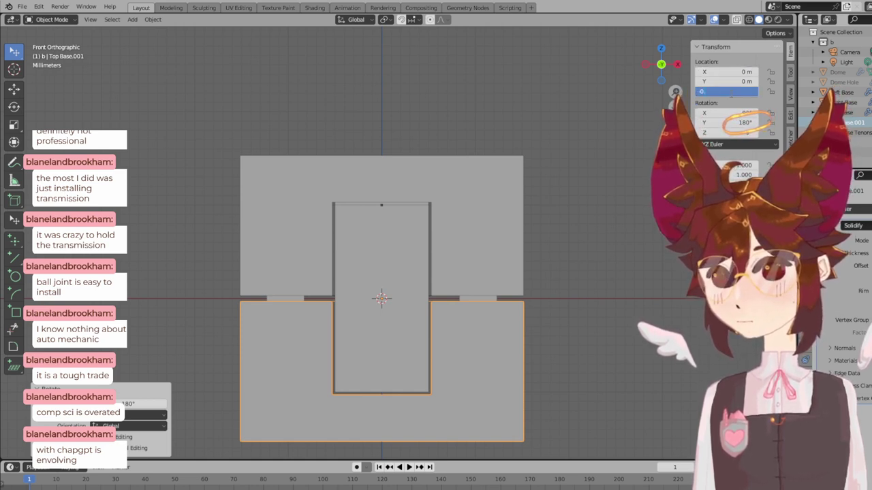
{"action": "left_click", "coordinate": [728, 91]}
{"action": "type", "text": "-0.3mm"}
{"action": "key", "text": "Return"}
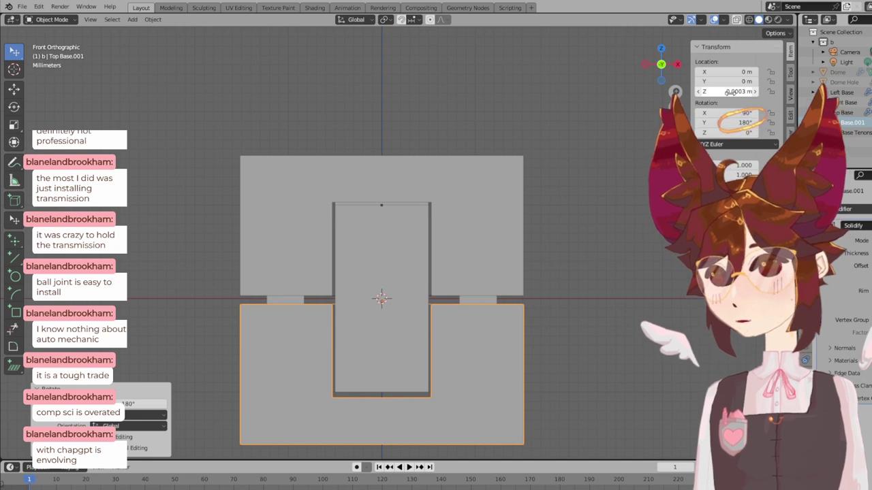
{"action": "type", "text": "3mm"}
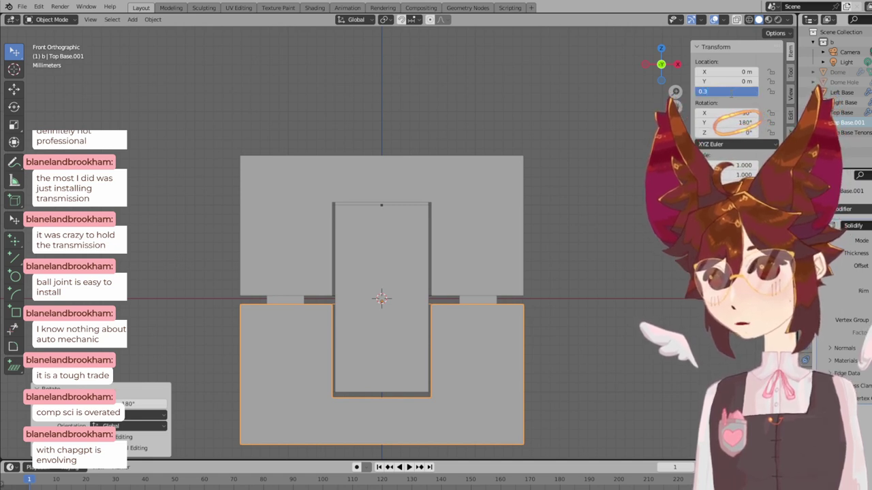
{"action": "key", "text": "Return"}
{"action": "left_click", "coordinate": [553, 271]}
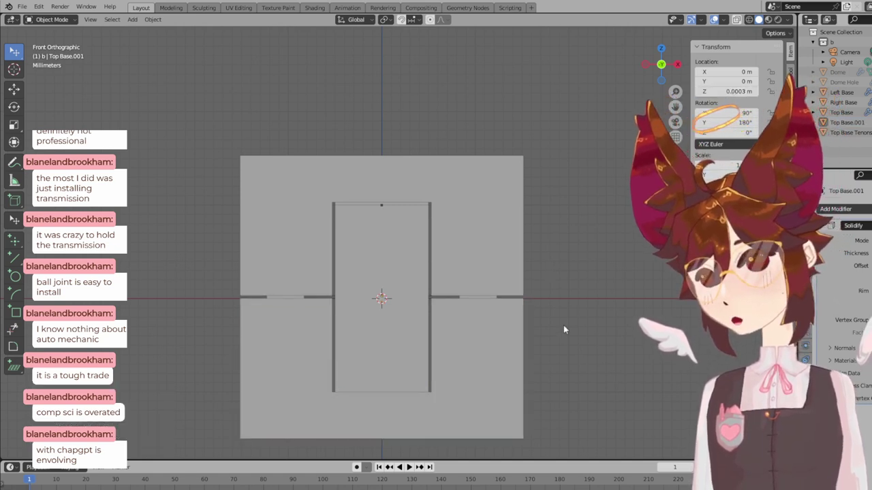
- Undo twice to return Top Base.001 to Z -0.3 mm in front view
{"action": "middle_click_drag", "start_coordinate": [563, 325], "coordinate": [552, 236]}
{"action": "key", "text": "KP_1"}
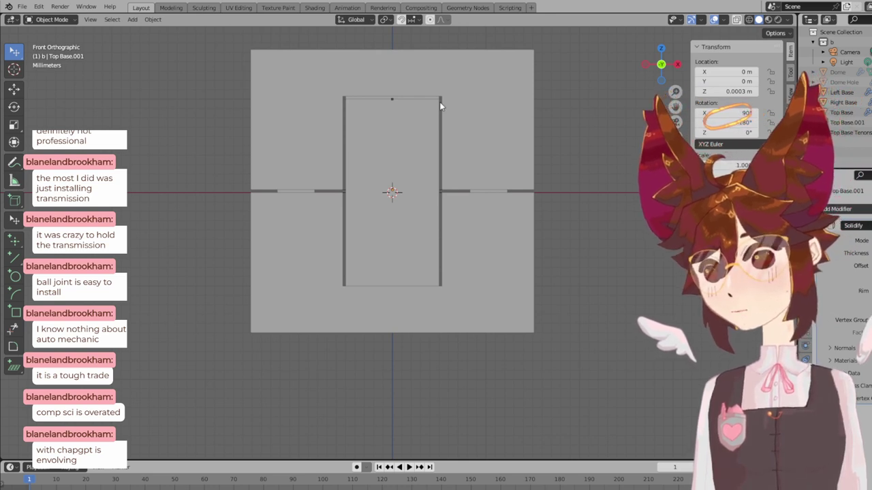
{"action": "key", "text": "ctrl+z"}
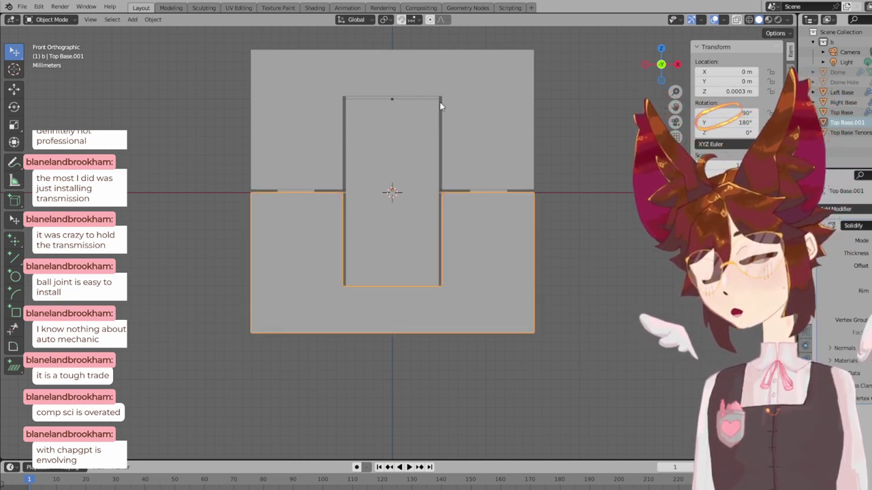
{"action": "key", "text": "ctrl+z"}
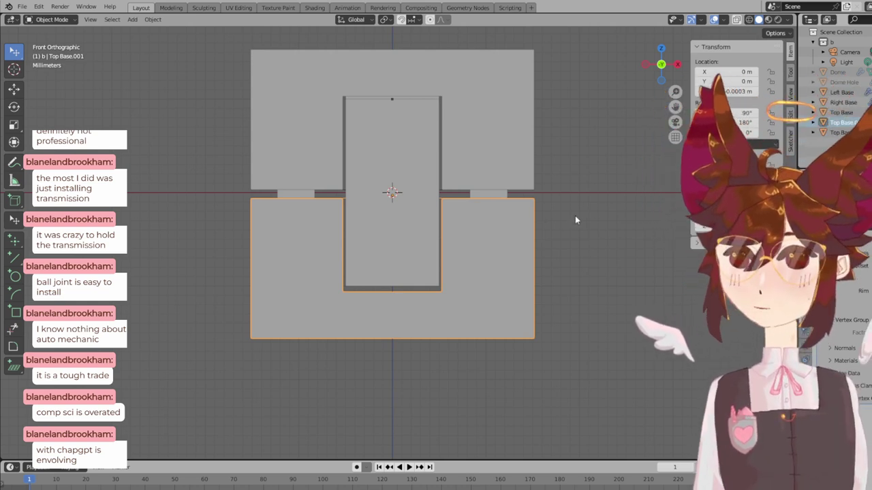
- Deselect everything and select the Top Base Tenons object in perspective
{"action": "left_click", "coordinate": [602, 216]}
{"action": "middle_click_drag", "start_coordinate": [606, 213], "coordinate": [520, 220]}
{"action": "left_click", "coordinate": [499, 195]}
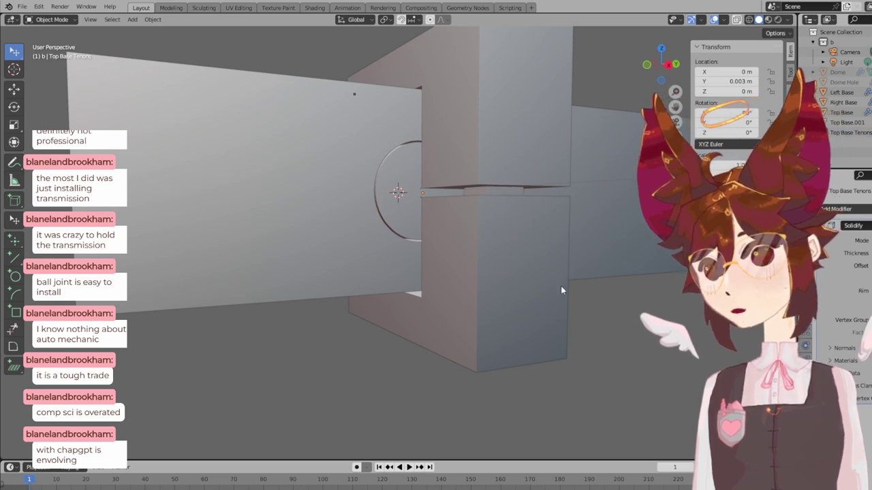
{"action": "scroll", "coordinate": [531, 259], "scroll_direction": "down", "scroll_amount": 4}
{"action": "middle_click_drag", "start_coordinate": [370, 180], "coordinate": [804, 197]}
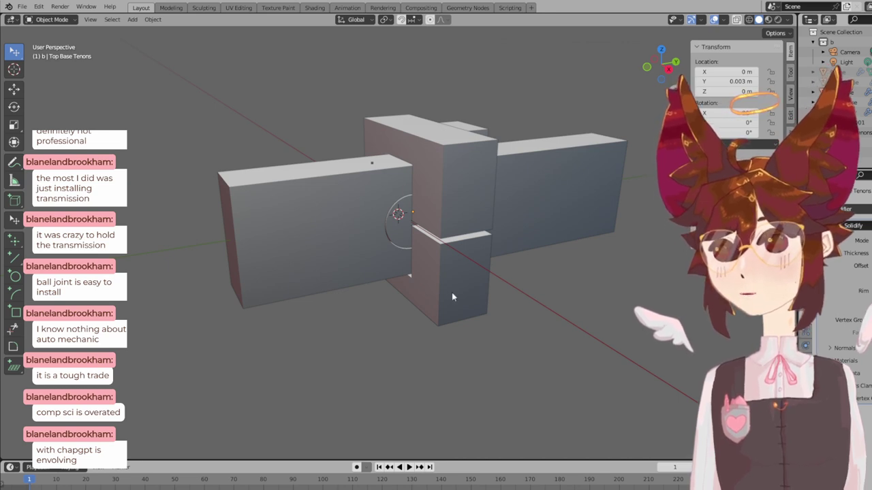
{"action": "scroll", "coordinate": [383, 245], "scroll_direction": "down", "scroll_amount": 1}
{"action": "scroll", "coordinate": [382, 240], "scroll_direction": "down", "scroll_amount": 2}
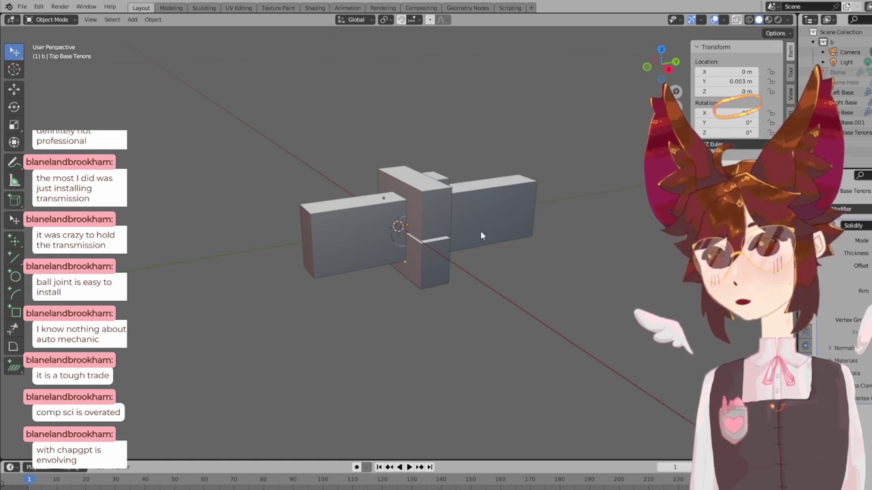
{"action": "middle_click_drag", "start_coordinate": [469, 243], "coordinate": [453, 230]}
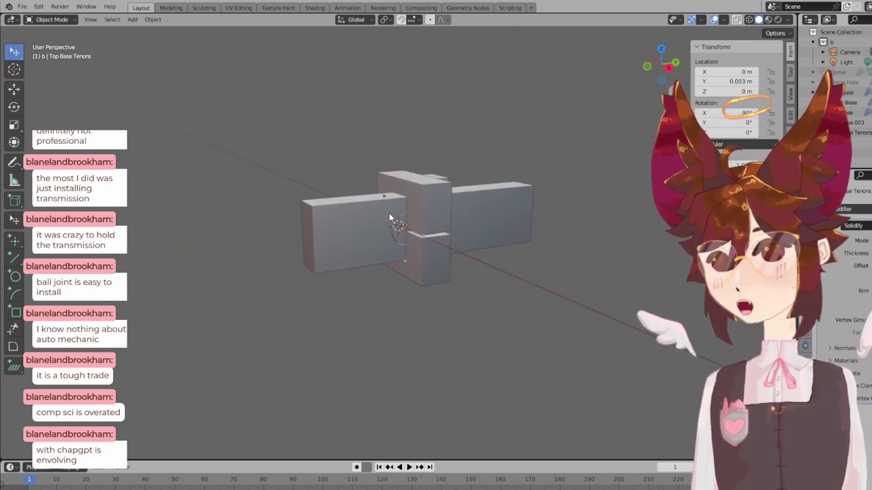
{"action": "scroll", "coordinate": [389, 217], "scroll_direction": "up", "scroll_amount": 5}
{"action": "scroll", "coordinate": [389, 213], "scroll_direction": "down", "scroll_amount": 5}
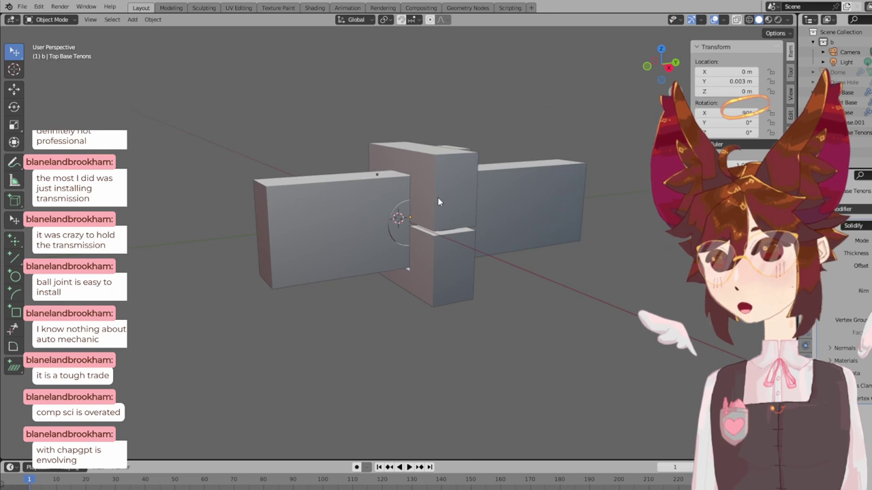
{"action": "mouse_move", "coordinate": [438, 199]}
{"action": "middle_mouse_down"}
{"action": "mouse_move", "coordinate": [383, 209]}
{"action": "mouse_move", "coordinate": [456, 197]}
{"action": "mouse_move", "coordinate": [429, 198]}
{"action": "middle_mouse_up"}
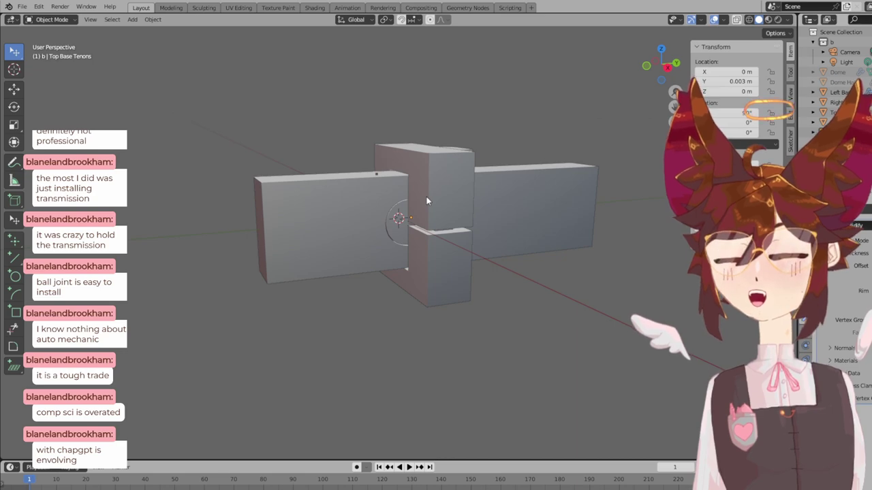
{"action": "mouse_move", "coordinate": [451, 198]}
{"action": "middle_mouse_down"}
{"action": "mouse_move", "coordinate": [399, 209]}
{"action": "mouse_move", "coordinate": [529, 200]}
{"action": "mouse_move", "coordinate": [355, 204]}
{"action": "mouse_move", "coordinate": [446, 201]}
{"action": "middle_mouse_up"}
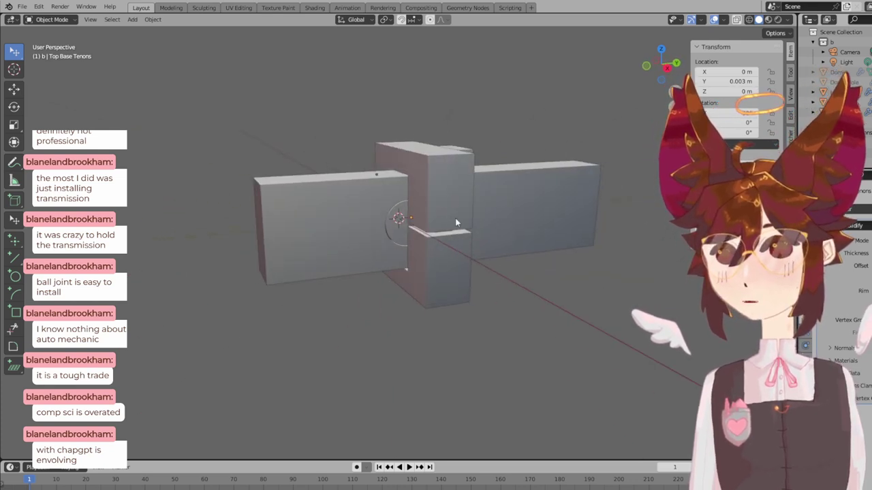
{"action": "middle_click_drag", "start_coordinate": [527, 214], "coordinate": [464, 250]}
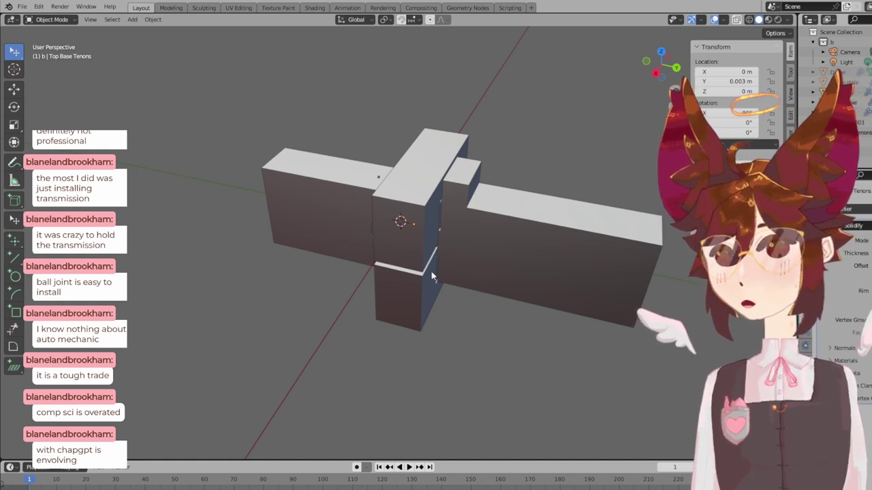
{"action": "middle_click_drag", "start_coordinate": [459, 286], "coordinate": [428, 219]}
{"action": "middle_click_drag", "start_coordinate": [420, 170], "coordinate": [439, 190]}
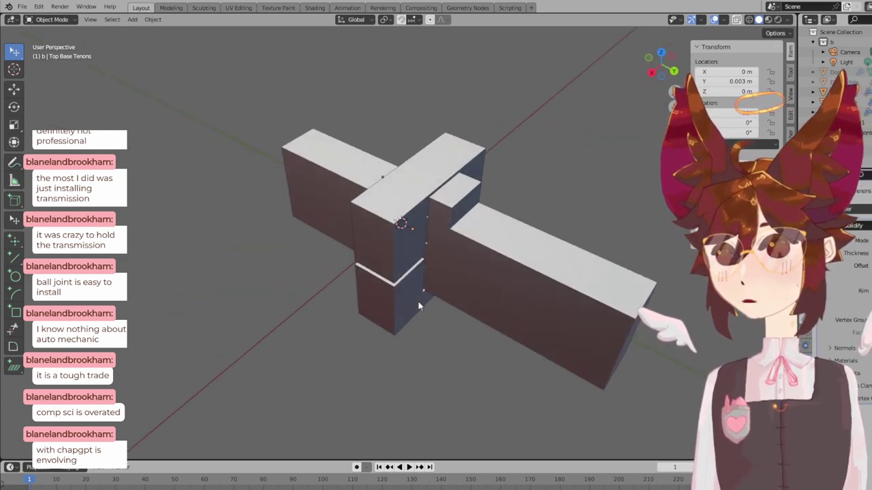
{"action": "middle_click_drag", "start_coordinate": [378, 178], "coordinate": [457, 148]}
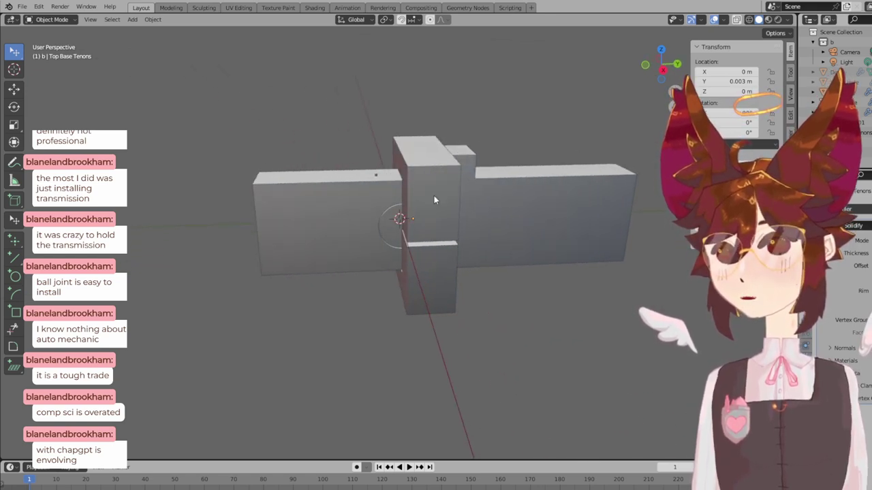
{"action": "mouse_move", "coordinate": [421, 163]}
{"action": "middle_mouse_down"}
{"action": "mouse_move", "coordinate": [414, 149]}
{"action": "mouse_move", "coordinate": [361, 142]}
{"action": "mouse_move", "coordinate": [470, 144]}
{"action": "mouse_move", "coordinate": [397, 152]}
{"action": "mouse_move", "coordinate": [411, 159]}
{"action": "middle_mouse_up"}
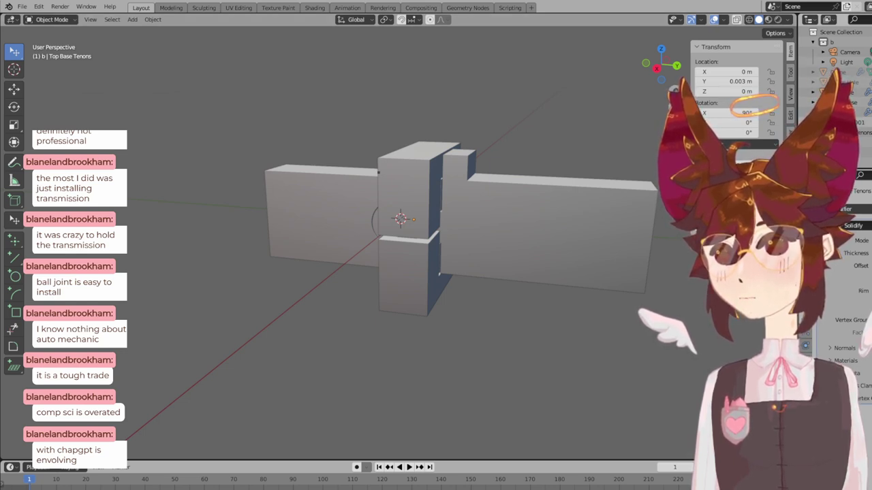
- Hide and unhide tenon blocks with H and Alt+H until the circular hole shows
{"action": "key", "text": "h"}
{"action": "key", "text": "h"}
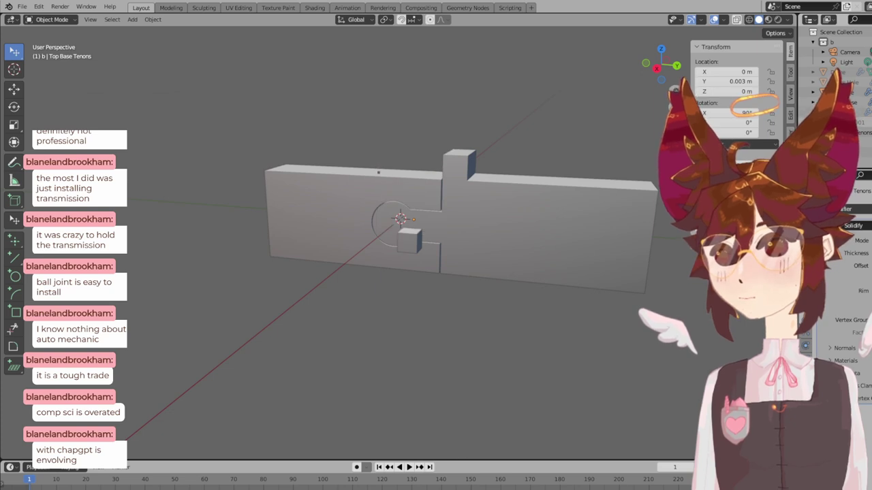
{"action": "key", "text": "h"}
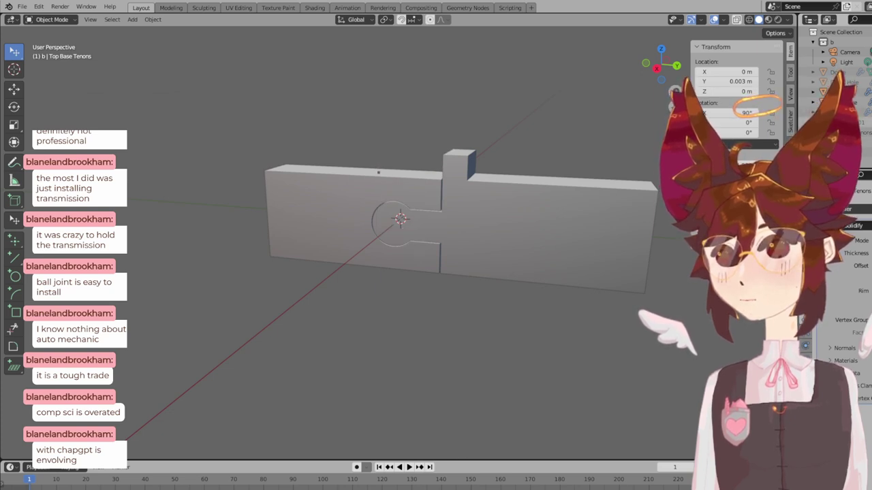
{"action": "key", "text": "alt+h"}
{"action": "key", "text": "h"}
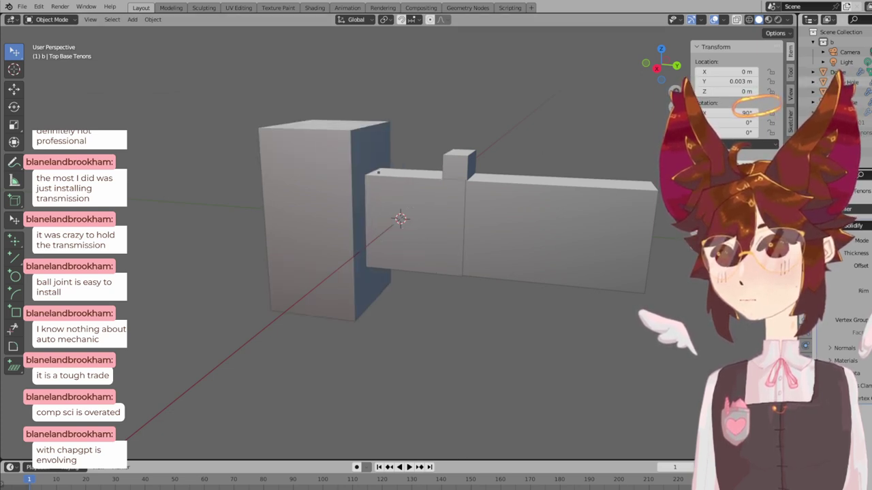
{"action": "key", "text": "alt+h"}
{"action": "key", "text": "h"}
{"action": "key", "text": "alt+h"}
{"action": "key", "text": "h"}
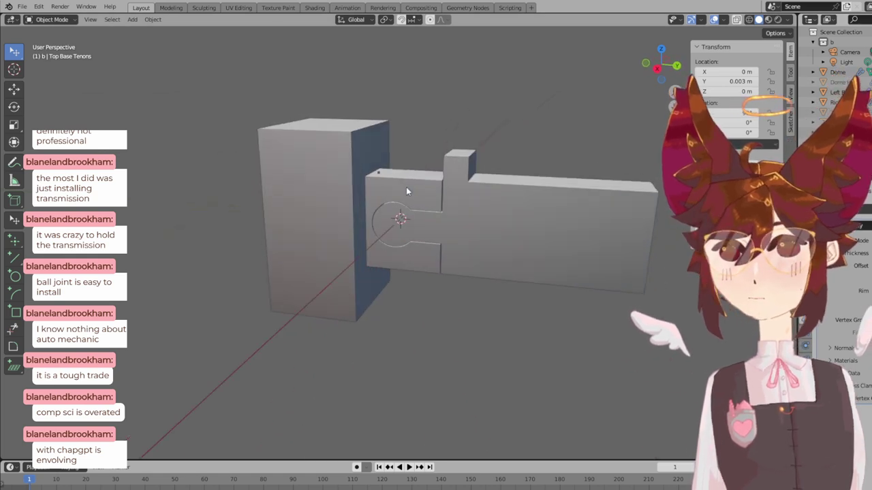
{"action": "key", "text": "h"}
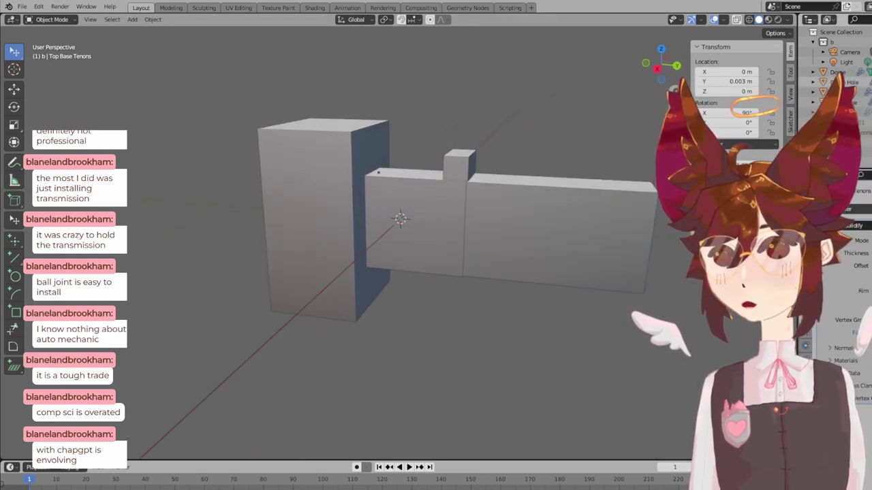
{"action": "key", "text": "alt+h"}
{"action": "key", "text": "h"}
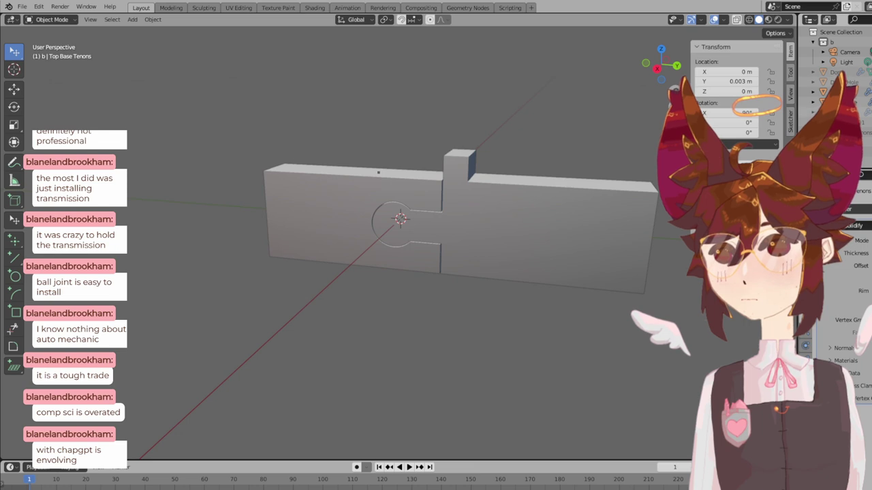
{"action": "key", "text": "alt+h"}
- Undo to unhide Top Base Tenons and orbit to inspect the joined halves
{"action": "middle_click_drag", "start_coordinate": [547, 204], "coordinate": [603, 200]}
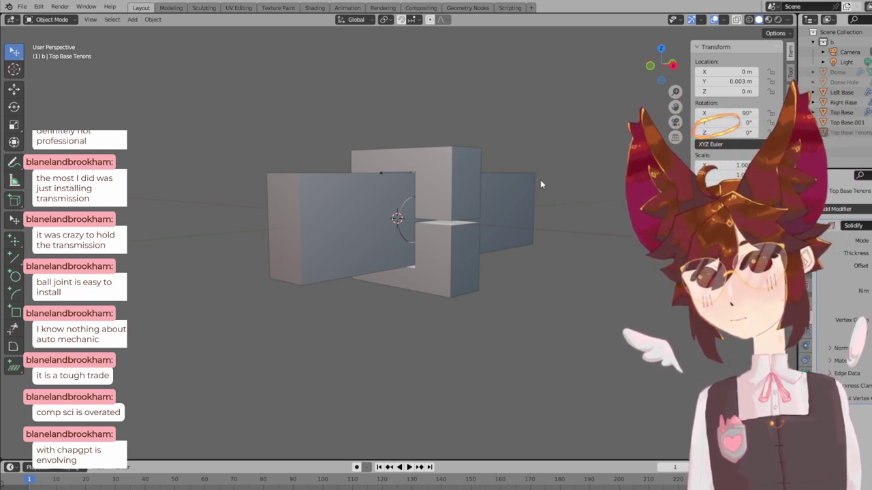
{"action": "key", "text": "ctrl+z"}
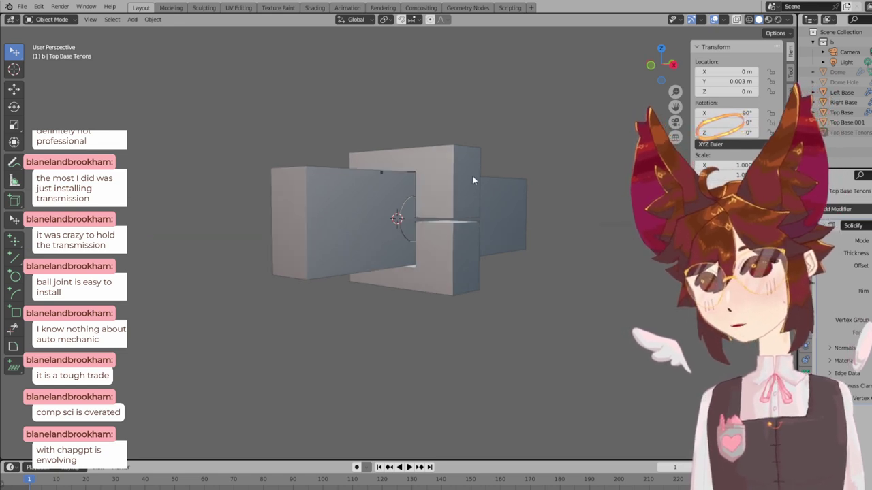
{"action": "middle_click_drag", "start_coordinate": [482, 194], "coordinate": [461, 189]}
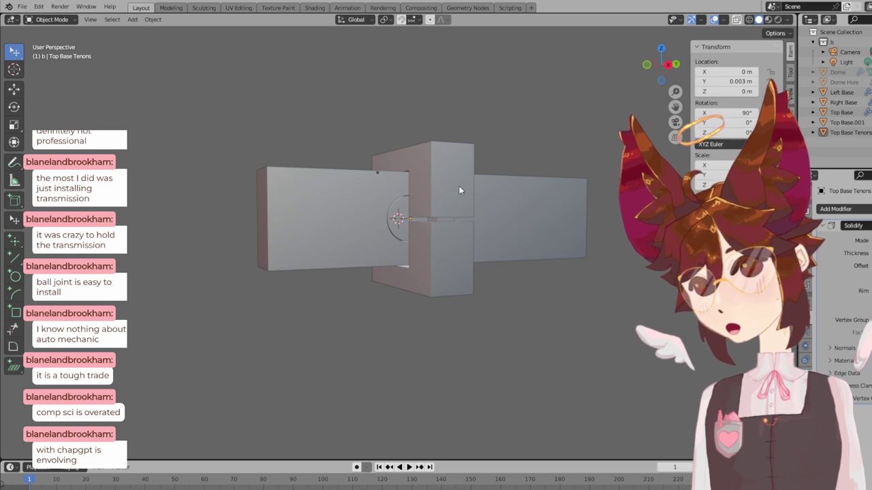